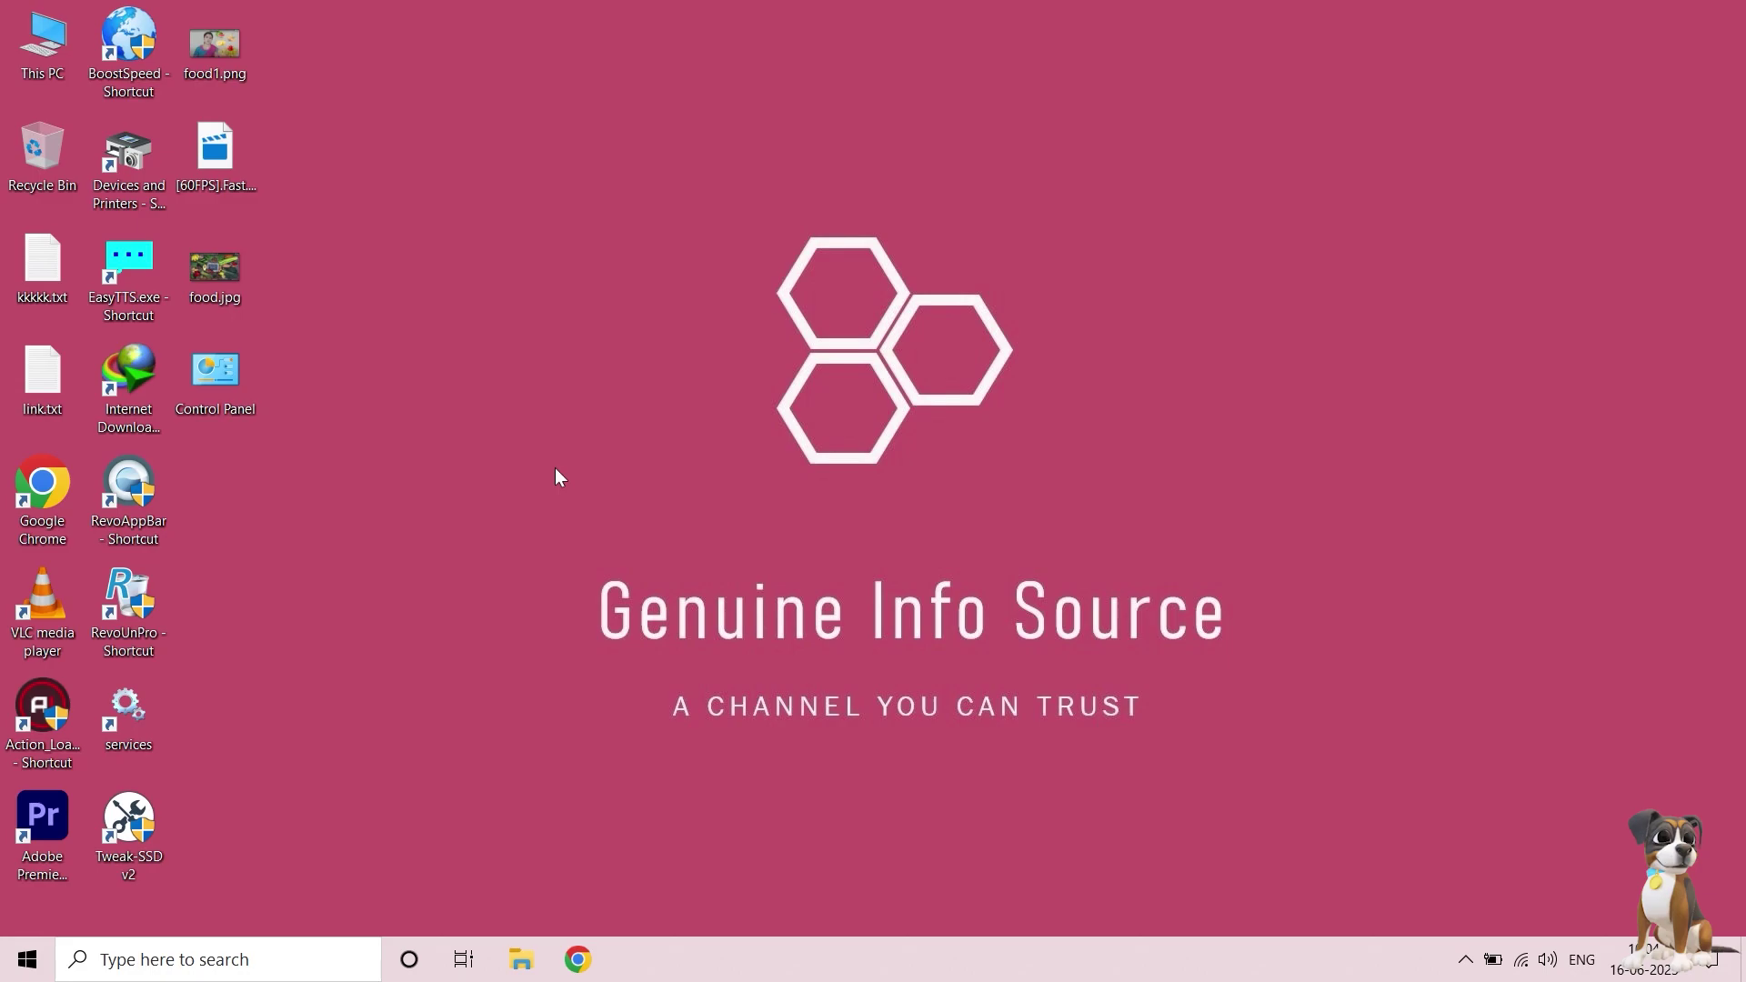
Refresh the desktop, then open Services from Control Panel's Administrative Tools.
{"action": "right_click", "coordinate": [555, 466]}
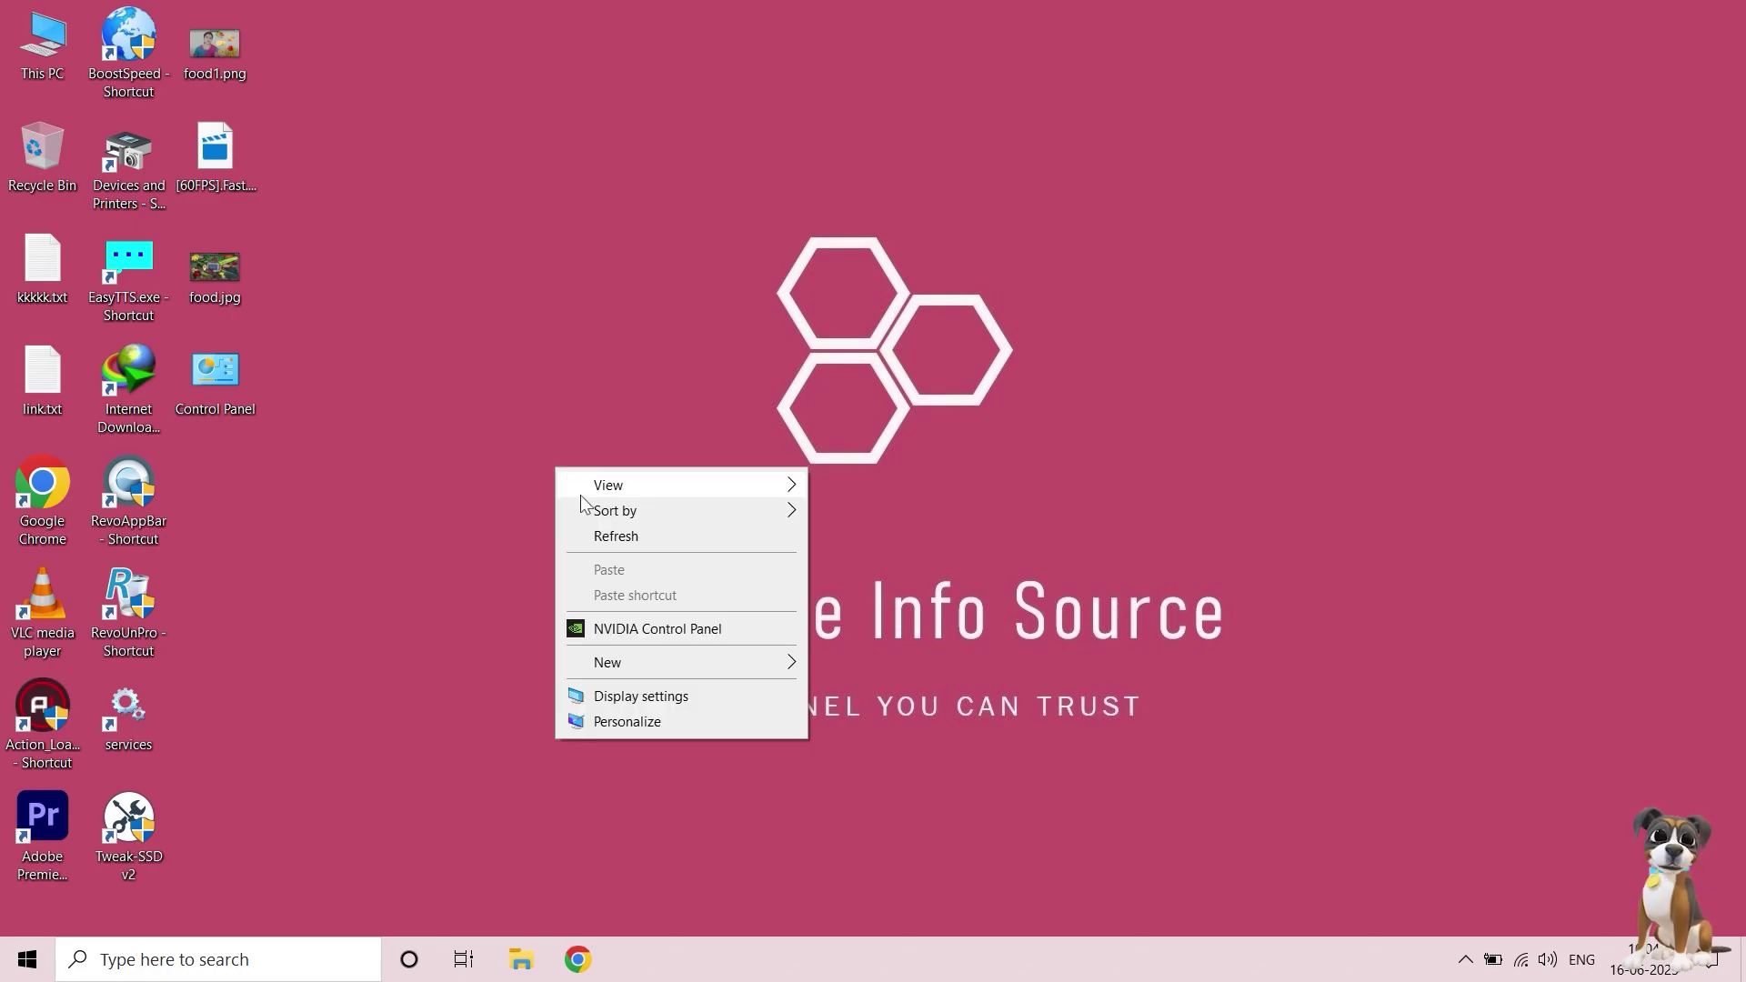
{"action": "left_click", "coordinate": [596, 533]}
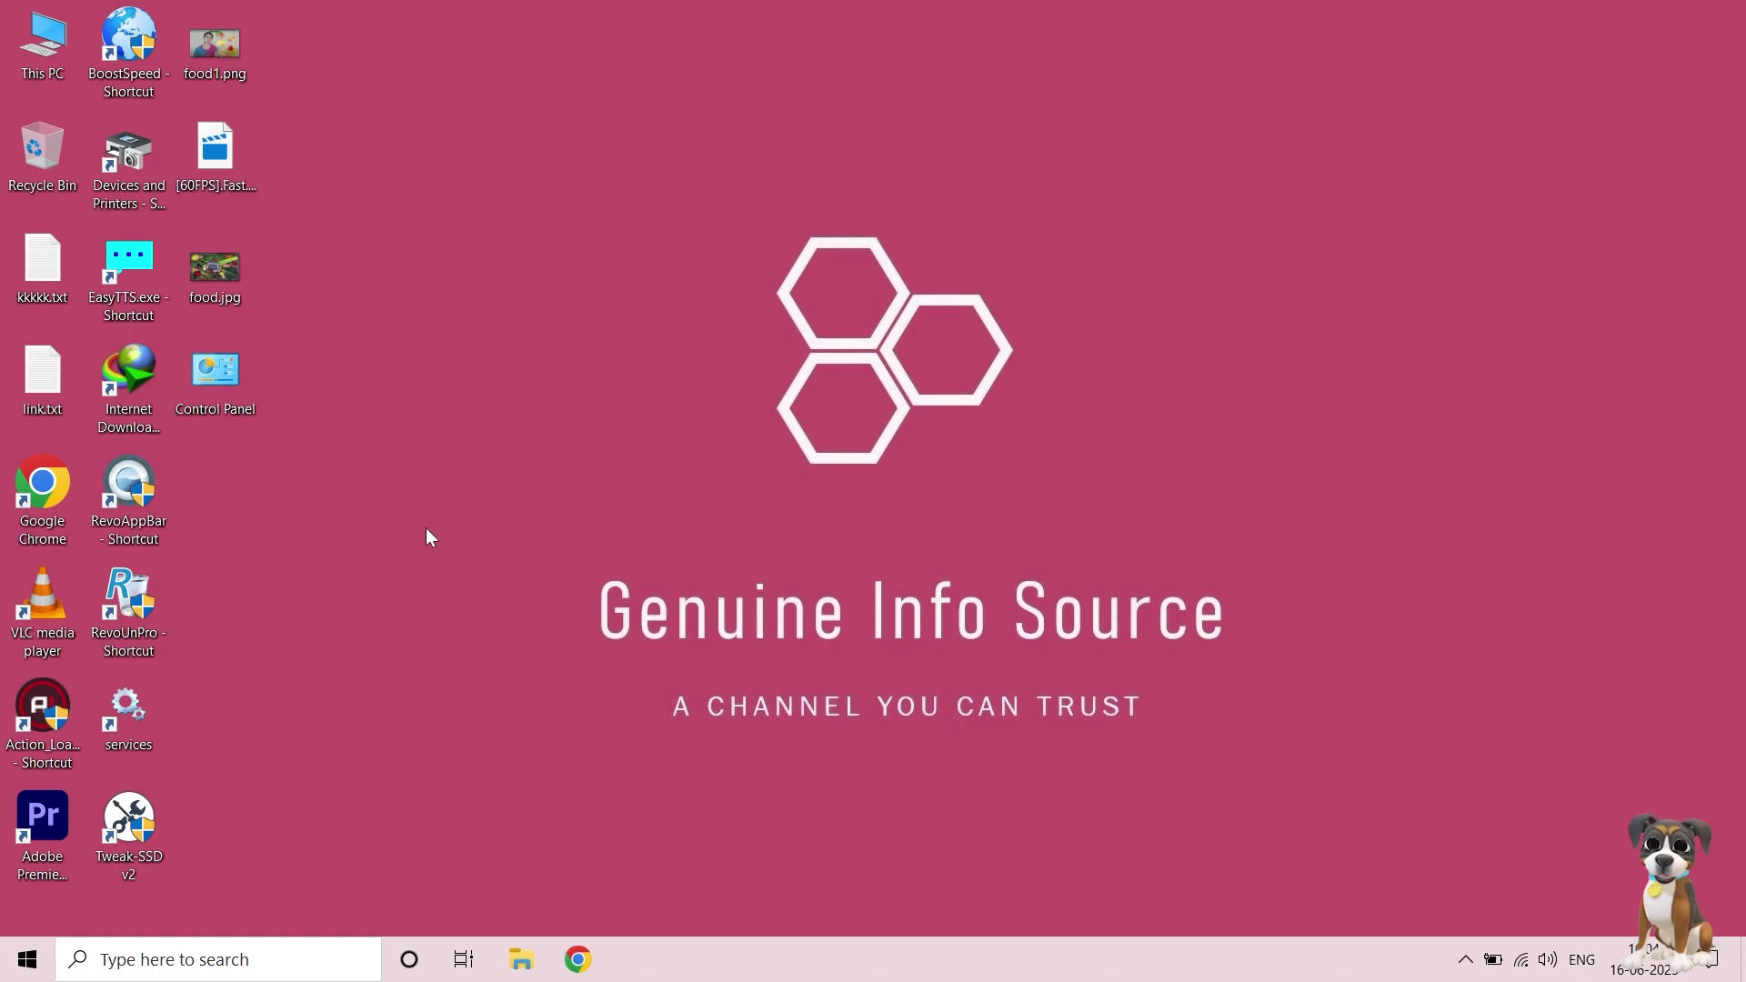
{"action": "double_click", "coordinate": [219, 376]}
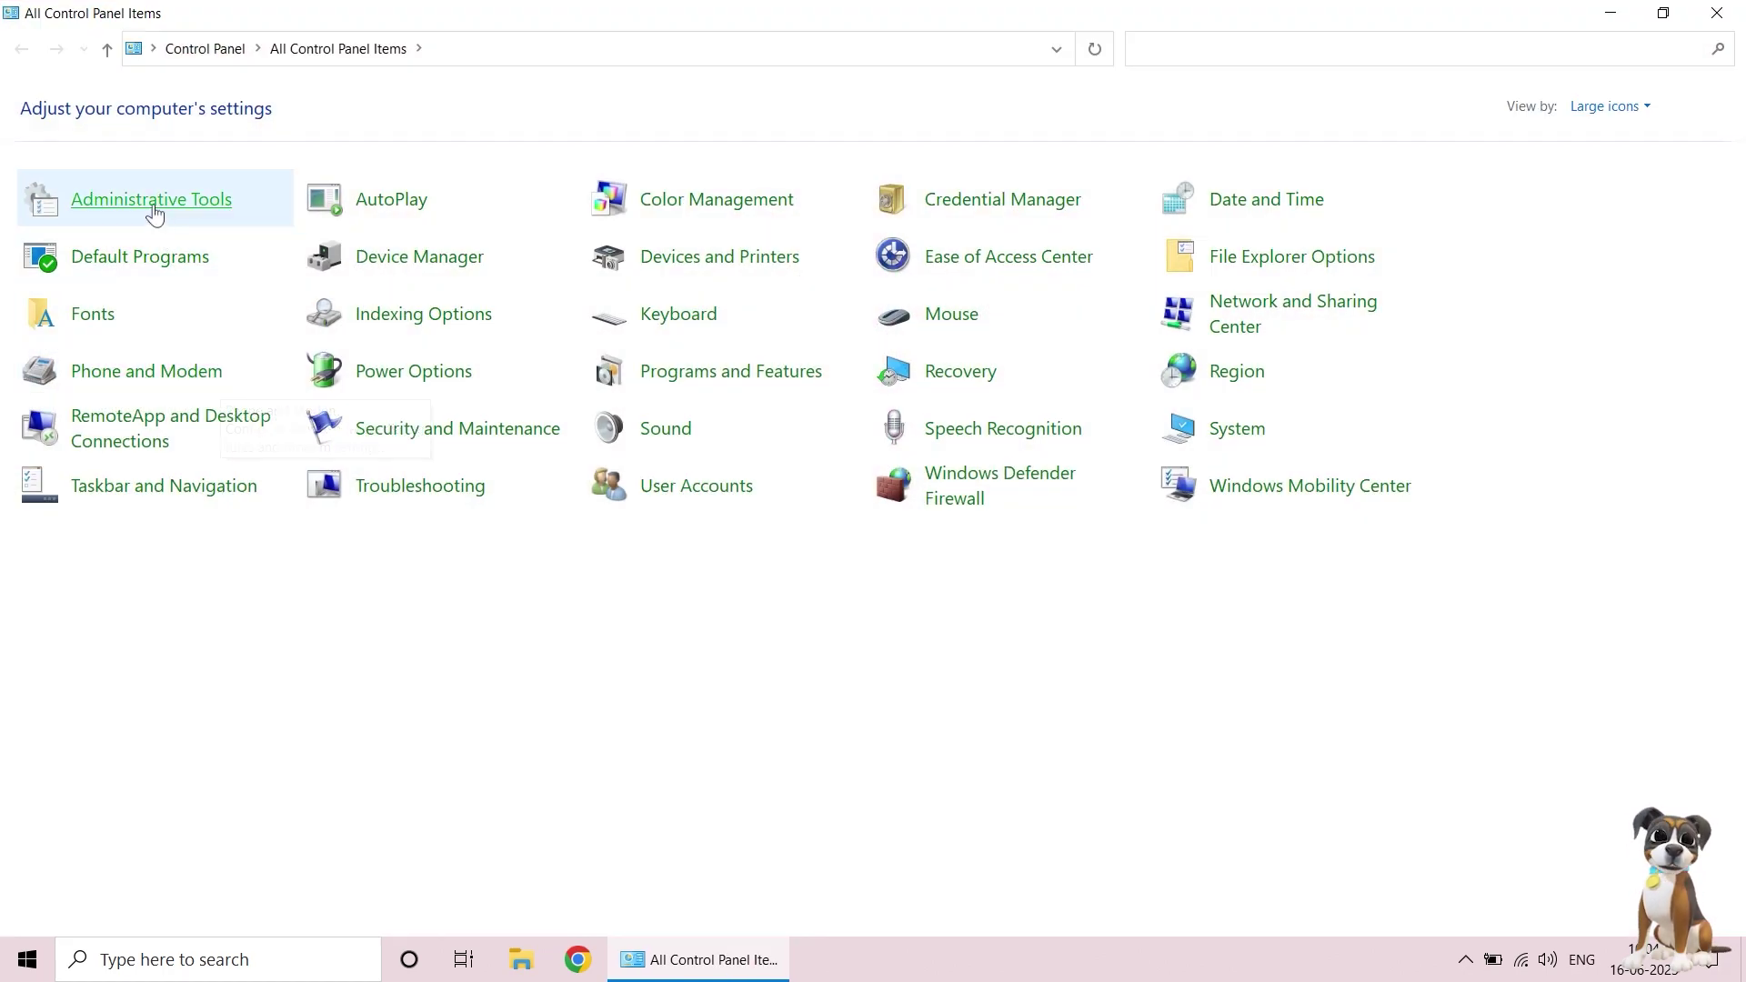
{"action": "left_click", "coordinate": [156, 205]}
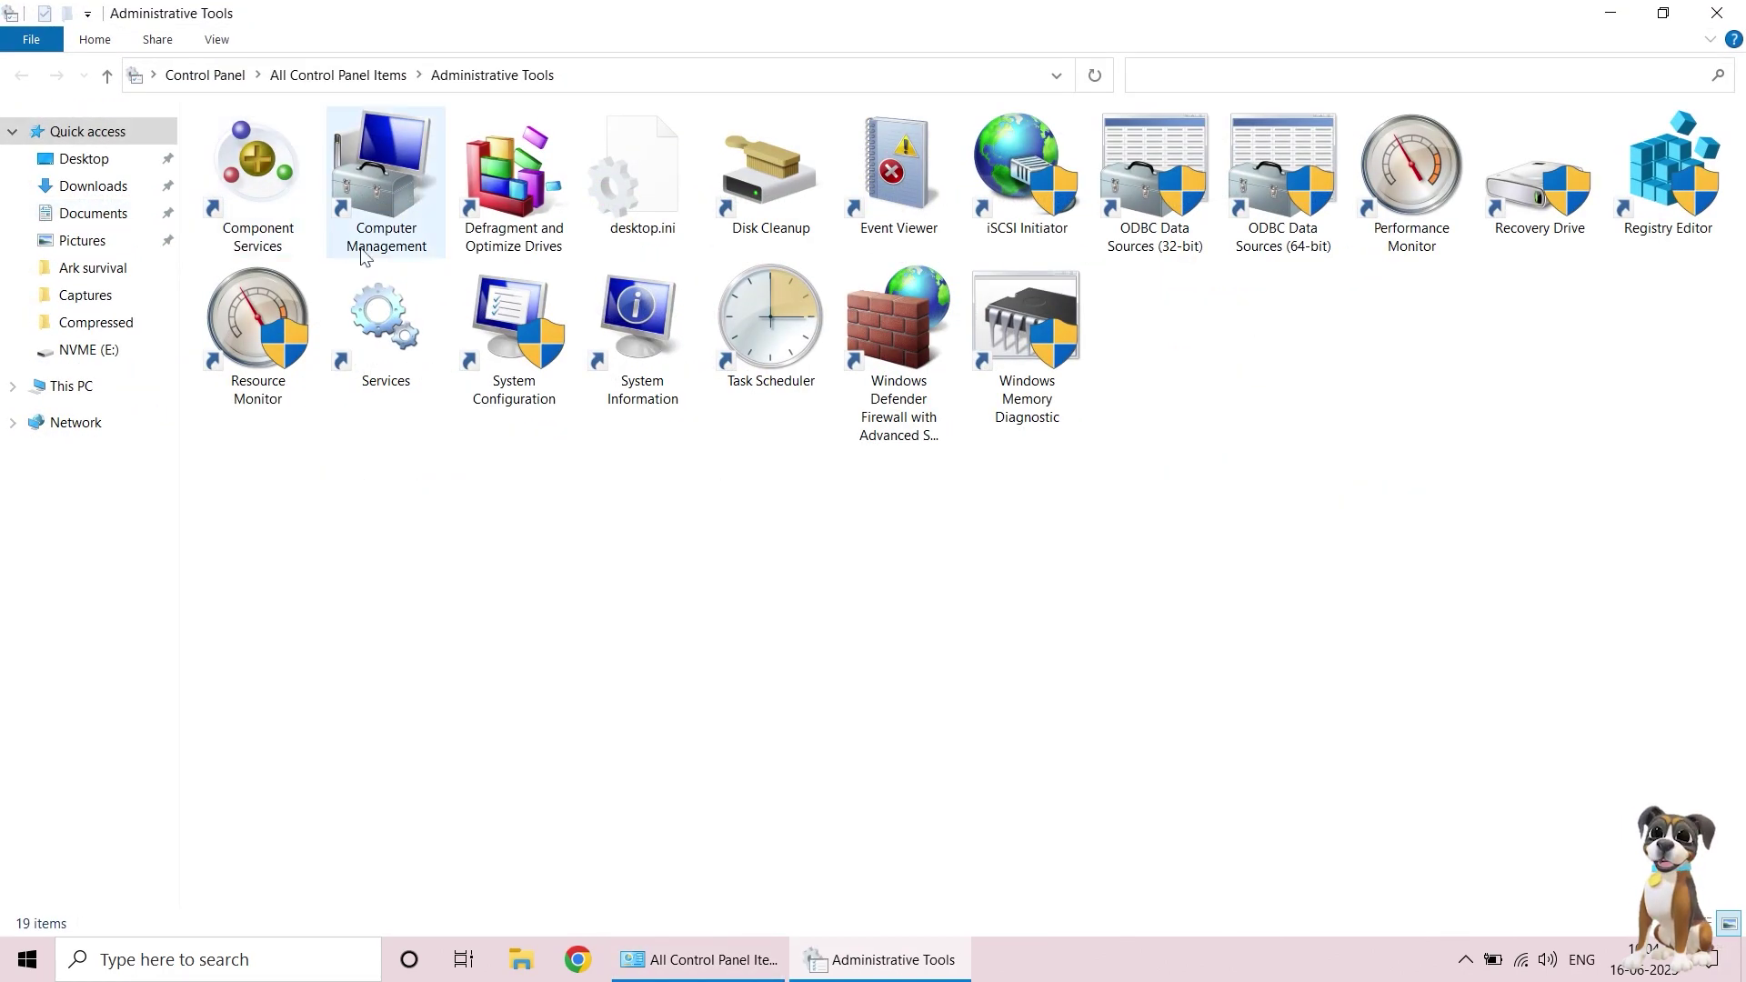
{"action": "double_click", "coordinate": [383, 320]}
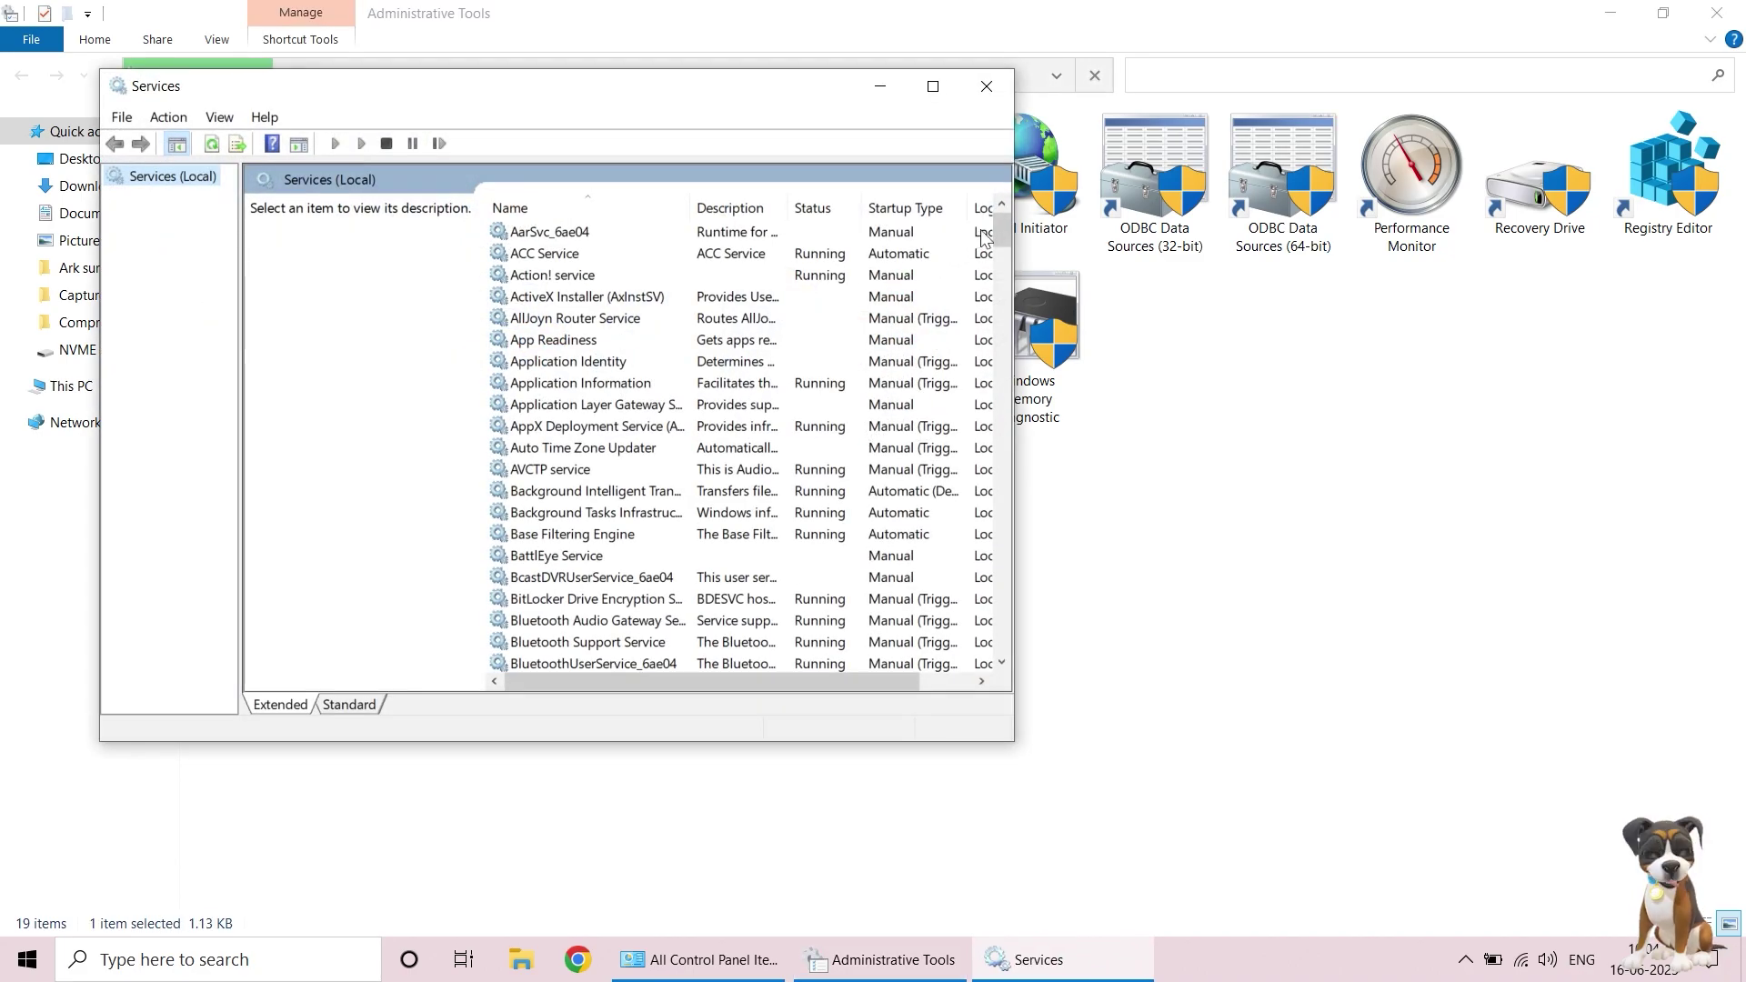
{"action": "left_click_drag", "start_coordinate": [1000, 229], "coordinate": [963, 663]}
Set Windows Update to Automatic (Delayed Start) and start the service.
{"action": "double_click", "coordinate": [595, 341]}
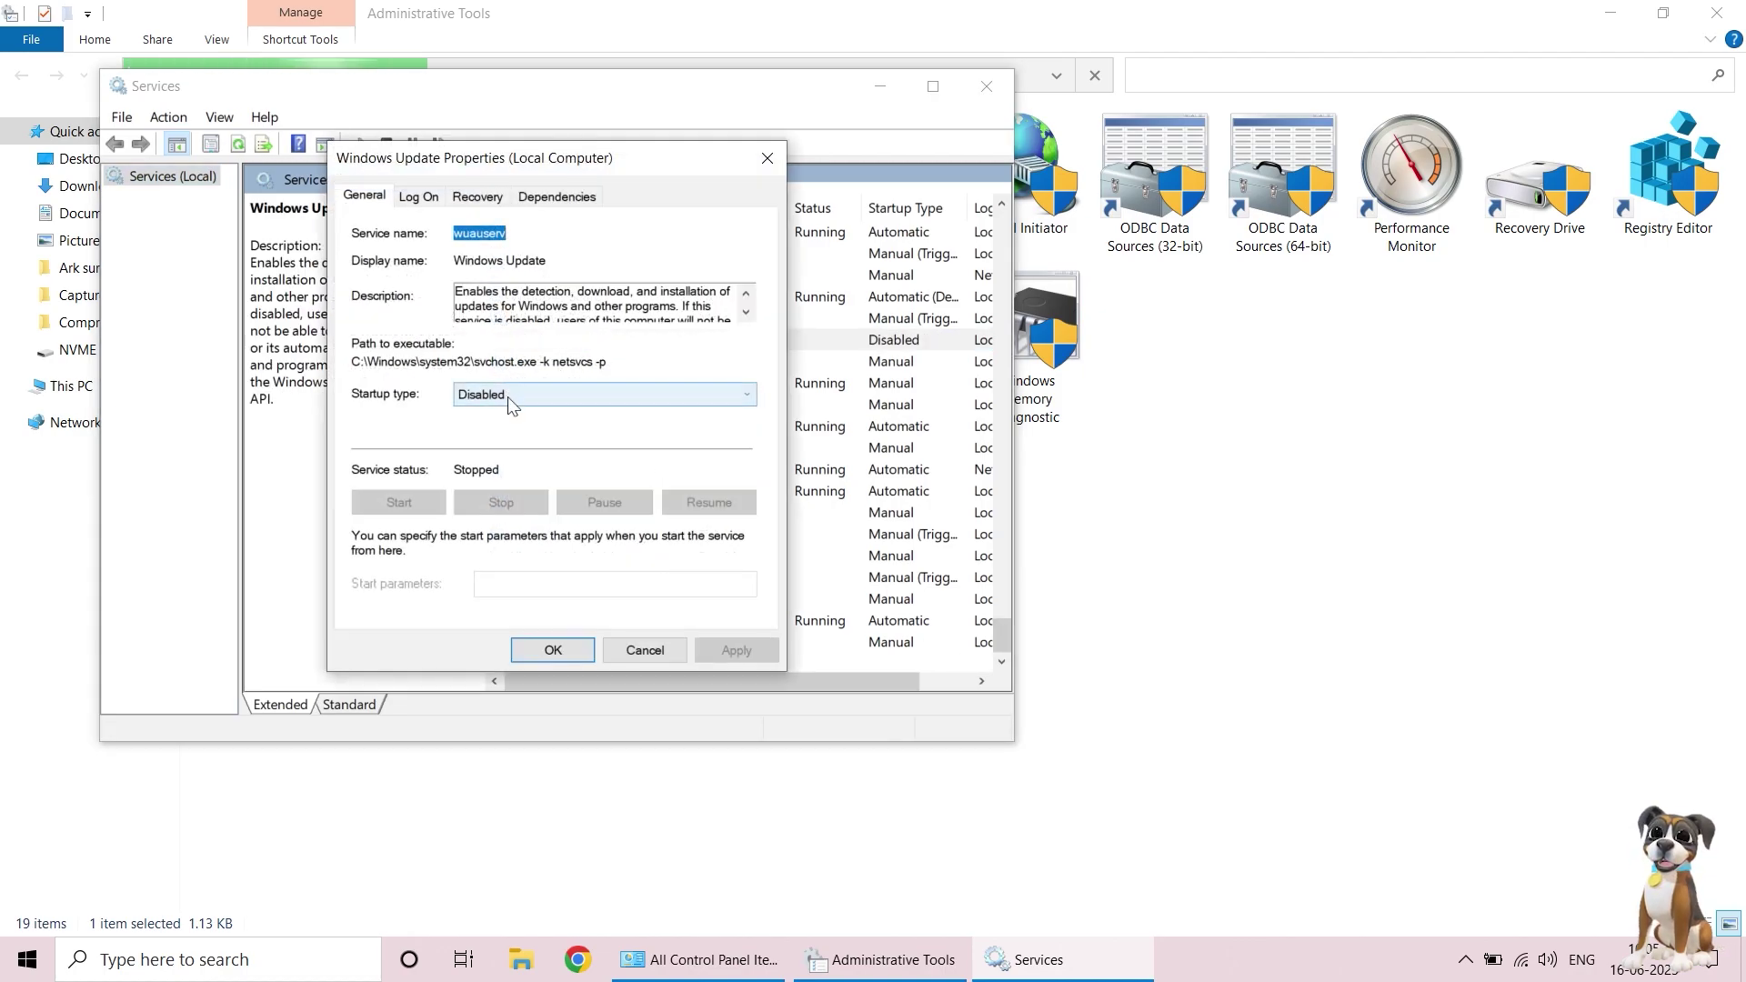
{"action": "left_click", "coordinate": [495, 402]}
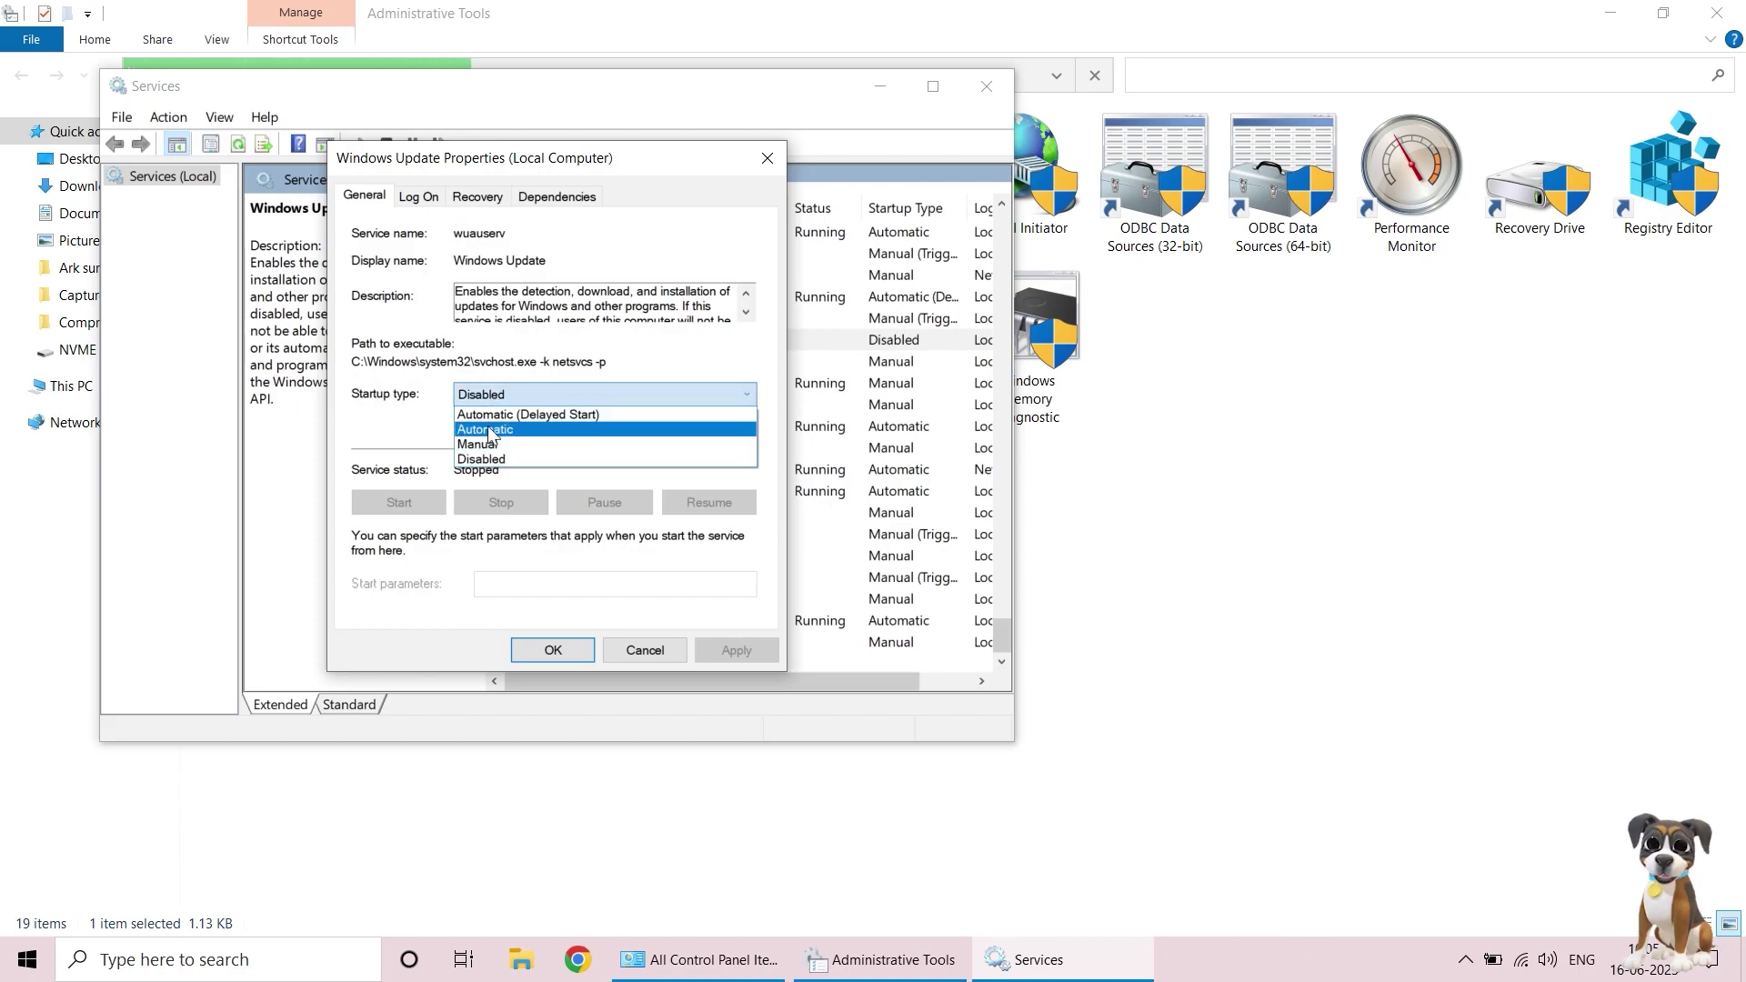
{"action": "left_click", "coordinate": [478, 447]}
{"action": "left_click", "coordinate": [483, 396]}
{"action": "left_click", "coordinate": [492, 415]}
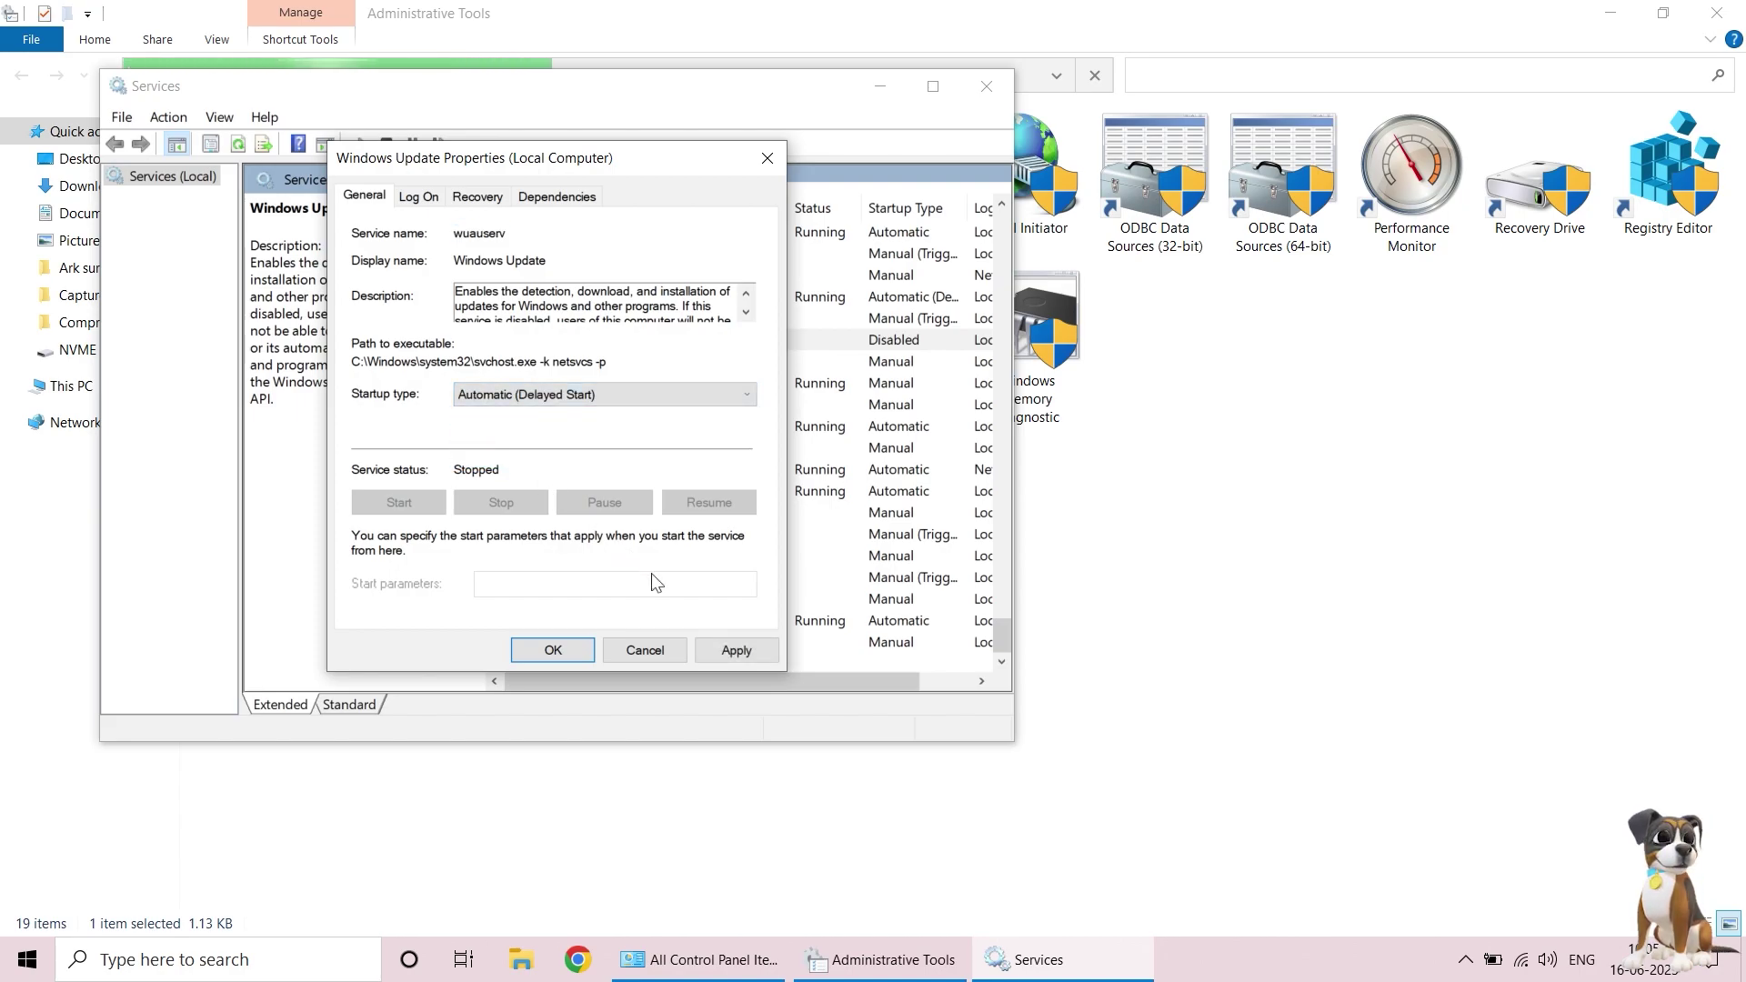
{"action": "left_click", "coordinate": [734, 651]}
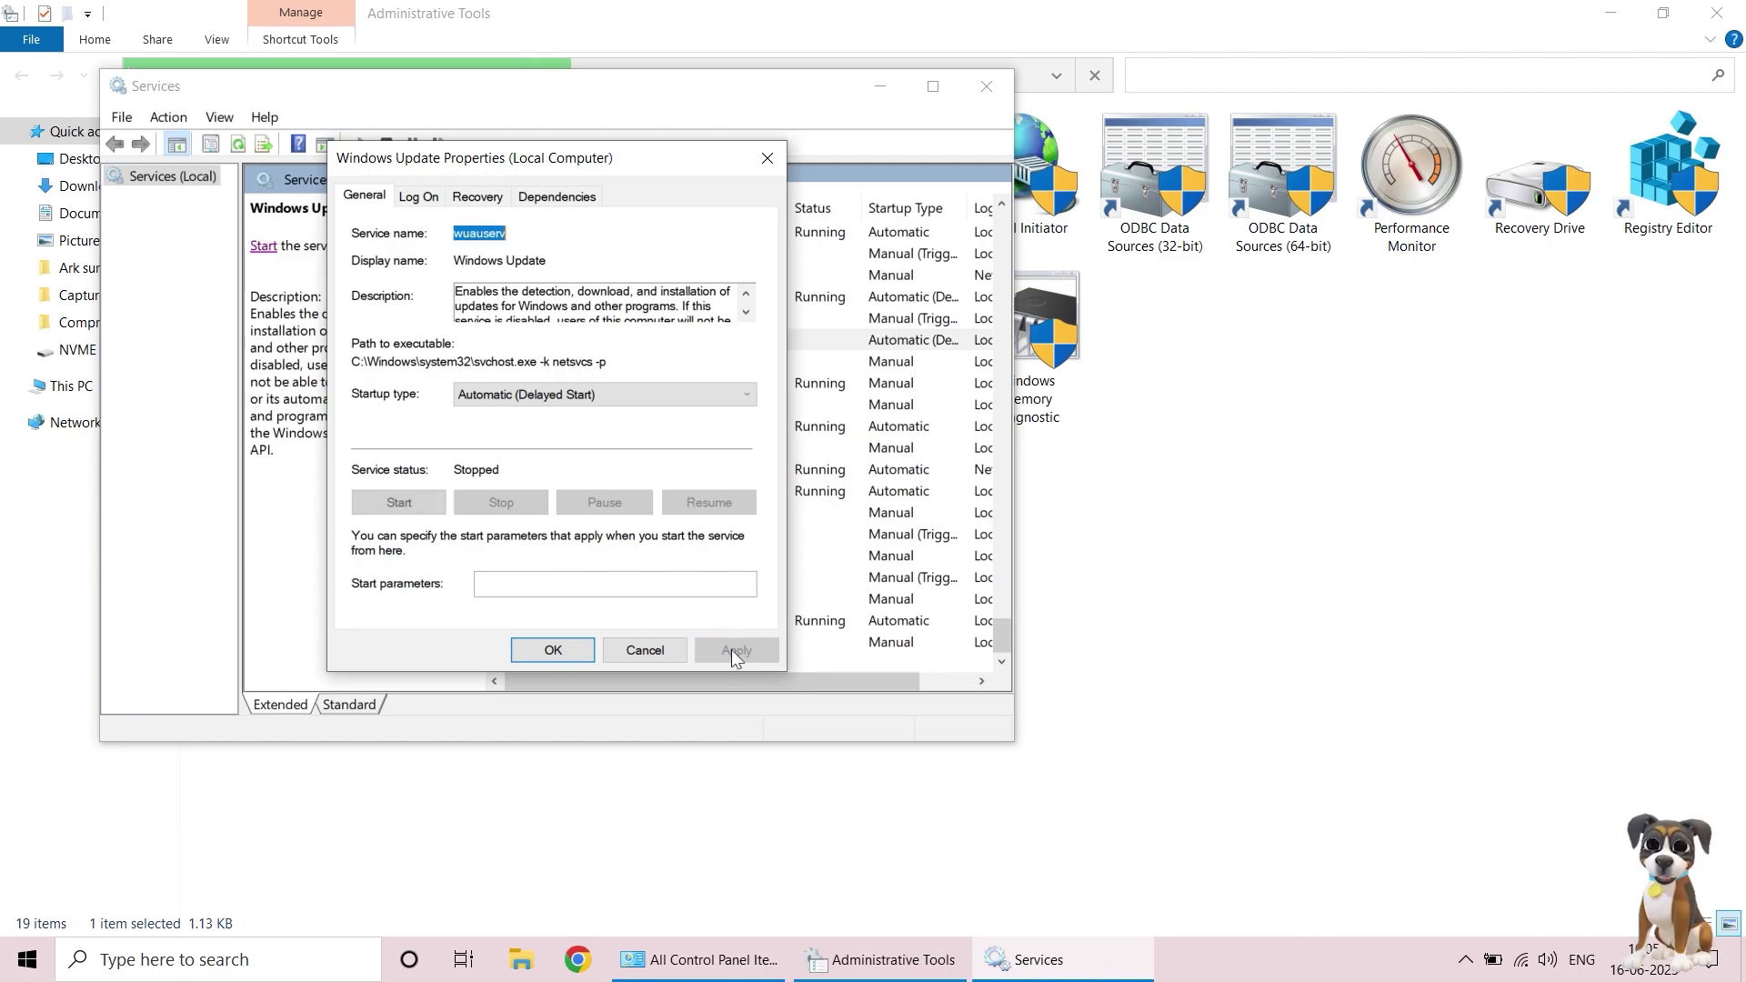
{"action": "left_click", "coordinate": [552, 650]}
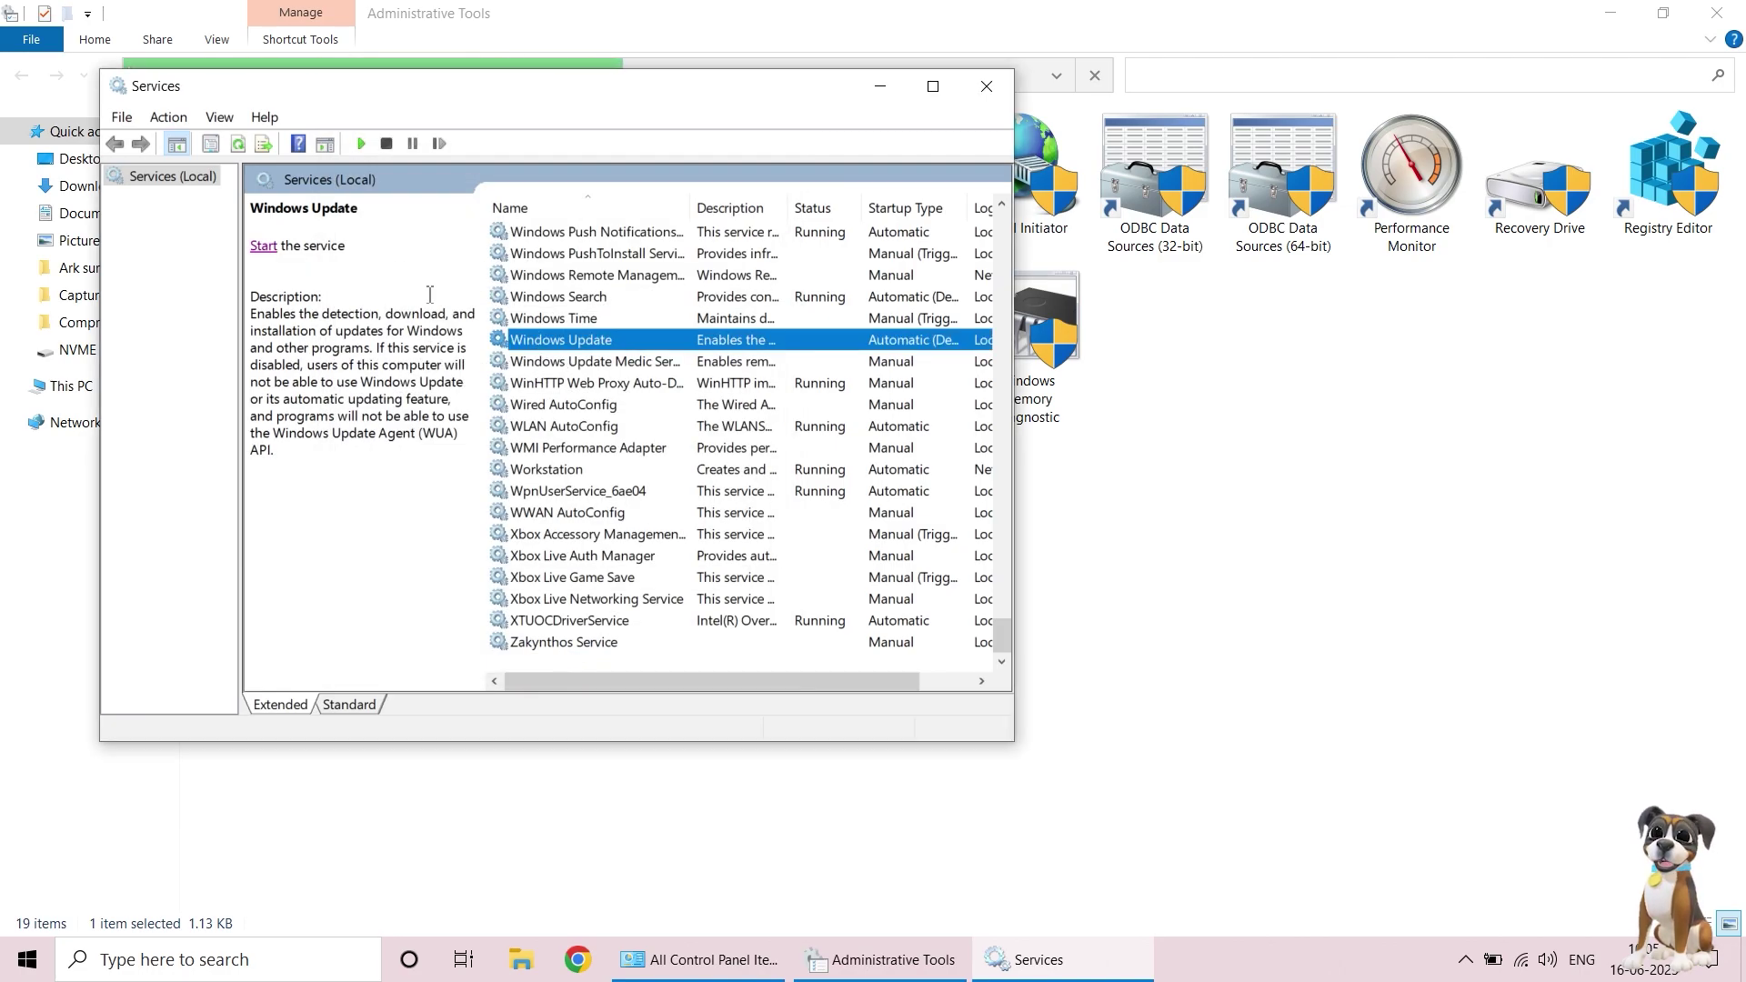
{"action": "left_click", "coordinate": [264, 247]}
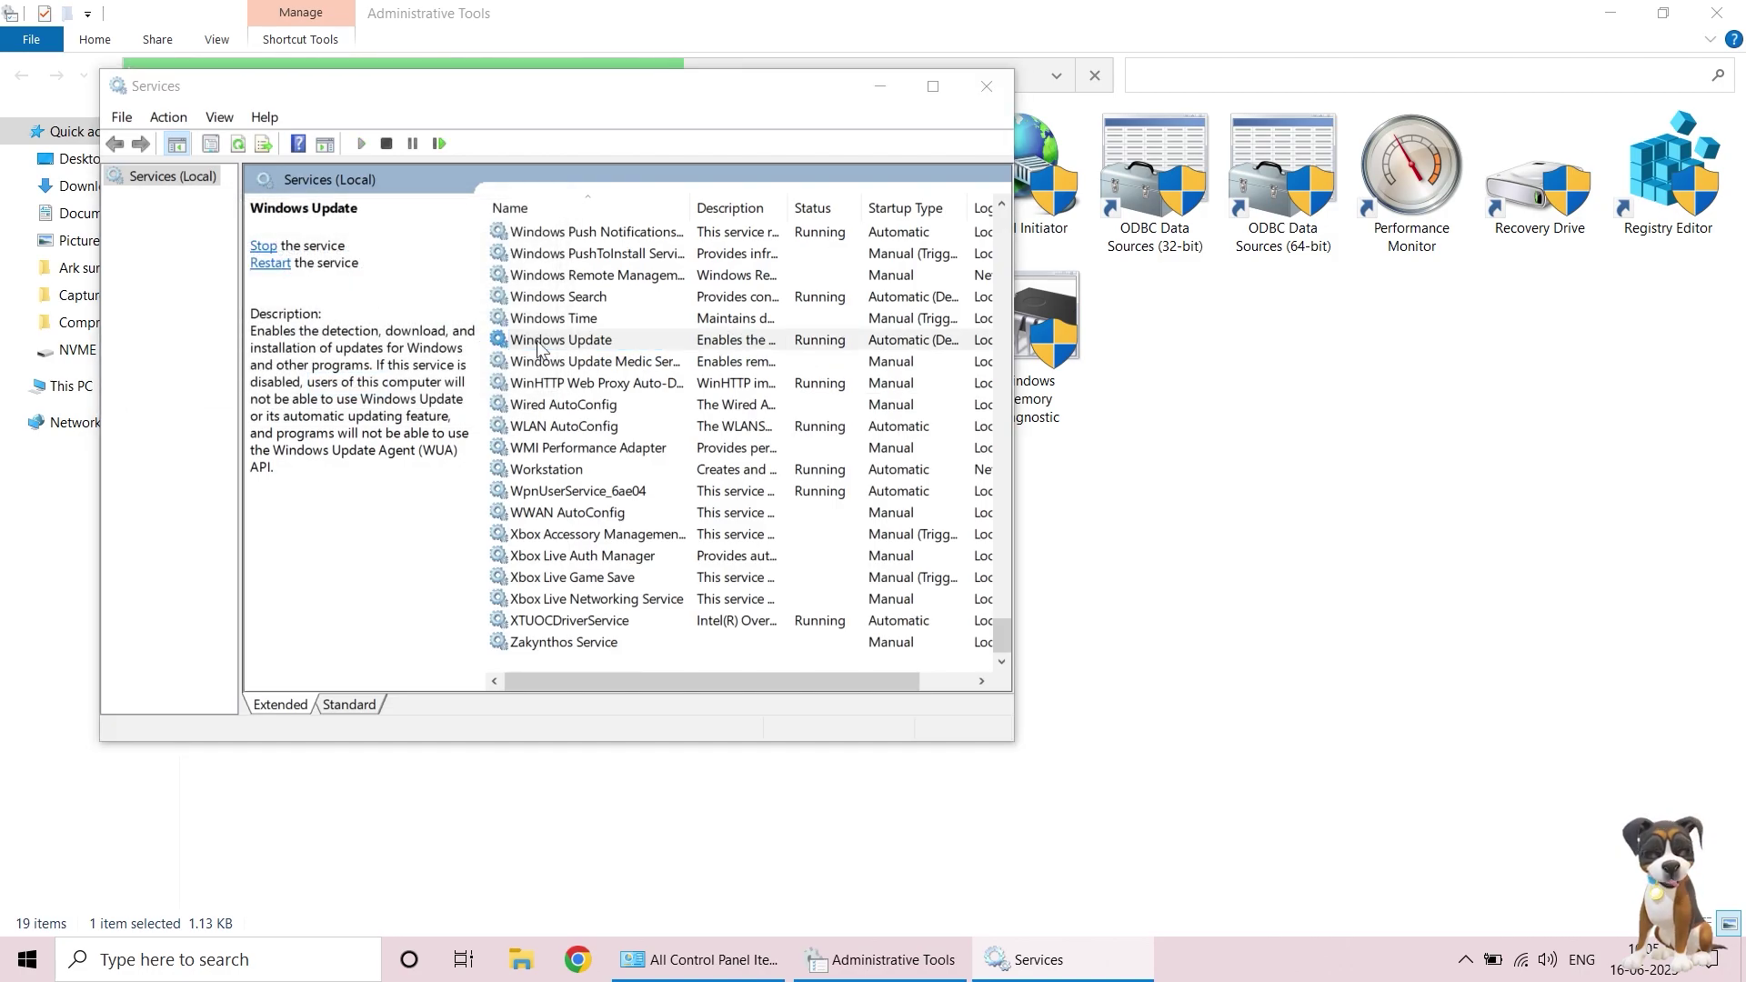
Change Windows Update's startup type to Disabled and stop the service.
{"action": "double_click", "coordinate": [537, 341]}
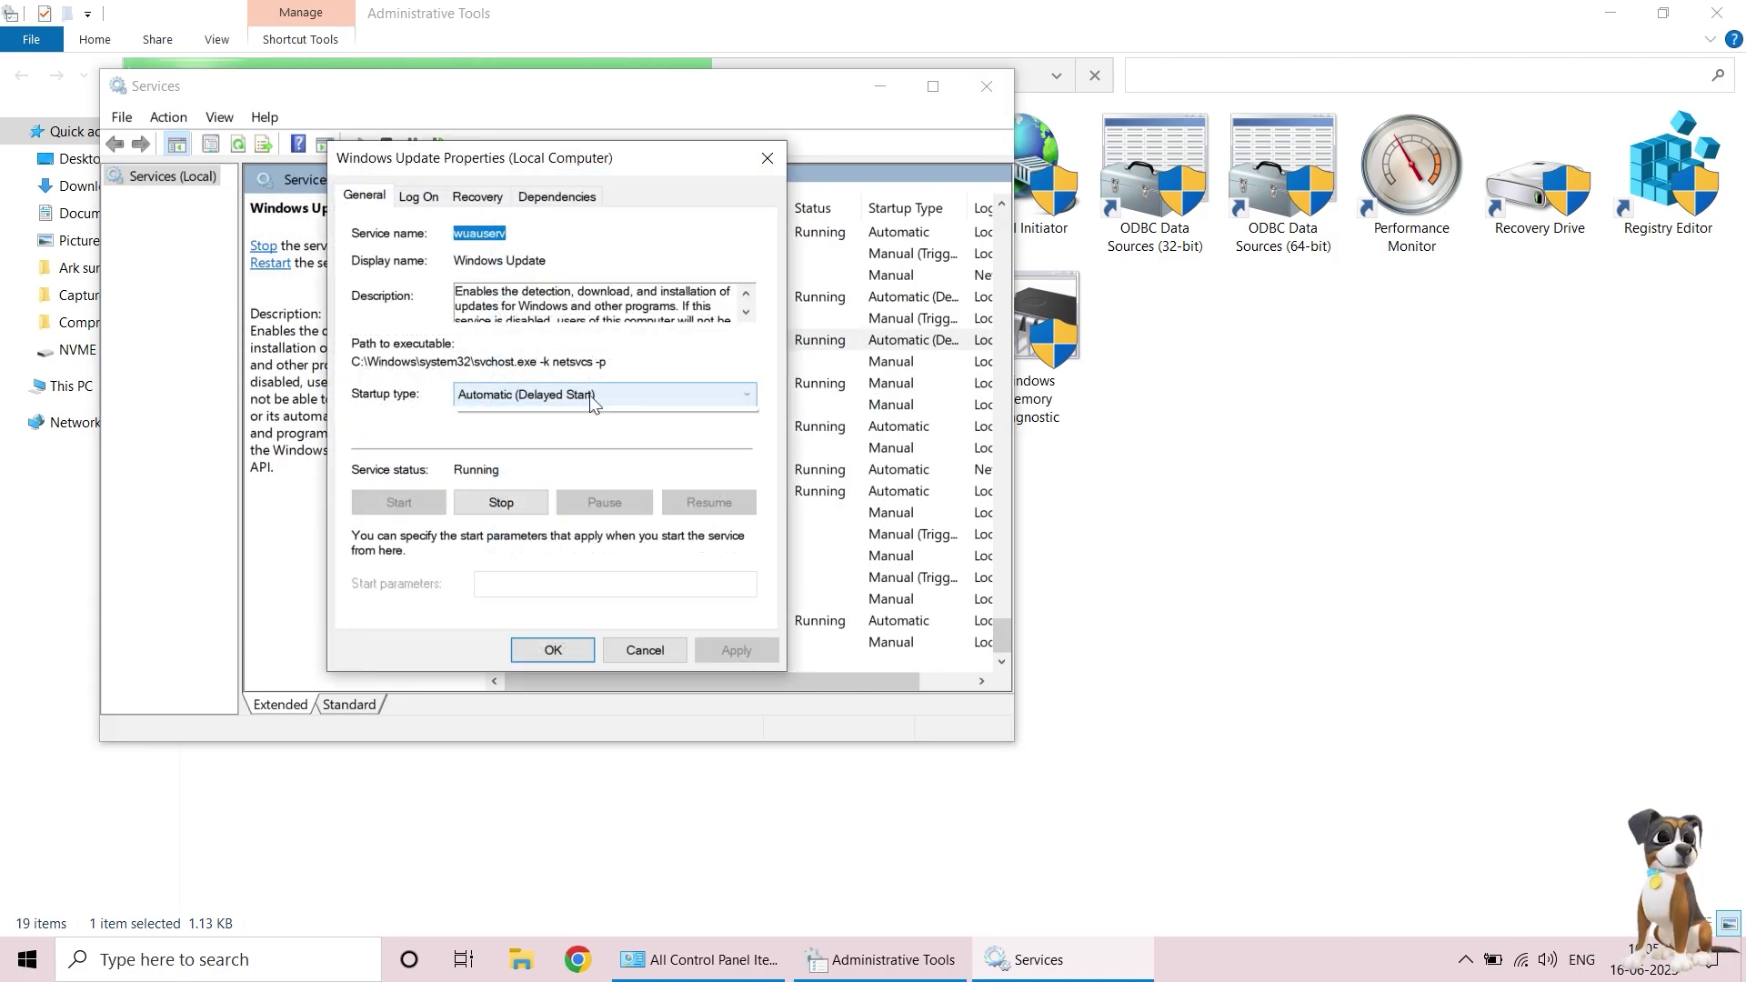
{"action": "left_click", "coordinate": [586, 397]}
{"action": "left_click", "coordinate": [495, 470]}
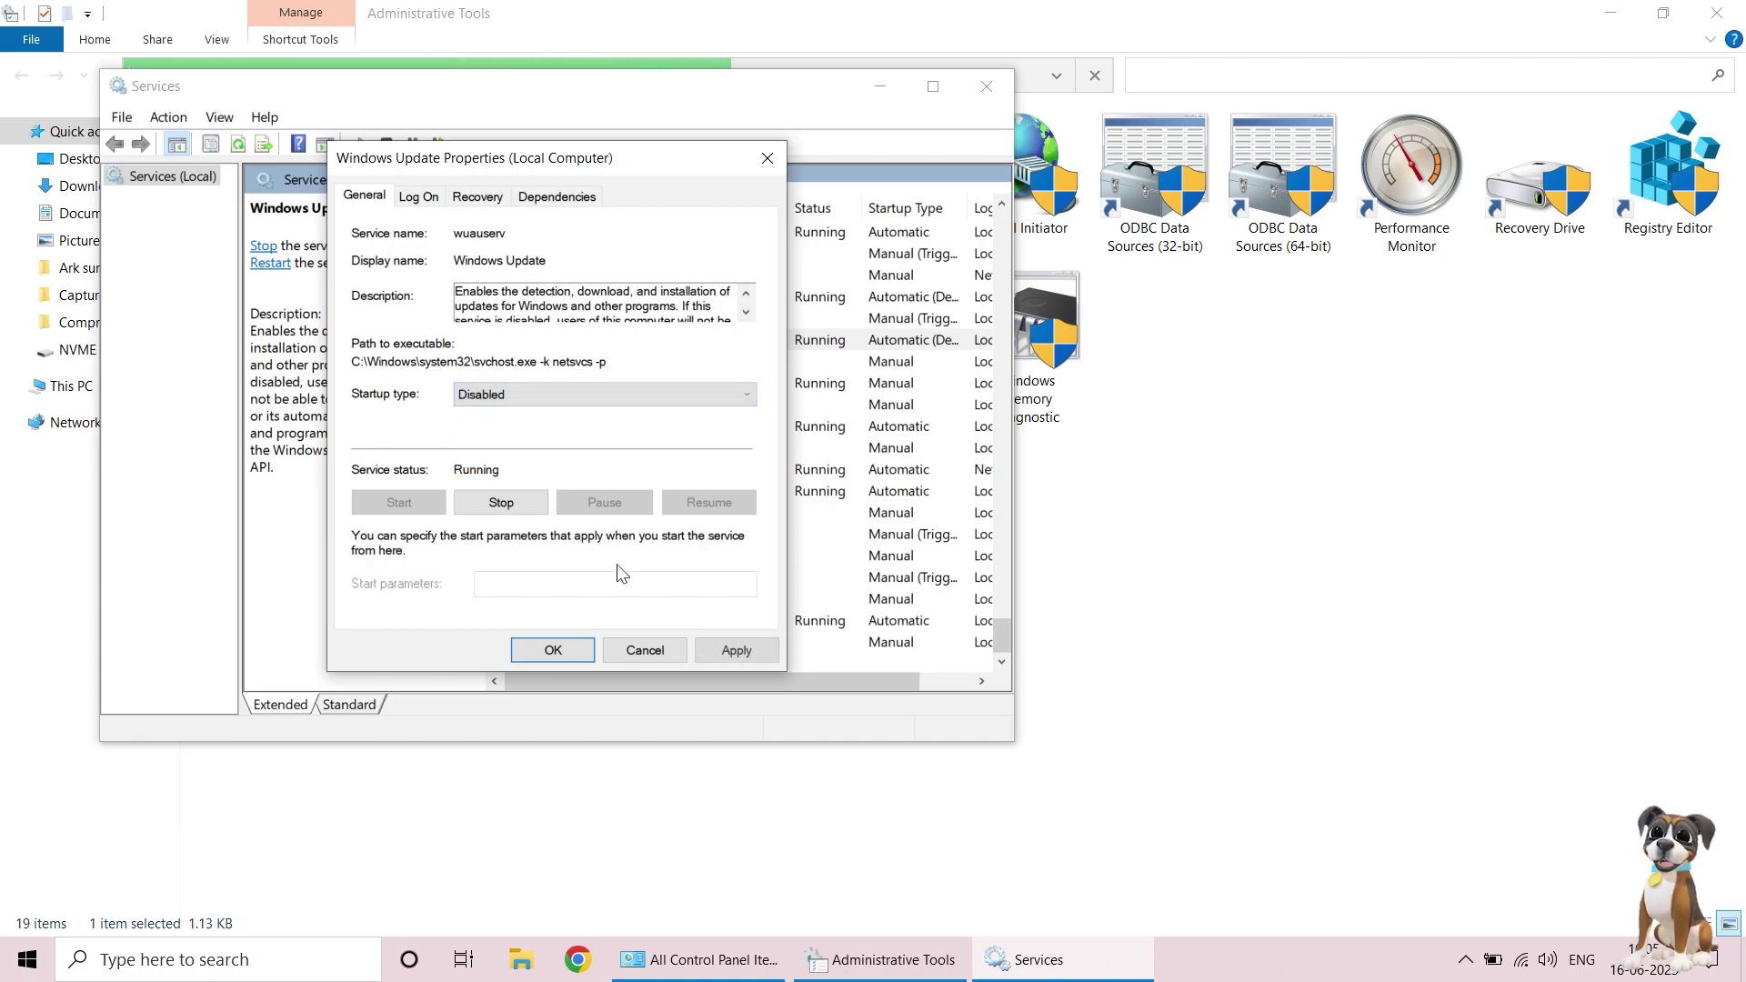
{"action": "left_click", "coordinate": [737, 649]}
{"action": "left_click", "coordinate": [508, 505]}
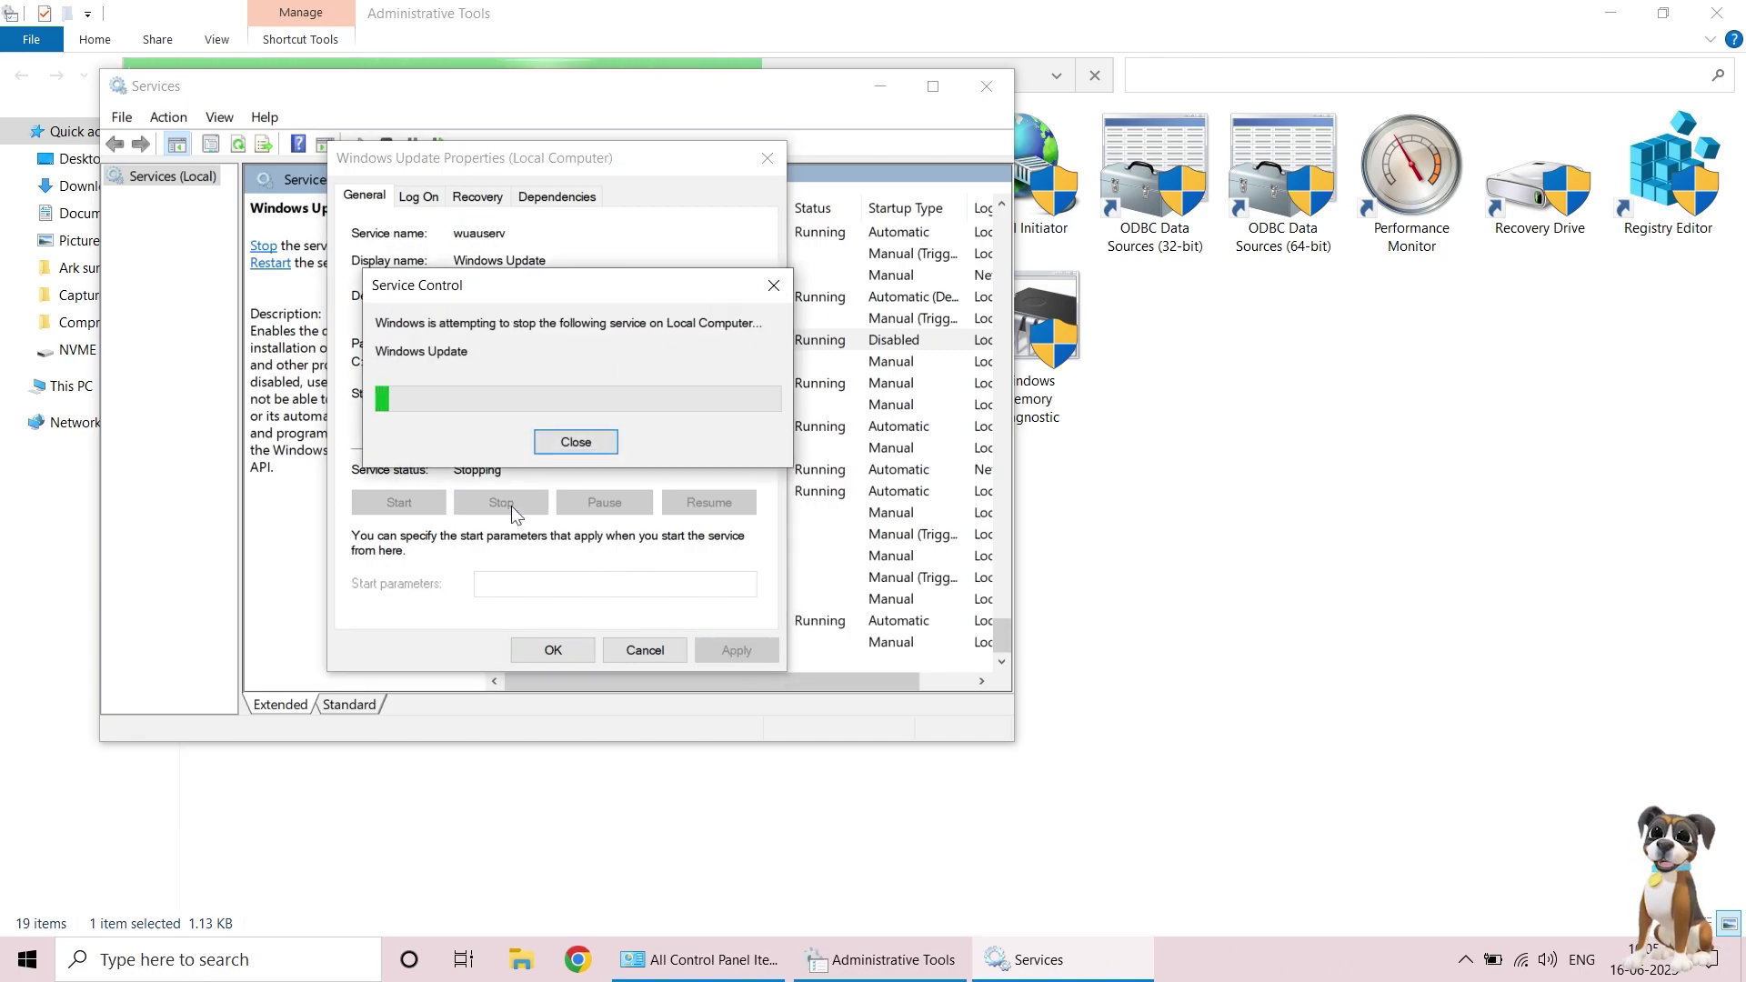
Review Windows Update's Log On and General property tabs.
{"action": "left_click", "coordinate": [421, 200]}
{"action": "left_click", "coordinate": [365, 201]}
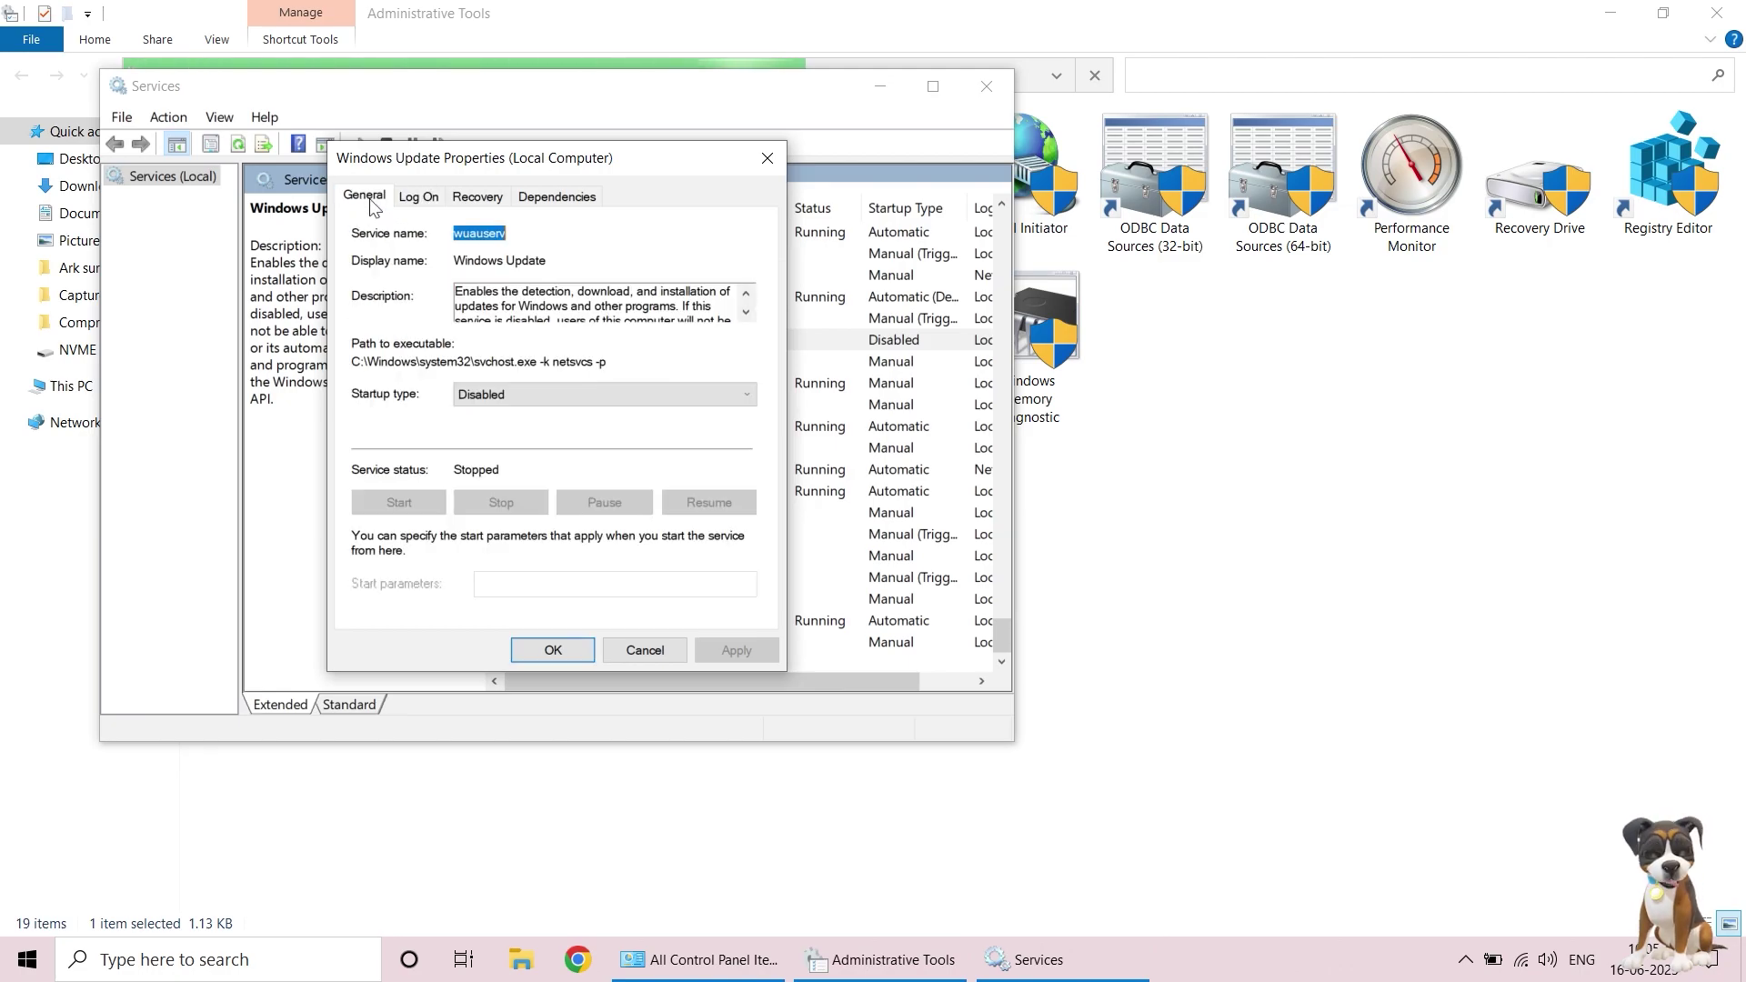
{"action": "left_click", "coordinate": [408, 200]}
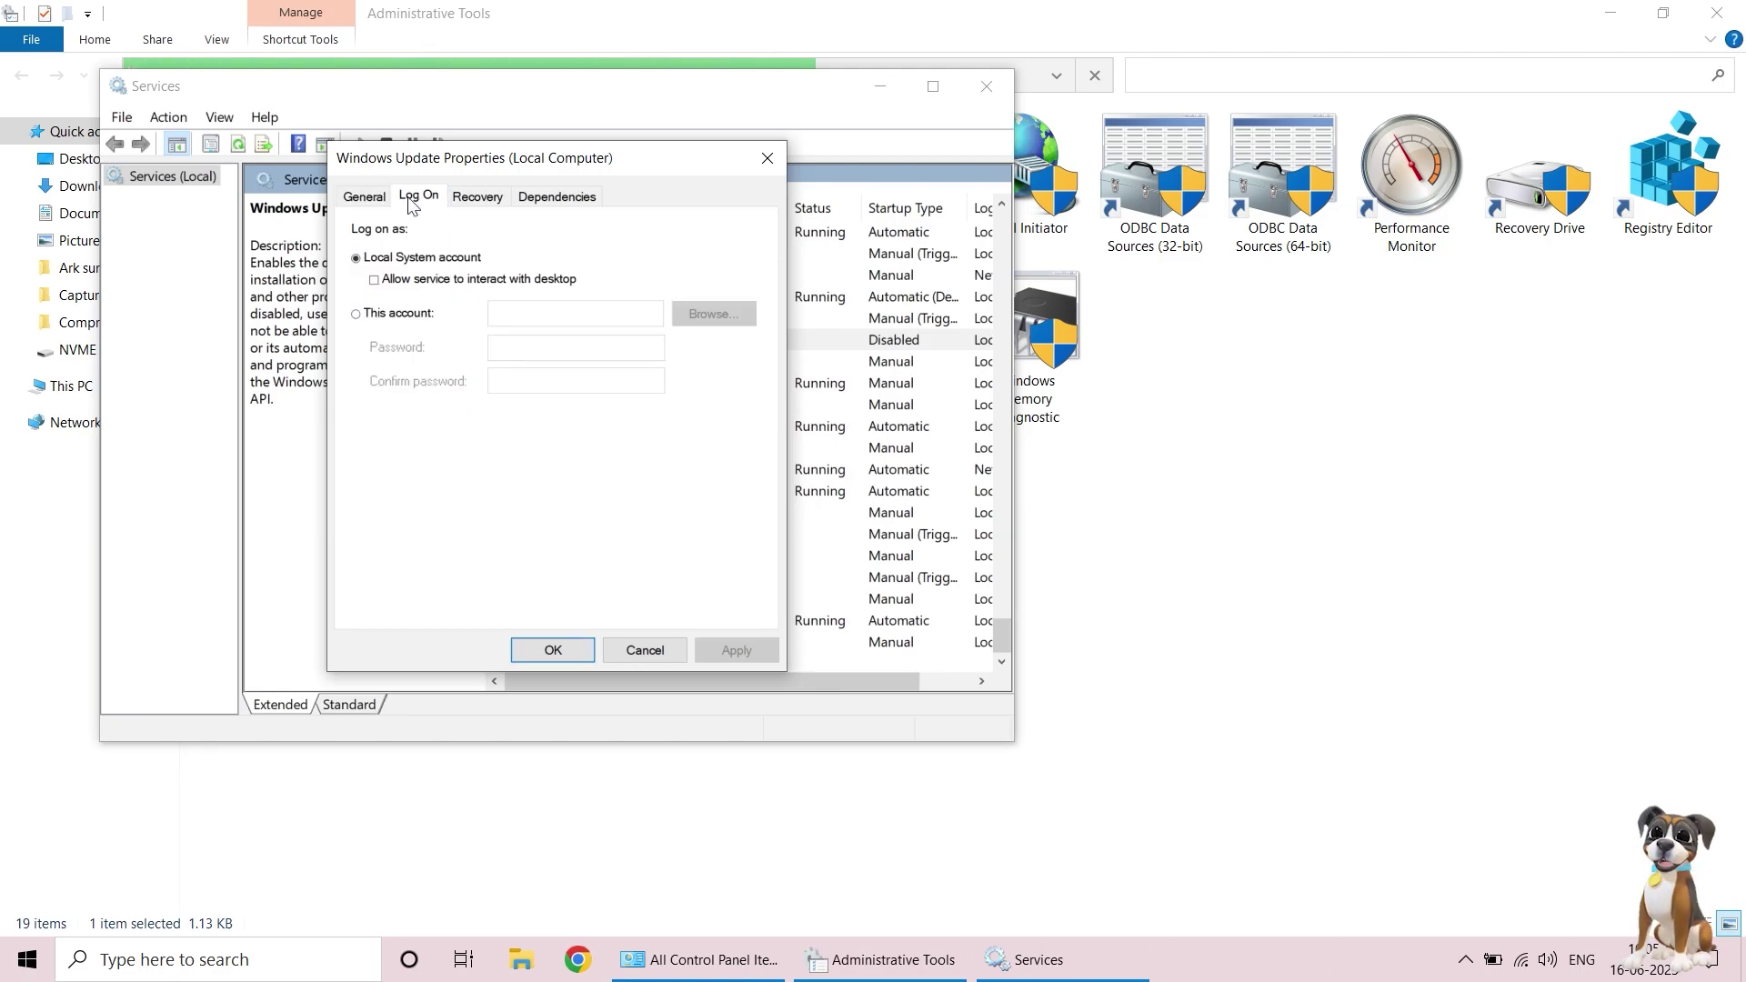
Keep Take No Action as the first-failure response in Recovery settings.
{"action": "left_click", "coordinate": [472, 200]}
{"action": "left_click", "coordinate": [570, 279]}
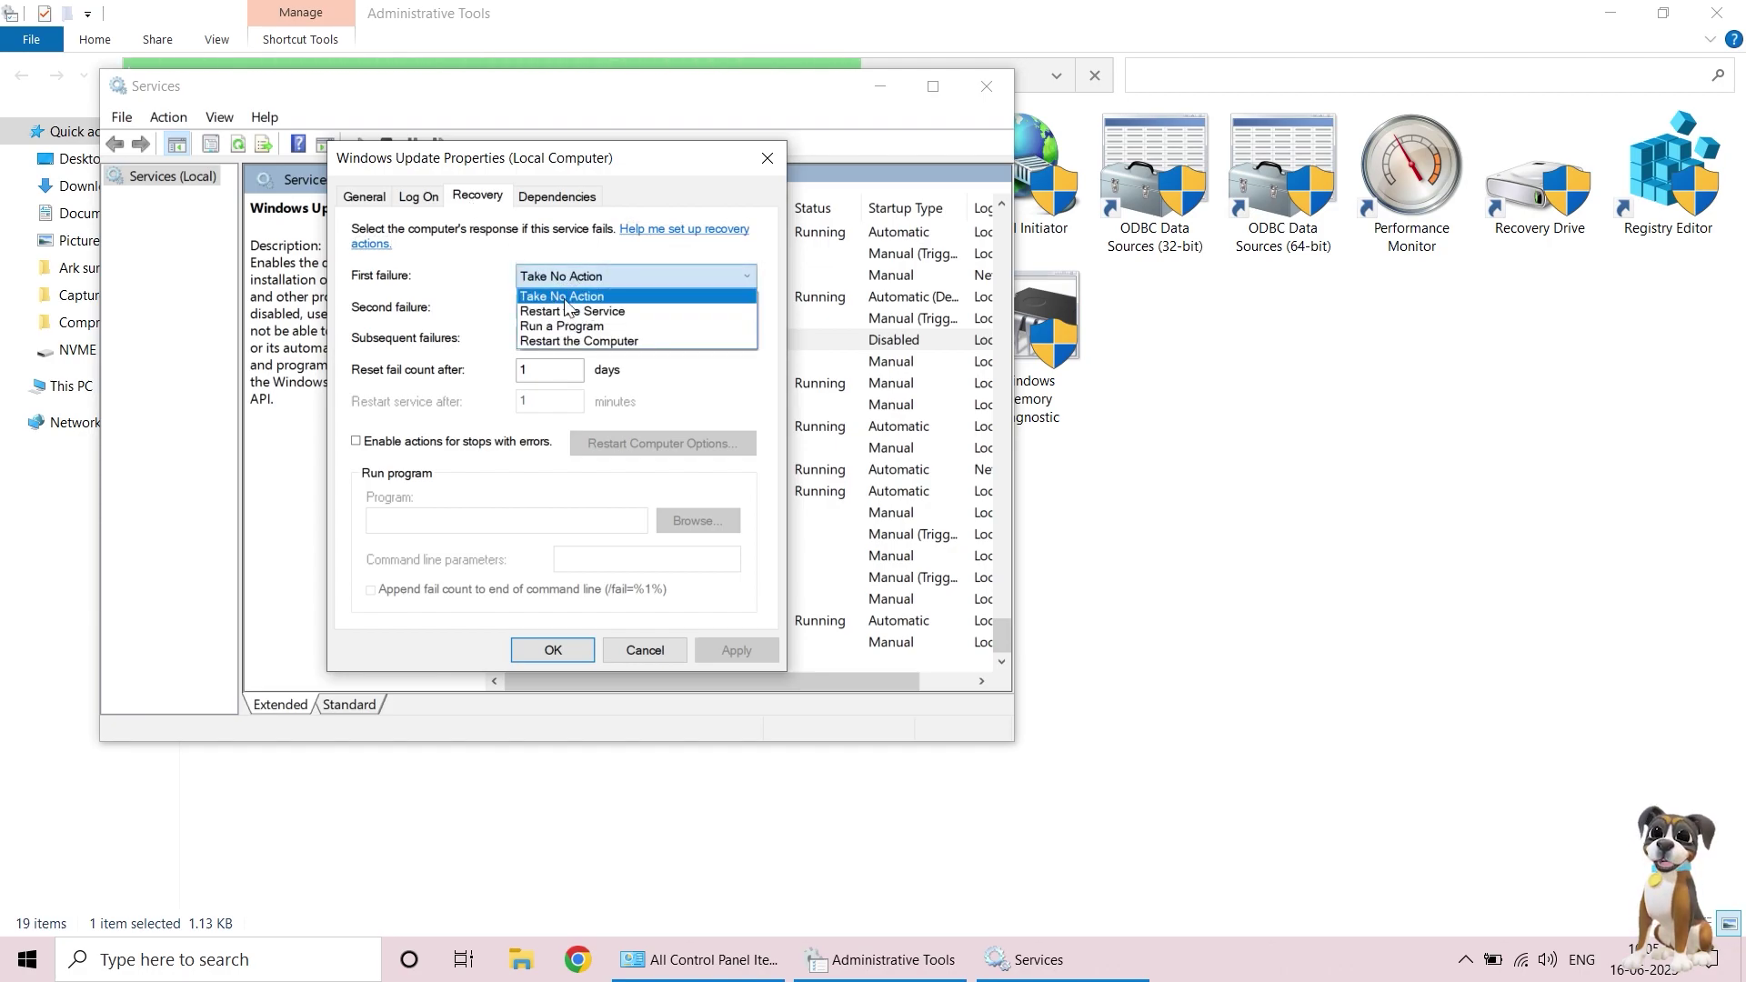
{"action": "left_click", "coordinate": [570, 296]}
{"action": "left_click", "coordinate": [571, 279]}
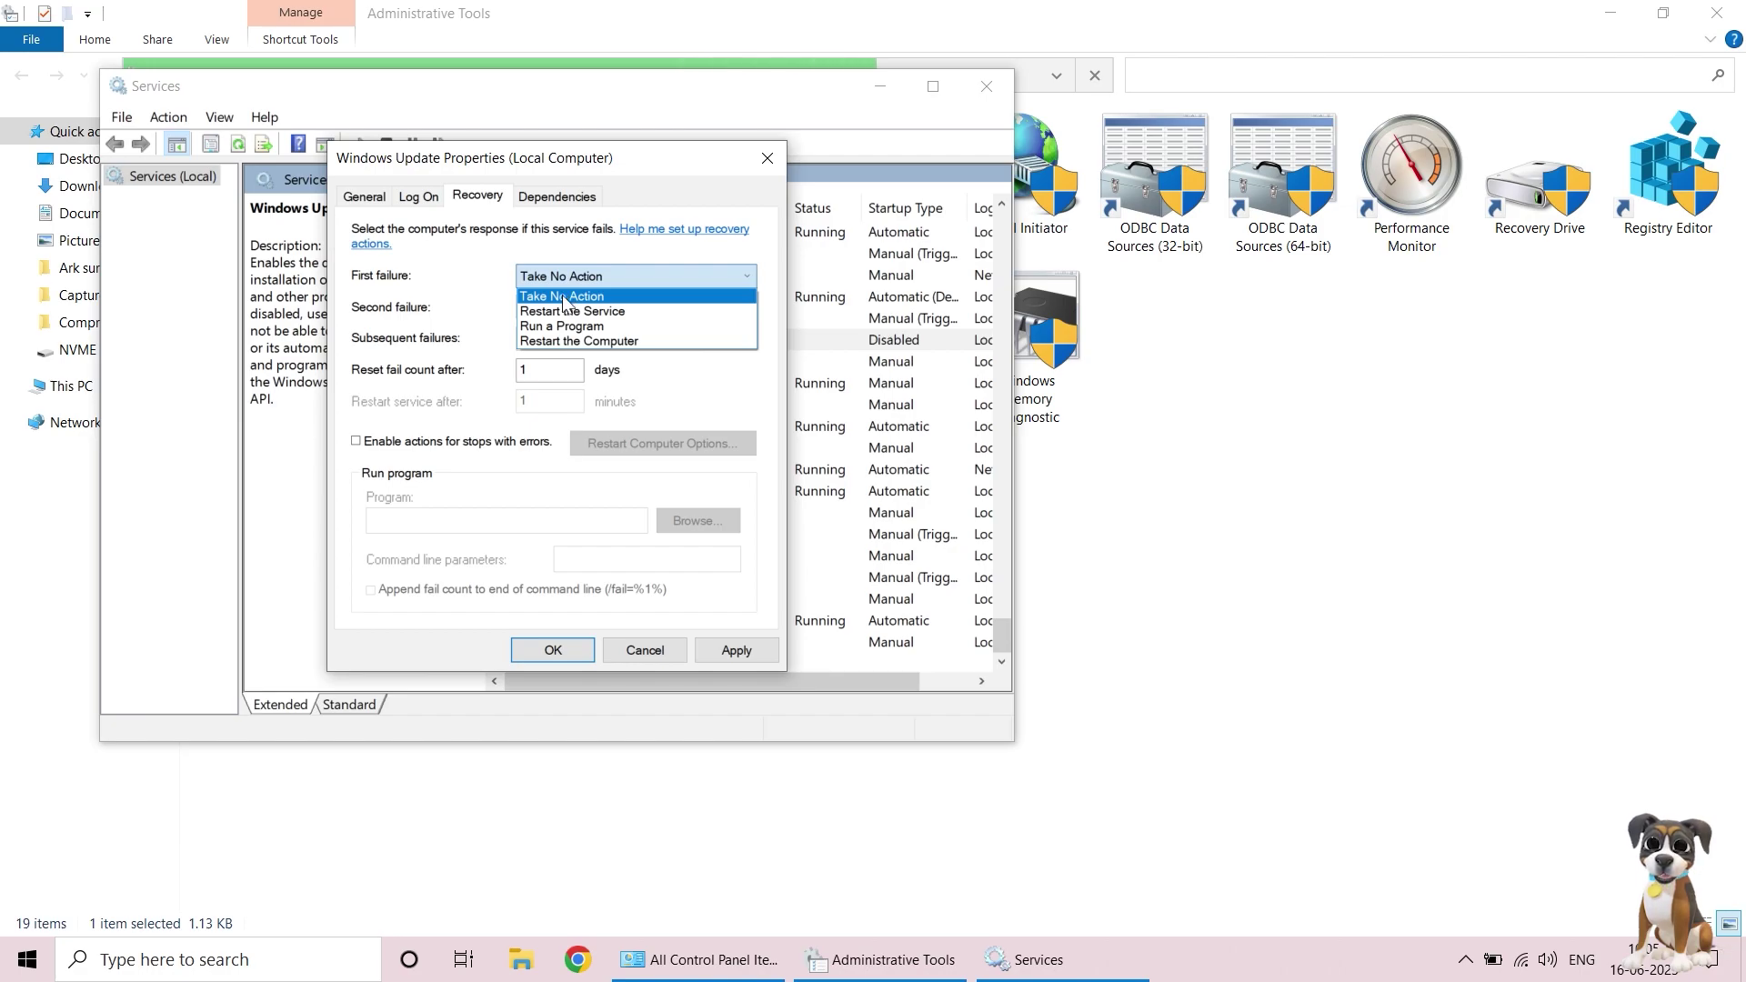
{"action": "left_click", "coordinate": [566, 299]}
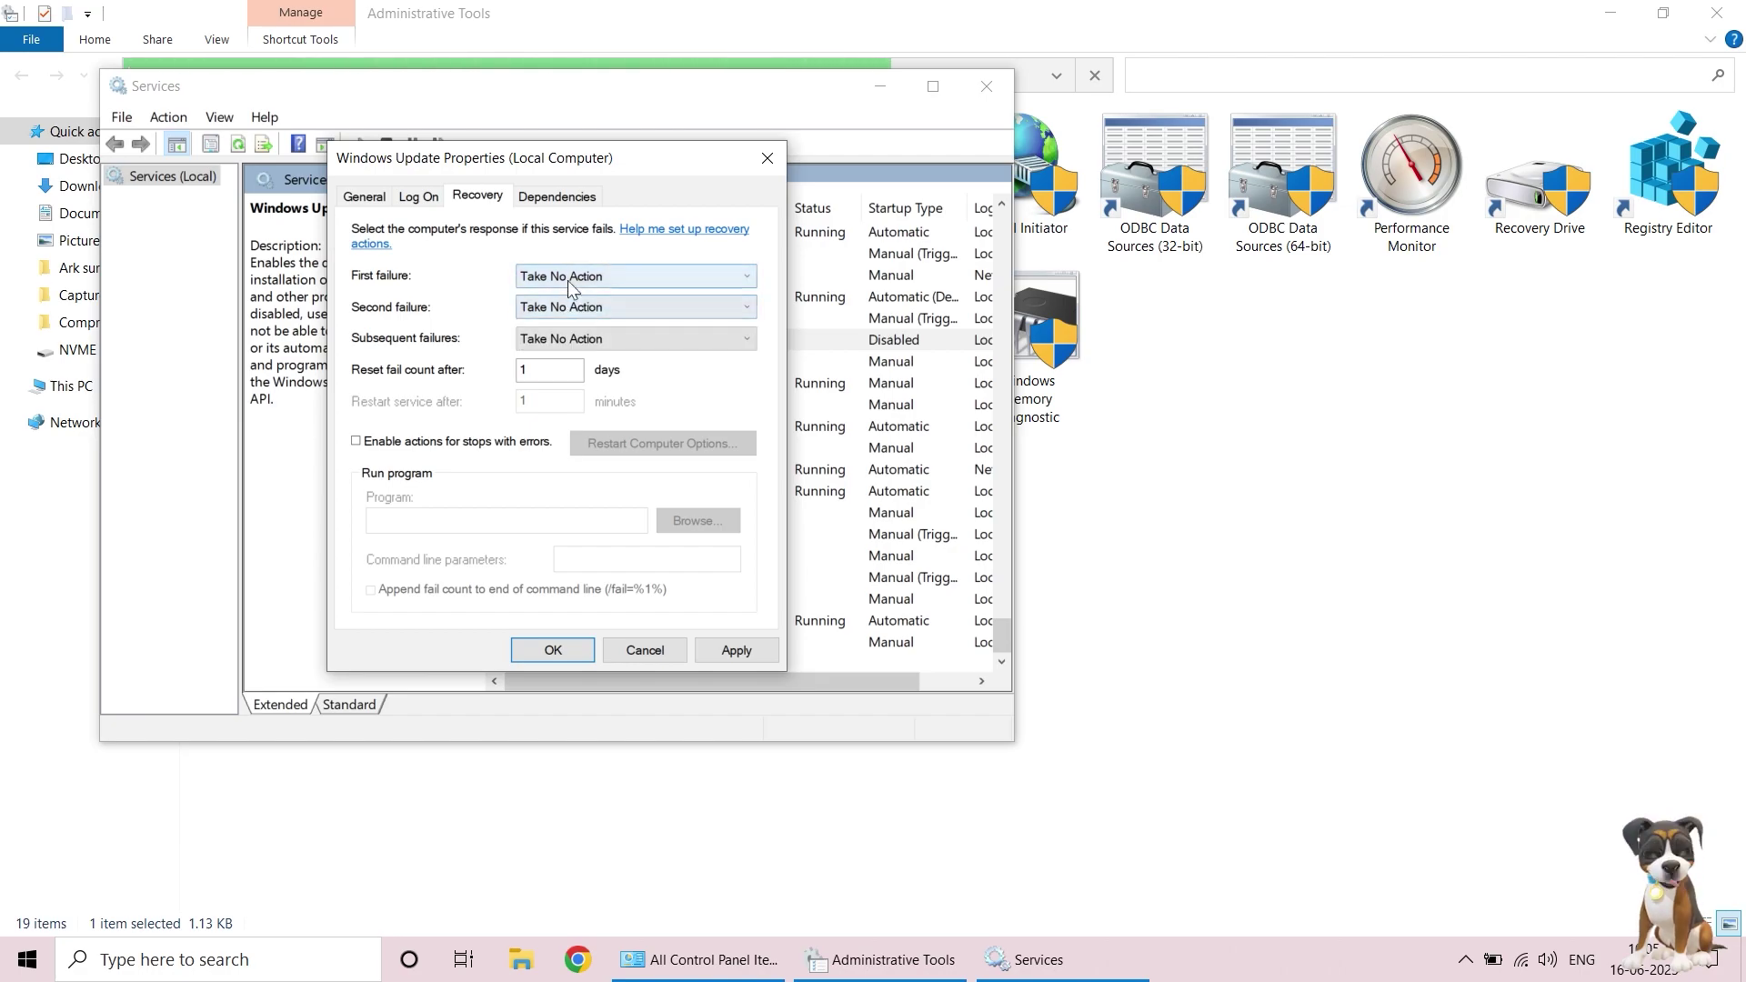
{"action": "left_click", "coordinate": [569, 279]}
{"action": "left_click", "coordinate": [570, 296]}
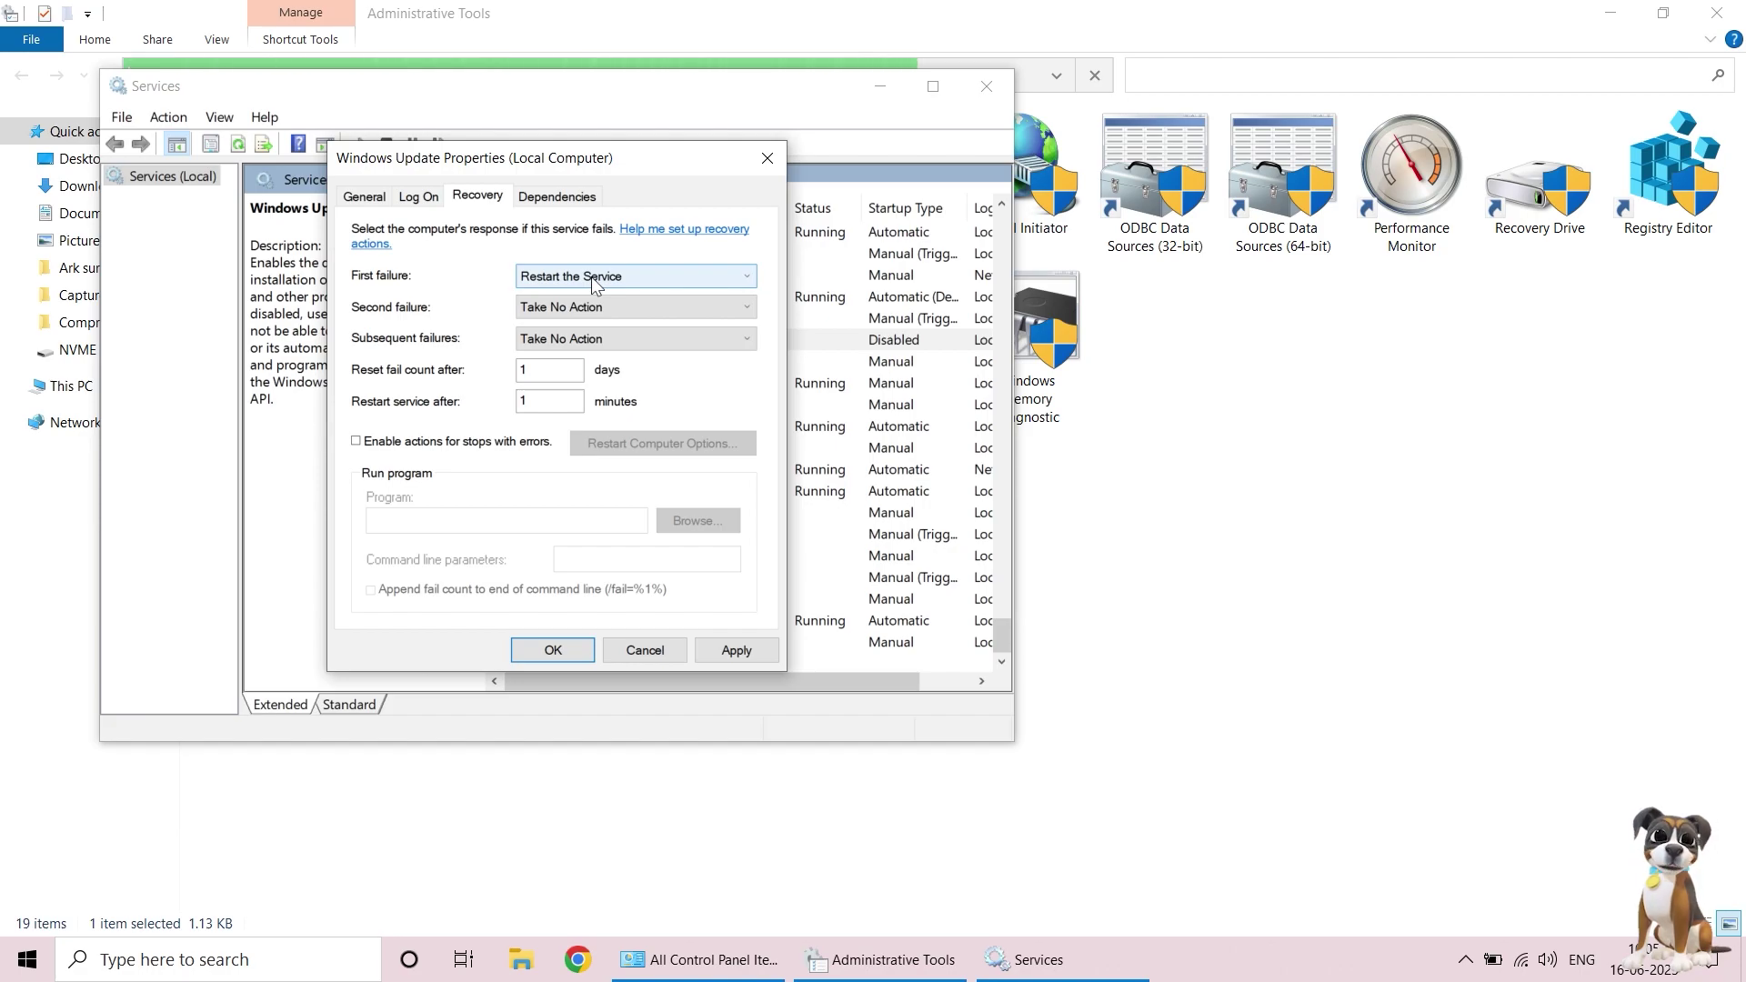
{"action": "left_click", "coordinate": [580, 281]}
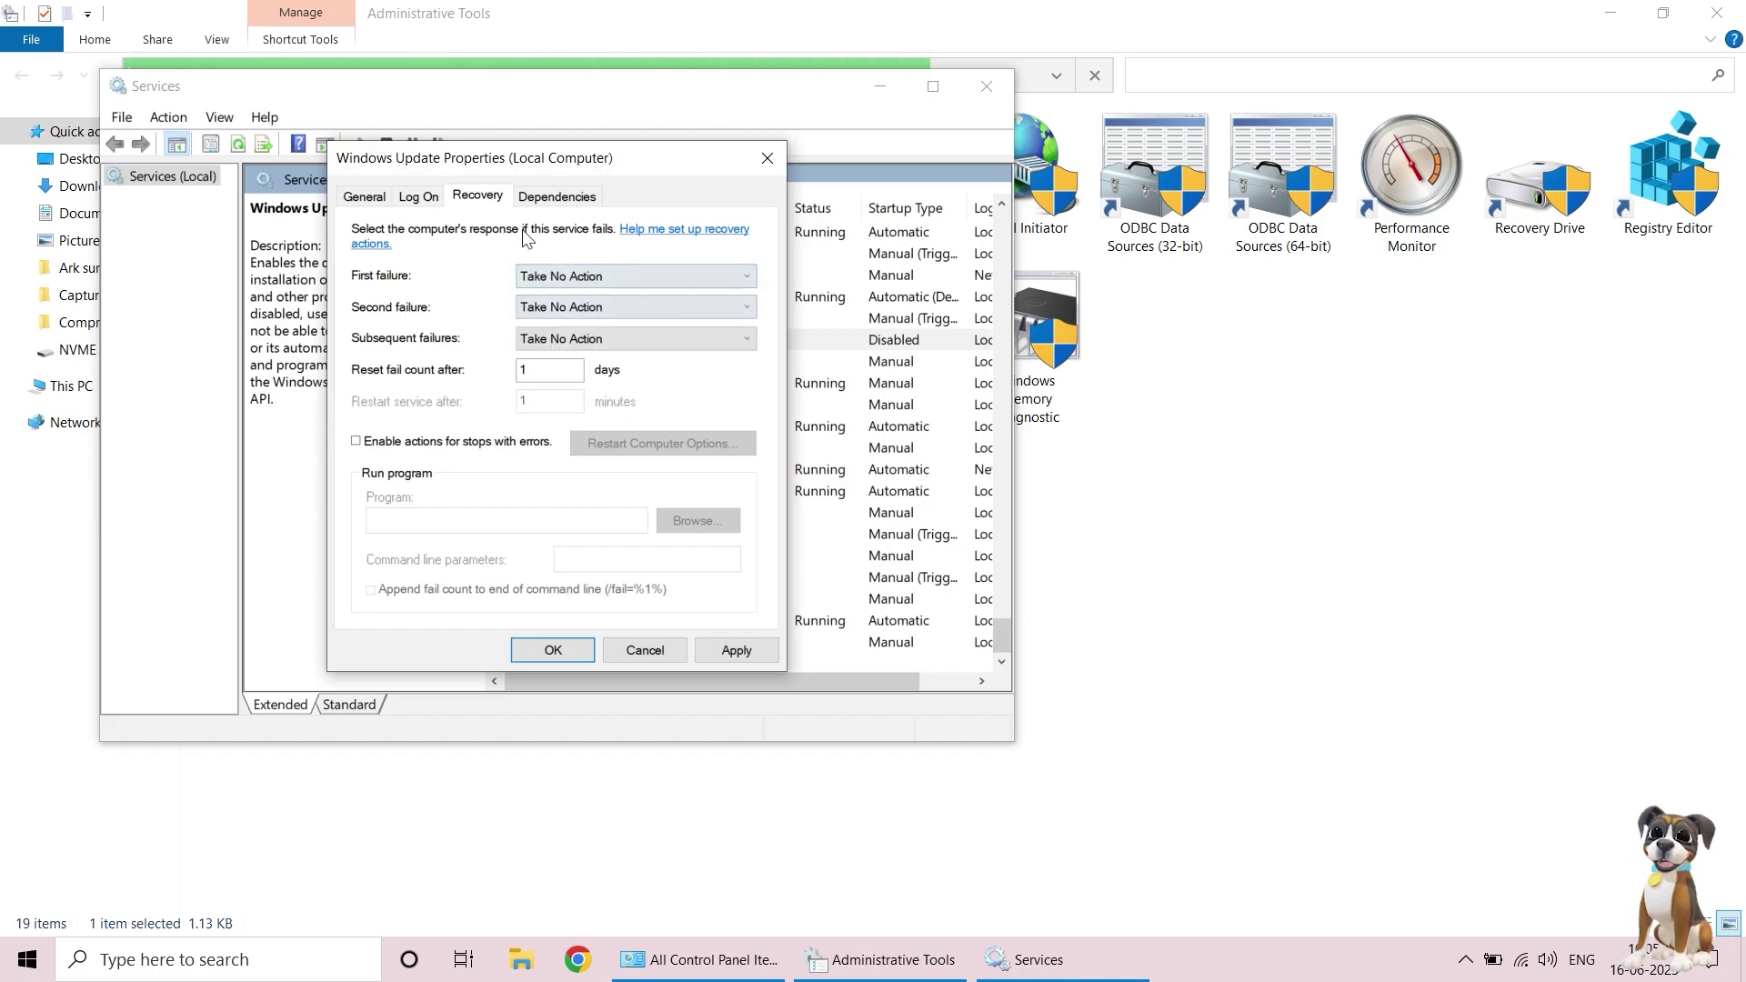
Set Windows Update to log on as the Guest account.
{"action": "left_click", "coordinate": [552, 201]}
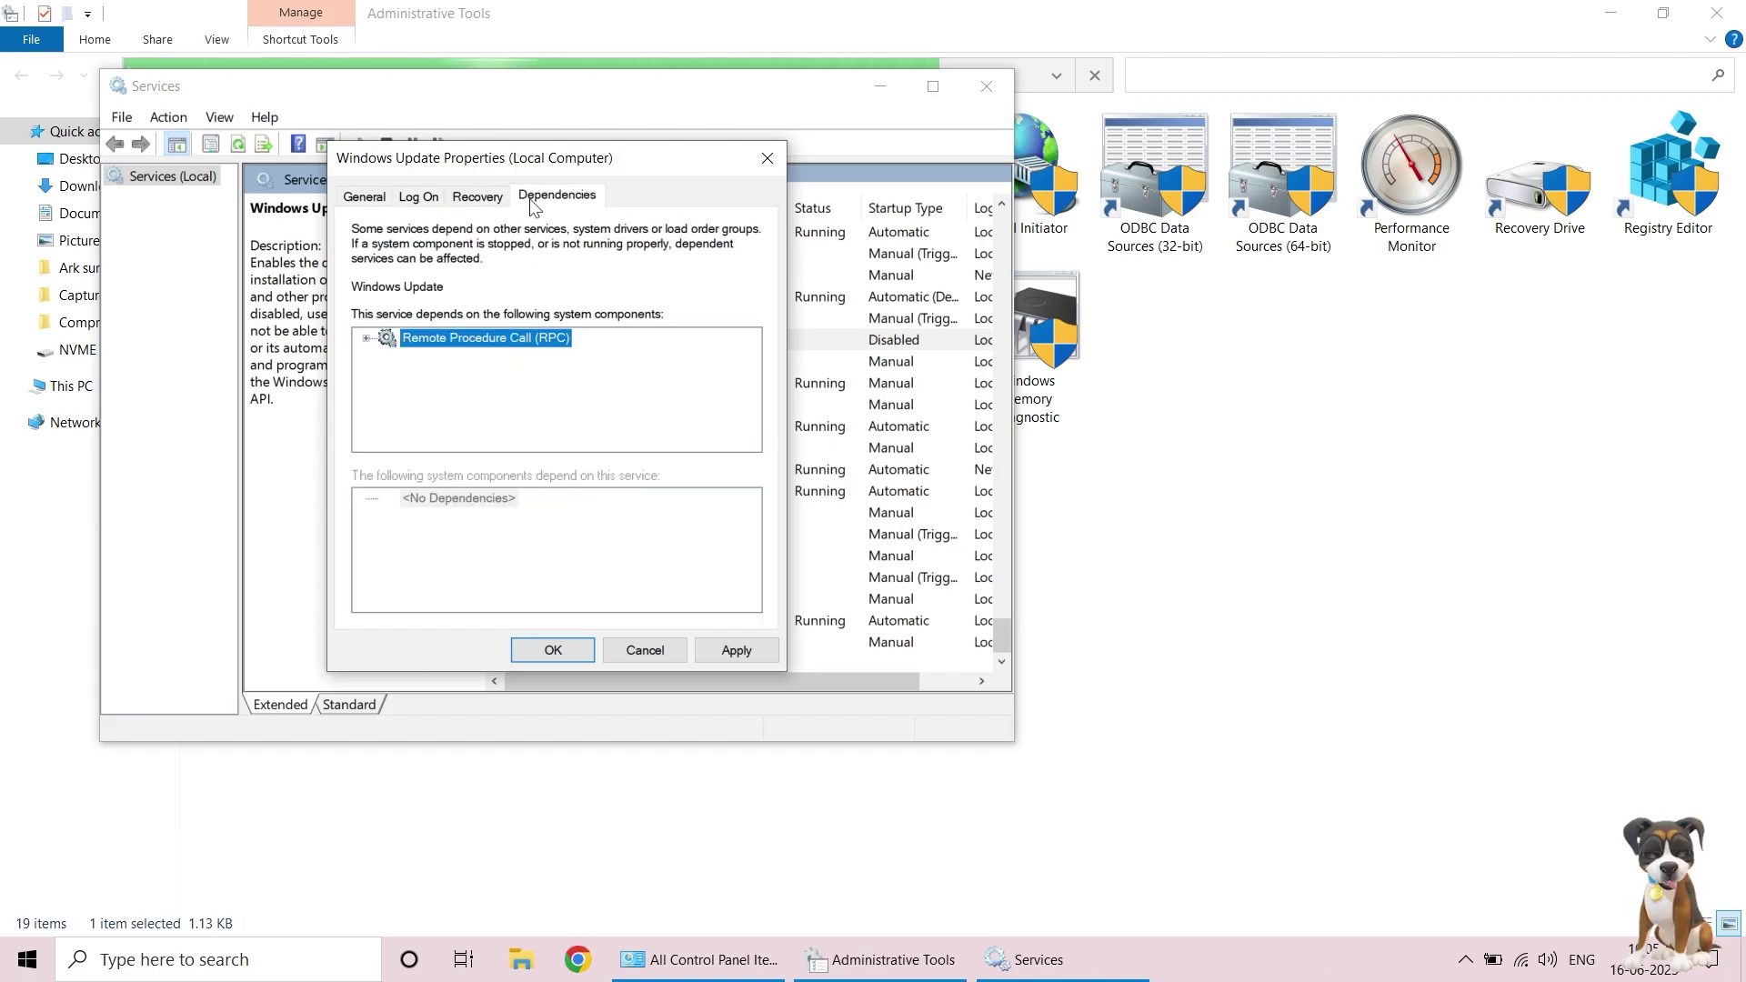
{"action": "left_click", "coordinate": [481, 200]}
{"action": "left_click", "coordinate": [423, 199]}
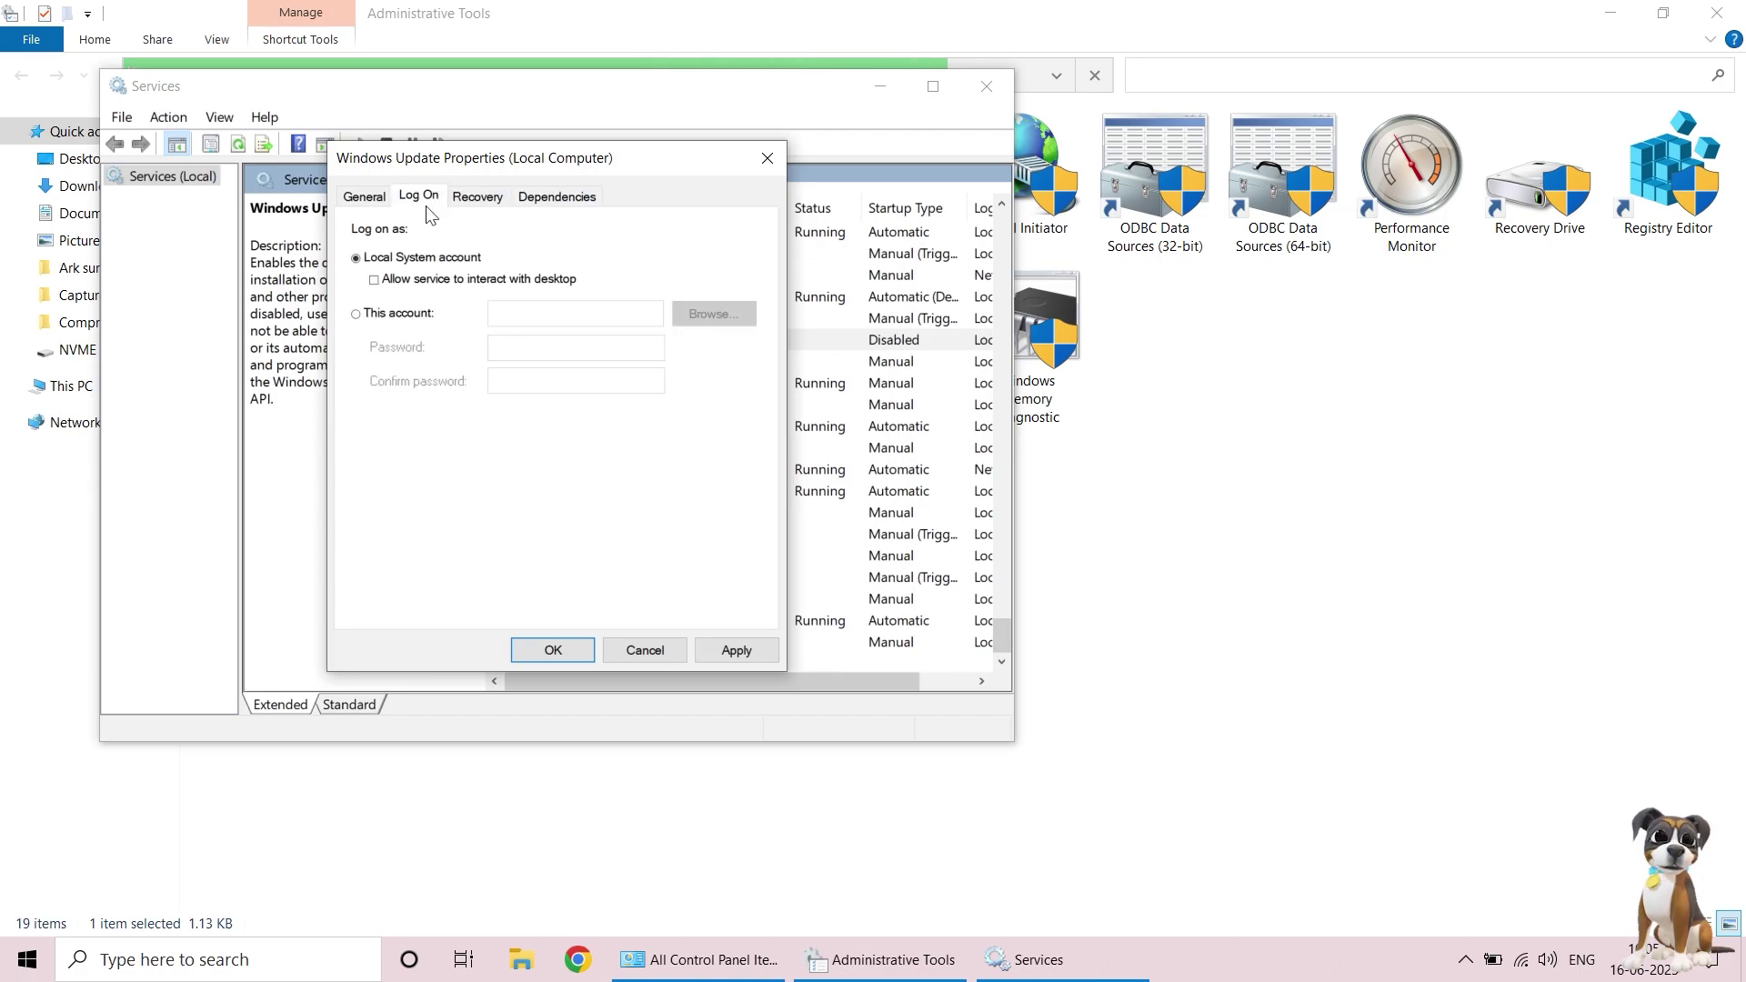
{"action": "left_click", "coordinate": [369, 313]}
{"action": "left_click", "coordinate": [713, 316]}
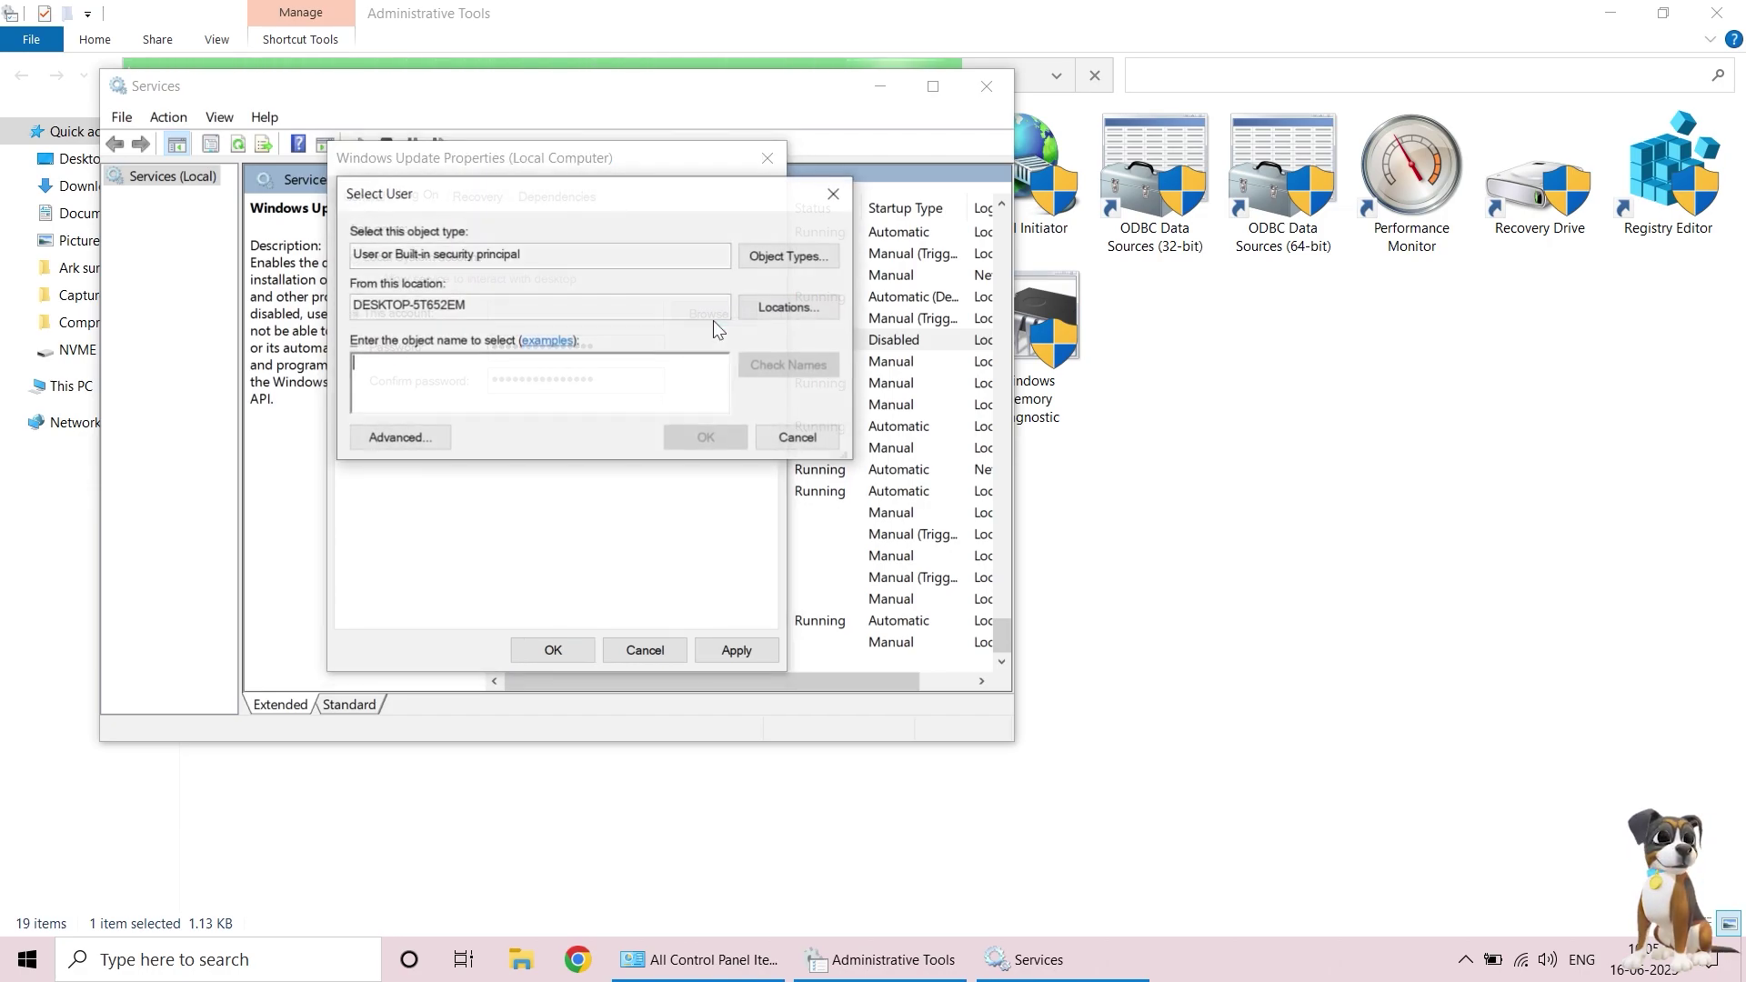
{"action": "left_click", "coordinate": [396, 439]}
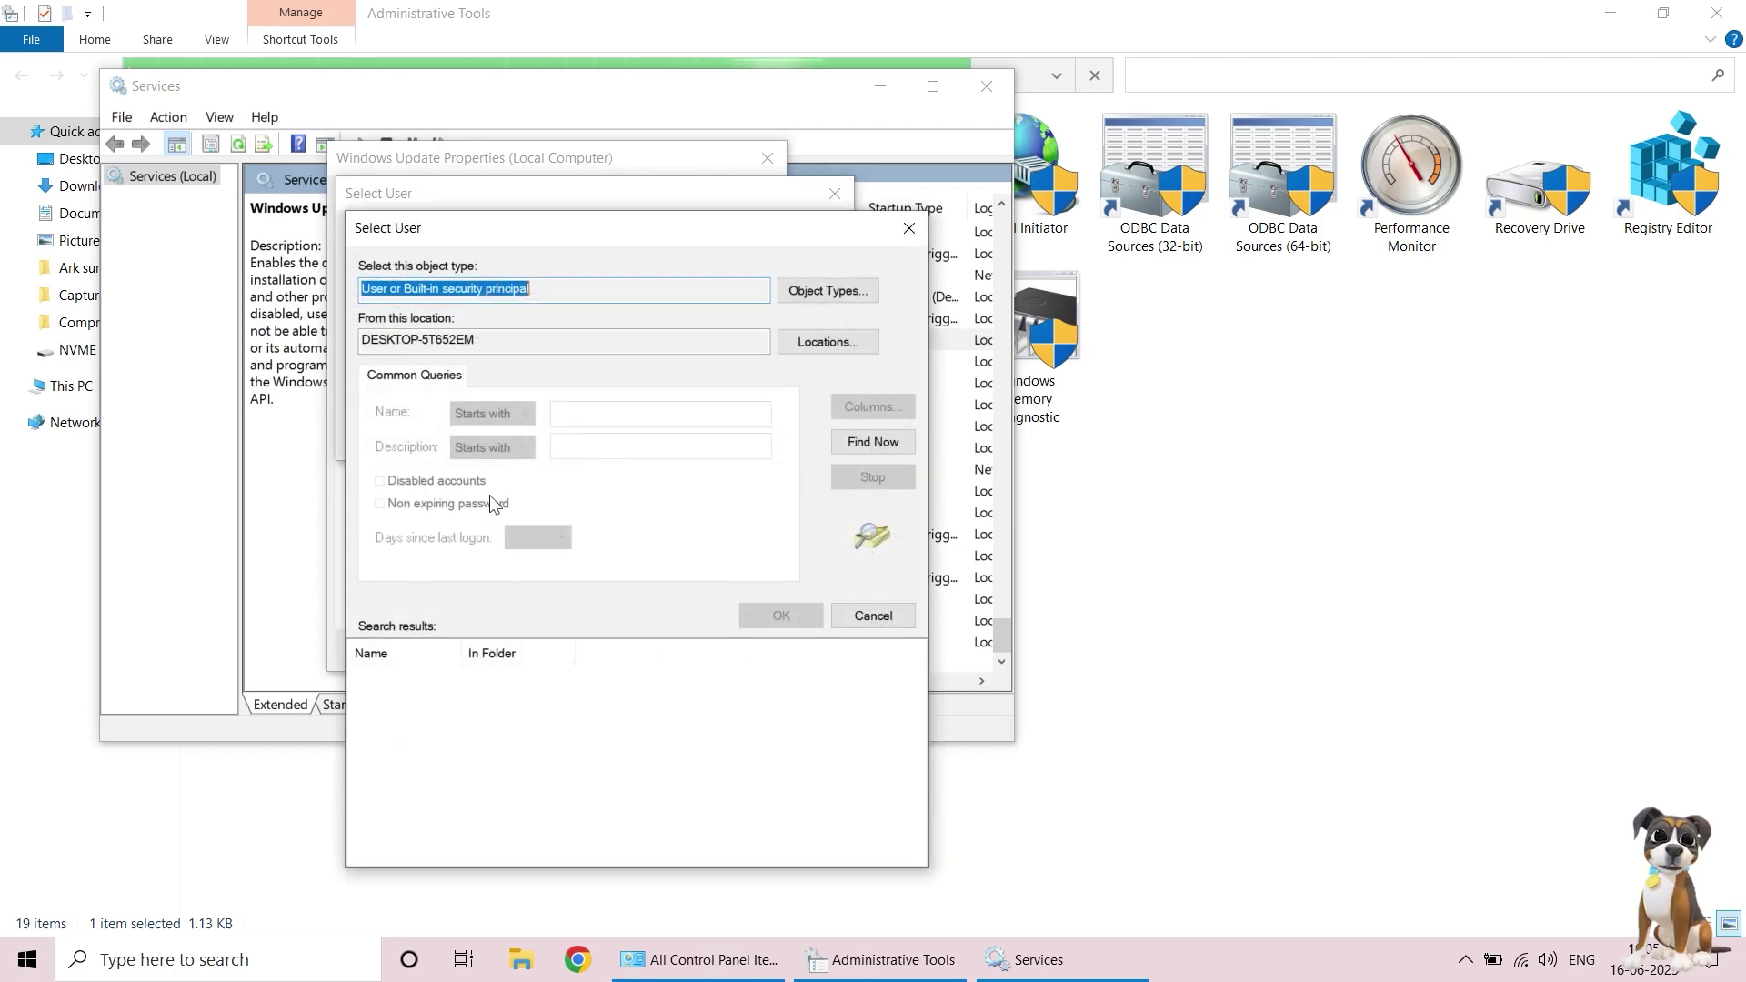
{"action": "left_click", "coordinate": [873, 443]}
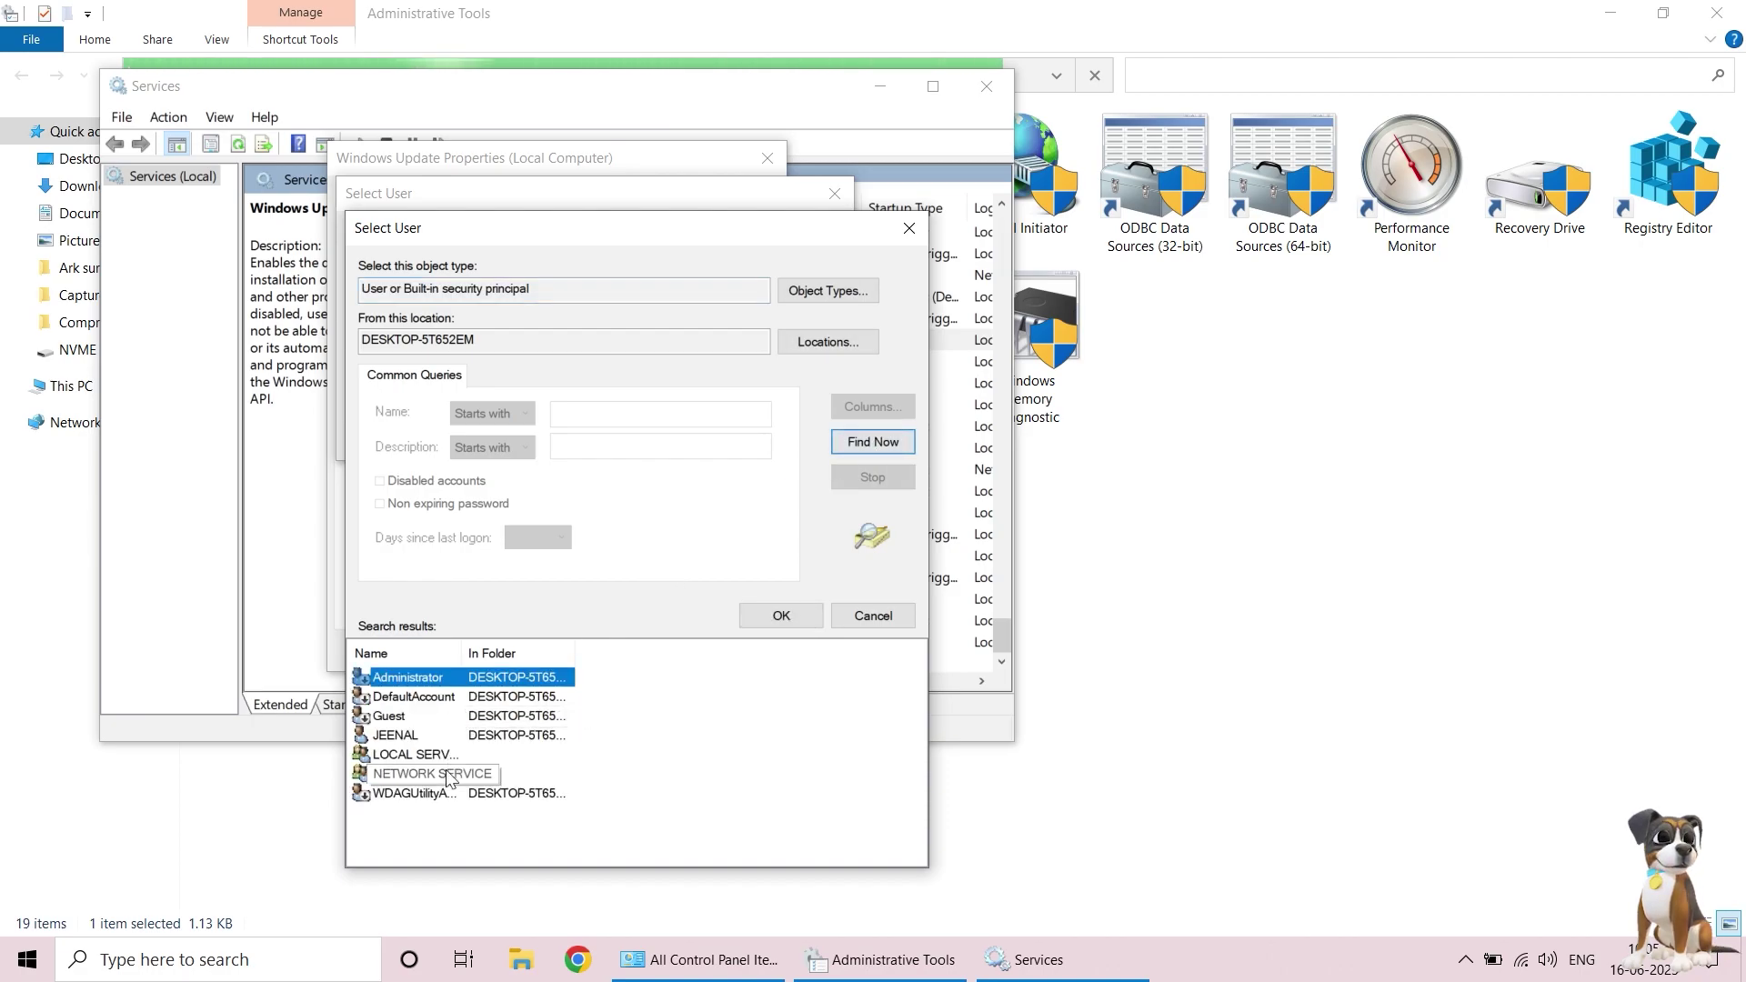
{"action": "left_click", "coordinate": [387, 720]}
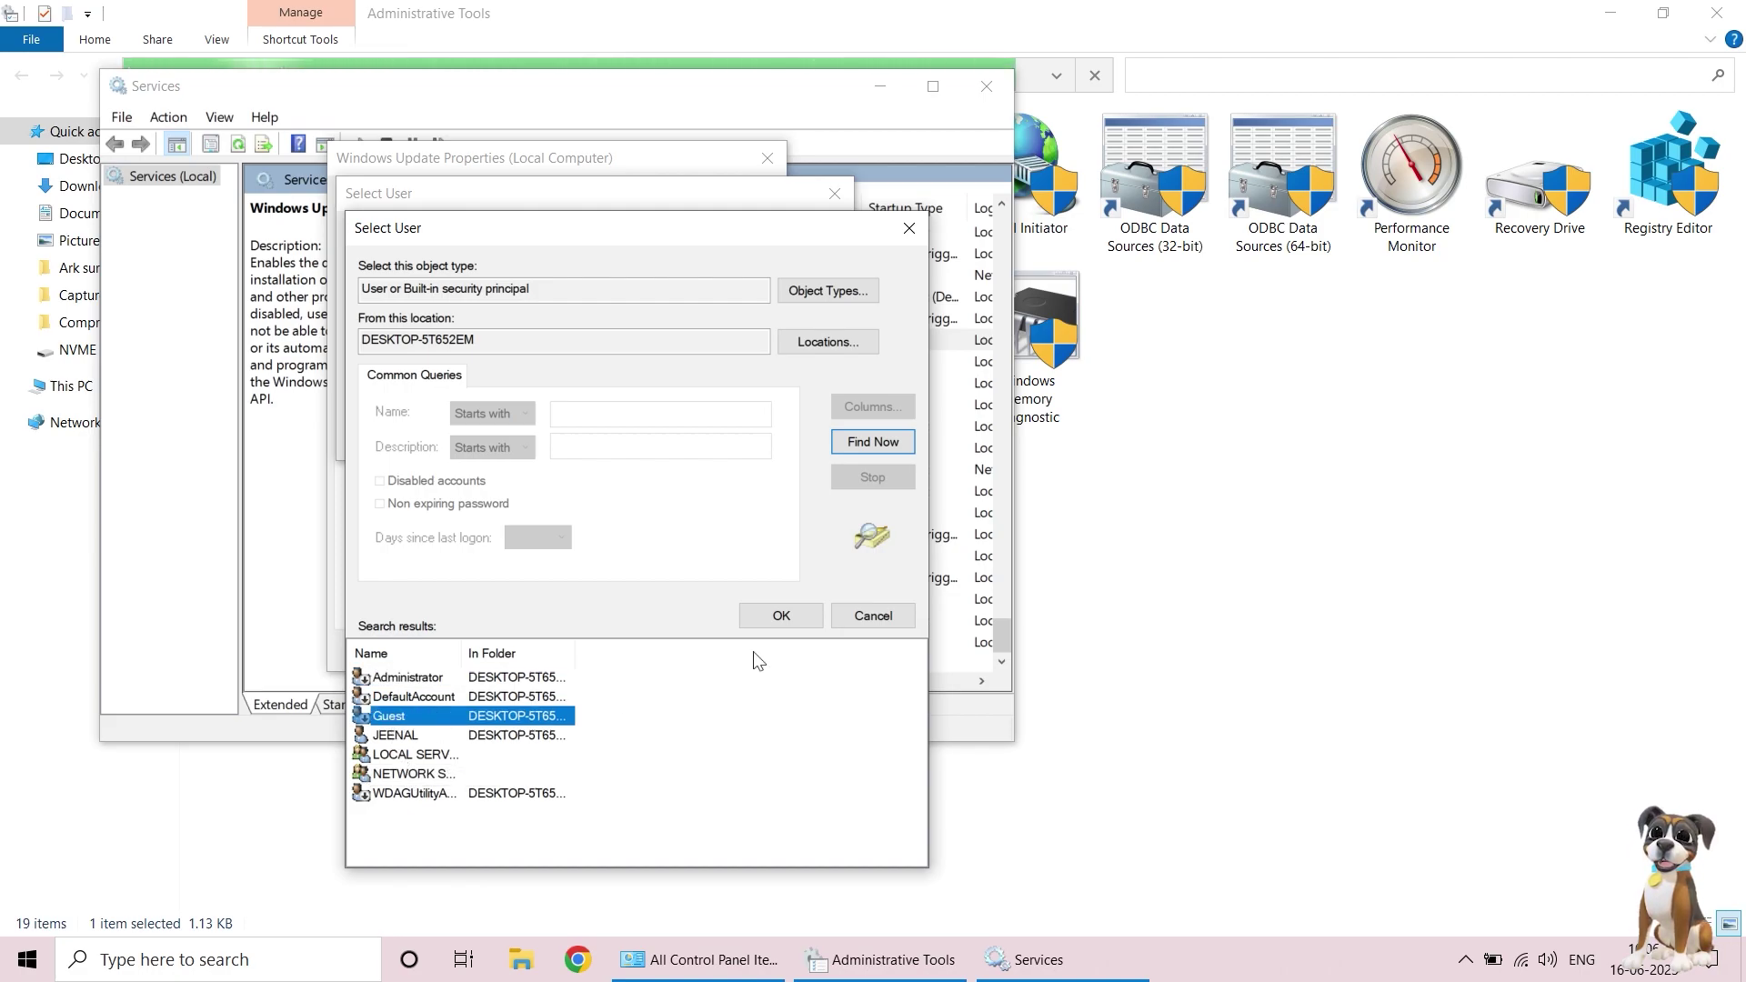
{"action": "left_click", "coordinate": [778, 619]}
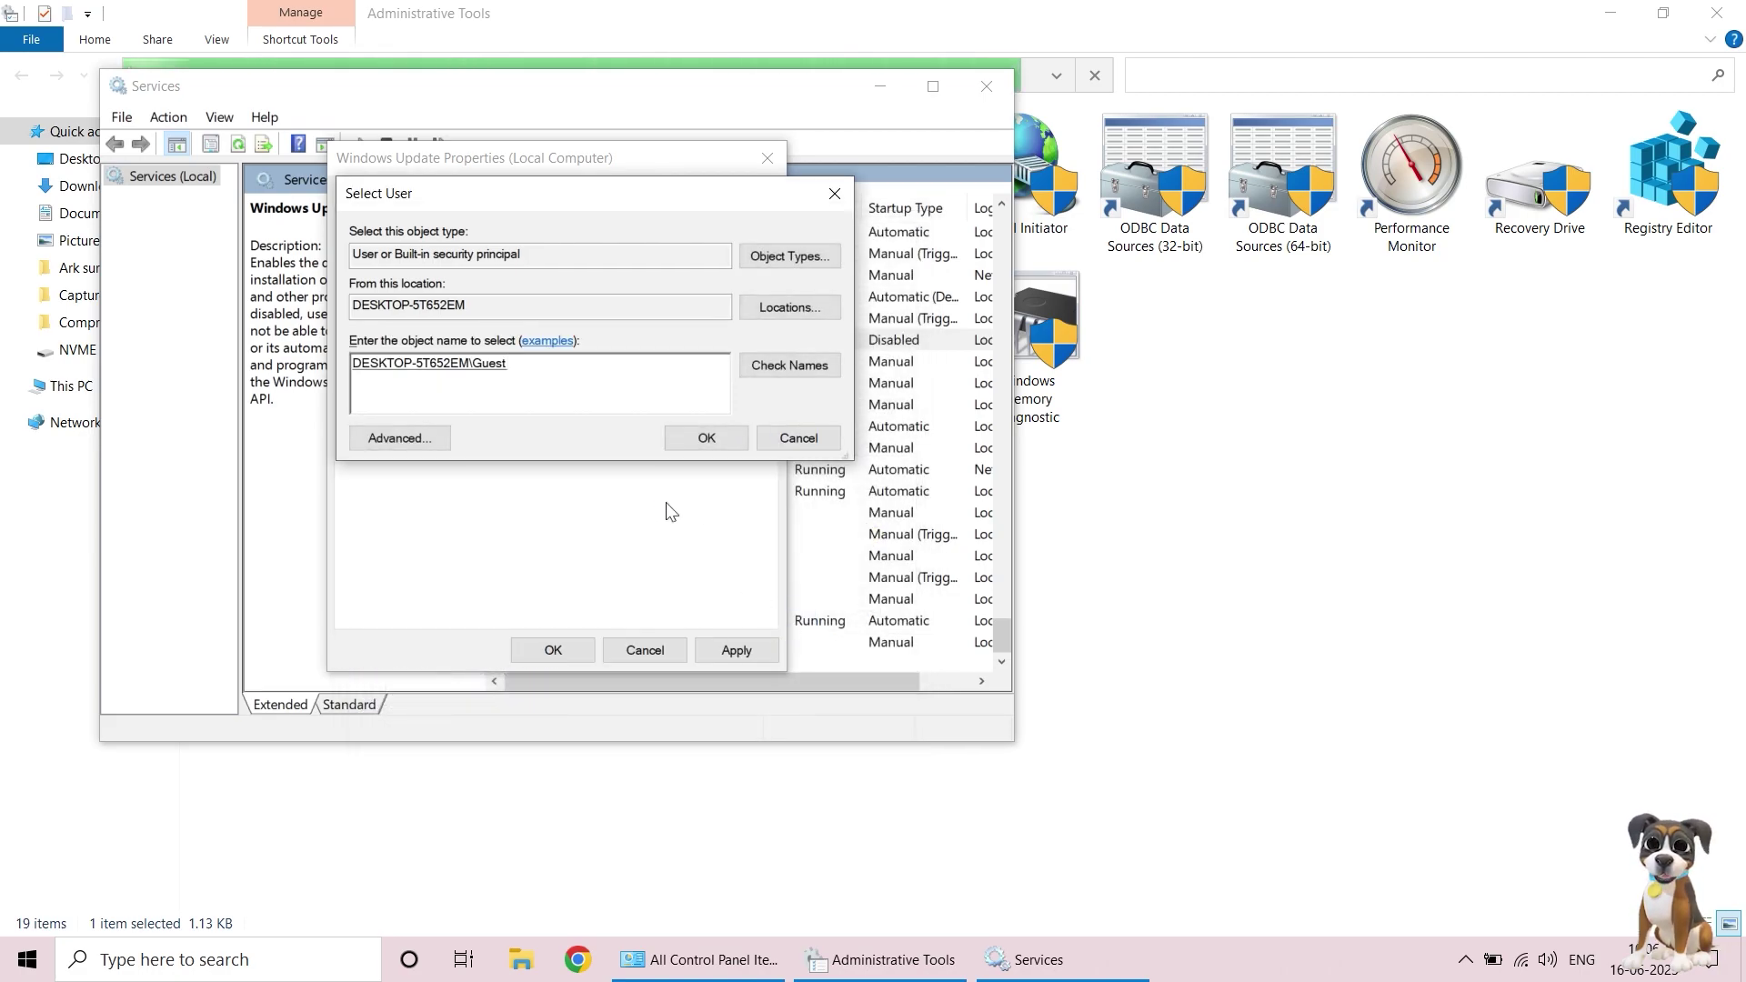
{"action": "left_click", "coordinate": [705, 437]}
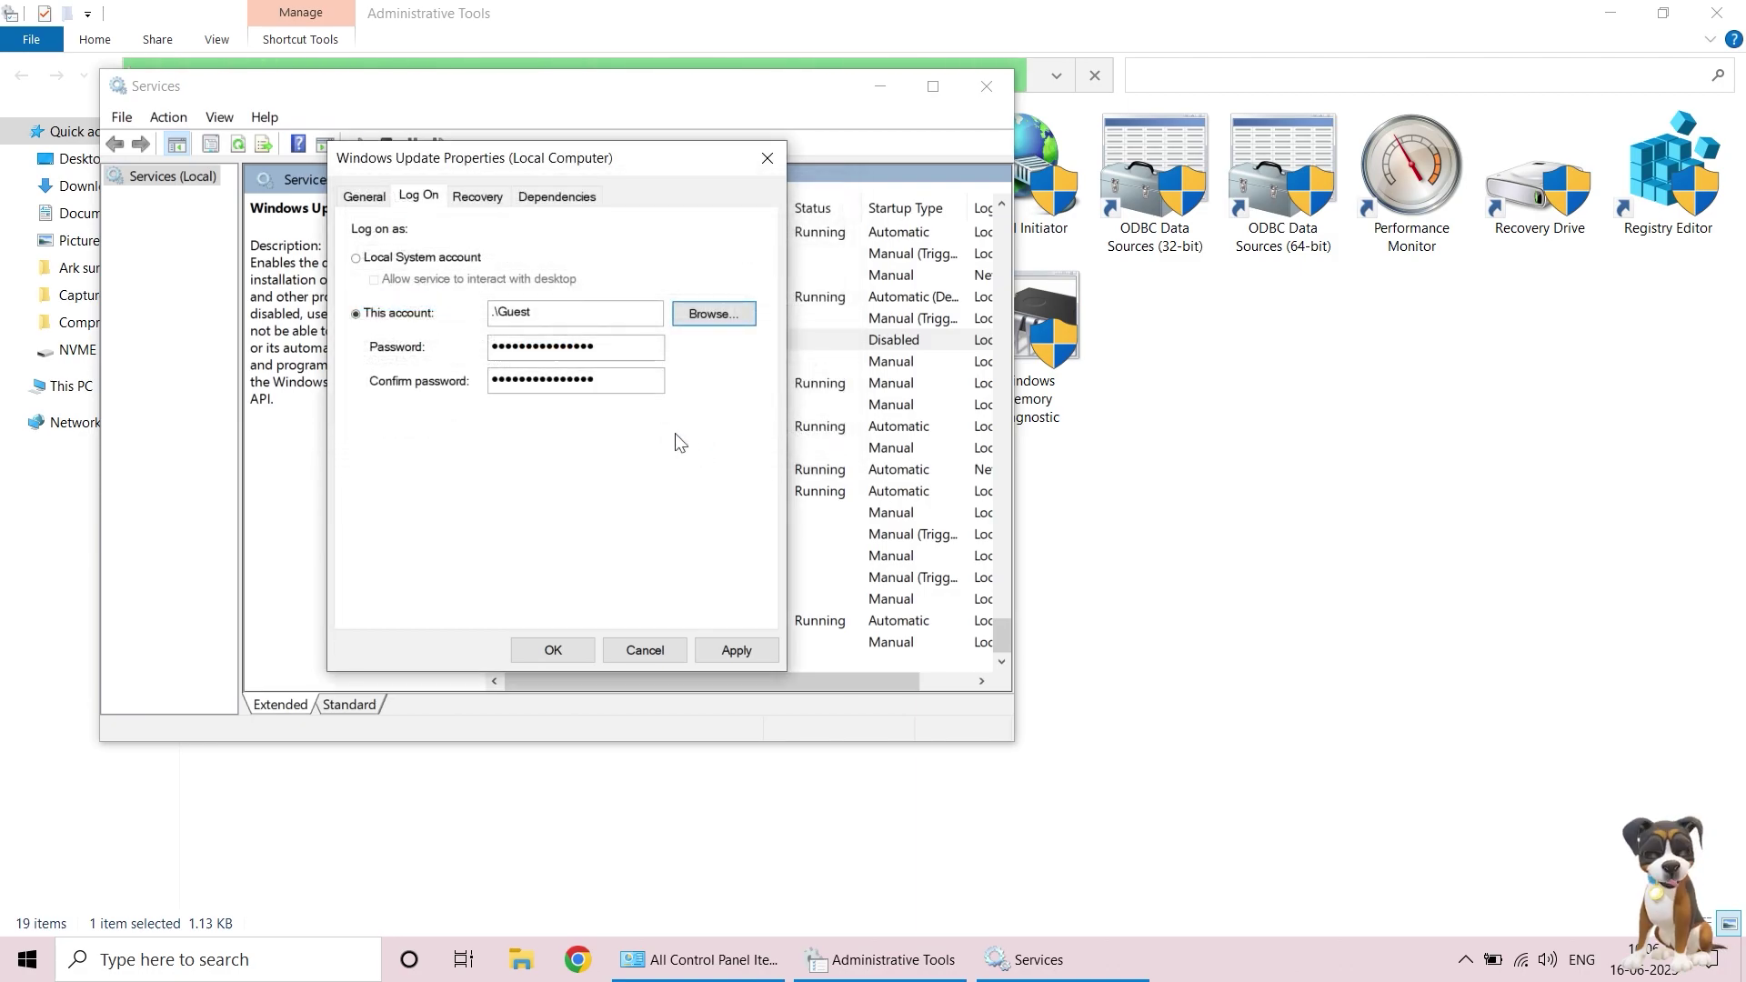
Replace both Guest password fields, apply, and close the properties.
{"action": "left_click_drag", "start_coordinate": [654, 348], "coordinate": [475, 345]}
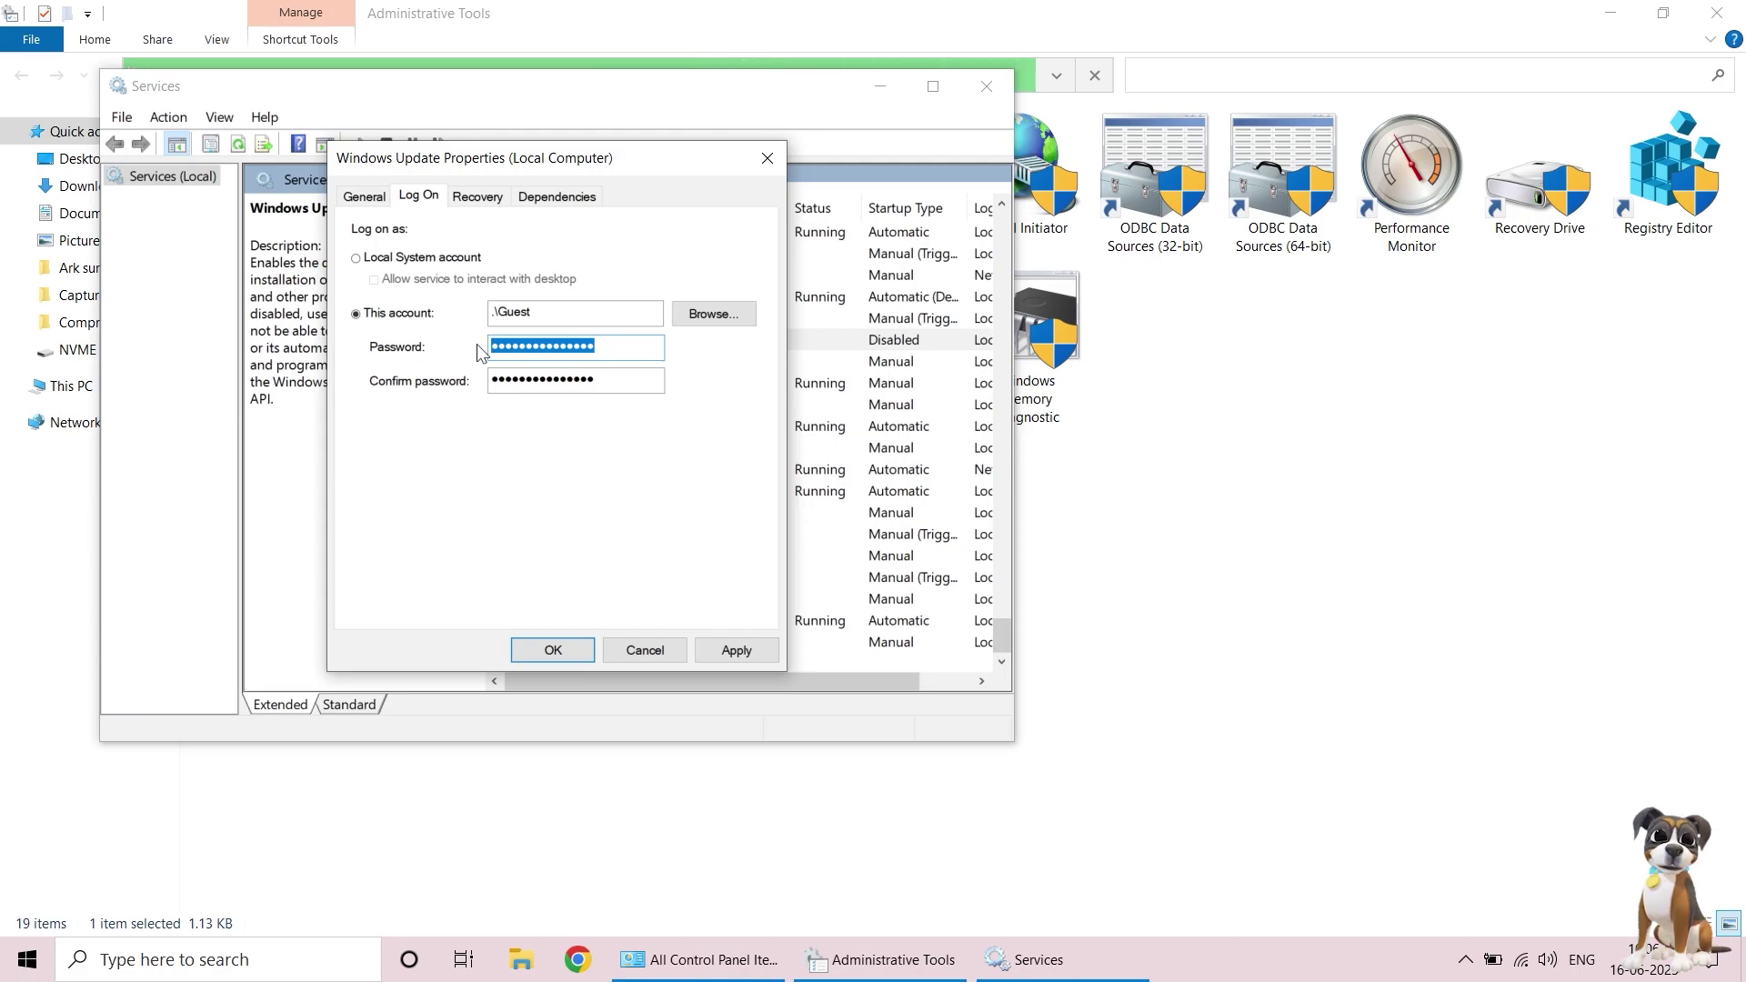
{"action": "left_click_drag", "start_coordinate": [648, 382], "coordinate": [491, 384]}
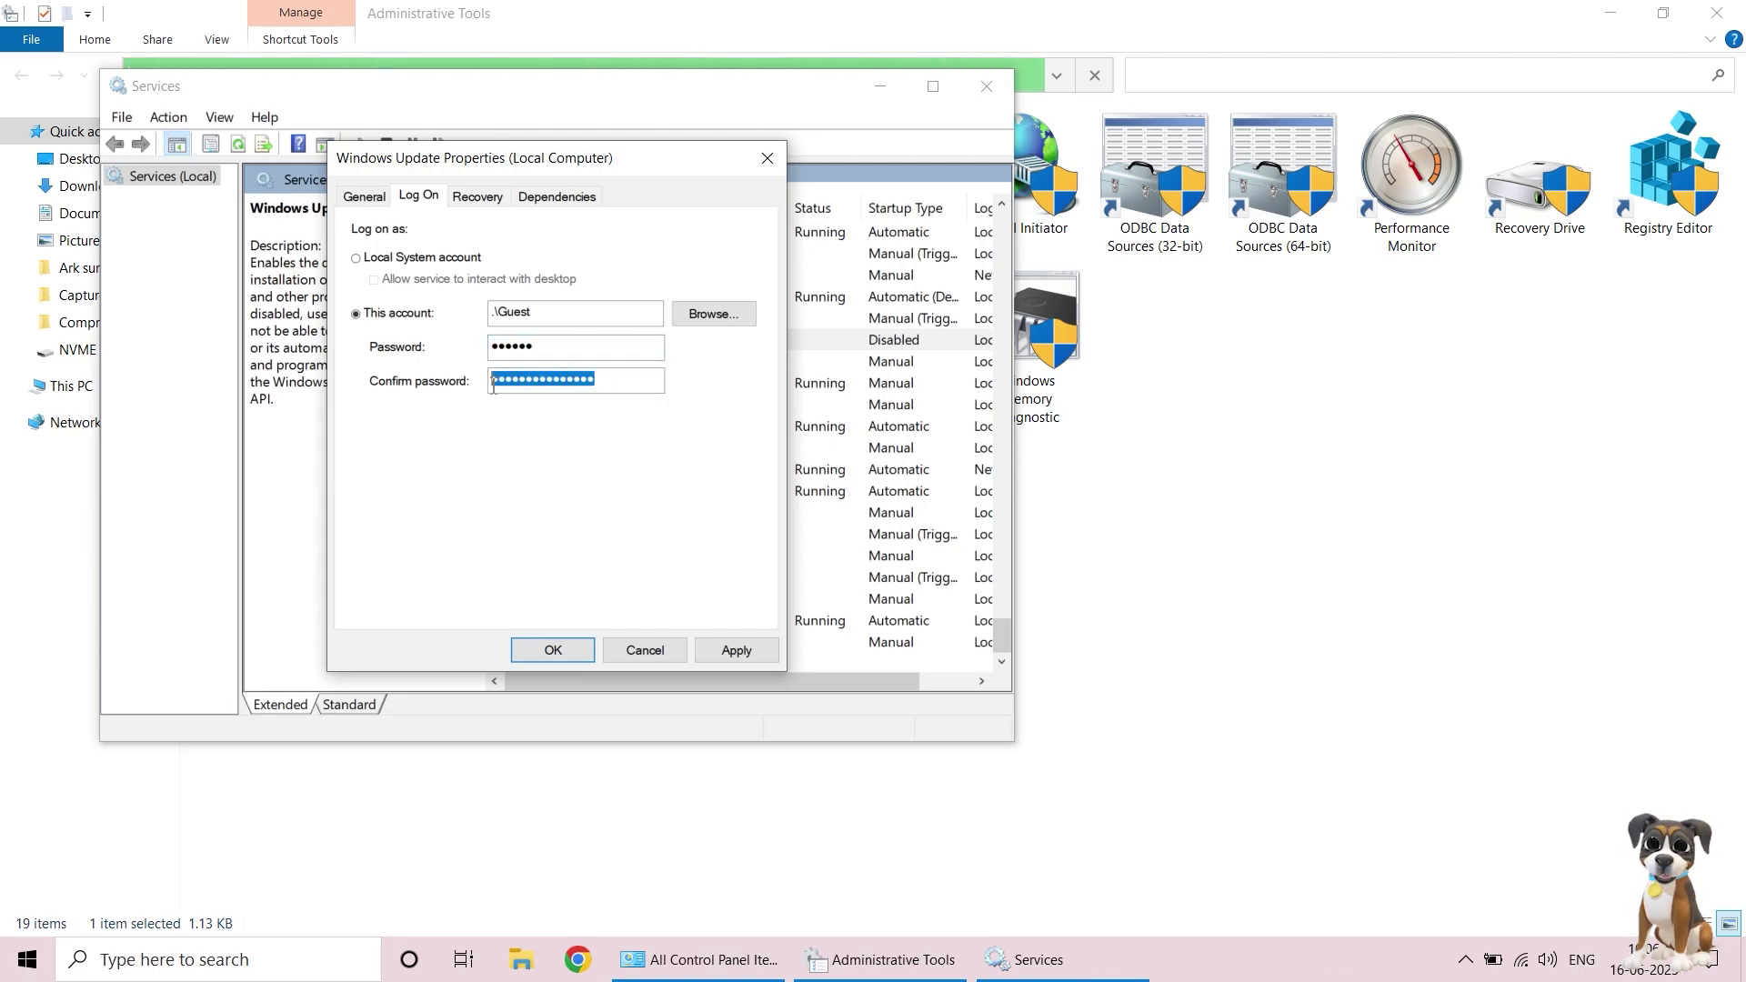
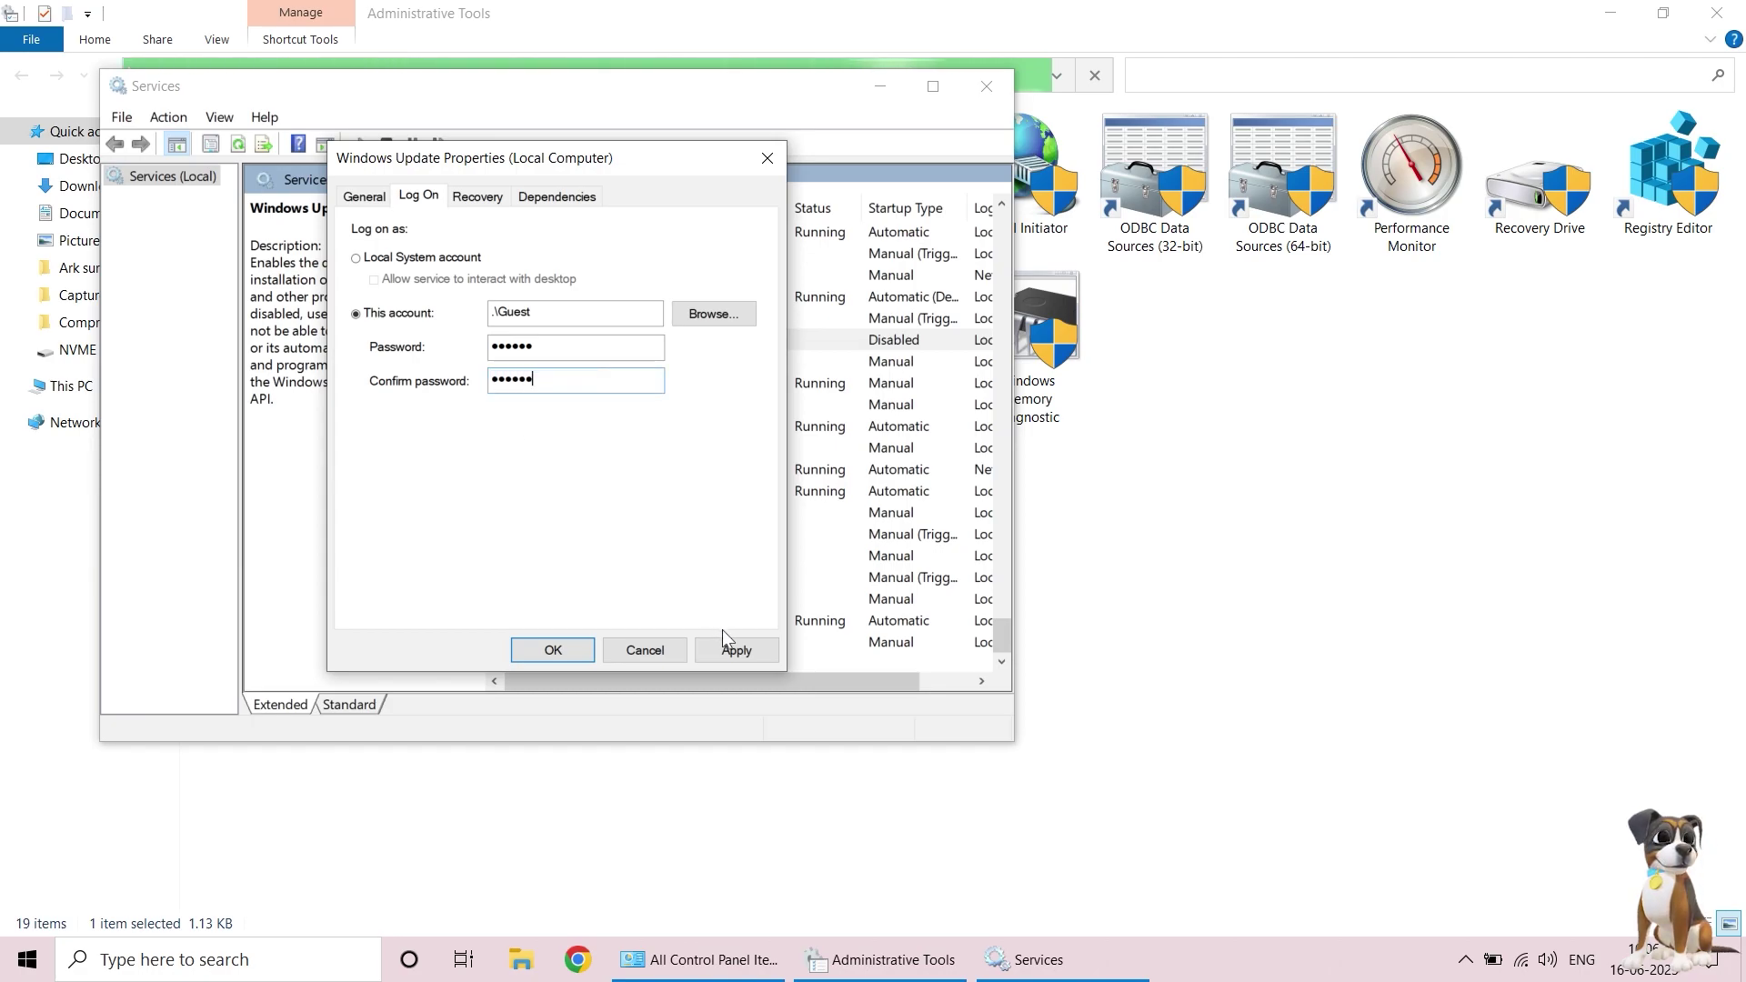
{"action": "left_click", "coordinate": [724, 652]}
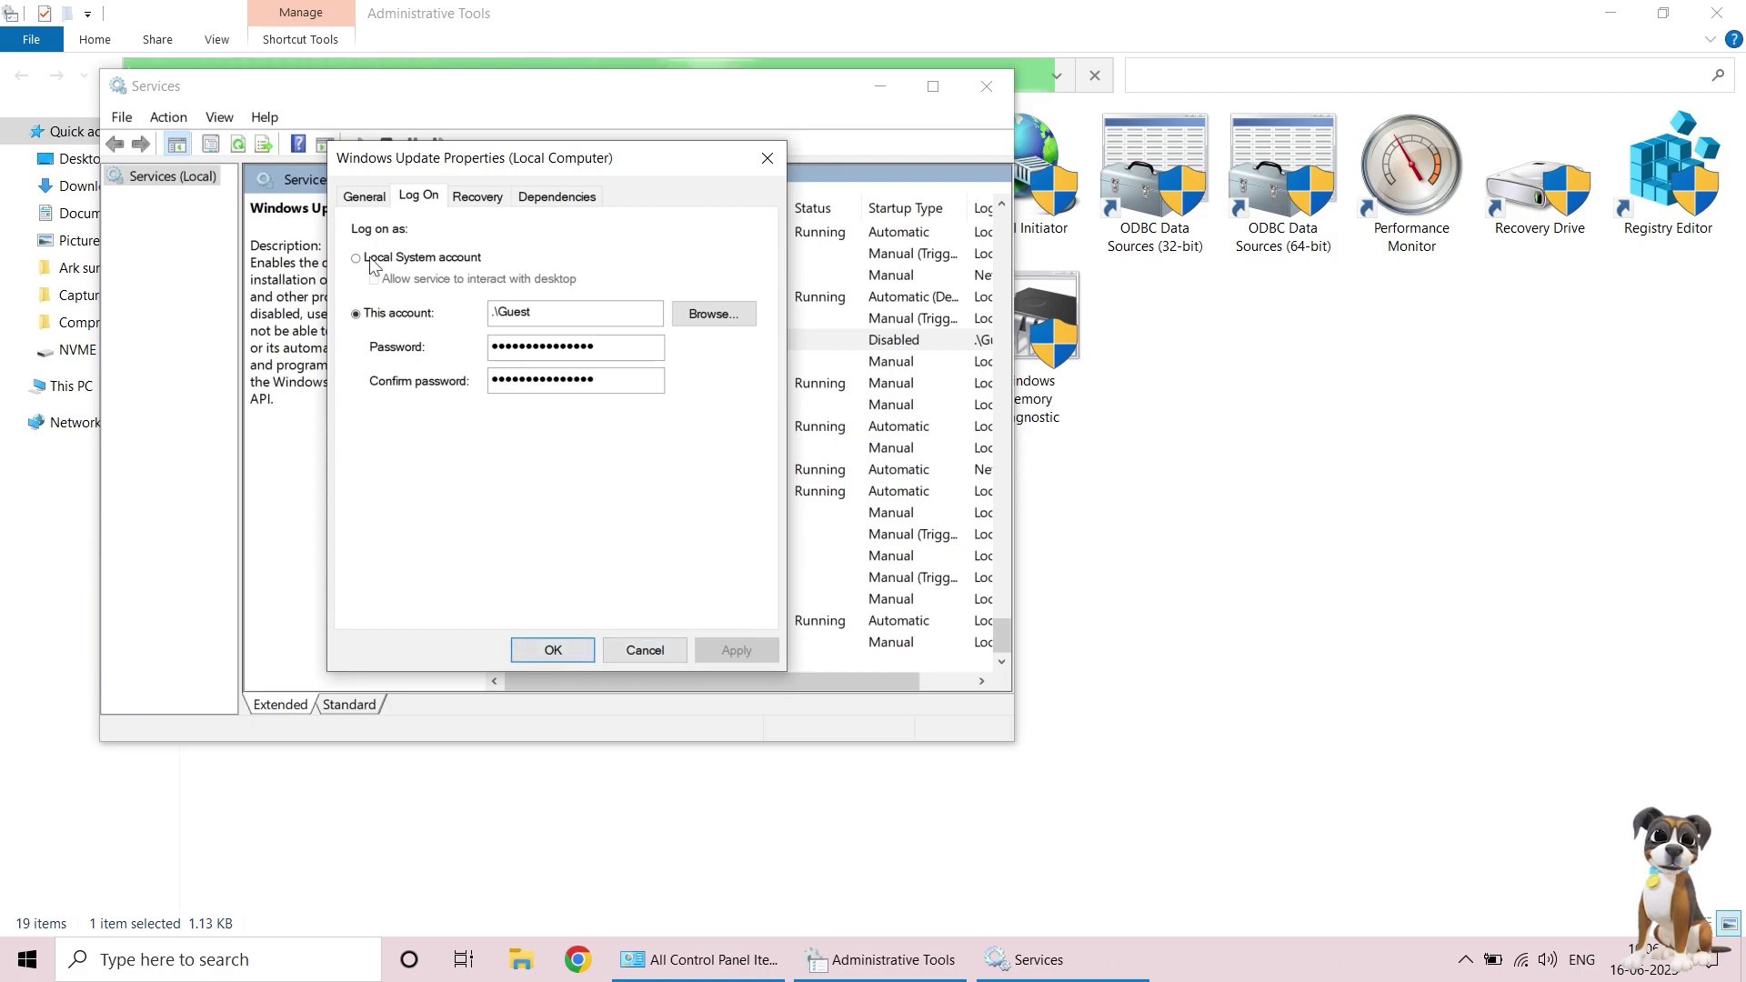
{"action": "left_click", "coordinate": [364, 198]}
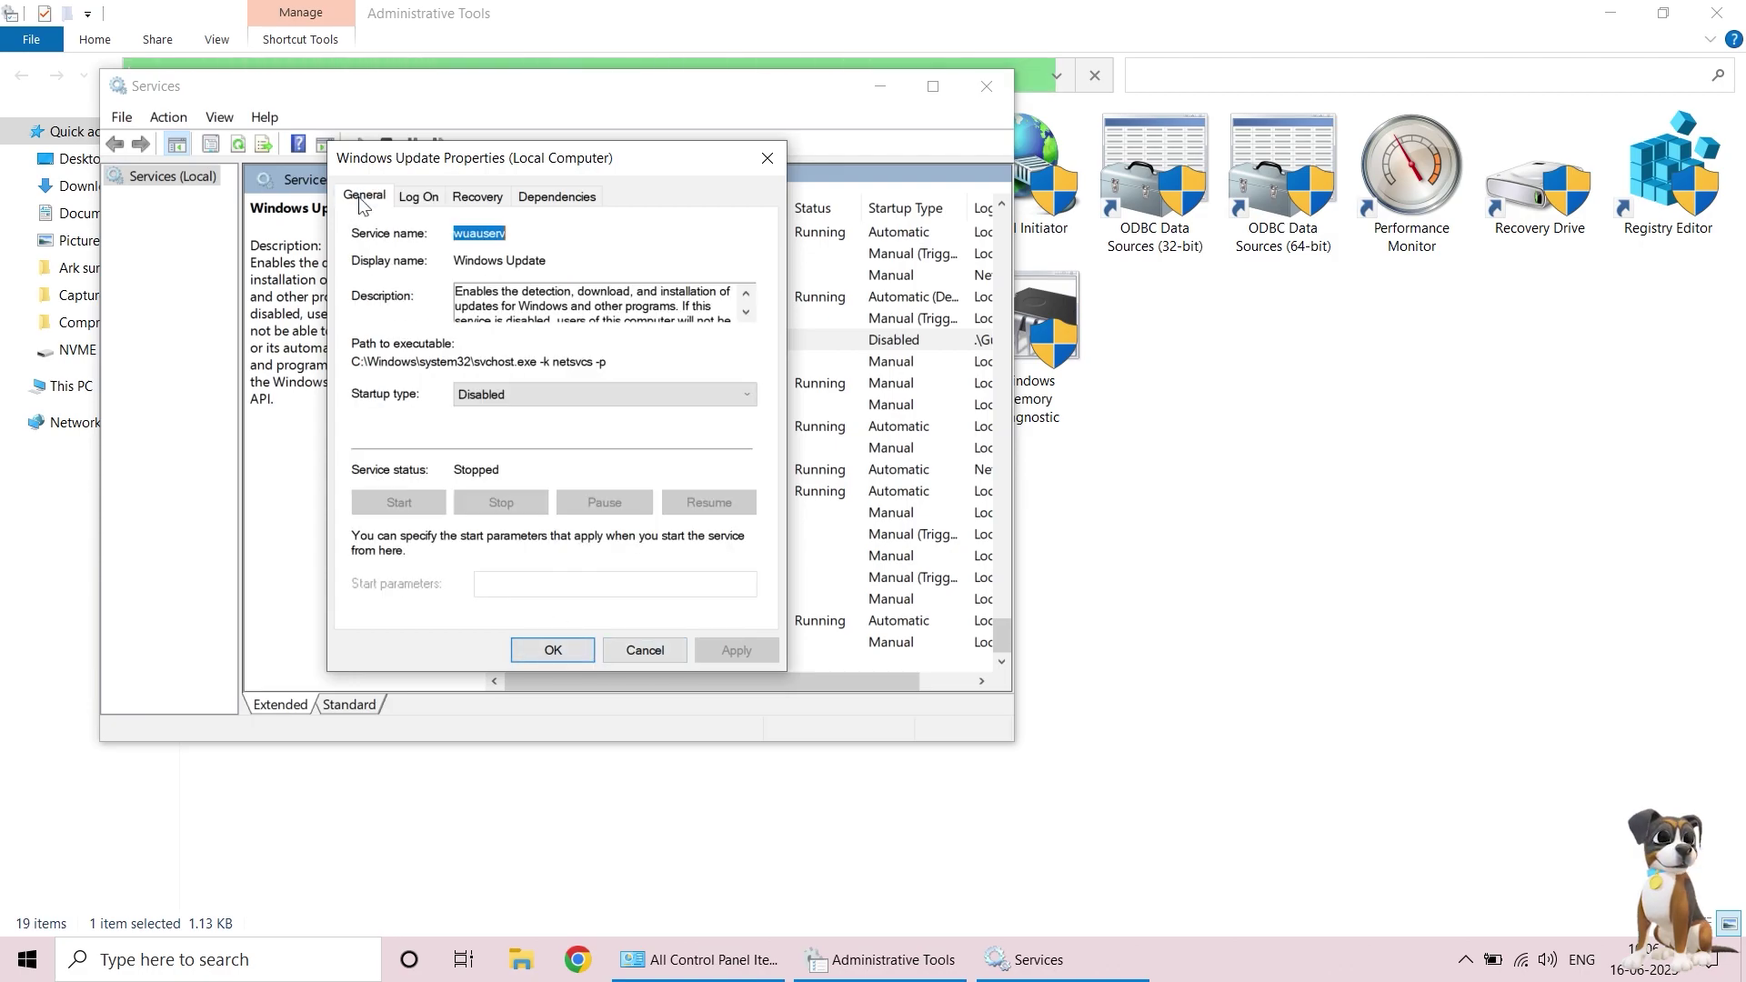
{"action": "left_click", "coordinate": [552, 651]}
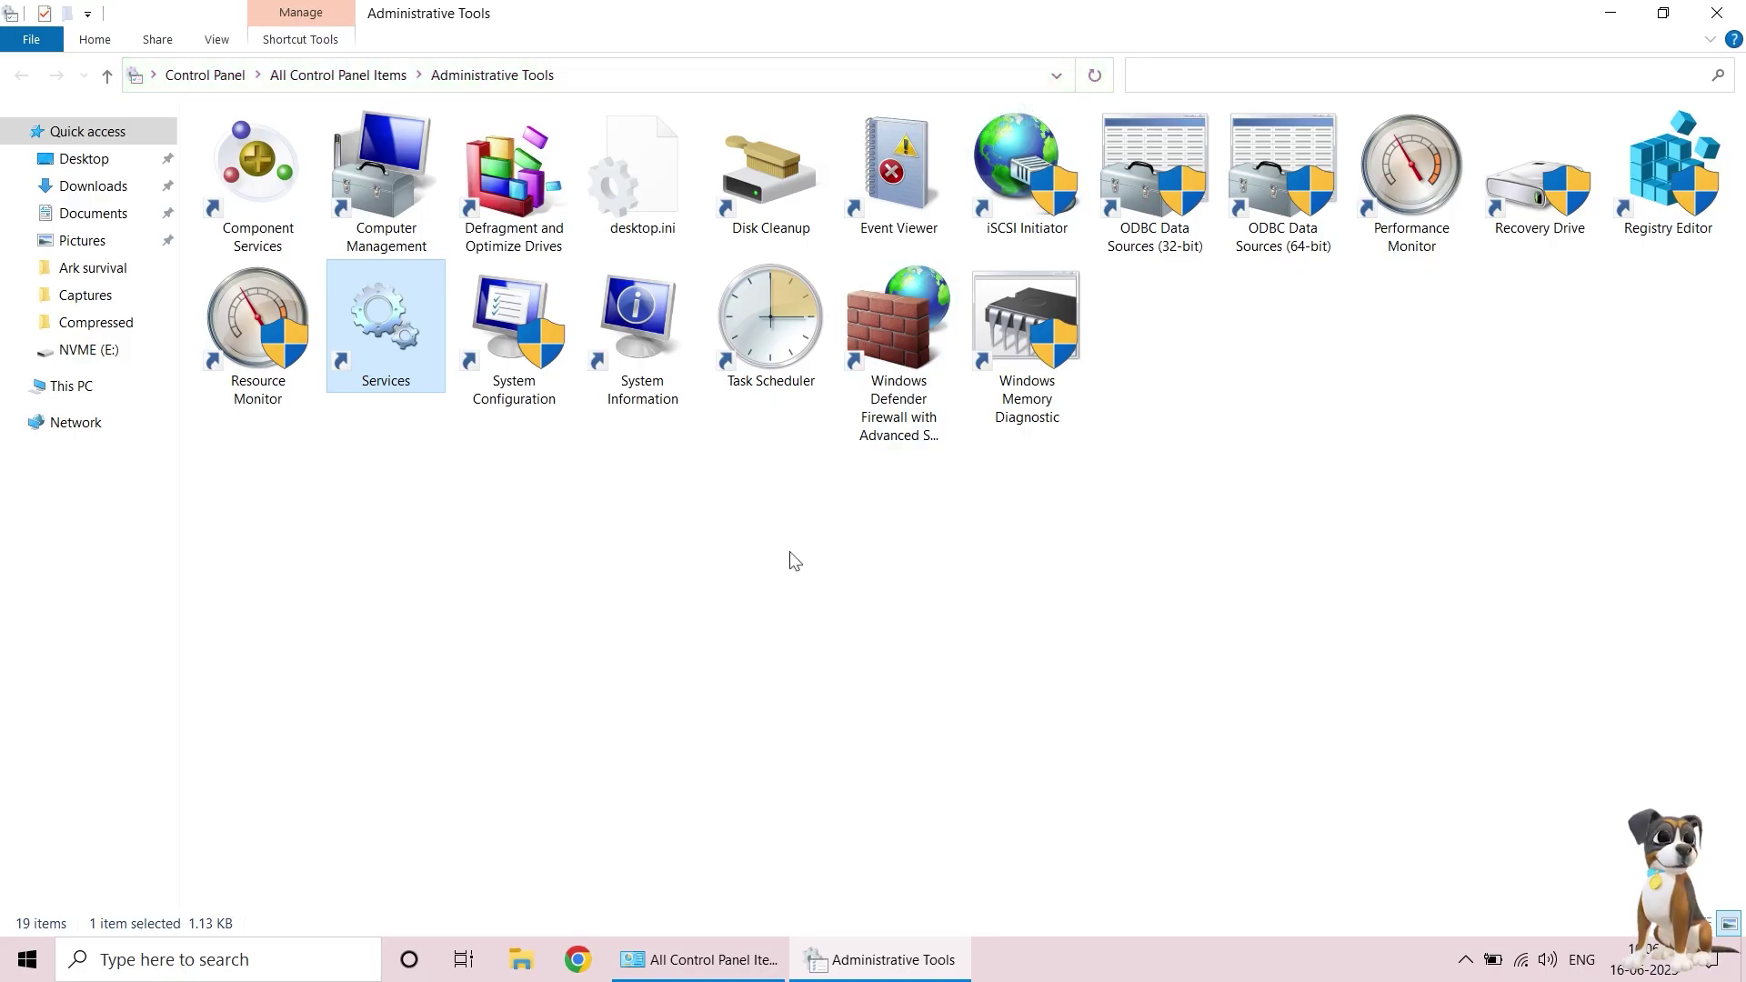
Open Task Scheduler at Library > Microsoft > Windows > WindowsUpdate and select Scheduled Start.
{"action": "double_click", "coordinate": [784, 382]}
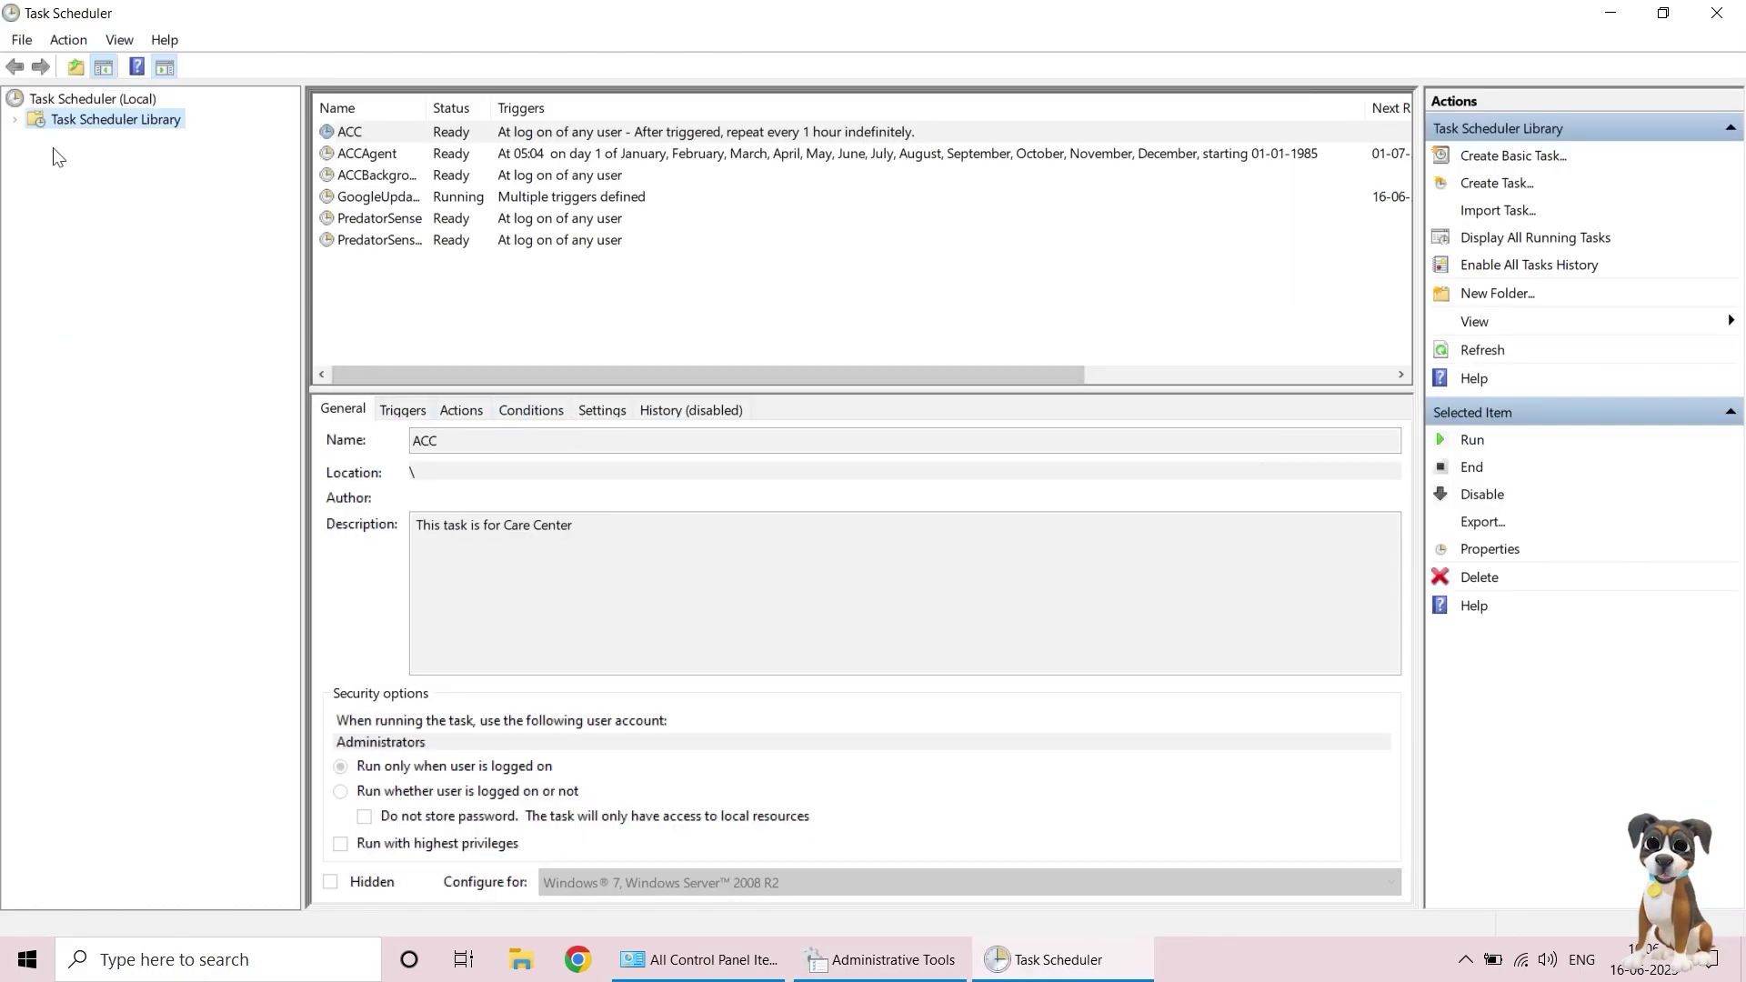
{"action": "left_click", "coordinate": [17, 122]}
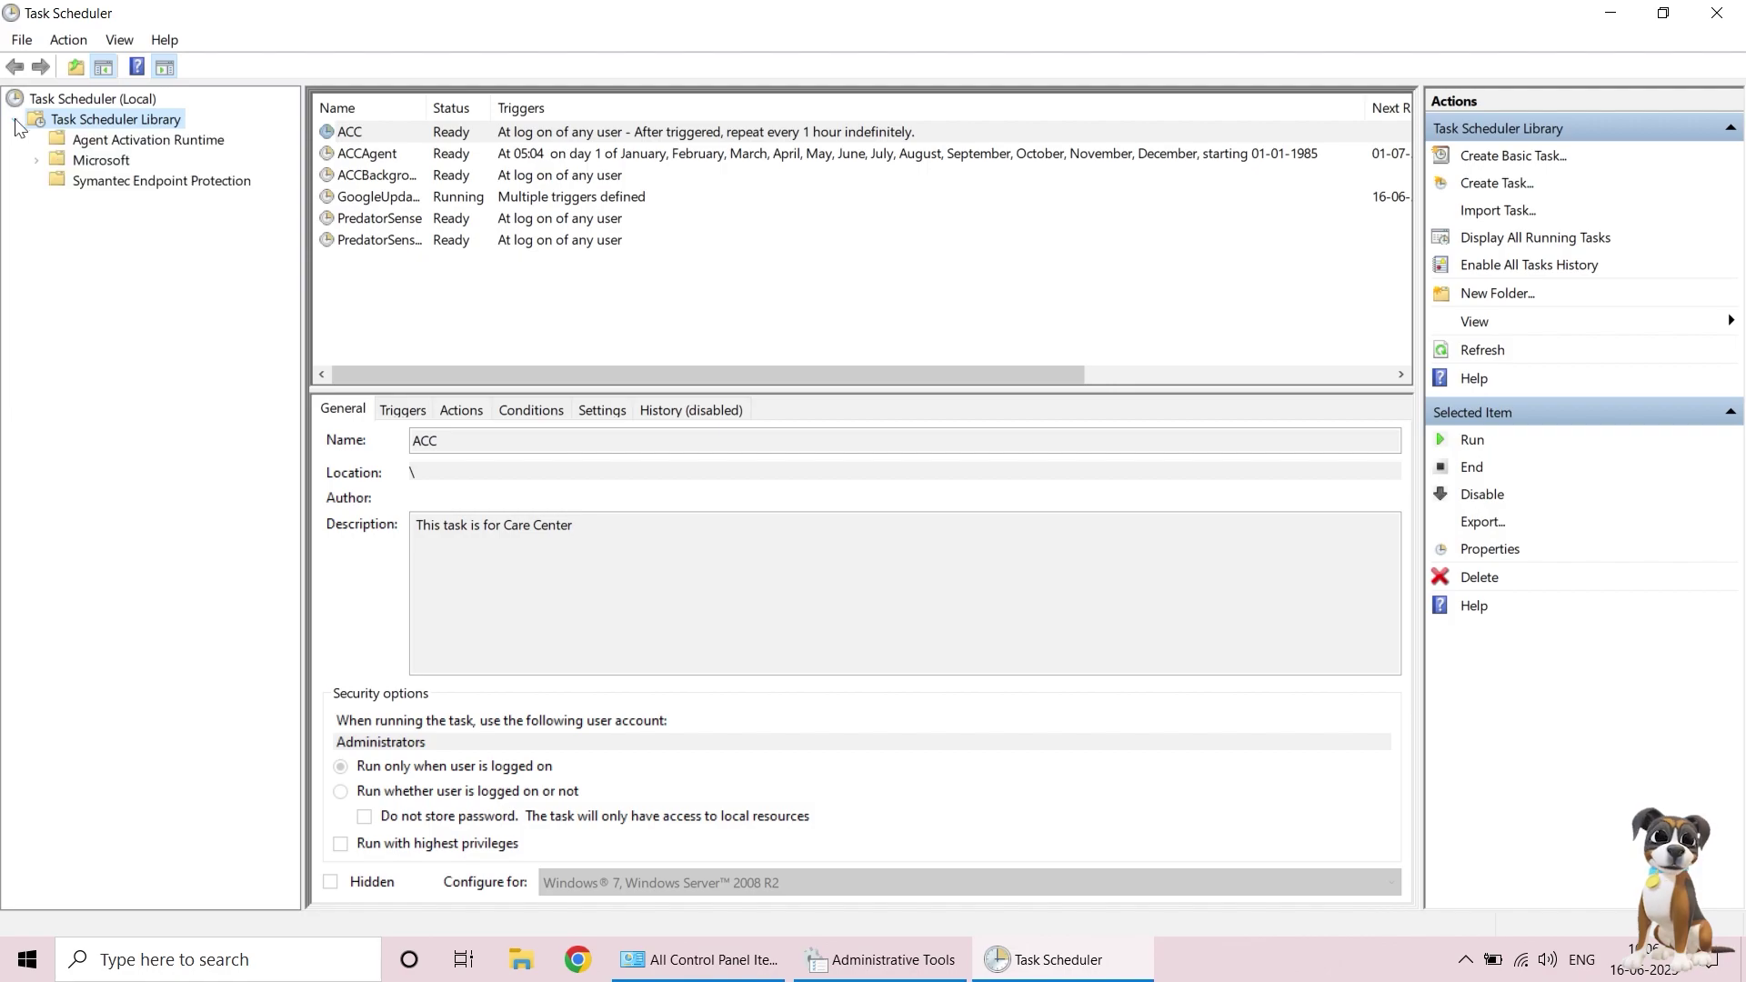
{"action": "left_click", "coordinate": [37, 162]}
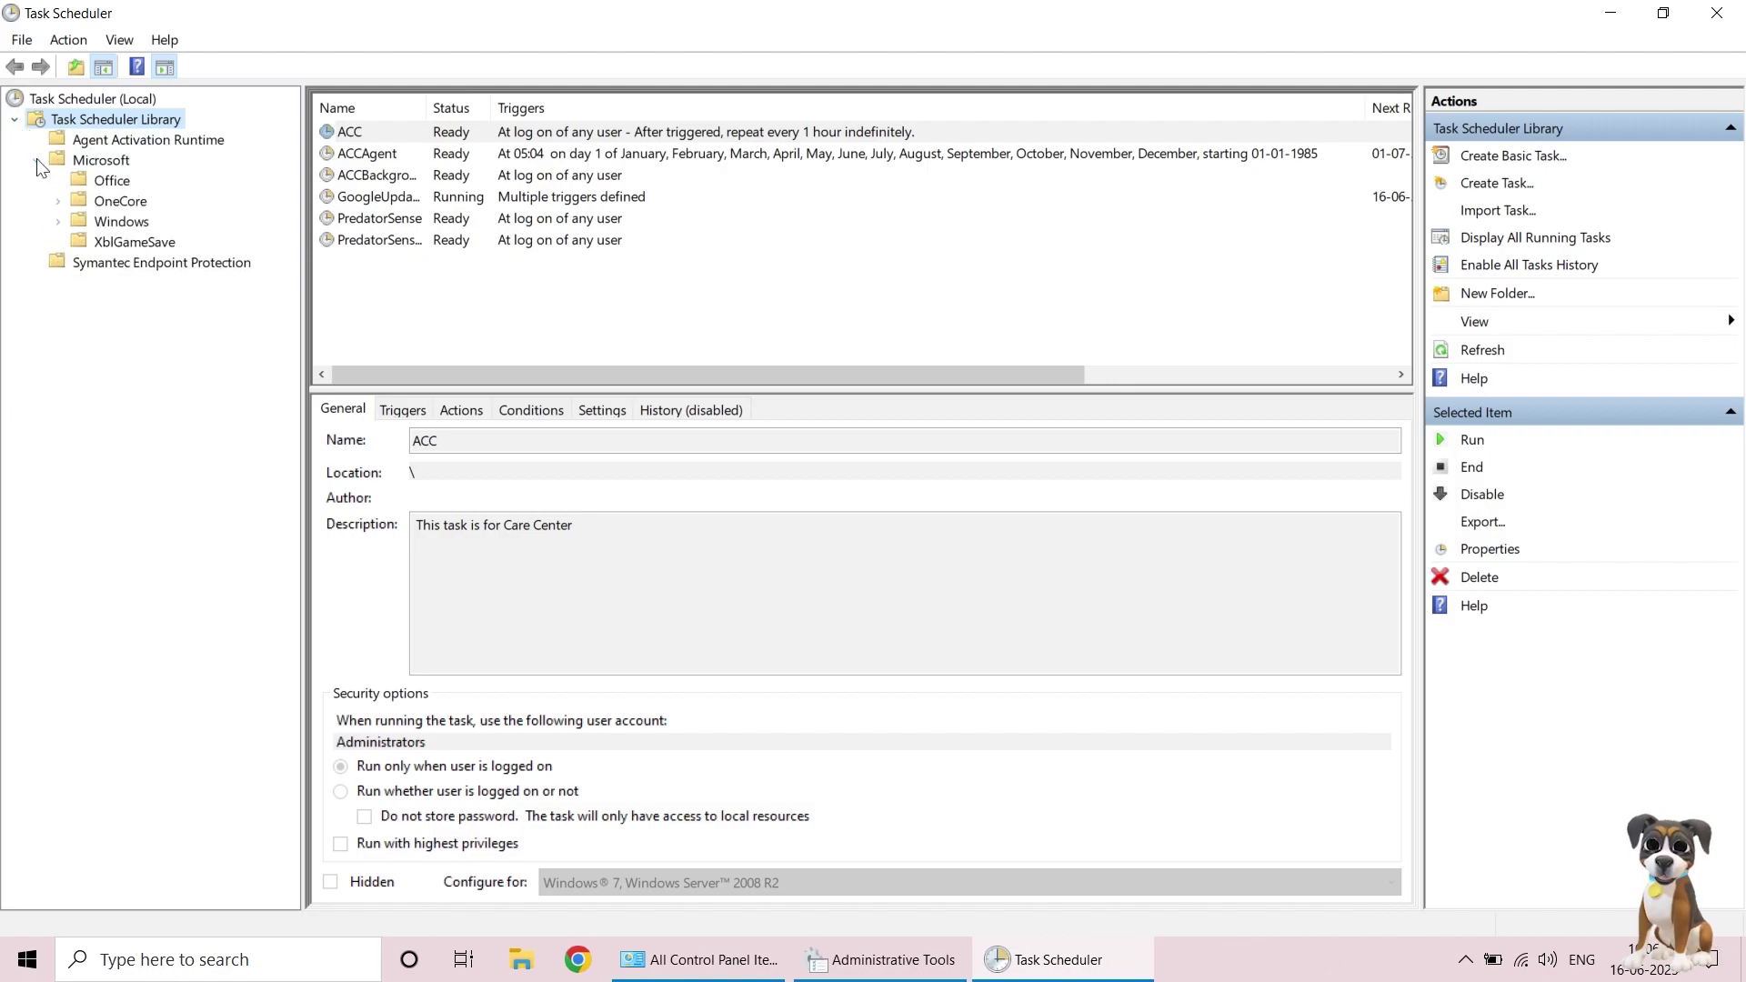
{"action": "left_click", "coordinate": [60, 223]}
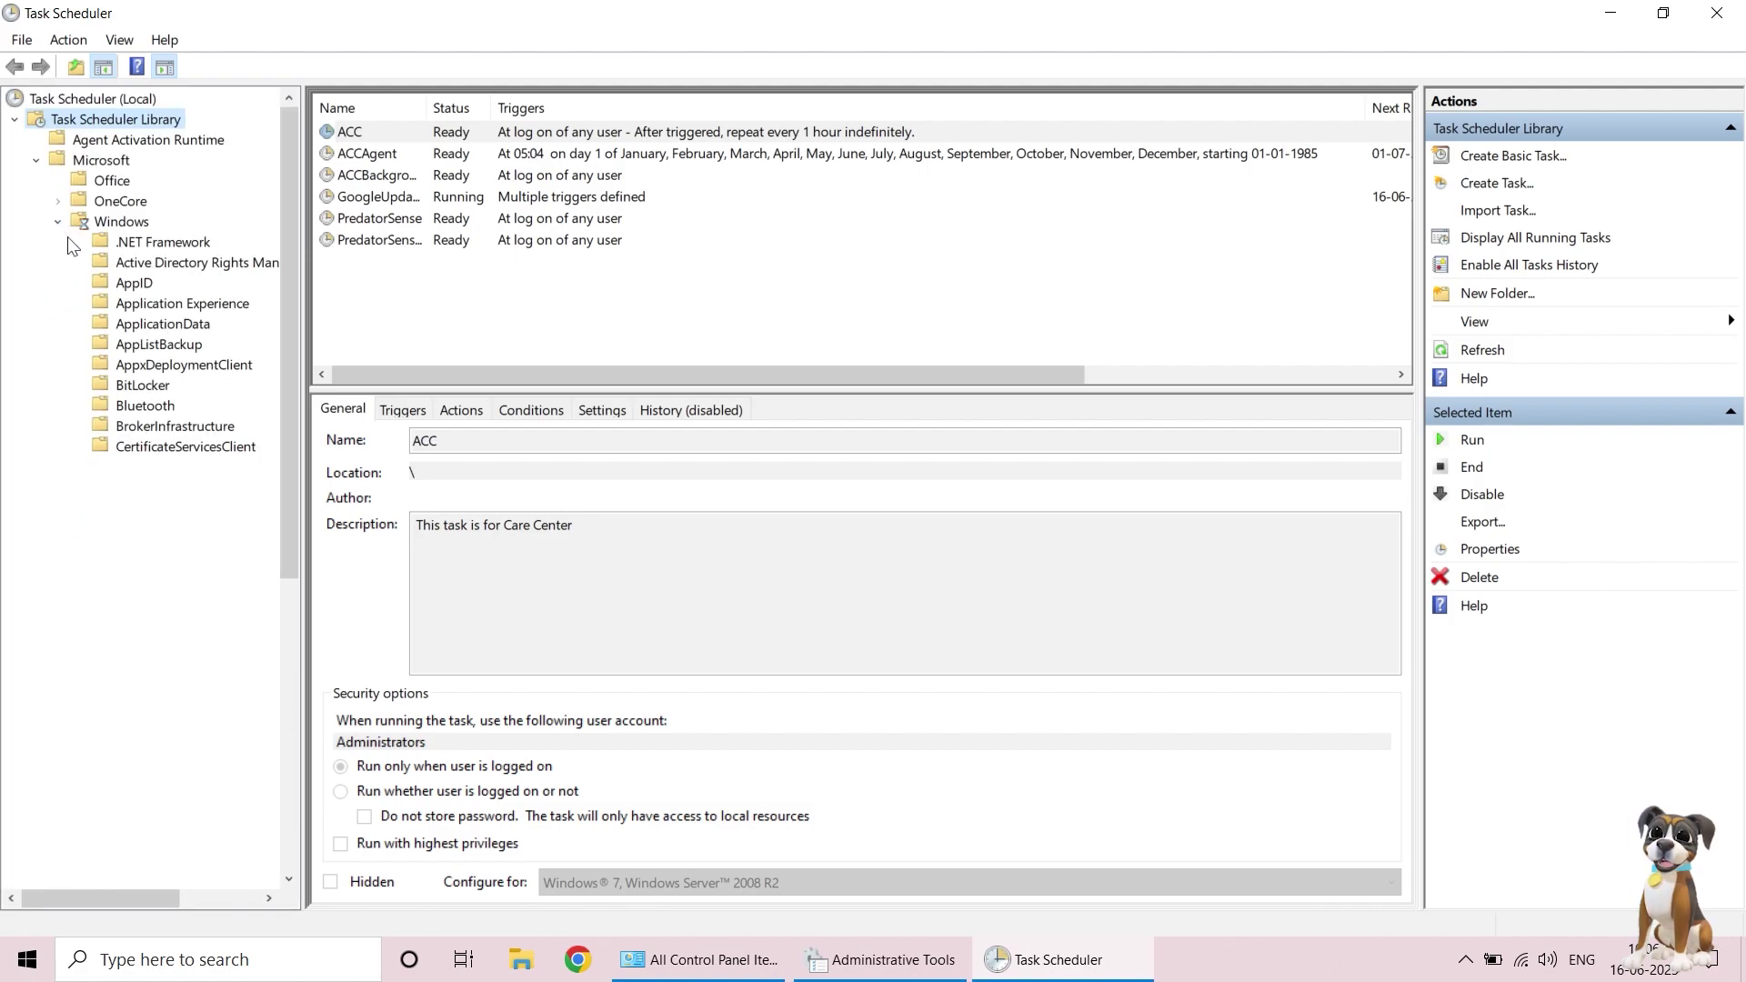
{"action": "left_click_drag", "start_coordinate": [290, 224], "coordinate": [253, 702]}
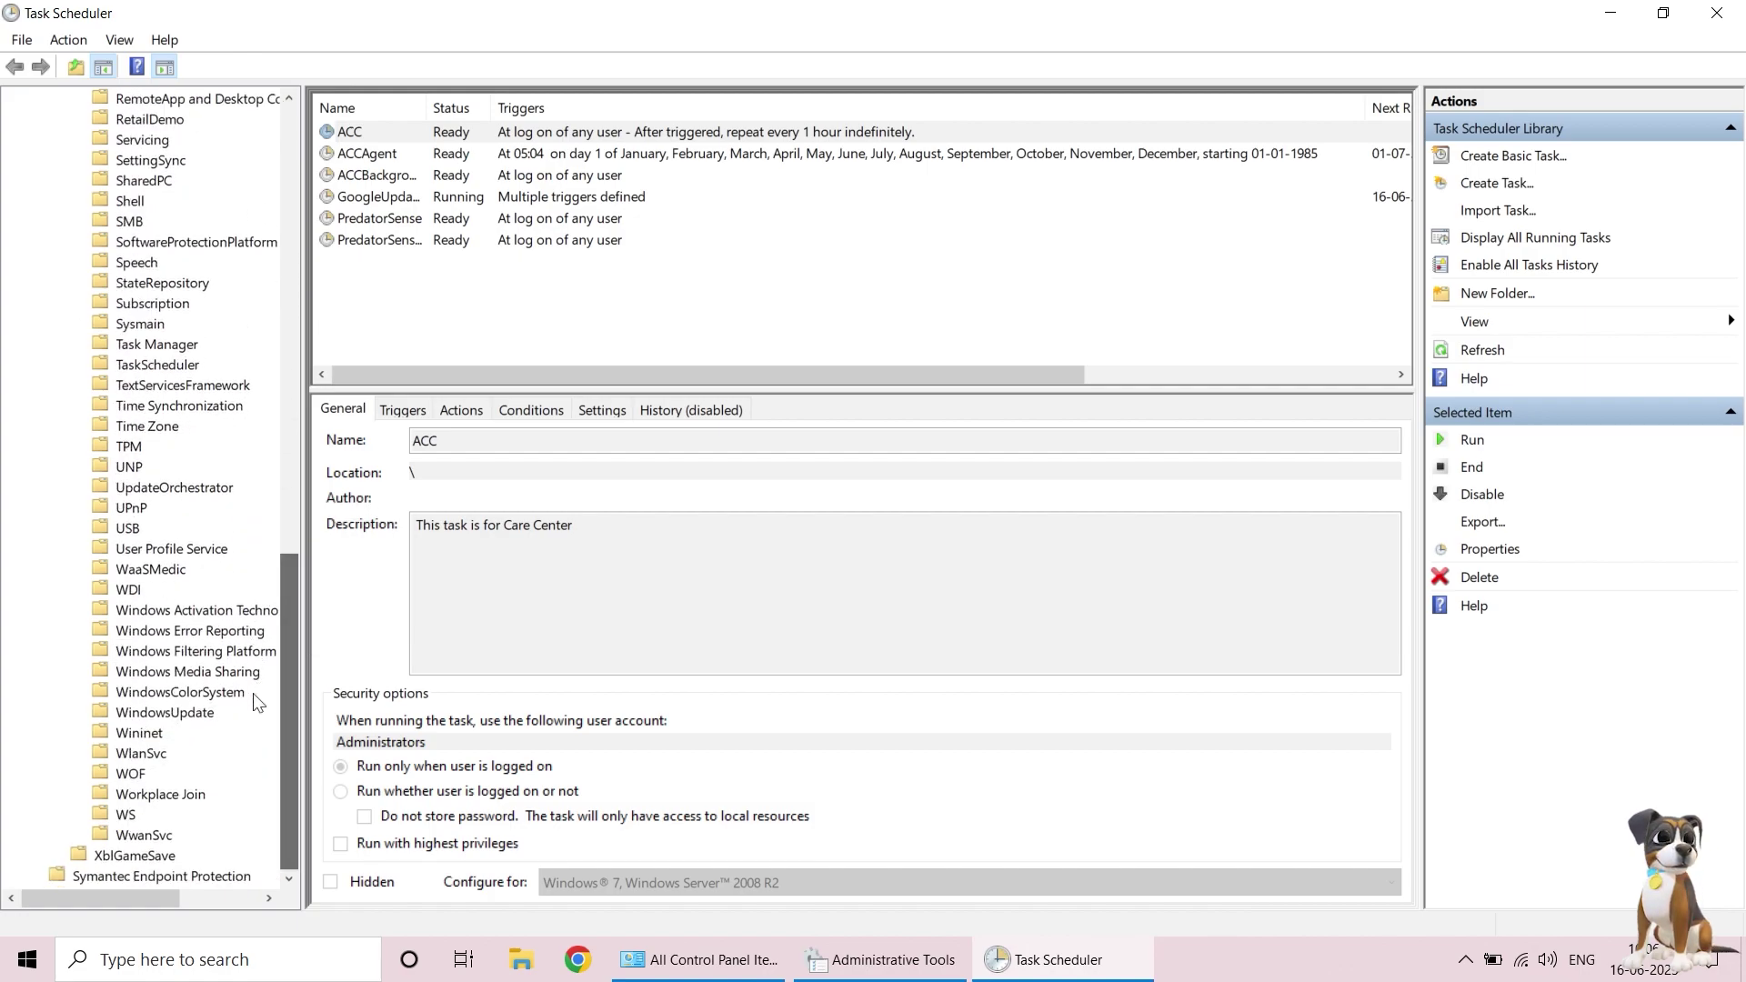
{"action": "left_click", "coordinate": [201, 721]}
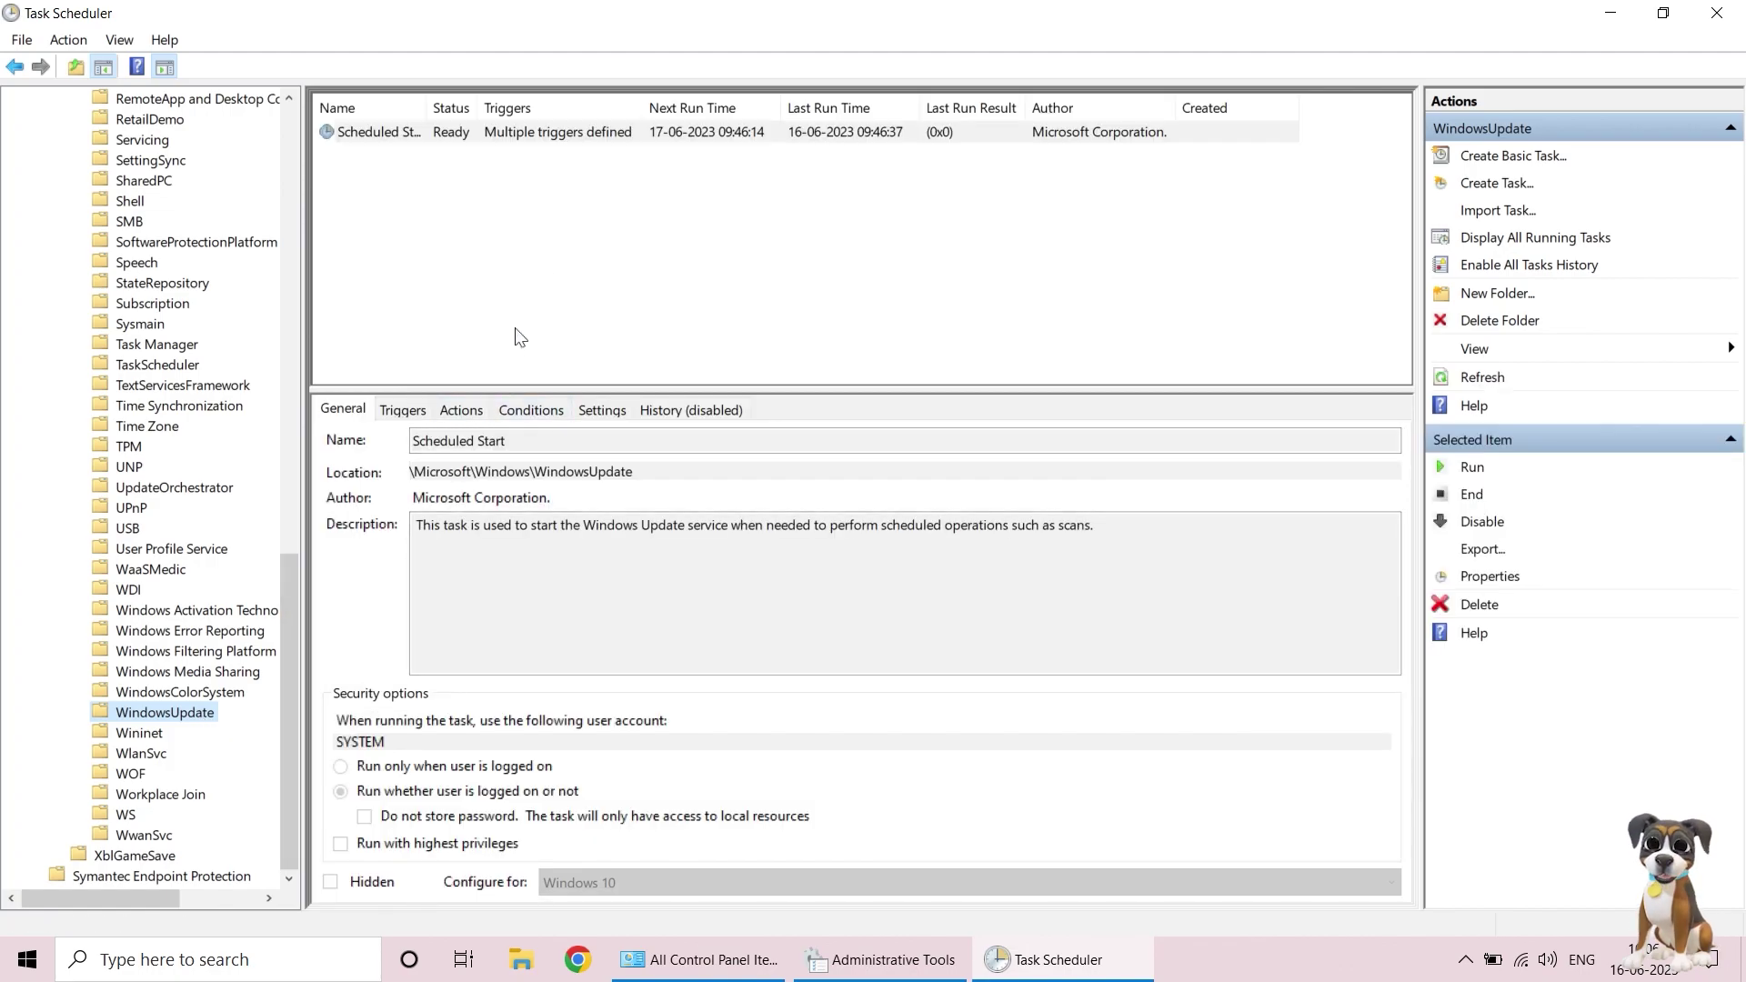
{"action": "left_click", "coordinate": [565, 133]}
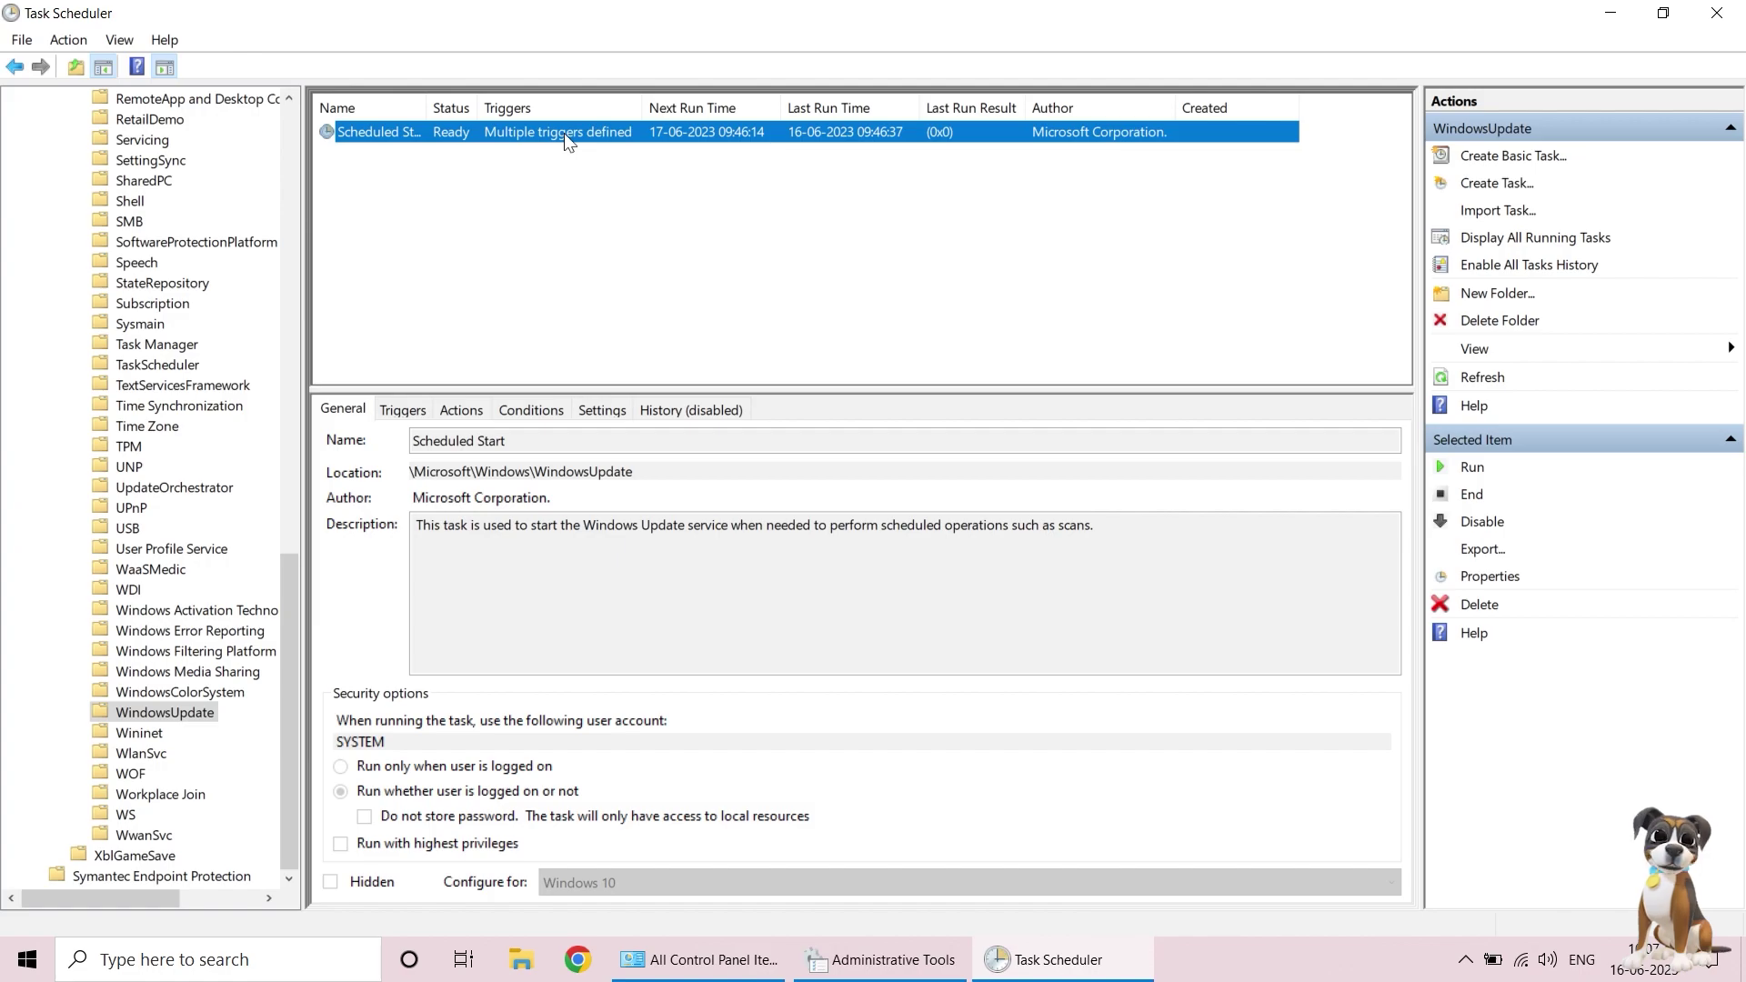
Delete Scheduled Start's three triggers: One time, local disconnect and remote disconnect.
{"action": "double_click", "coordinate": [563, 133]}
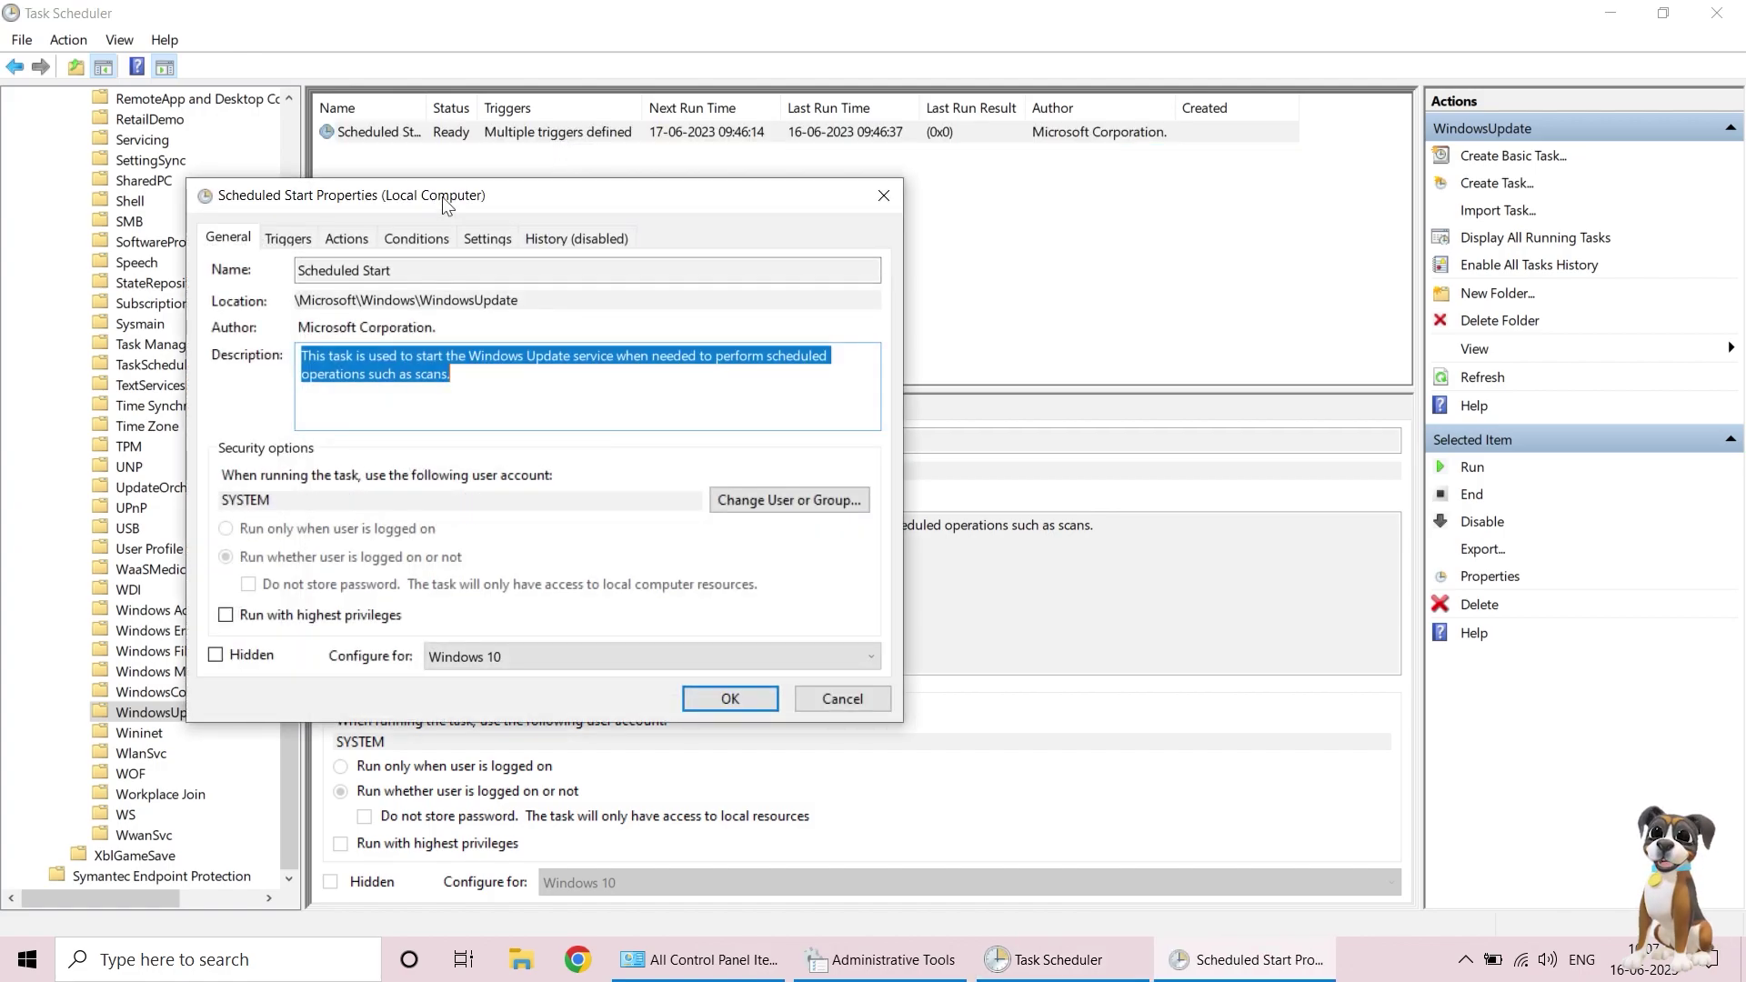
{"action": "left_click_drag", "start_coordinate": [444, 206], "coordinate": [549, 145]}
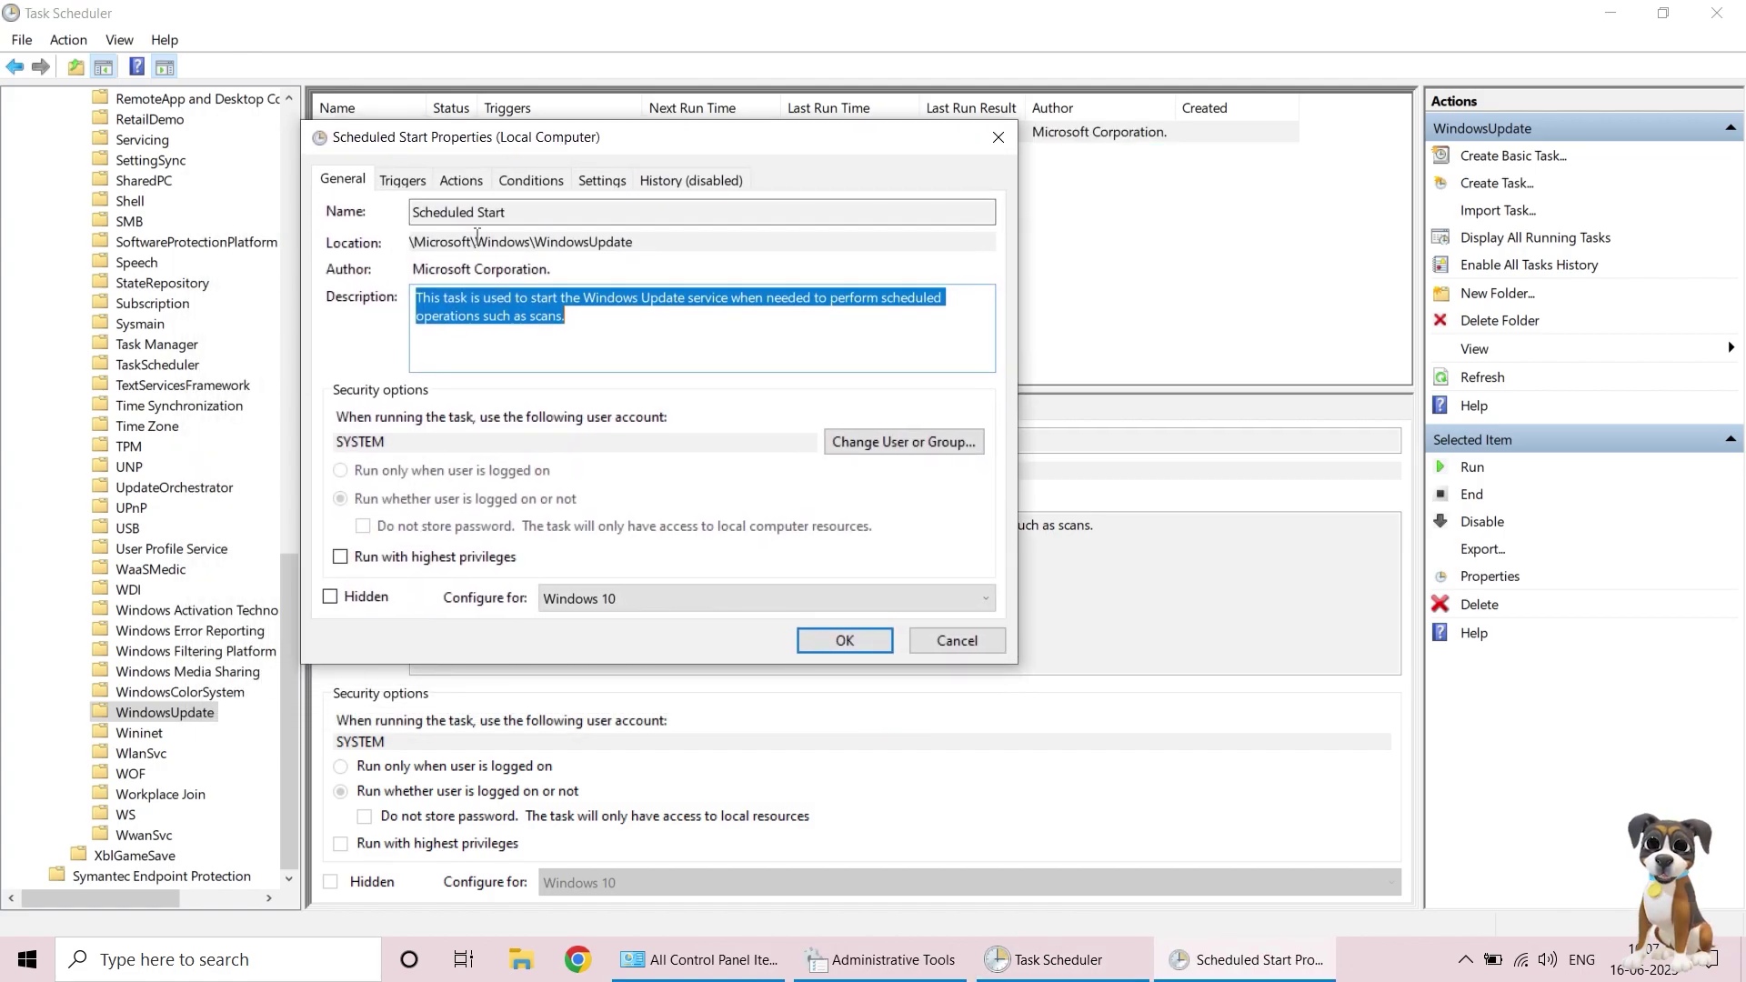
{"action": "left_click", "coordinate": [407, 188]}
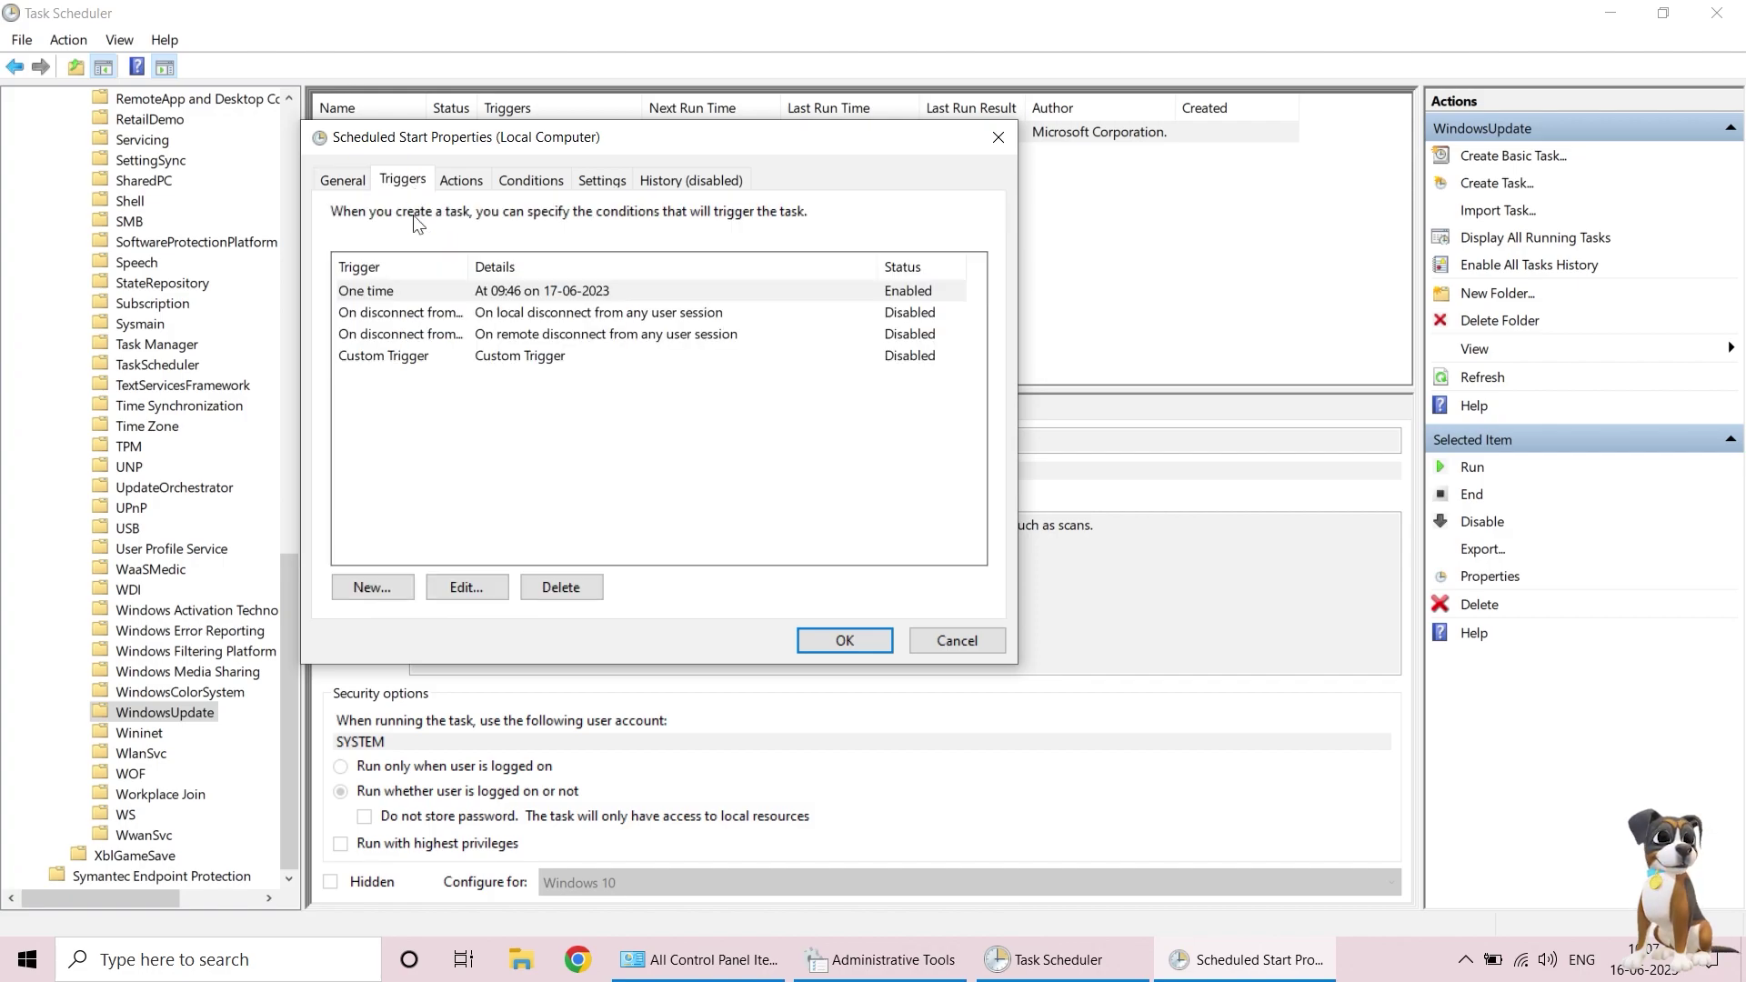
{"action": "left_click", "coordinate": [515, 298]}
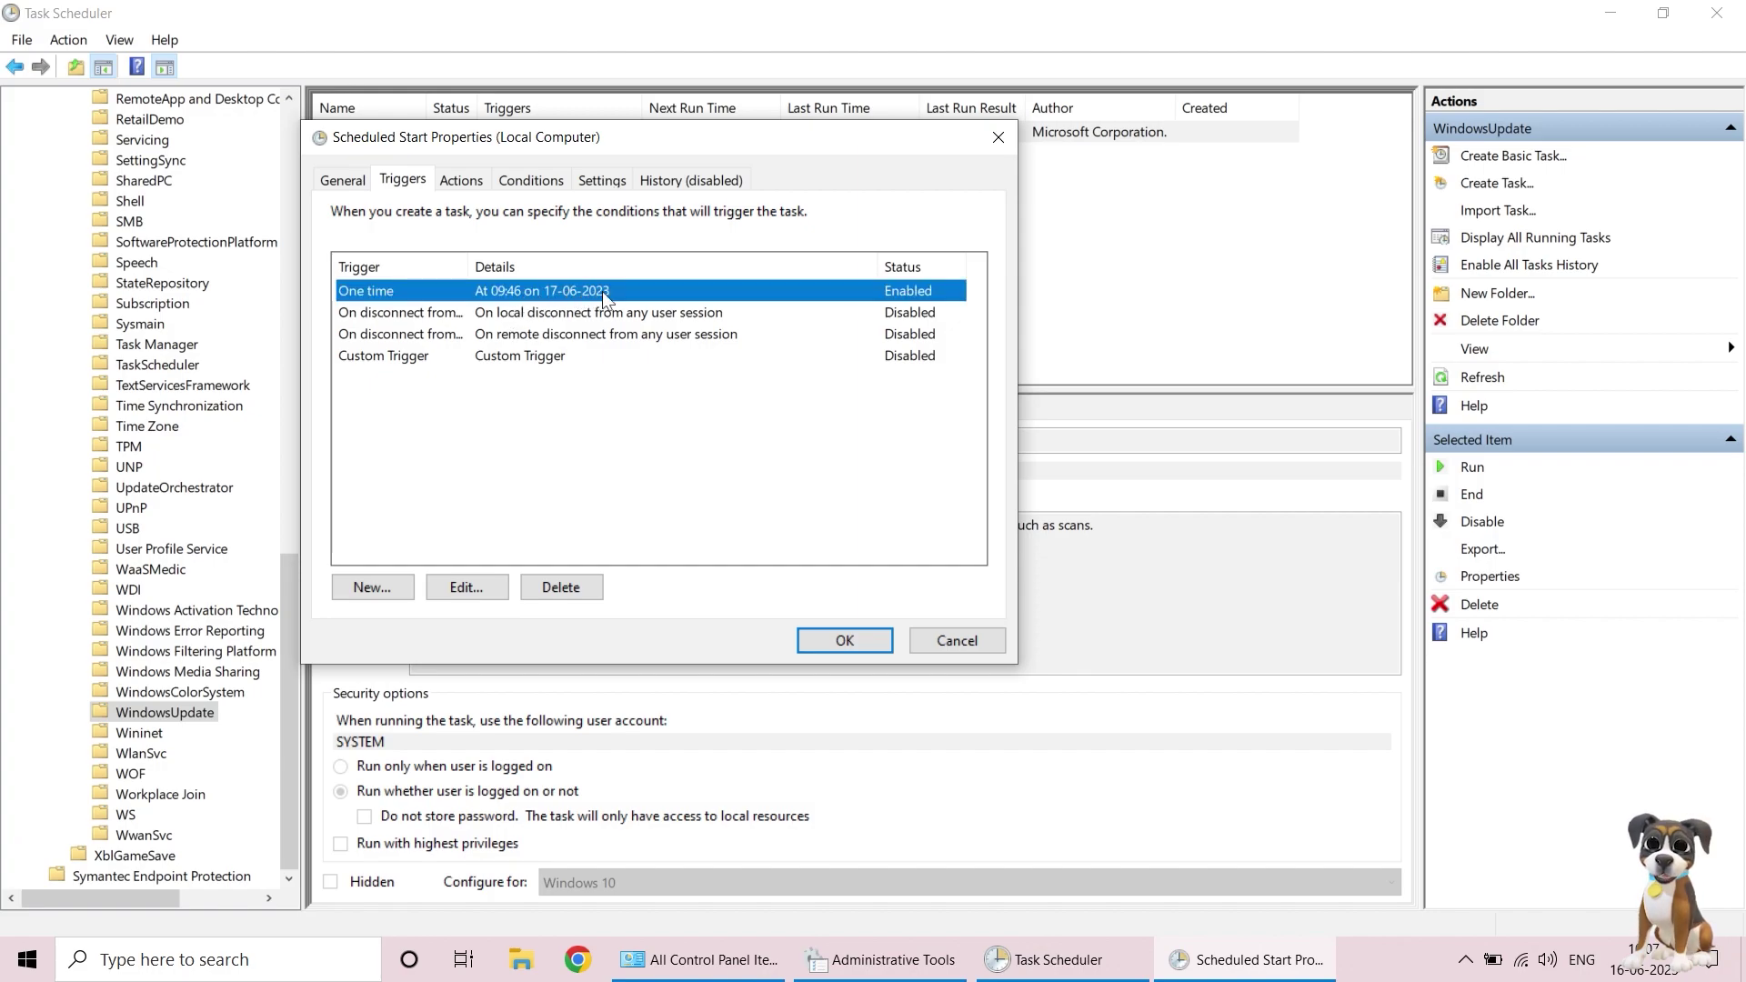
{"action": "left_click", "coordinate": [549, 316]}
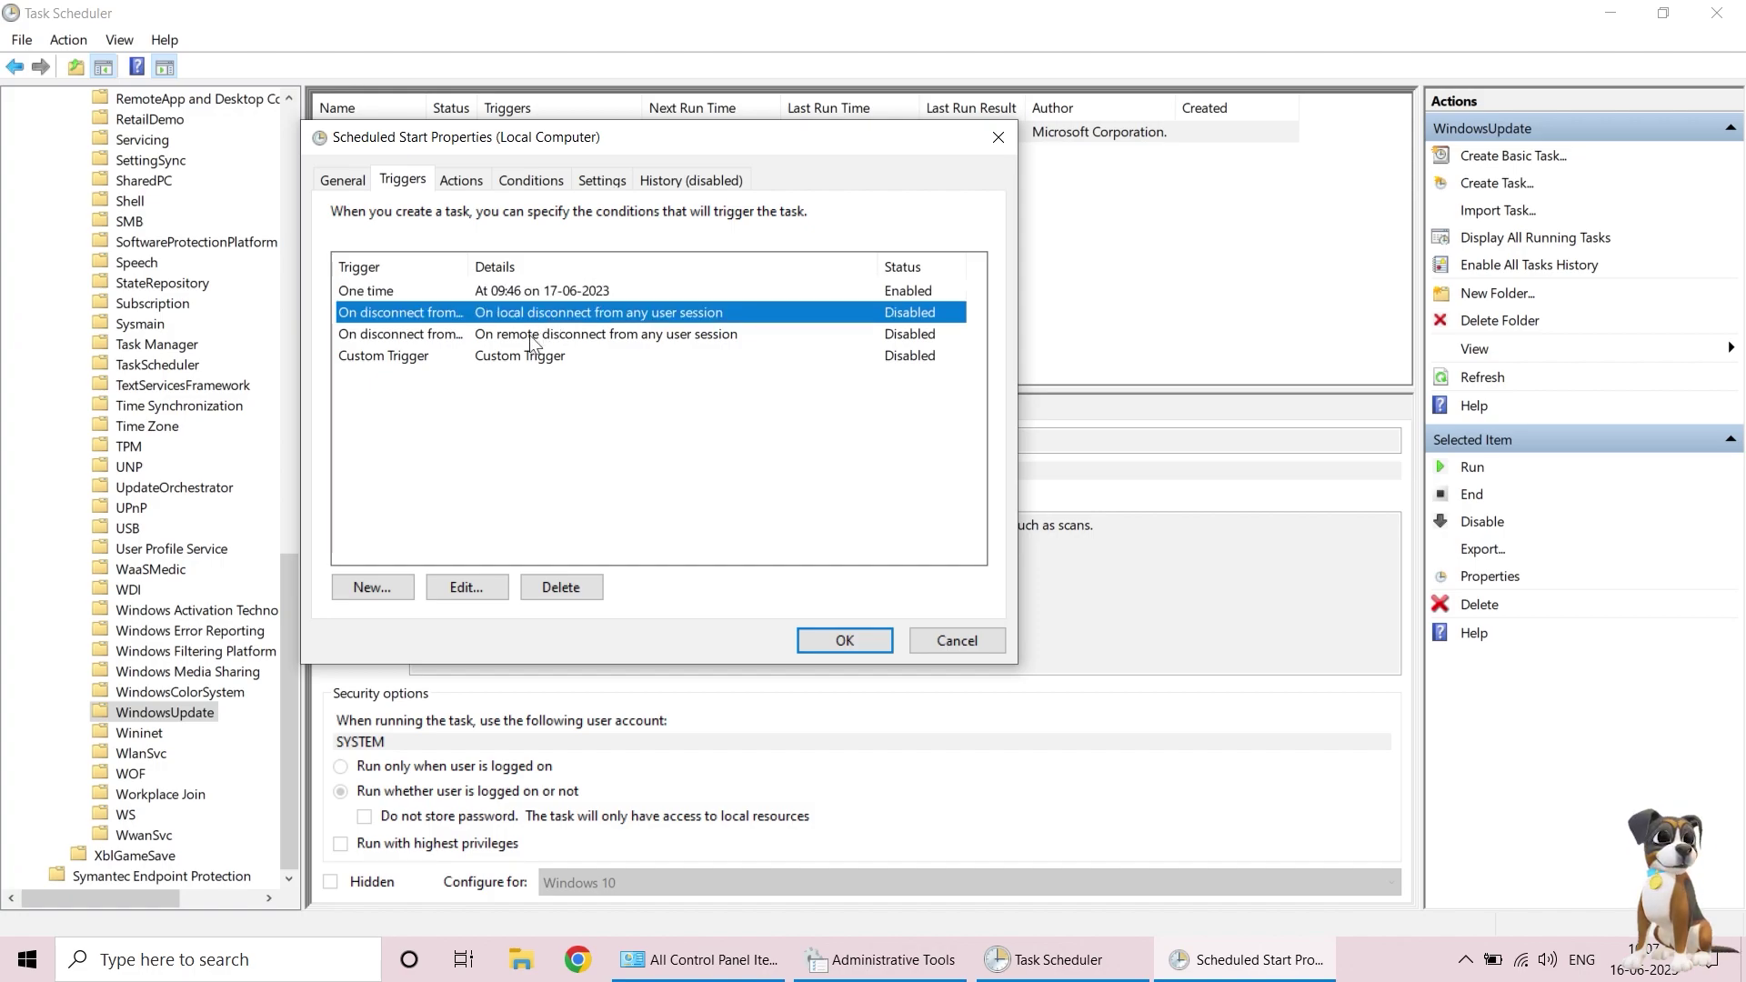
{"action": "left_click", "coordinate": [533, 336]}
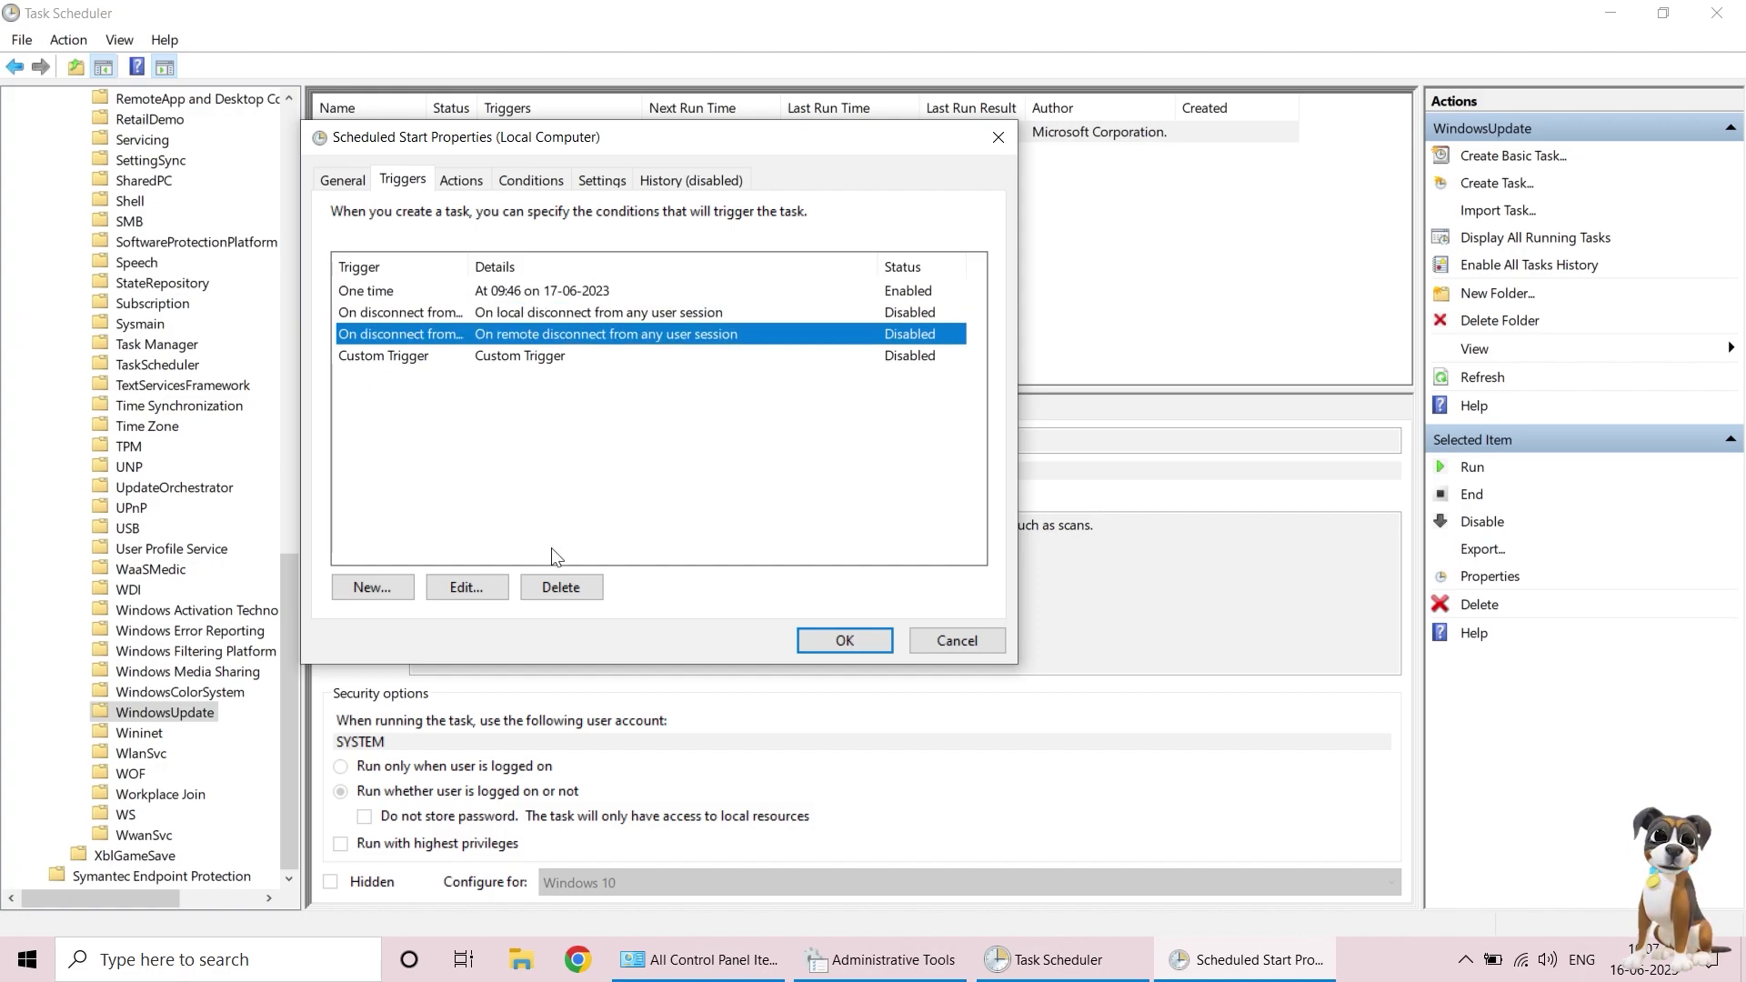
{"action": "left_click", "coordinate": [556, 587]}
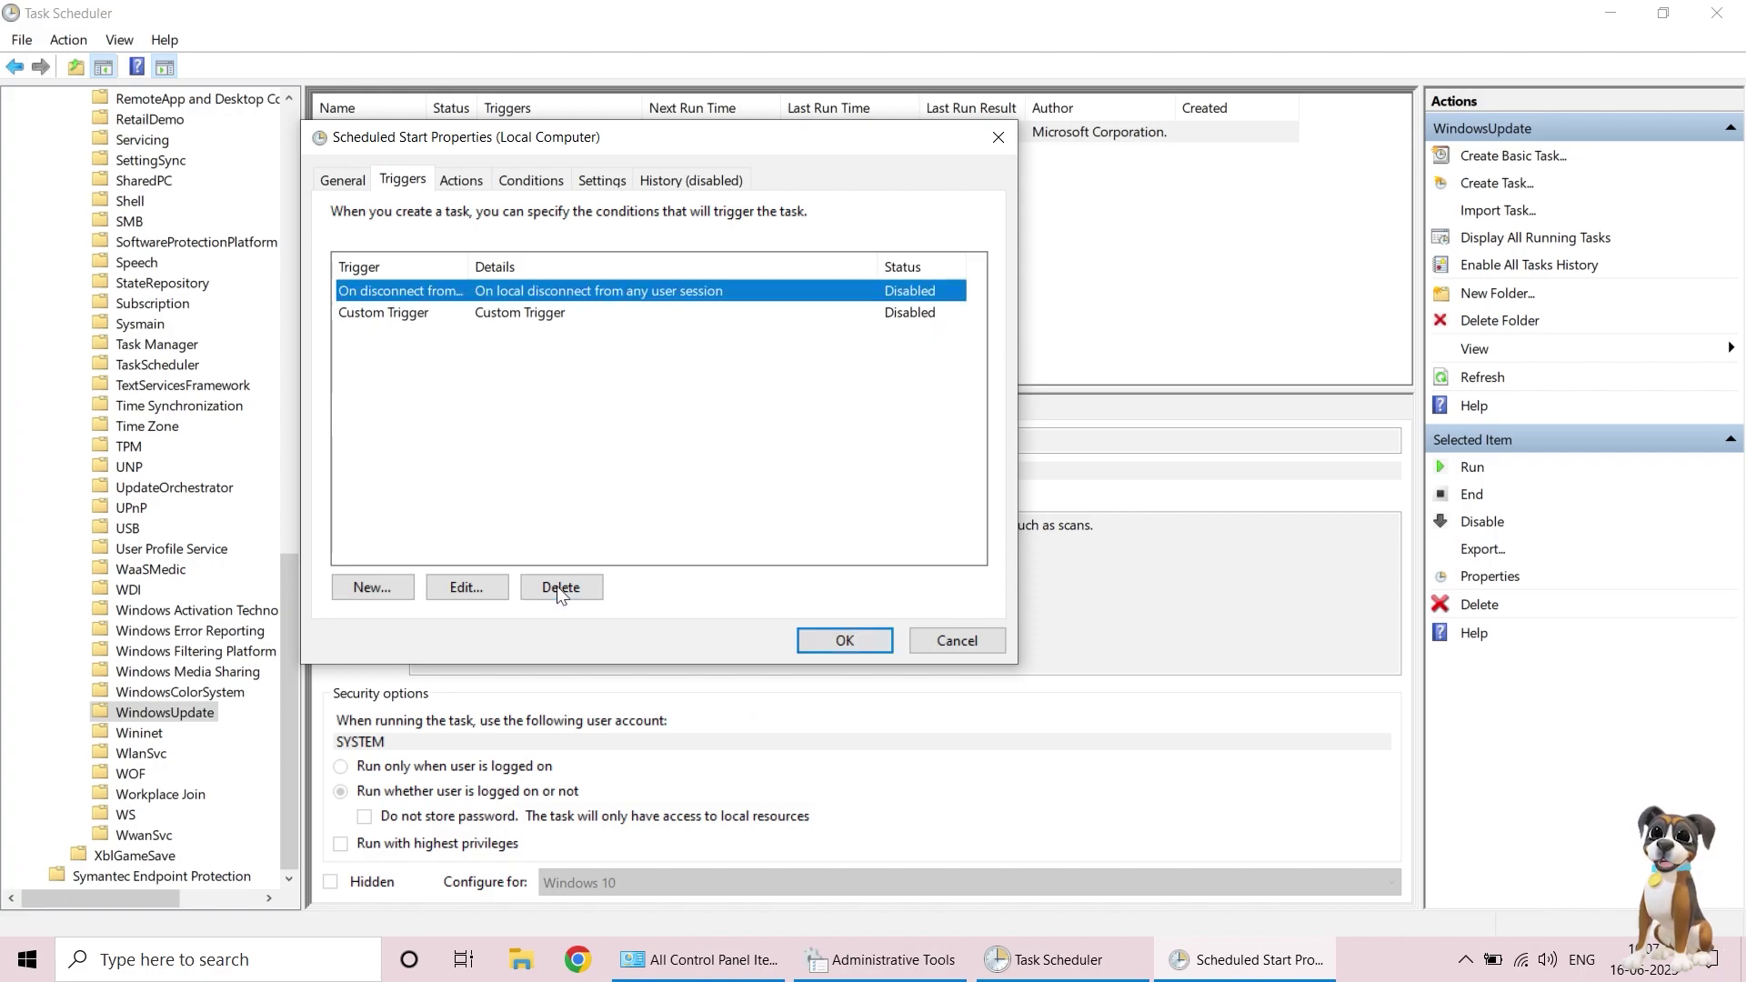
{"action": "left_click", "coordinate": [557, 587]}
{"action": "left_click", "coordinate": [556, 586]}
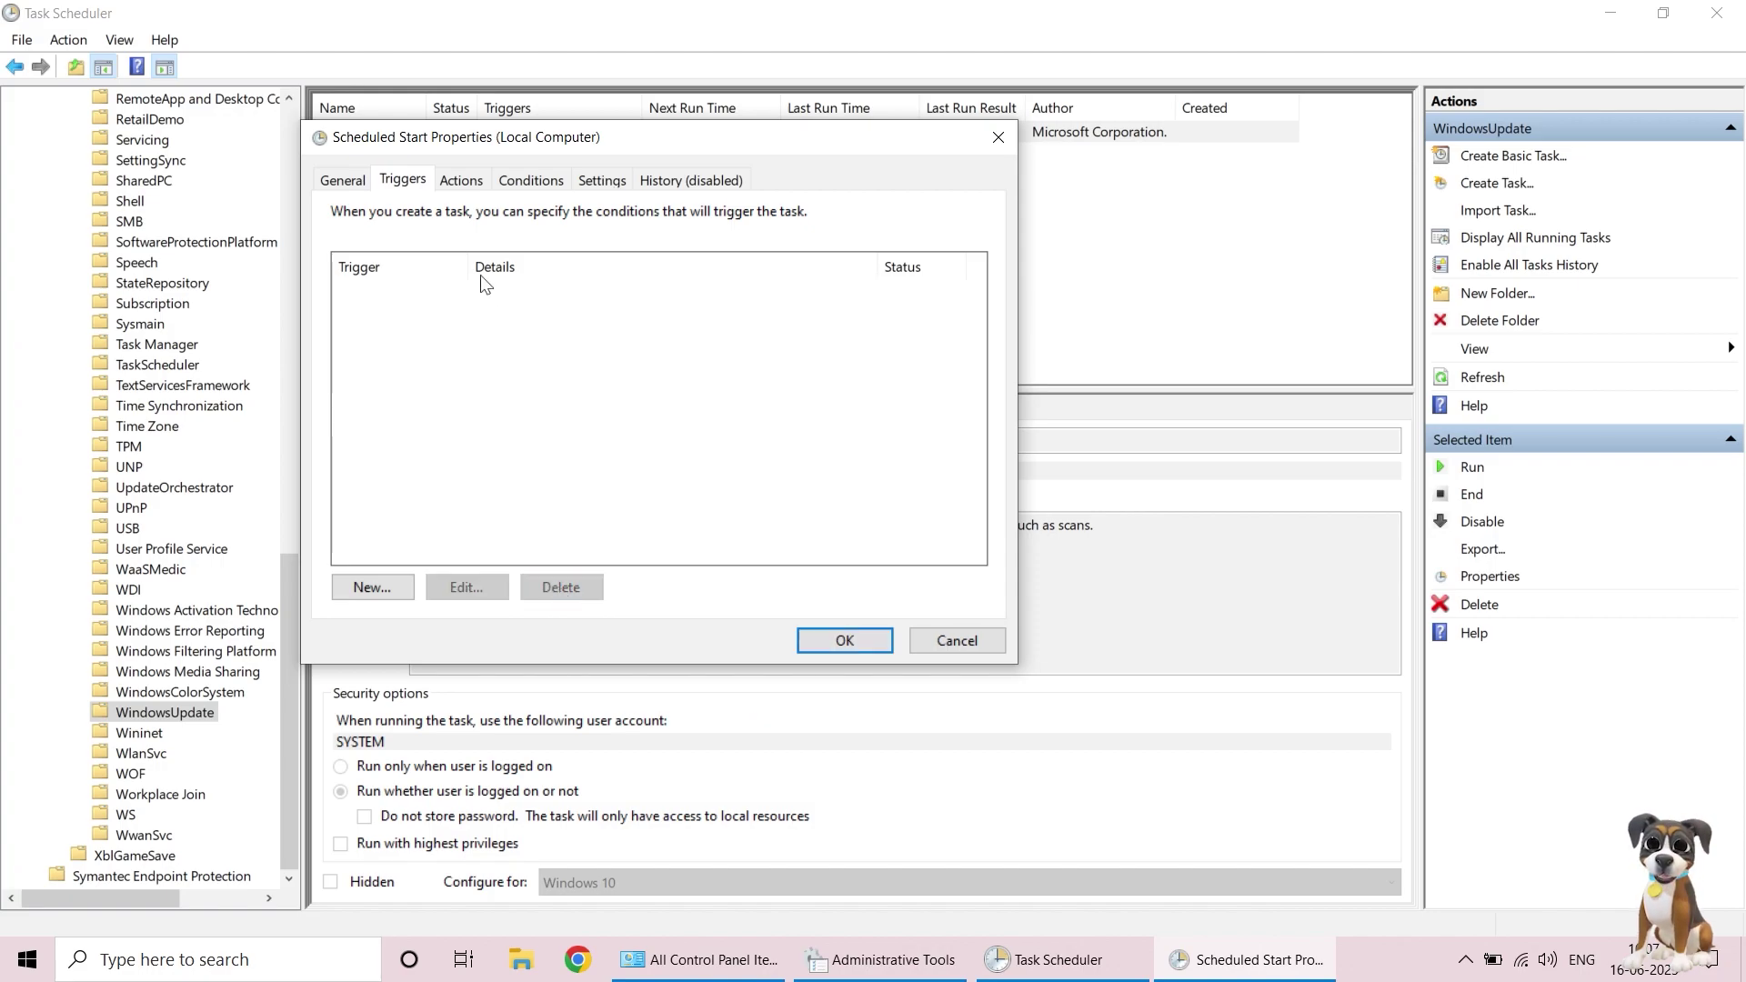
Review the task's Actions (sc.exe start wuauserv), Conditions, Settings and History.
{"action": "left_click", "coordinate": [468, 185]}
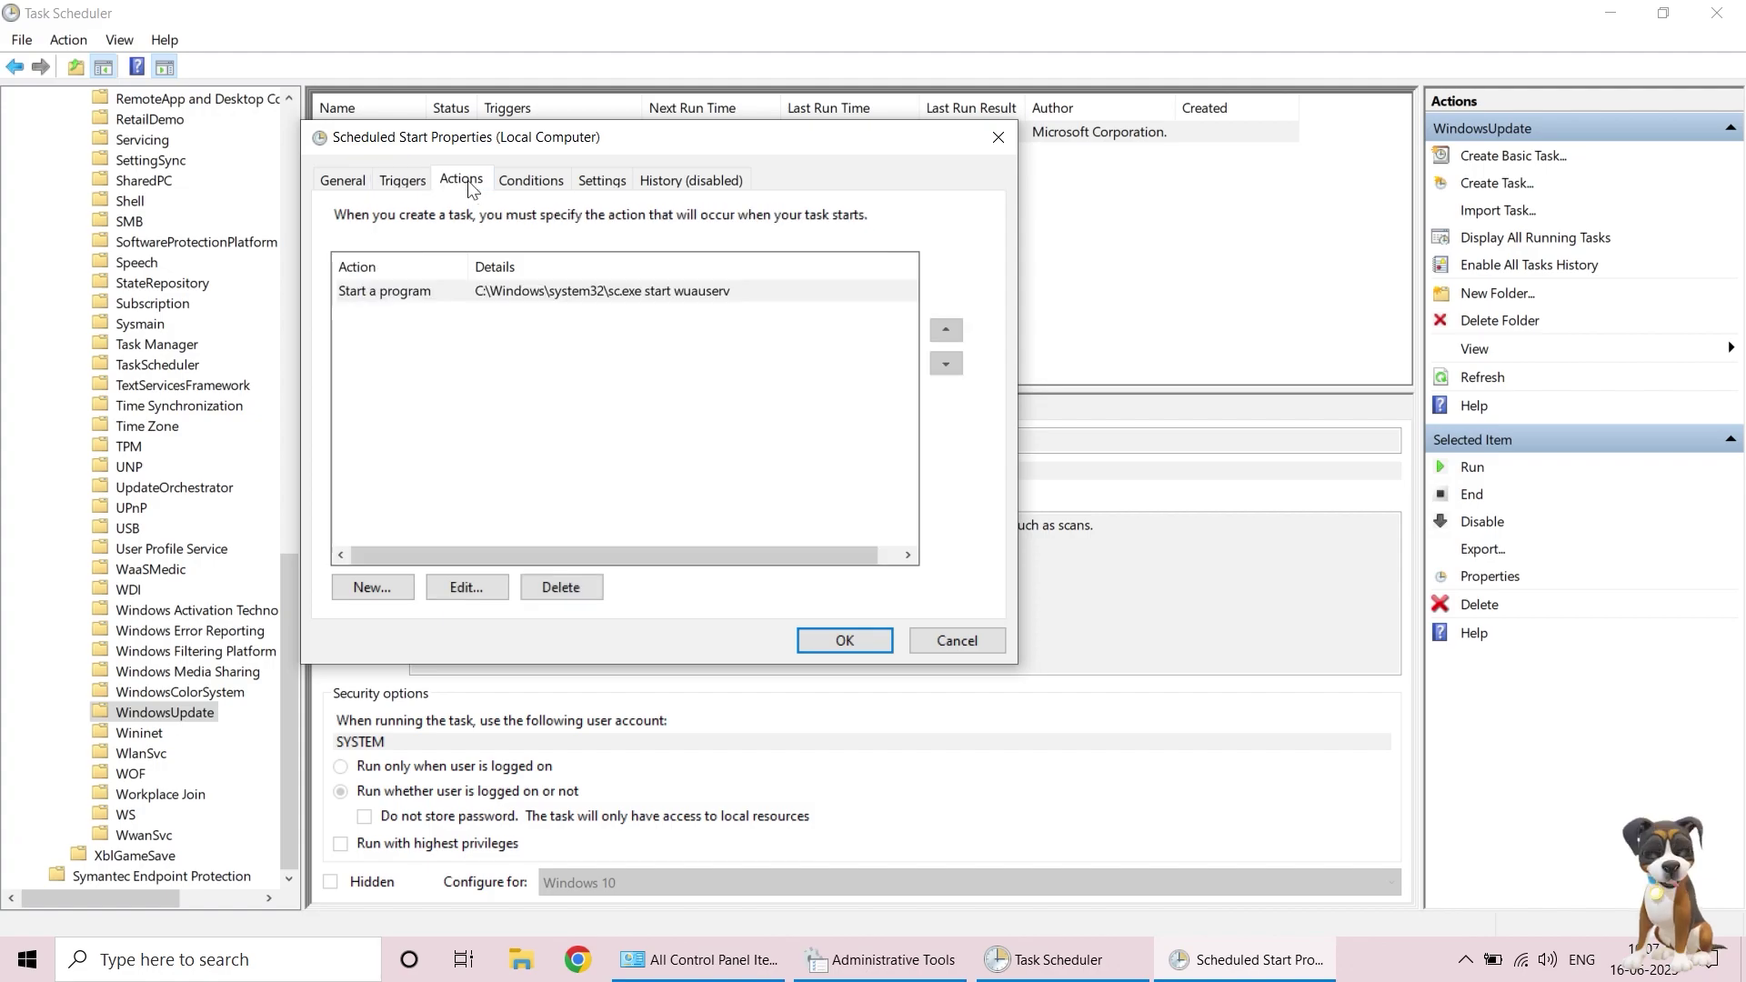
{"action": "left_click", "coordinate": [524, 298]}
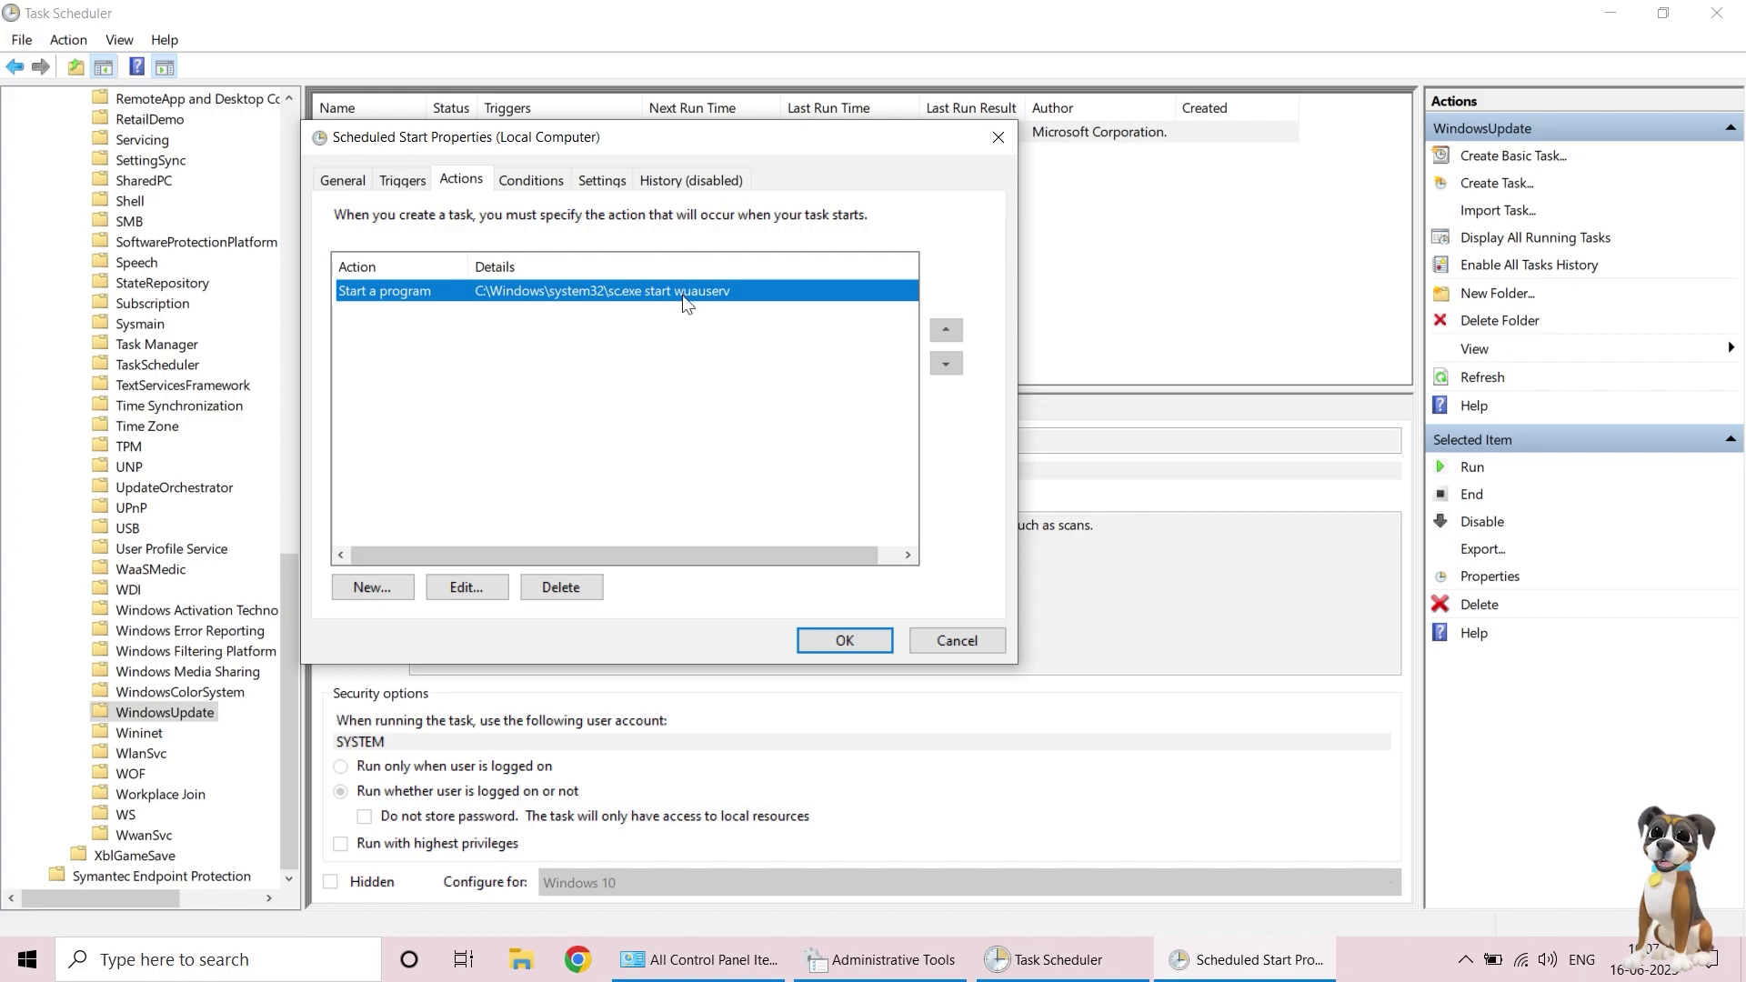
{"action": "left_click", "coordinate": [546, 181]}
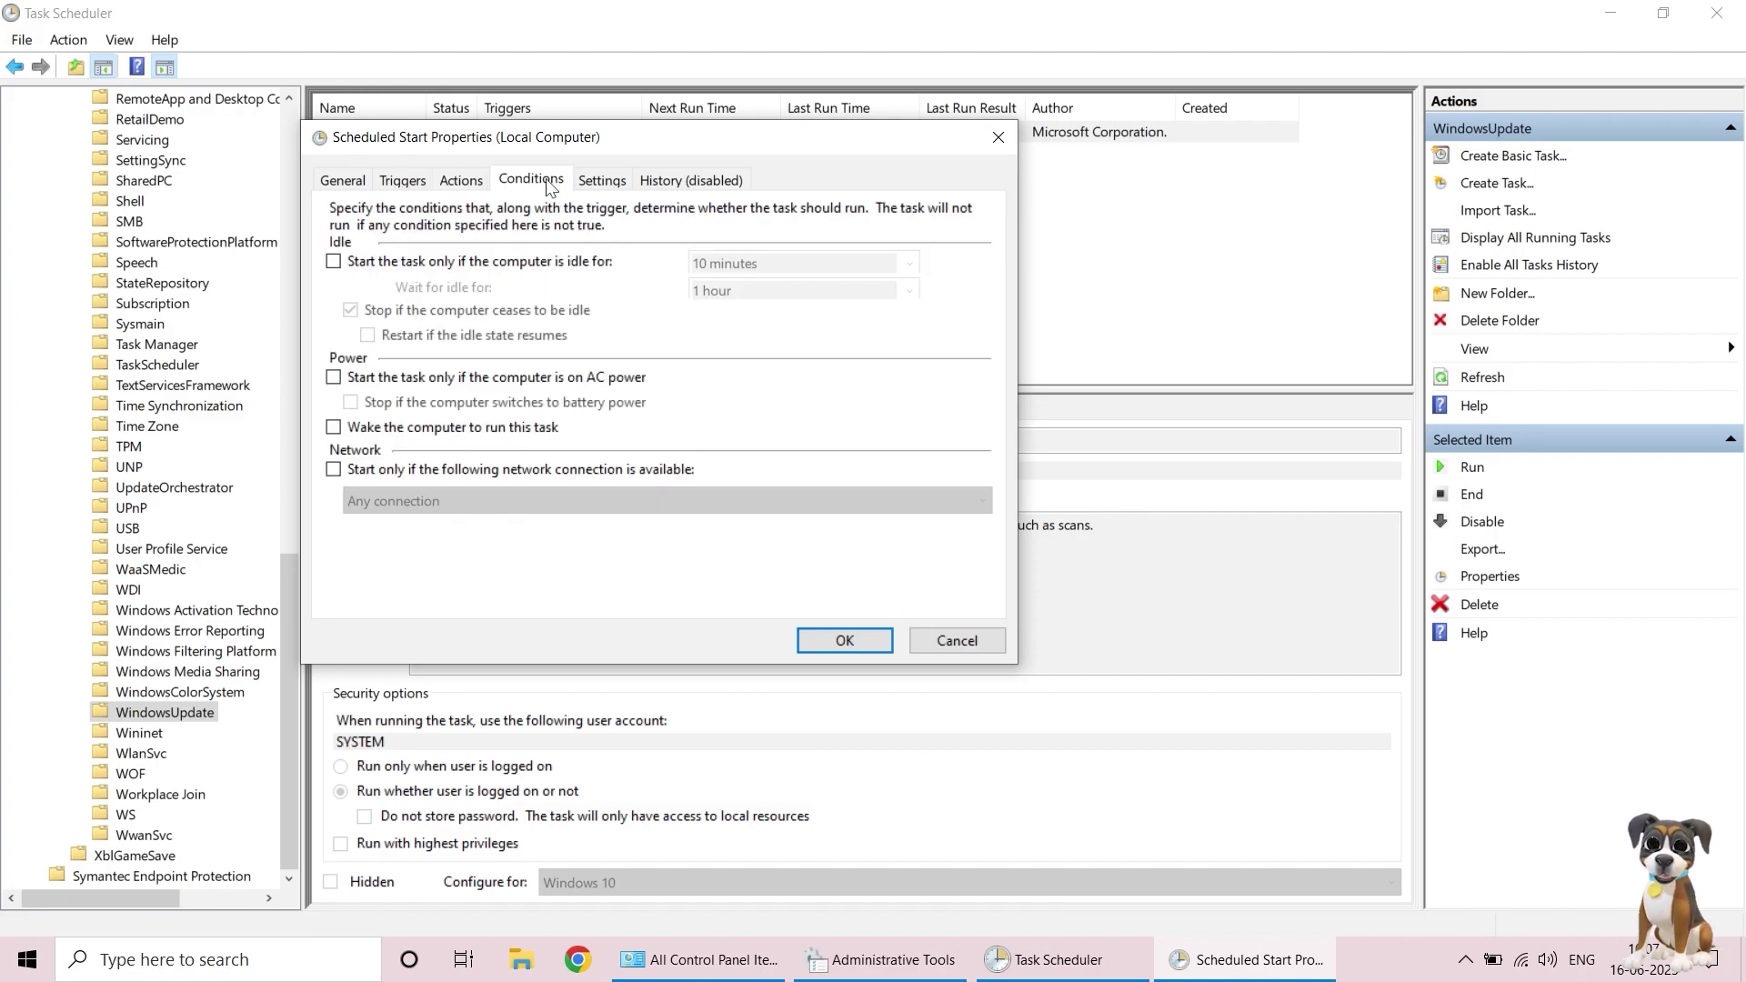
{"action": "left_click", "coordinate": [601, 182]}
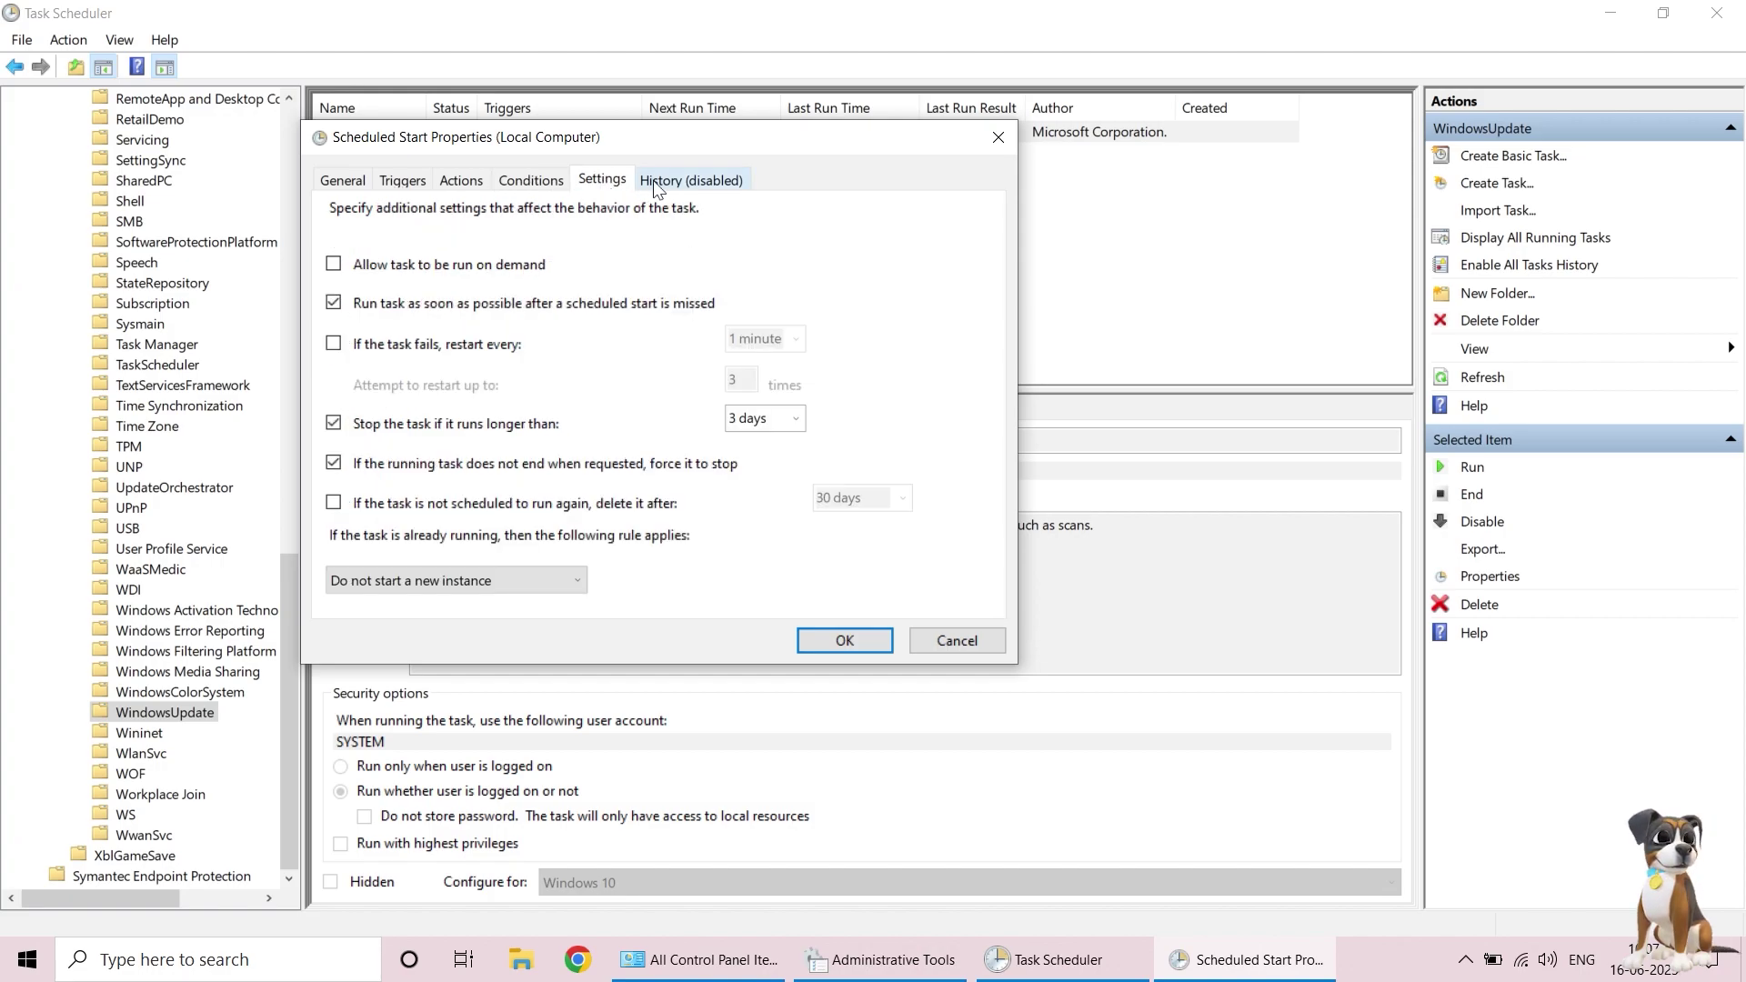
{"action": "left_click", "coordinate": [650, 180]}
{"action": "left_click", "coordinate": [470, 182]}
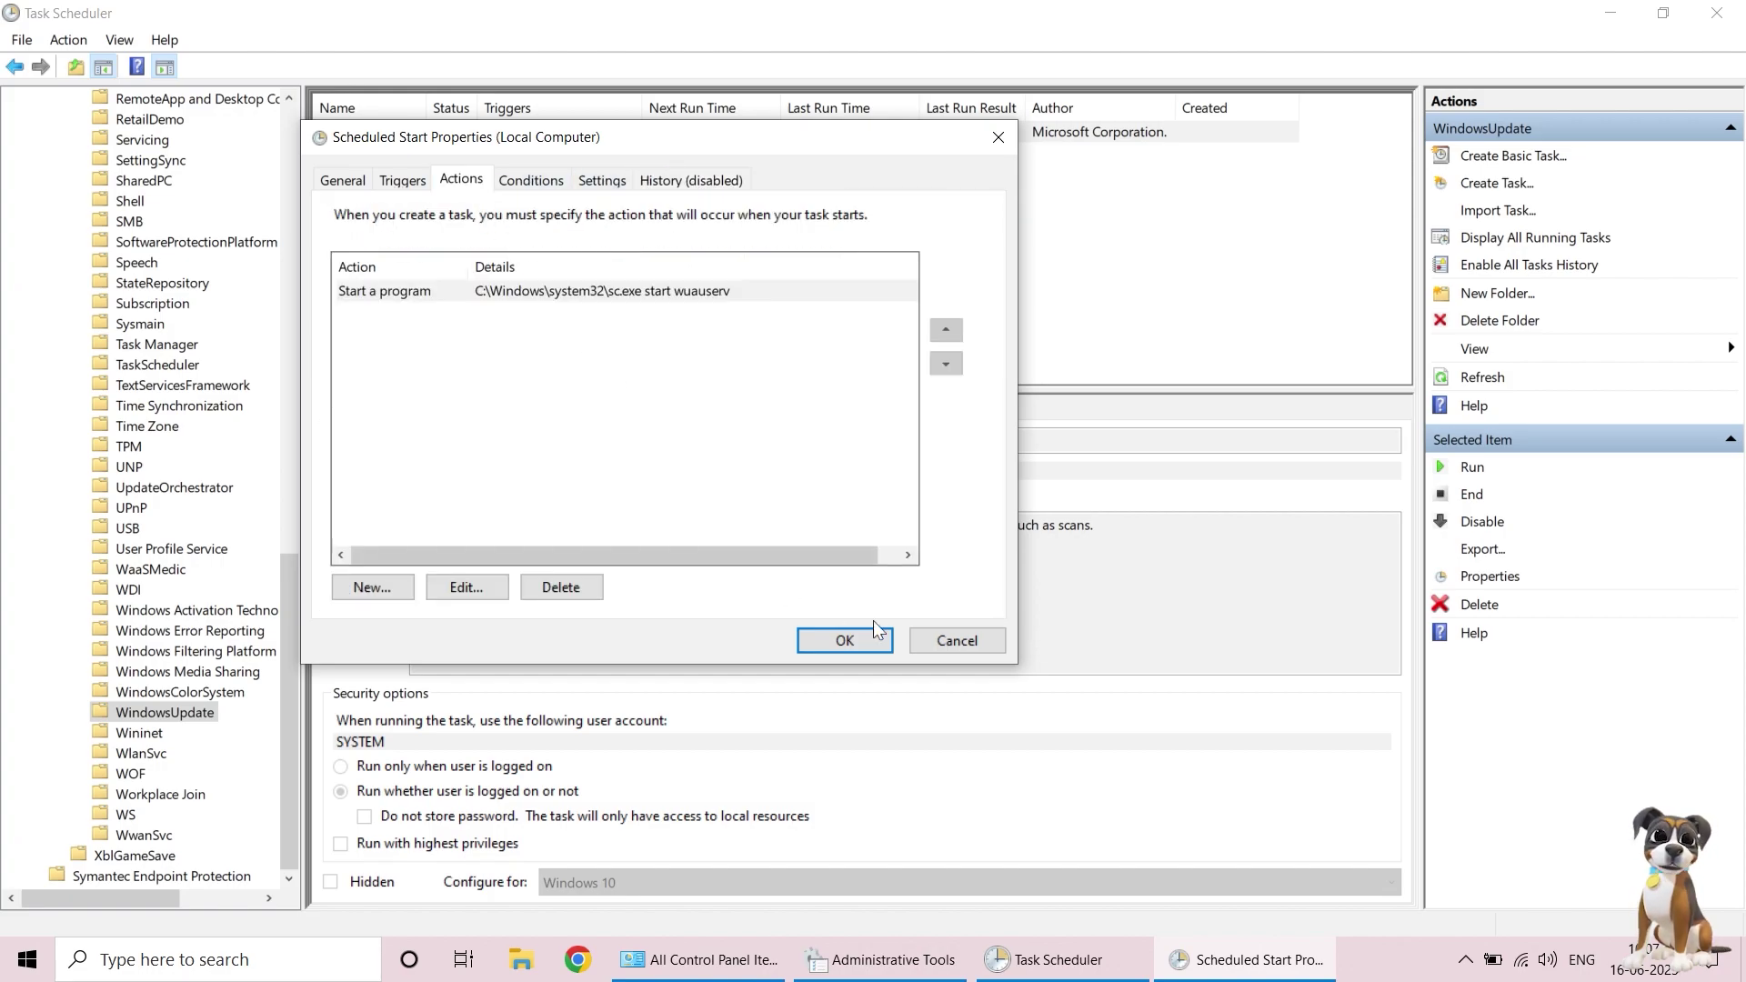
{"action": "left_click", "coordinate": [949, 644]}
Close the task properties, dismiss the Scheduled Start context menu, and minimise Task Scheduler.
{"action": "left_click", "coordinate": [948, 644]}
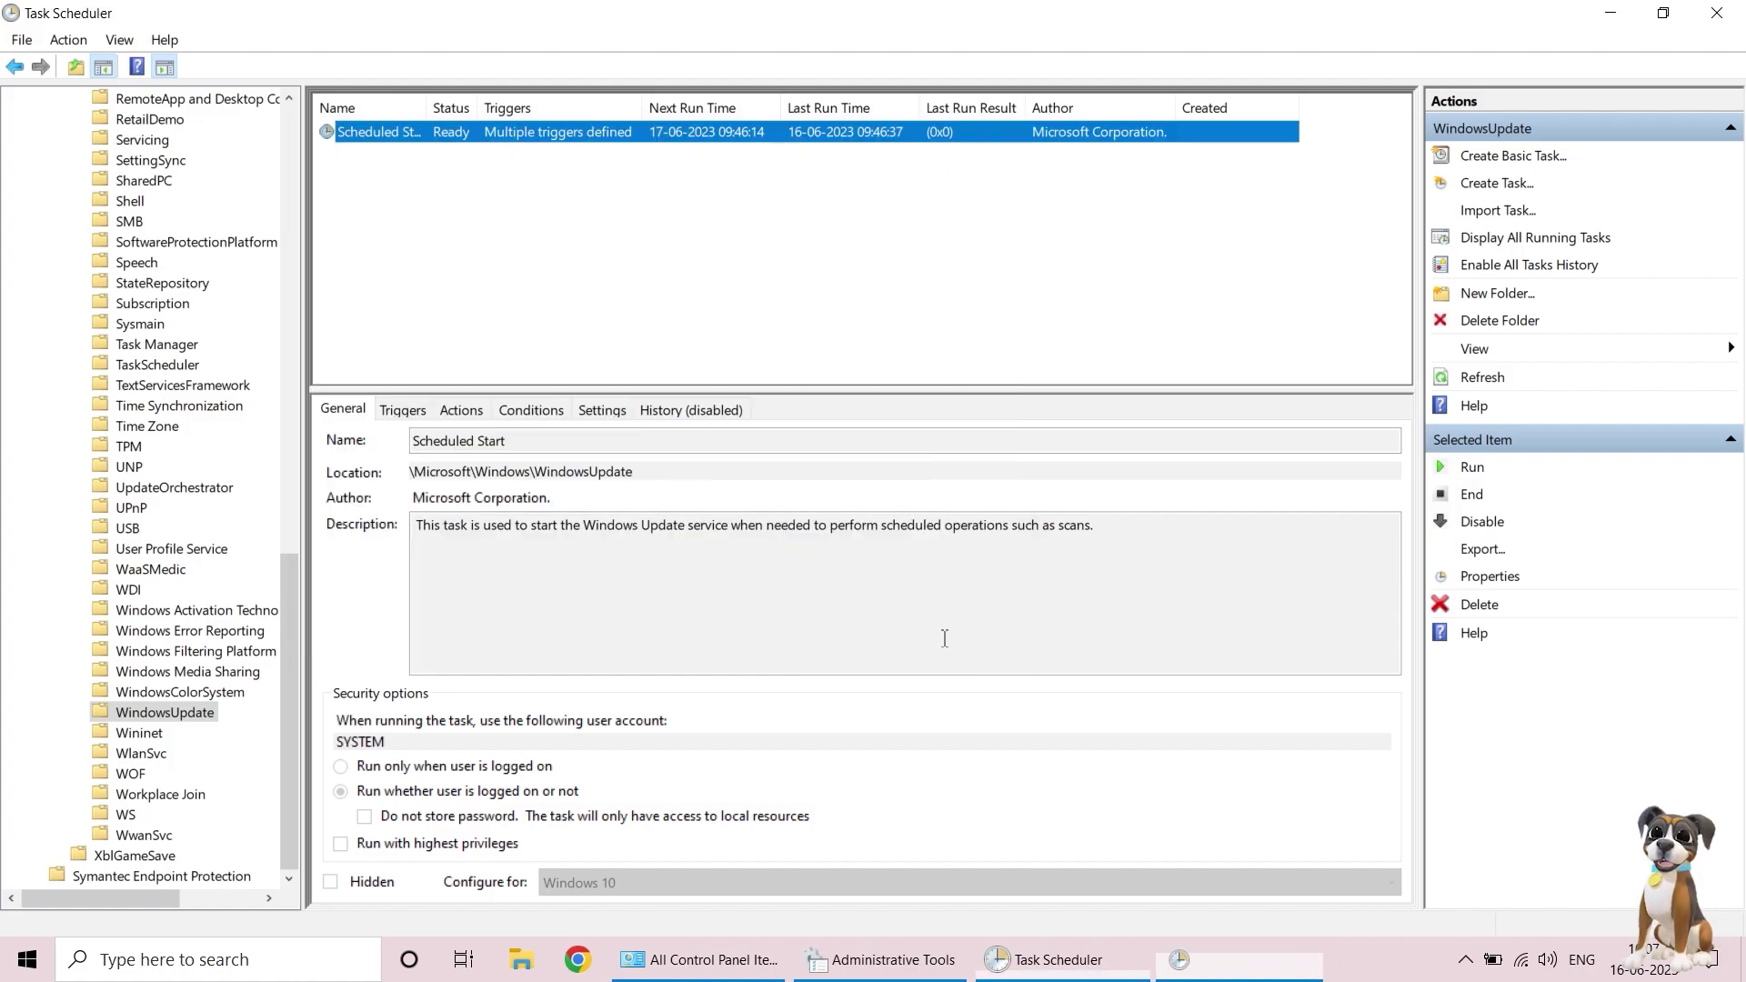
{"action": "right_click", "coordinate": [583, 137]}
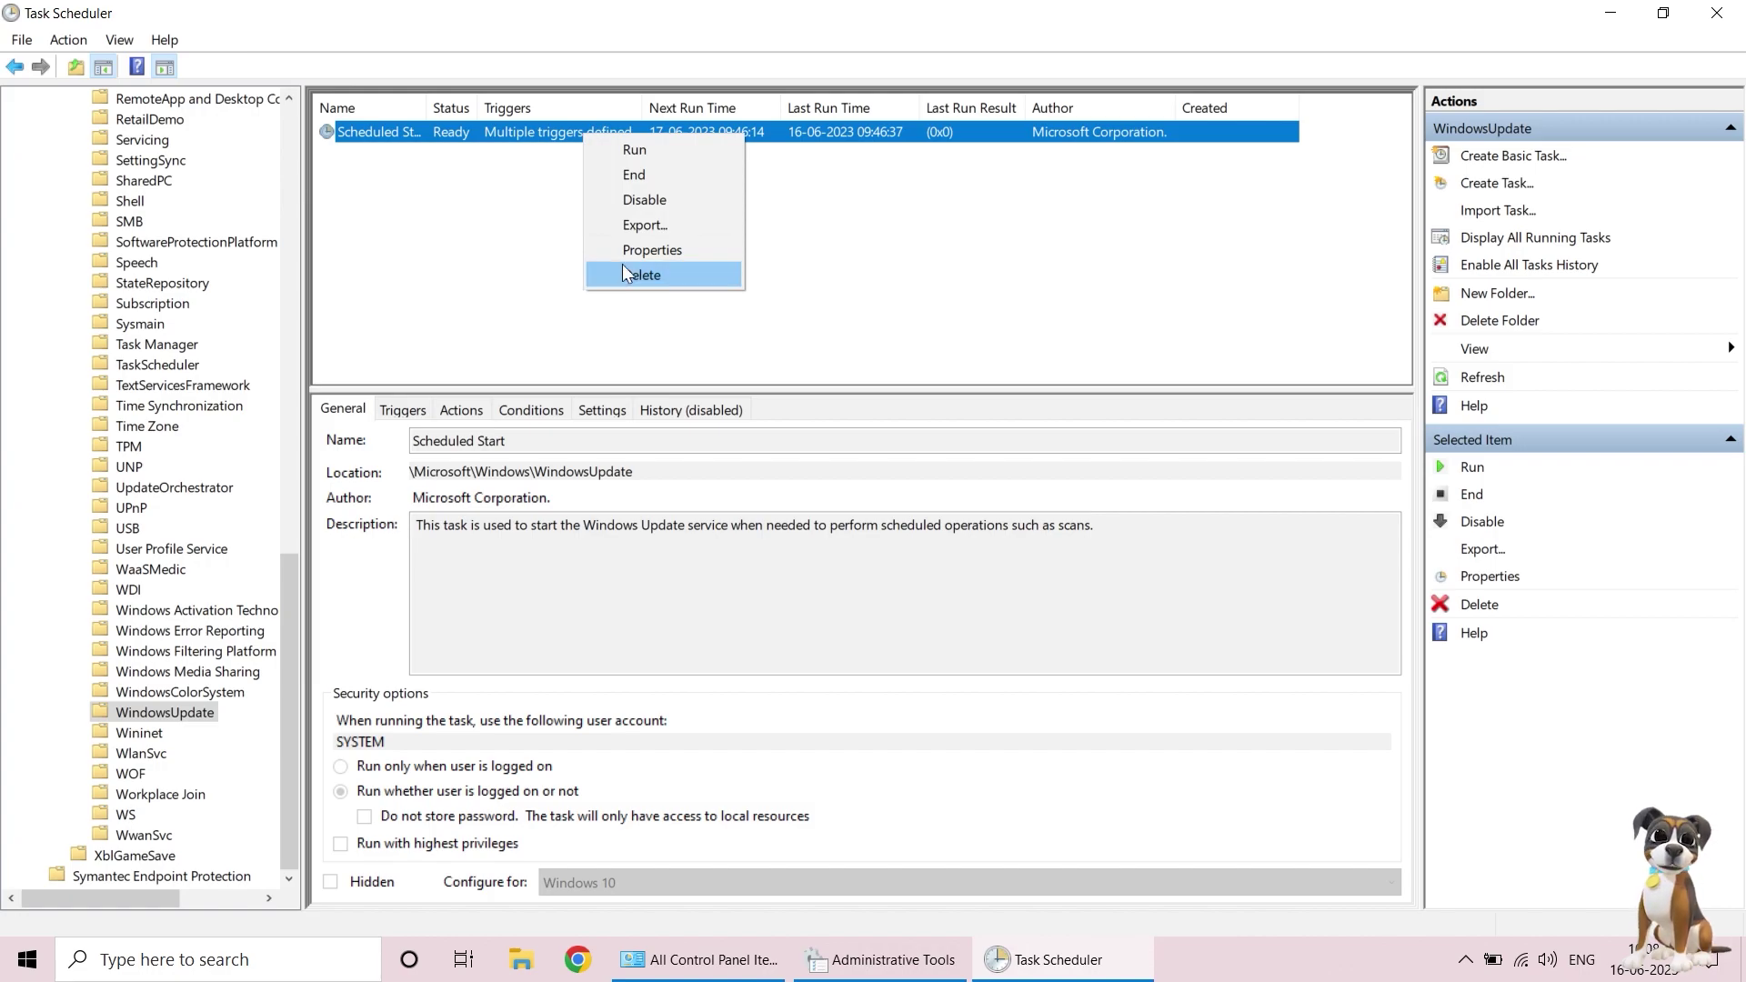
{"action": "left_click", "coordinate": [505, 239]}
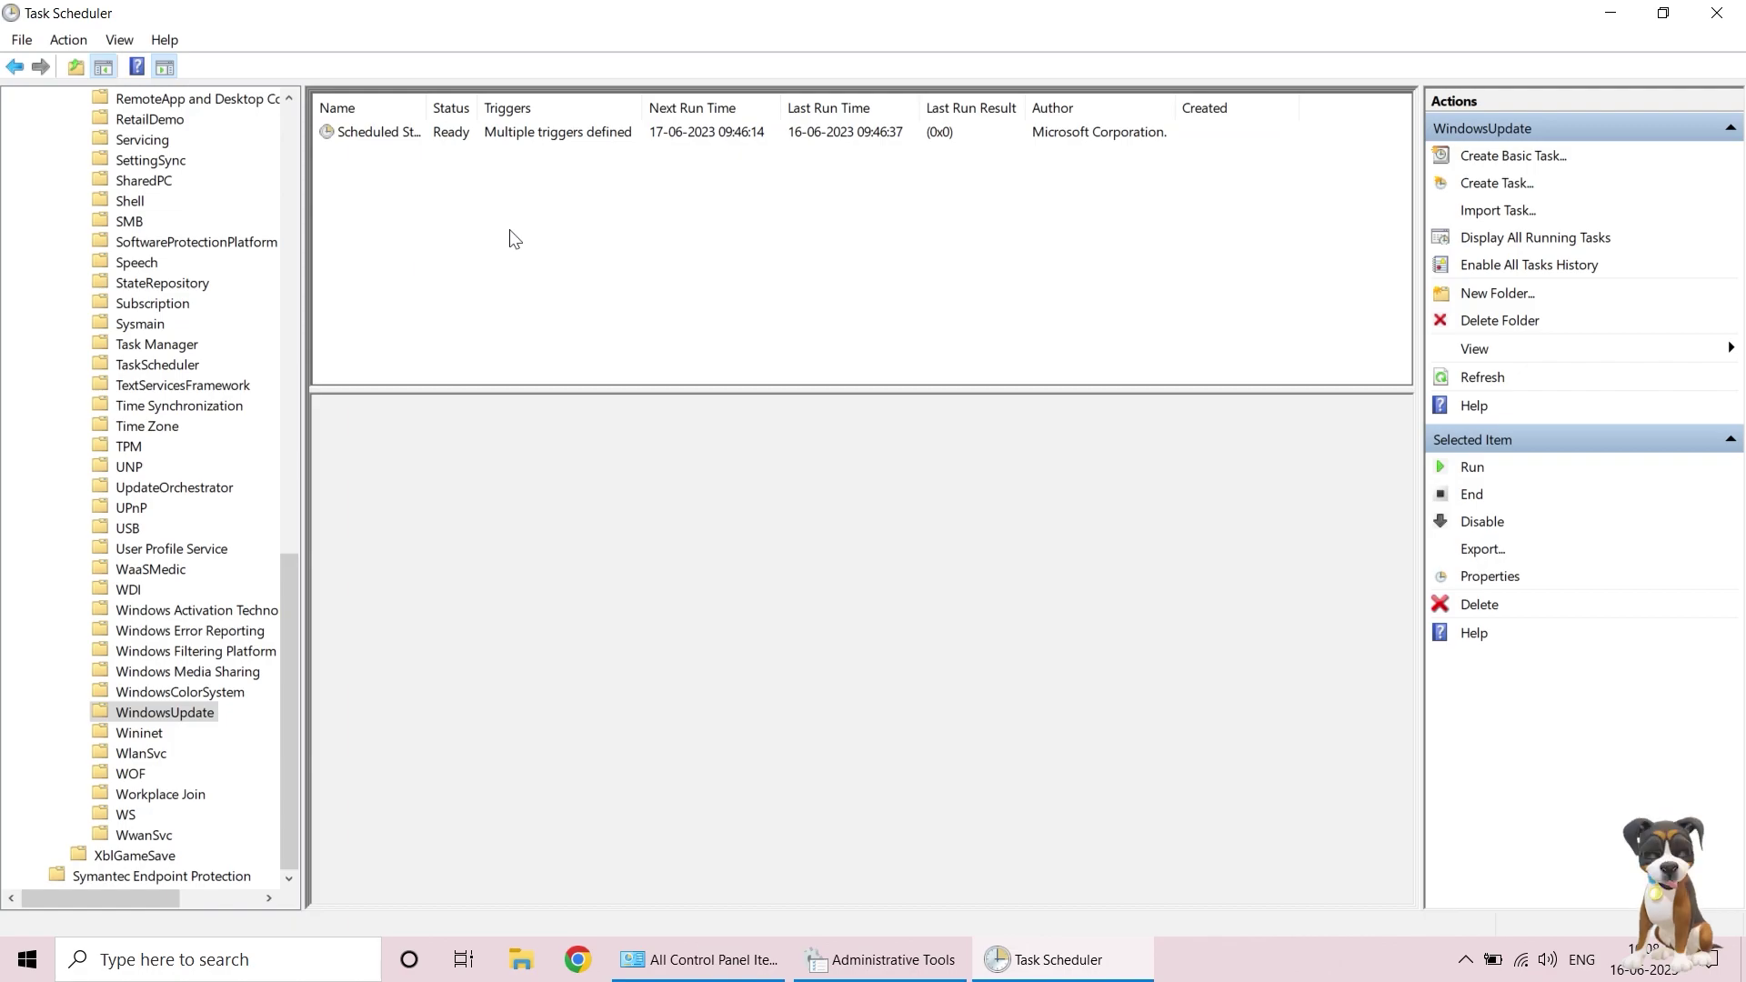
{"action": "left_click", "coordinate": [1606, 16]}
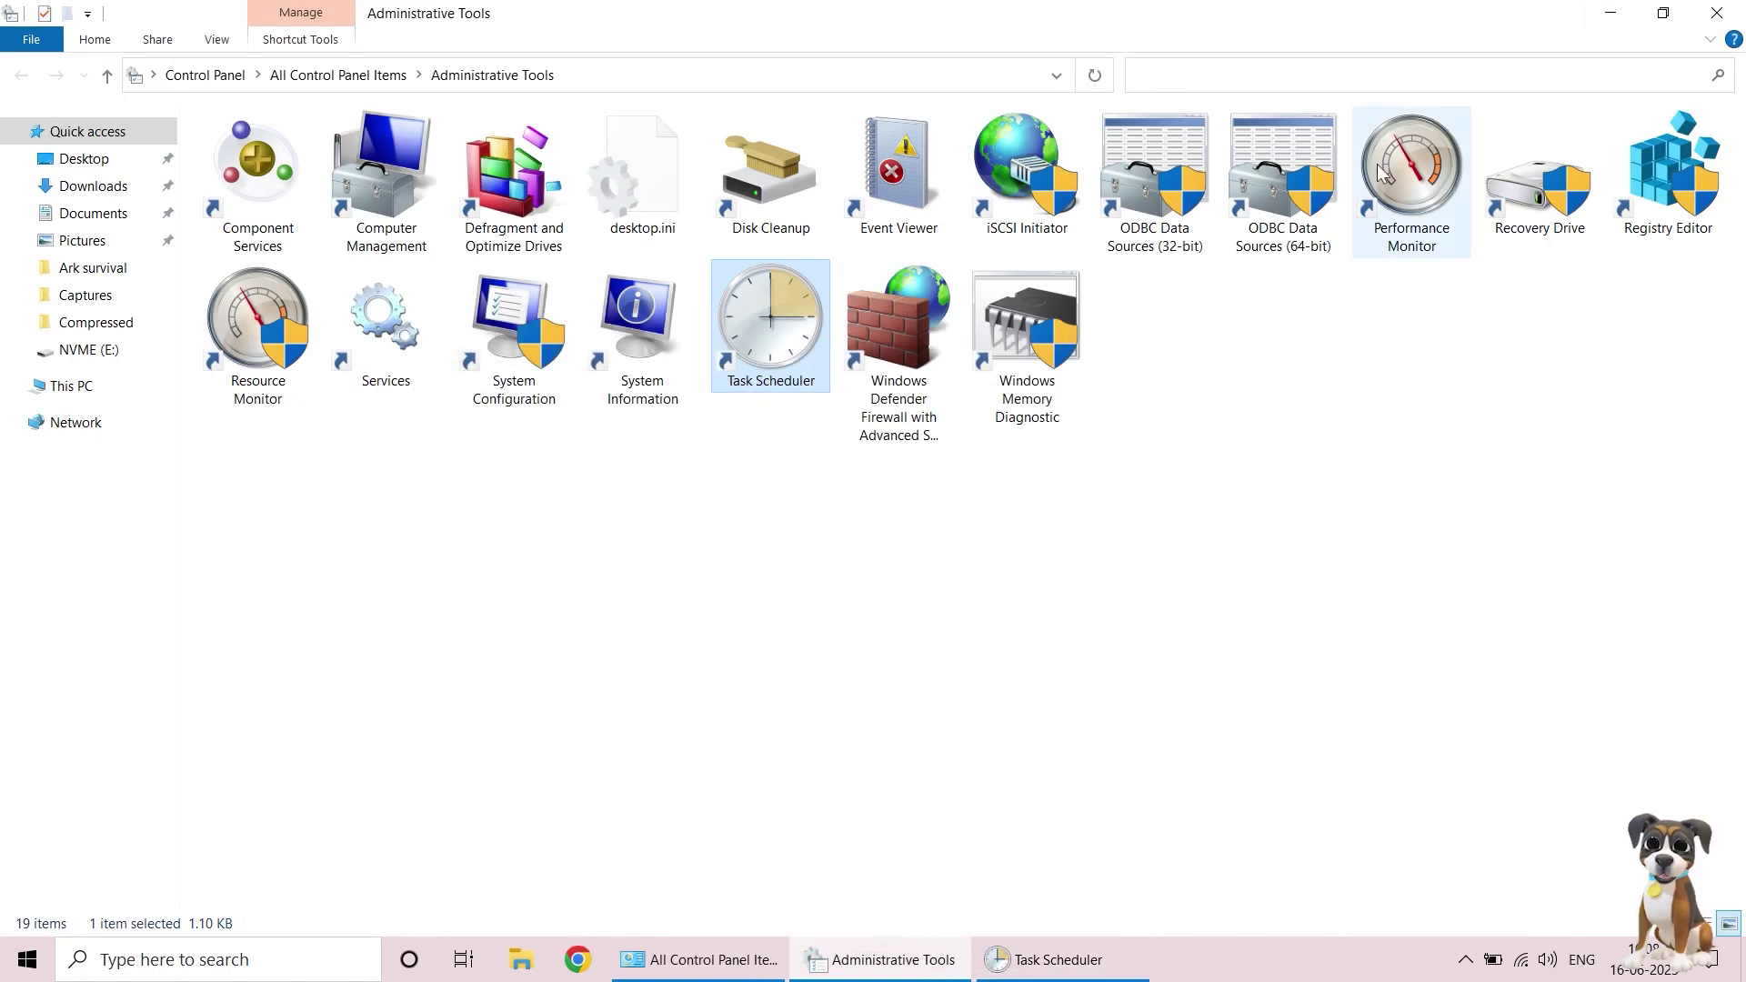
Minimise Administrative Tools and choose option 8, Apply Tweaks, in MSMG Toolkit.
{"action": "left_click", "coordinate": [1609, 13]}
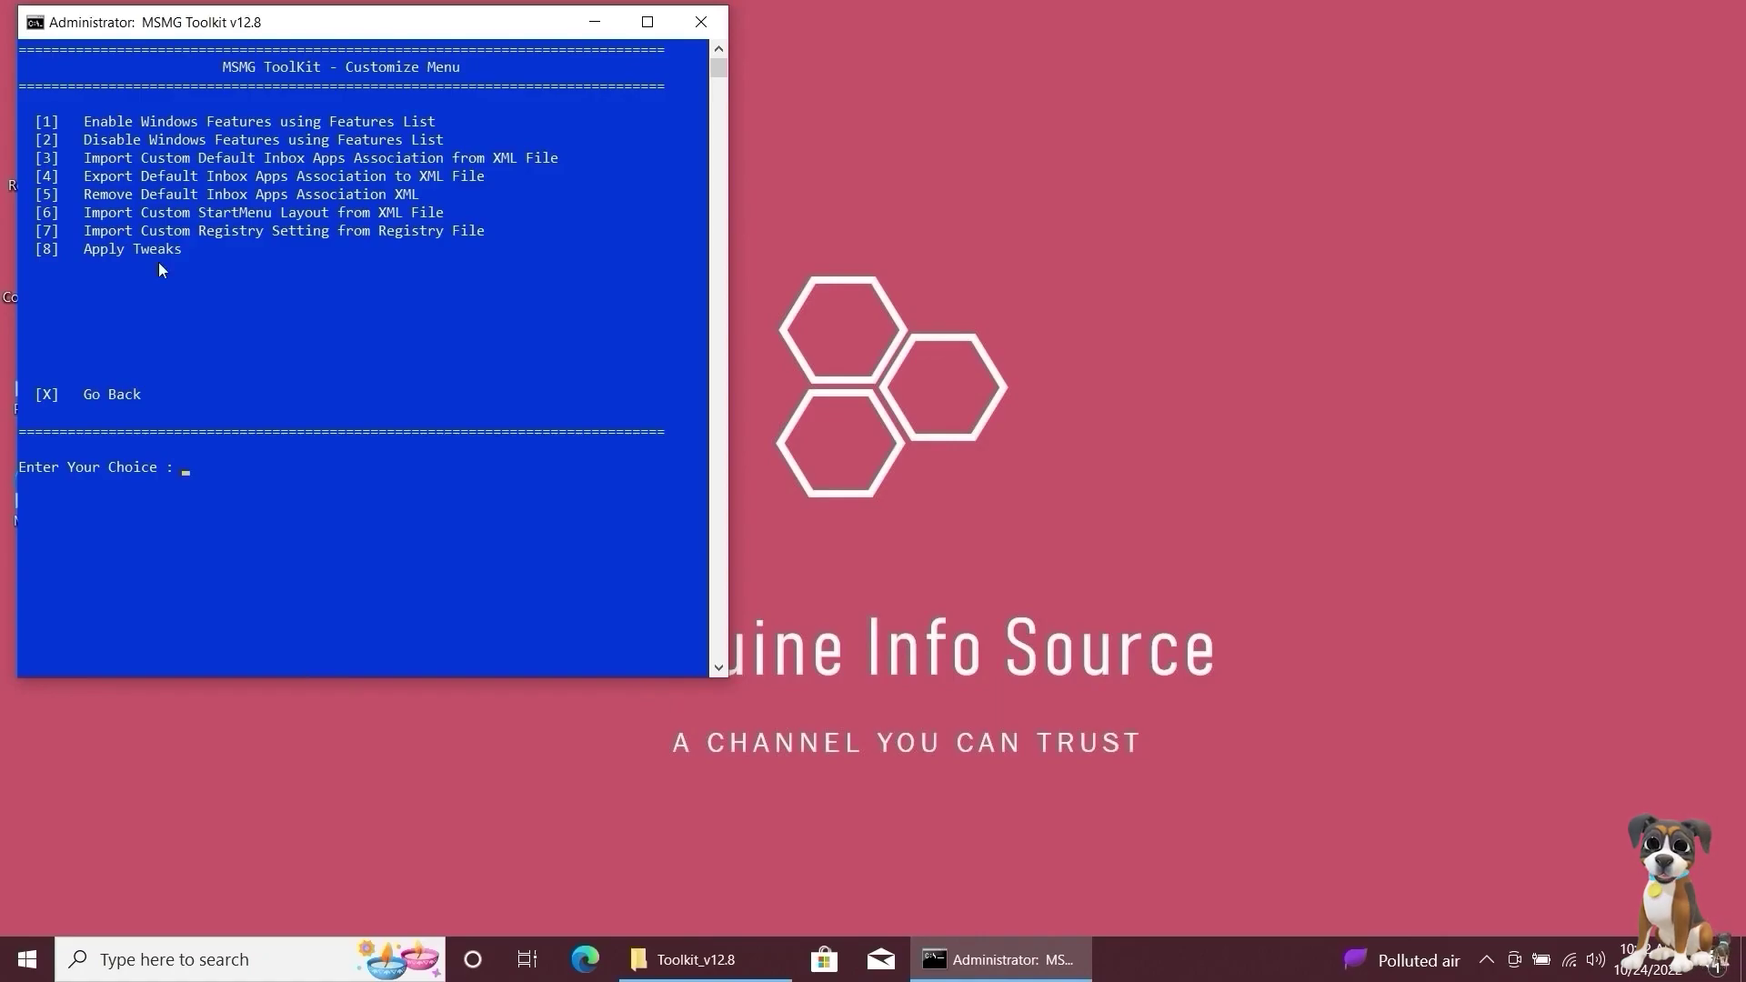
{"action": "type", "text": "8"}
{"action": "key", "text": "Return"}
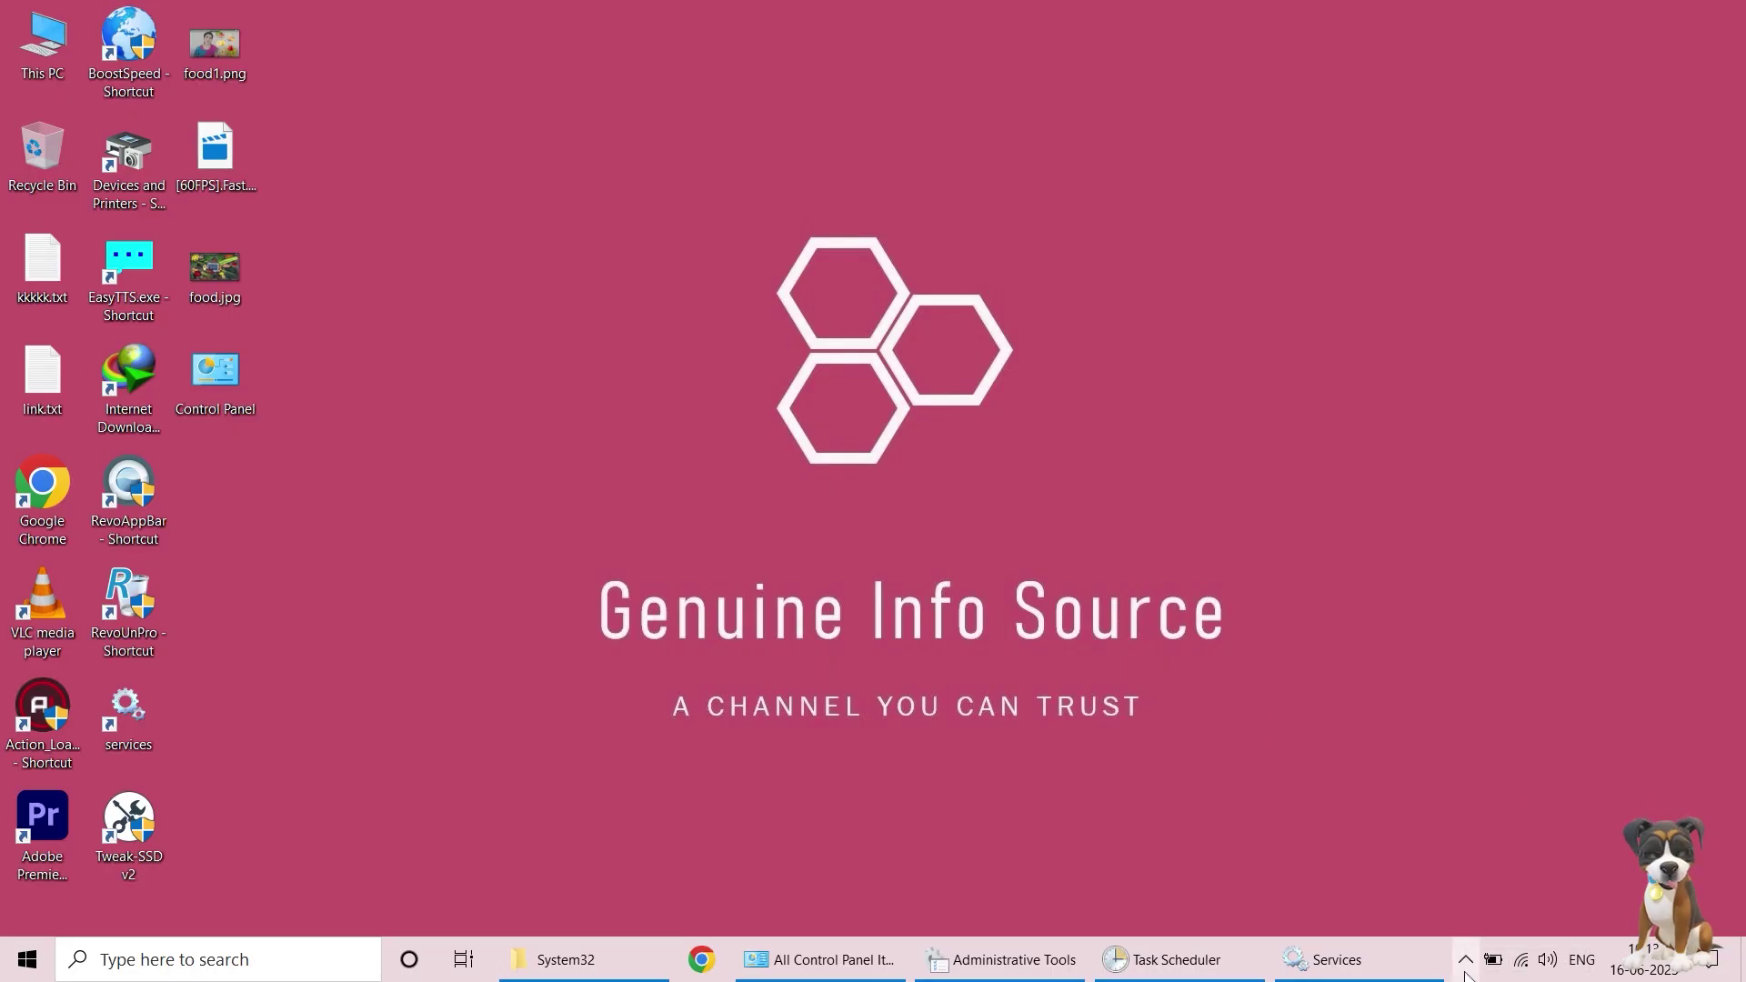
Launch Symantec Endpoint Protection from the tray, approve UAC, and show Configure Firewall Rules.
{"action": "left_click", "coordinate": [1466, 960]}
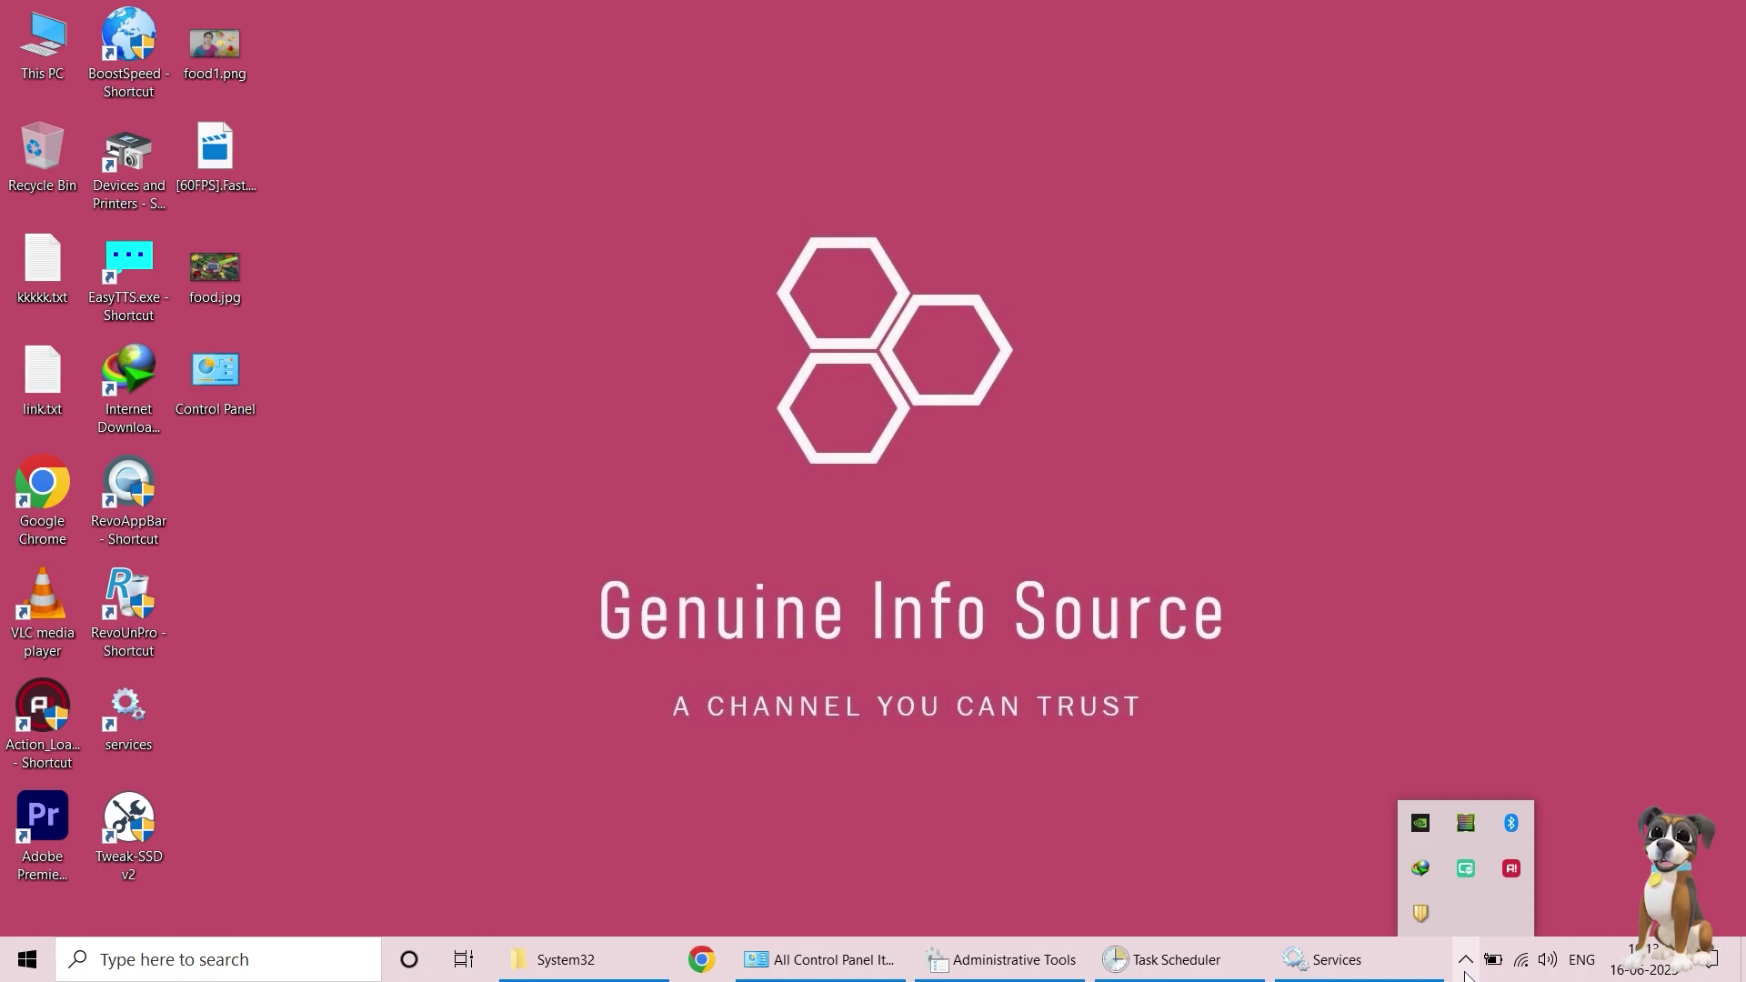
{"action": "double_click", "coordinate": [1425, 917]}
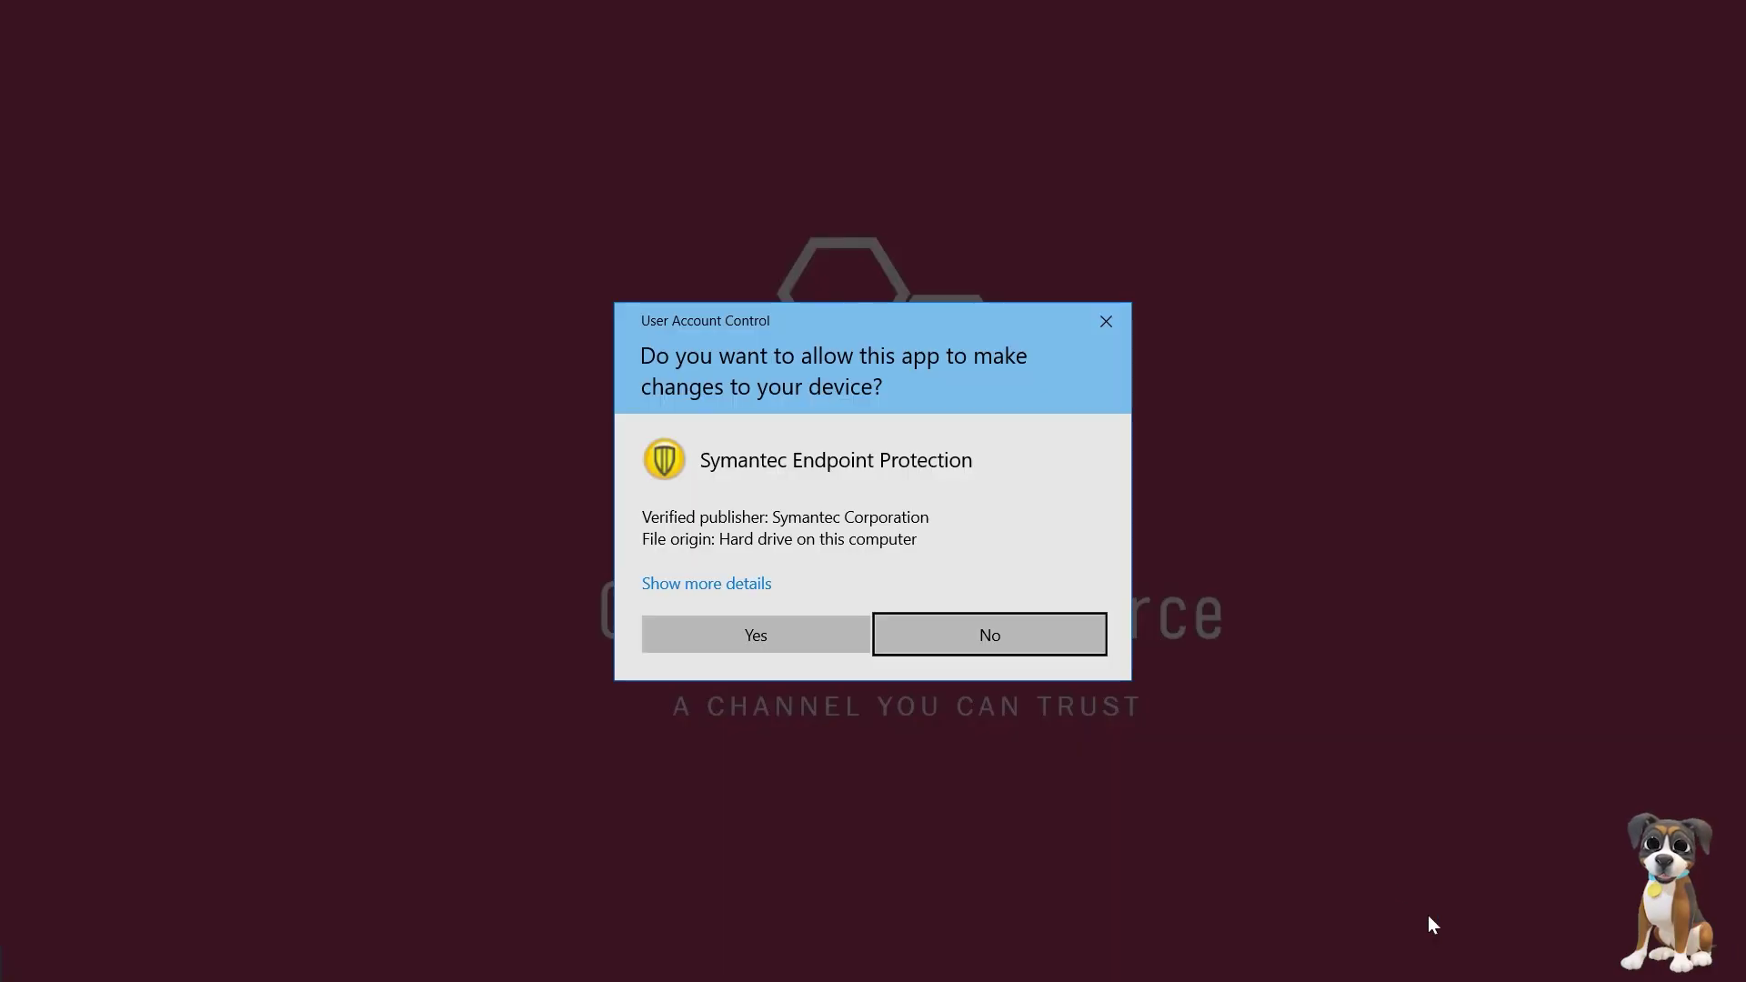
{"action": "left_click", "coordinate": [829, 637]}
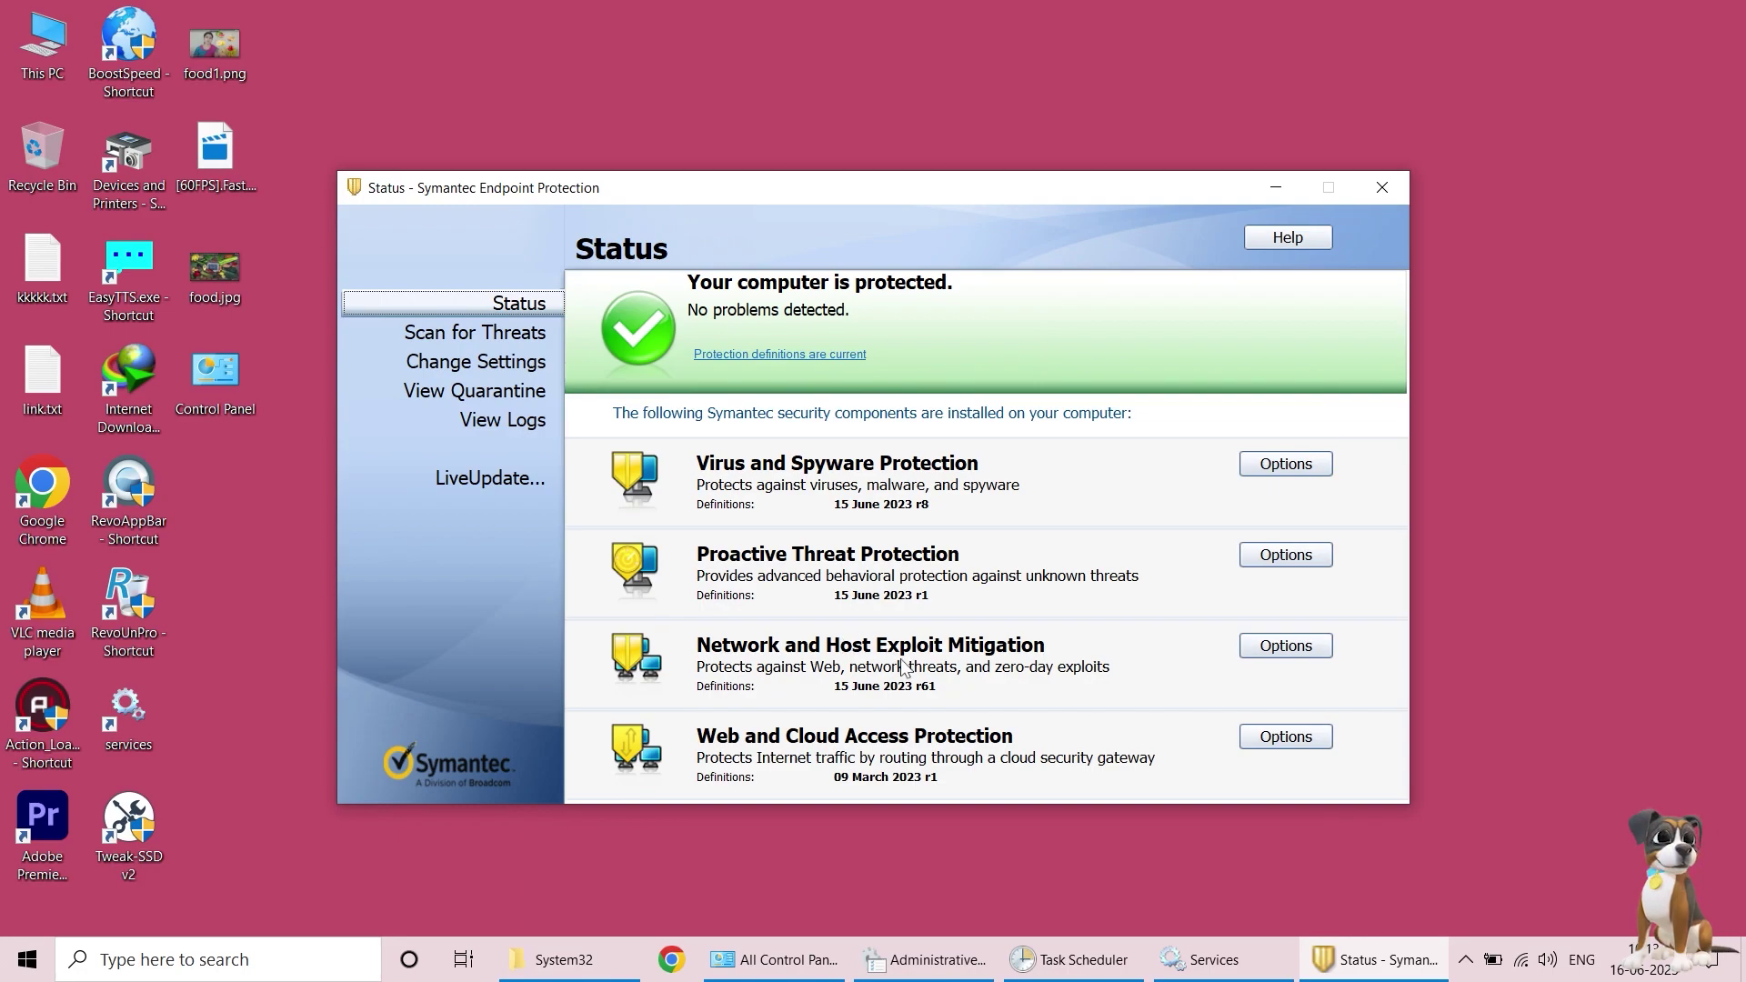
{"action": "left_click", "coordinate": [1245, 661]}
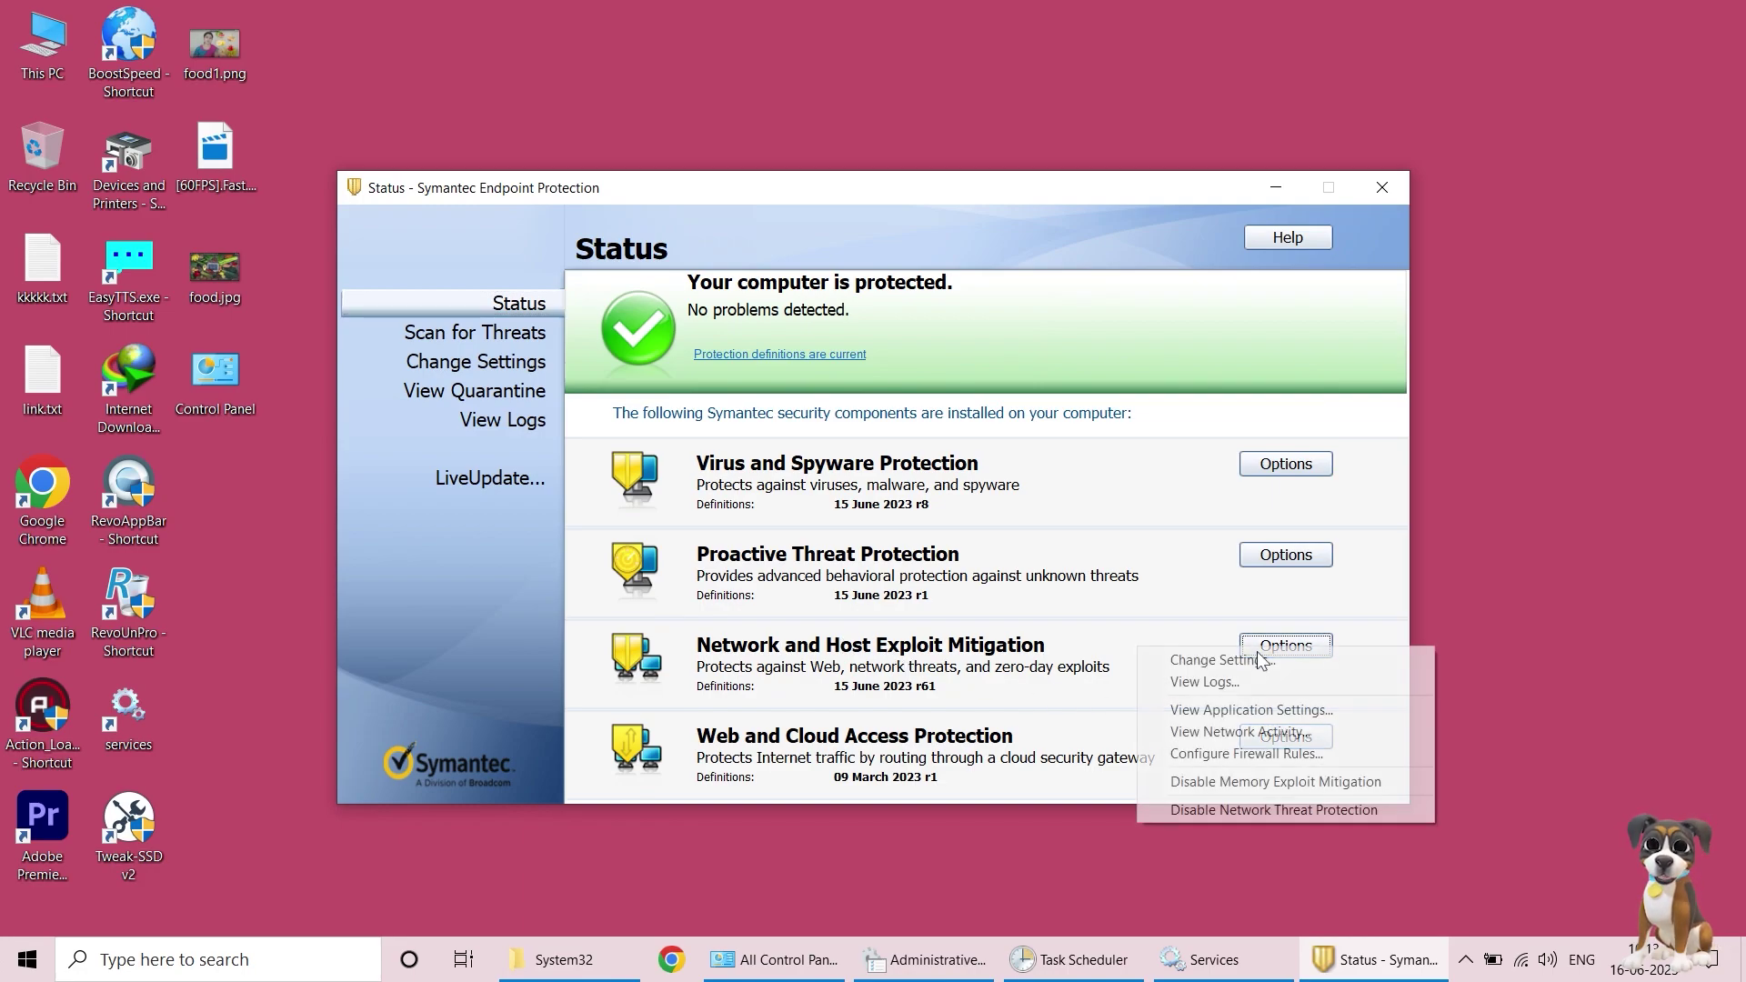
{"action": "left_click", "coordinate": [1240, 753]}
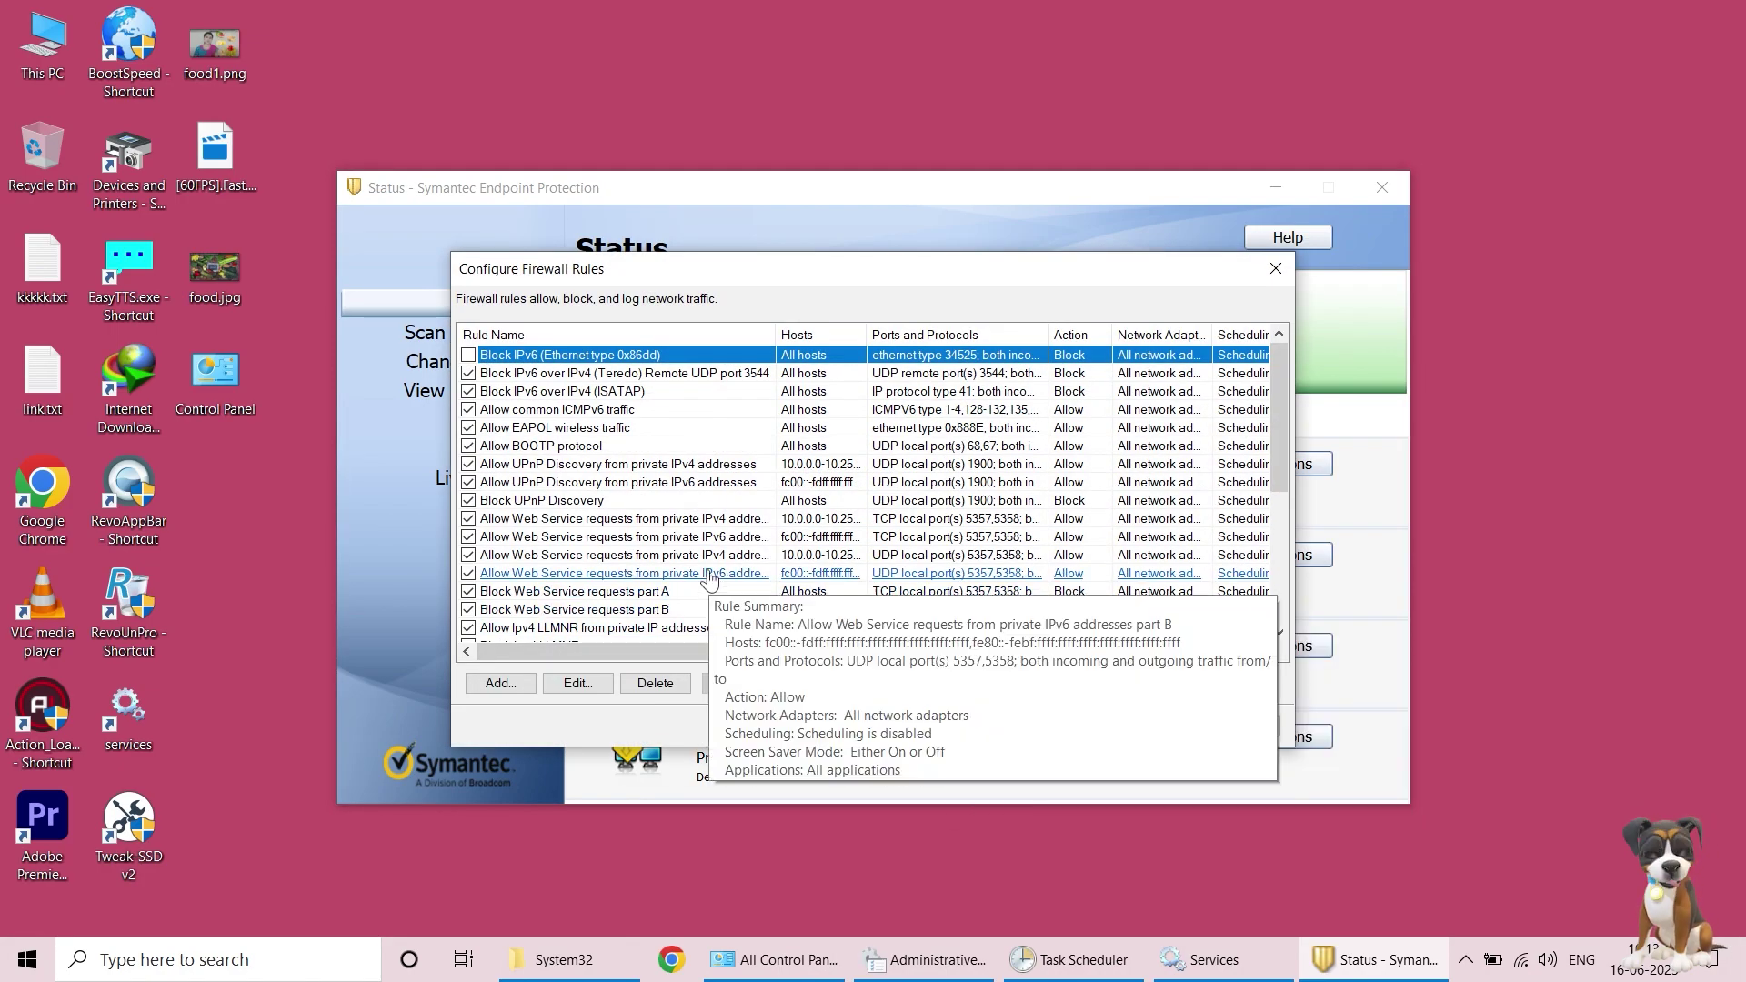
Add a firewall rule named 'block window update' and browse for its application.
{"action": "left_click", "coordinate": [500, 682]}
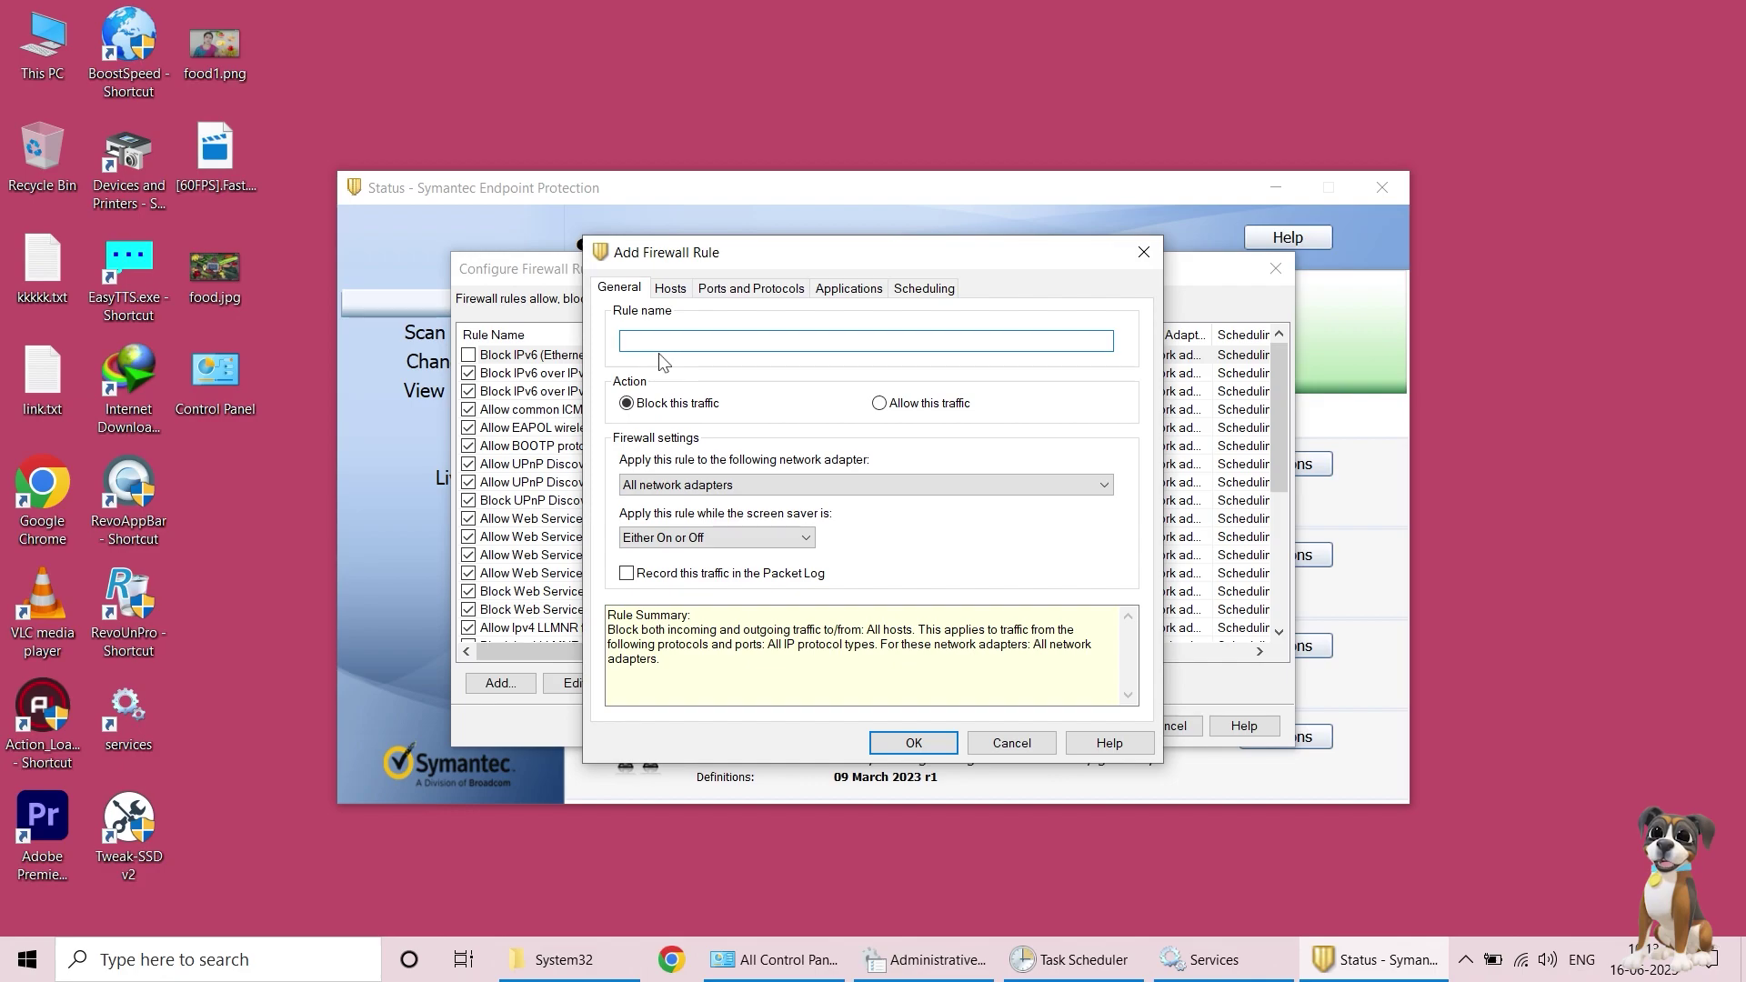
{"action": "type", "text": "block window update"}
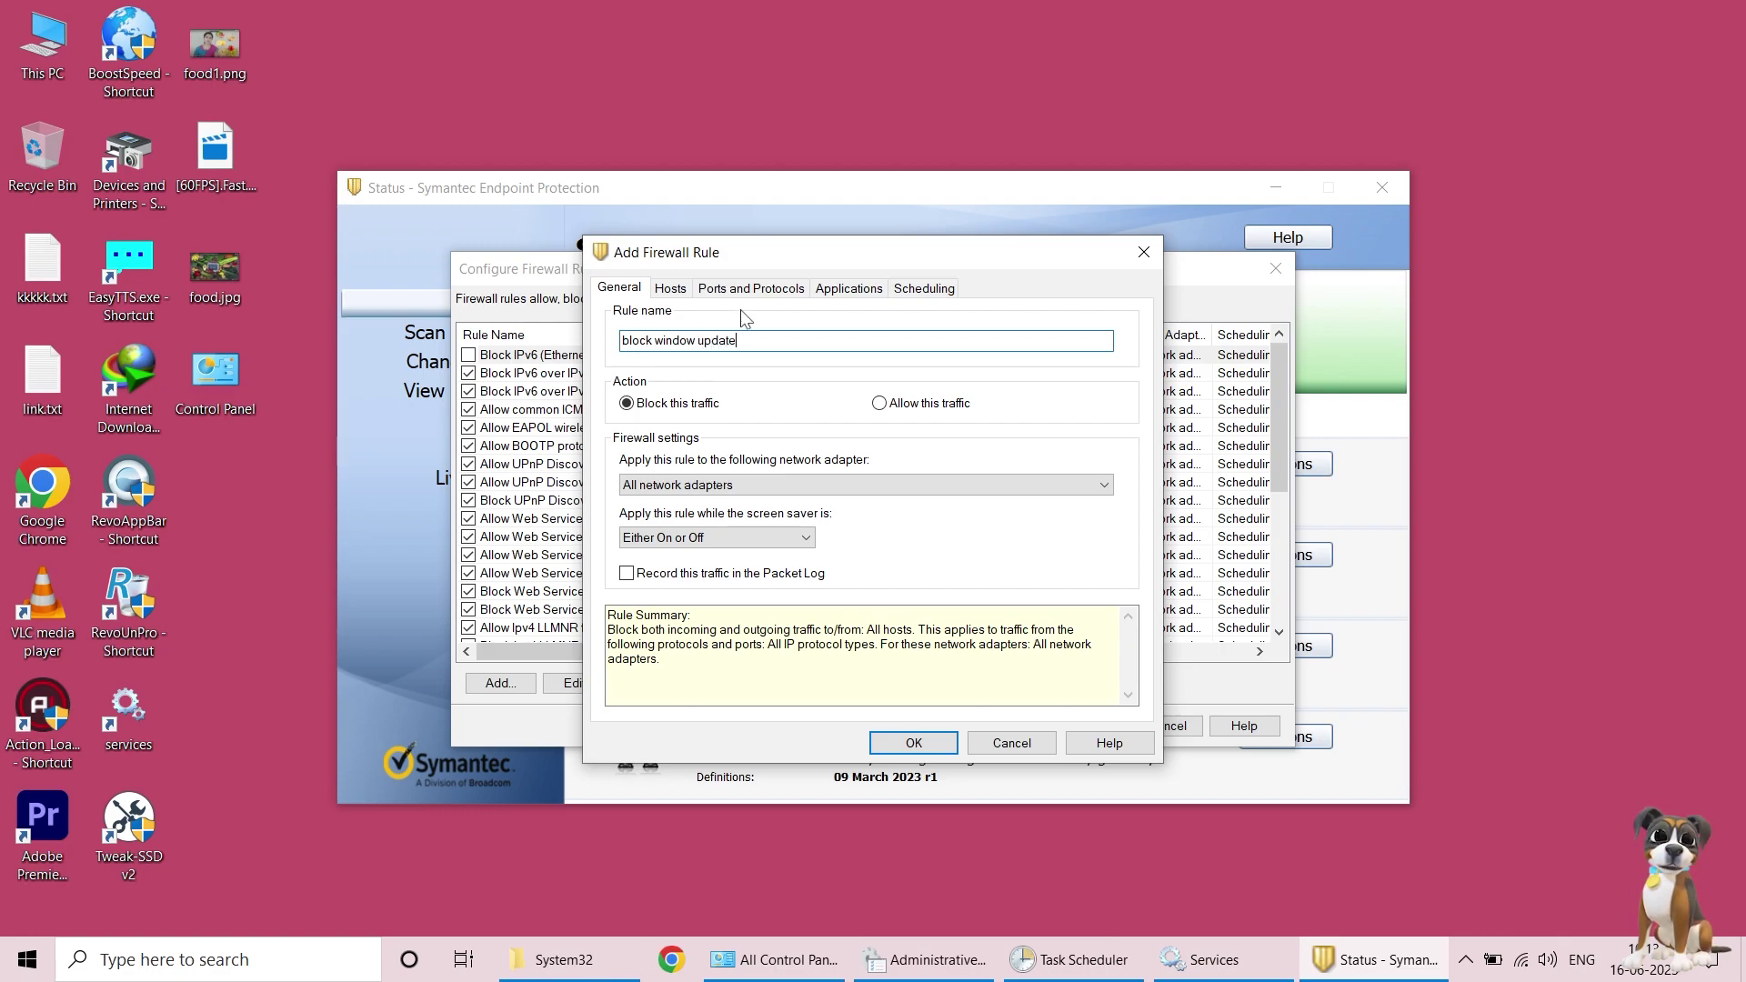
{"action": "left_click", "coordinate": [833, 292]}
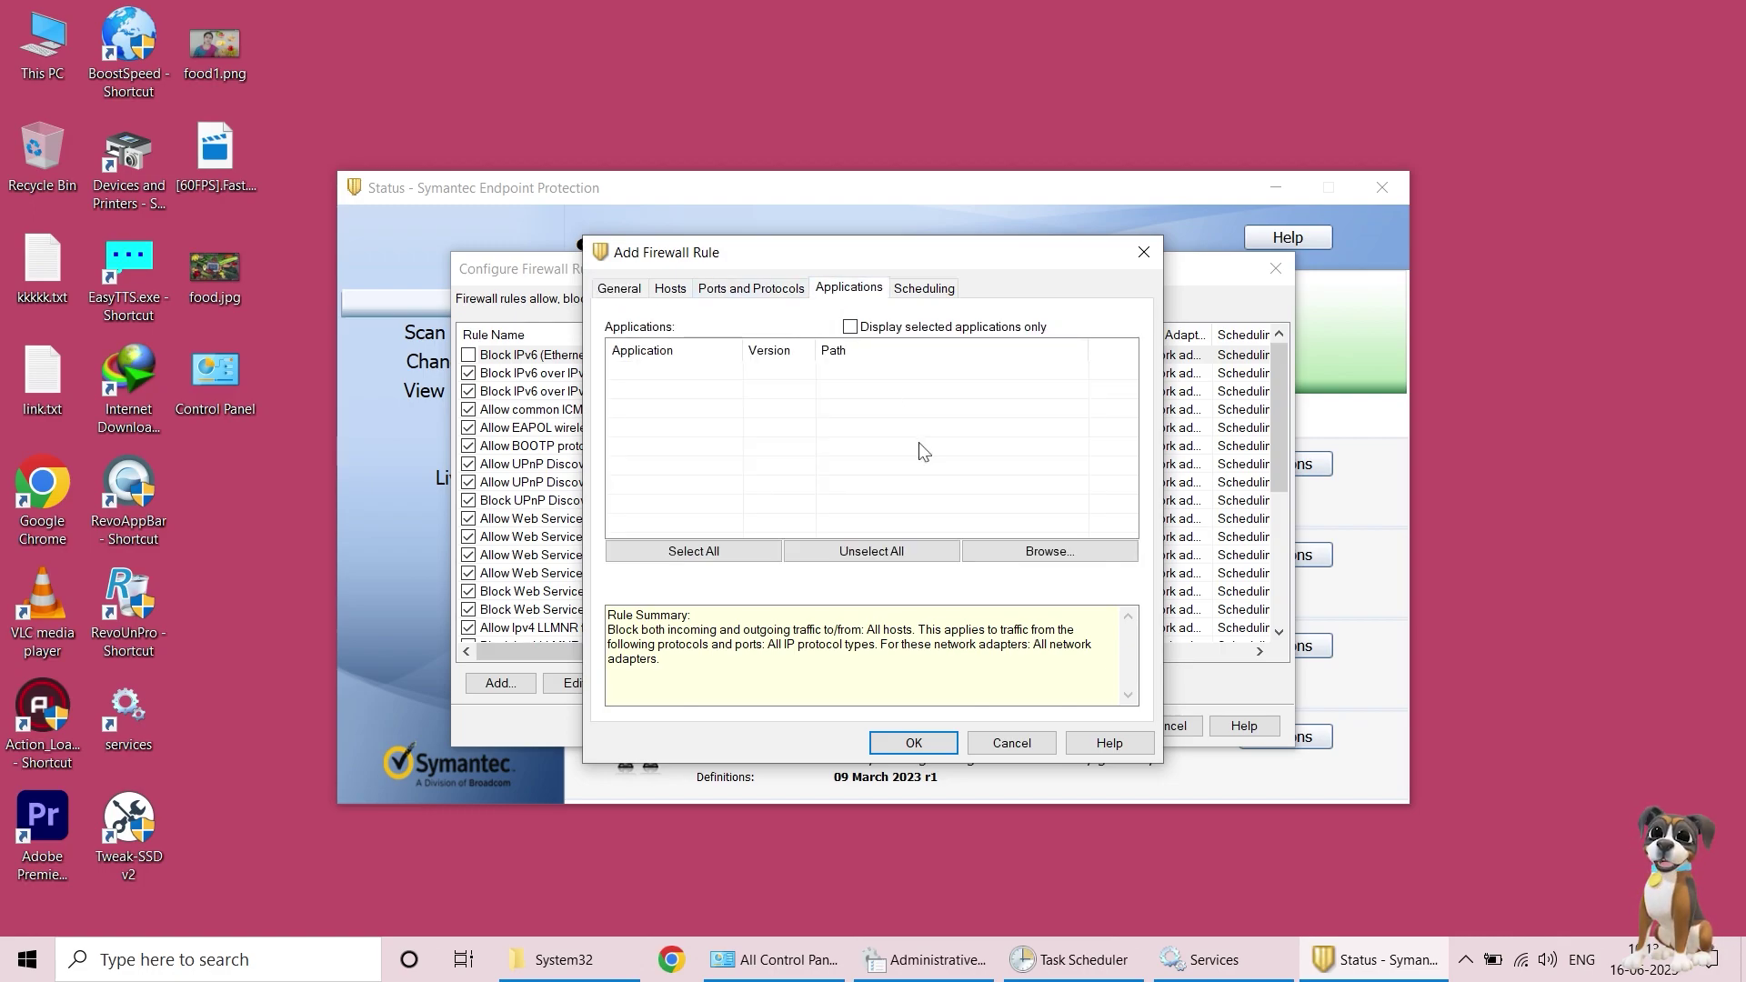
{"action": "left_click", "coordinate": [1030, 552]}
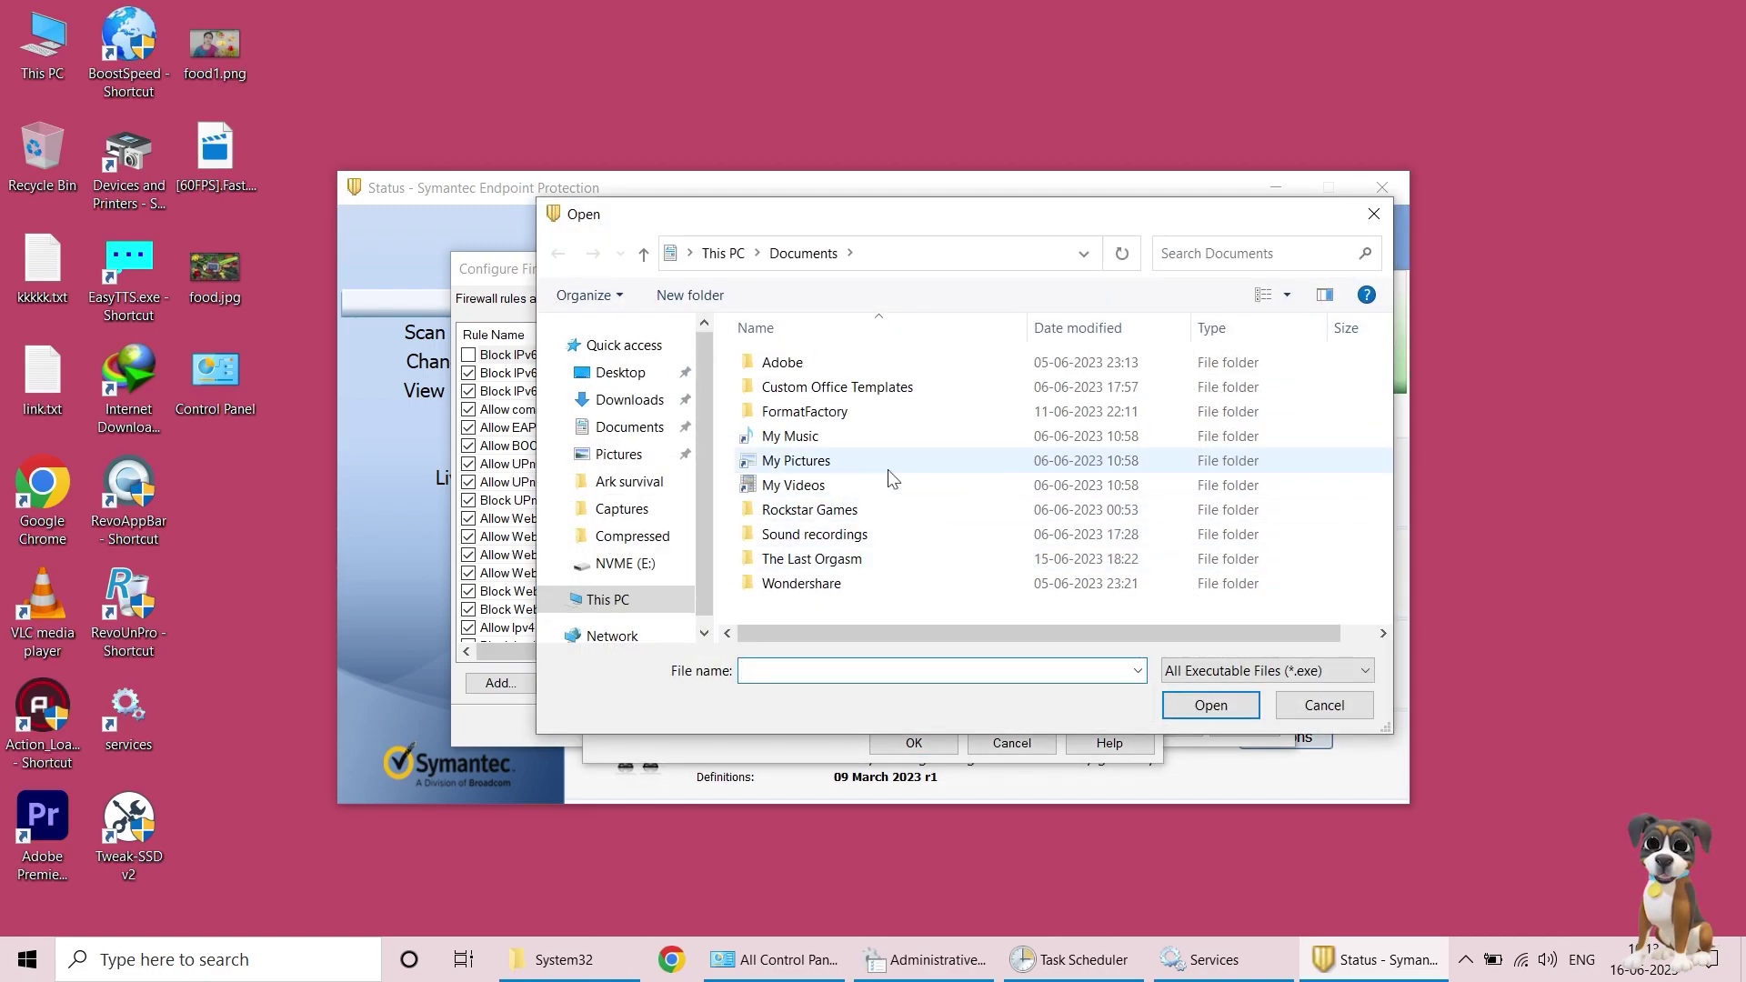
Browse to C:\Windows\System32 and add sc.exe to the blocking rule's applications.
{"action": "left_click", "coordinate": [637, 601]}
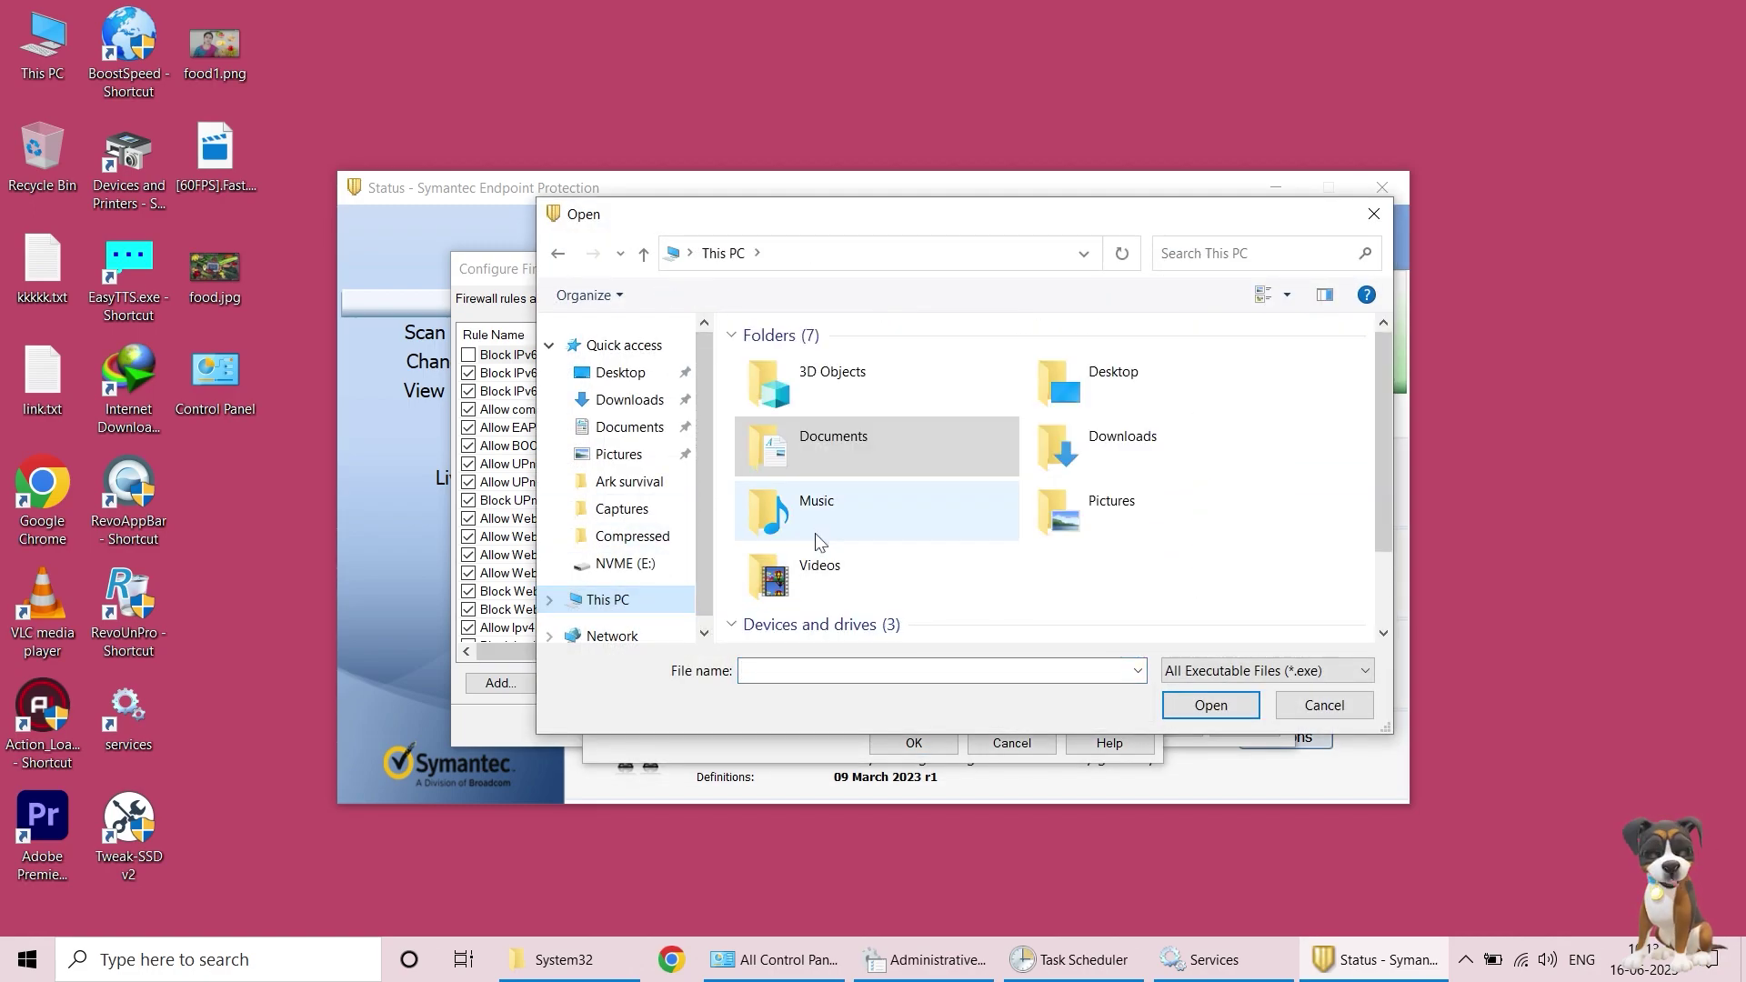
{"action": "scroll", "coordinate": [806, 582], "scroll_direction": "down", "scroll_amount": 2}
{"action": "double_click", "coordinate": [819, 547]}
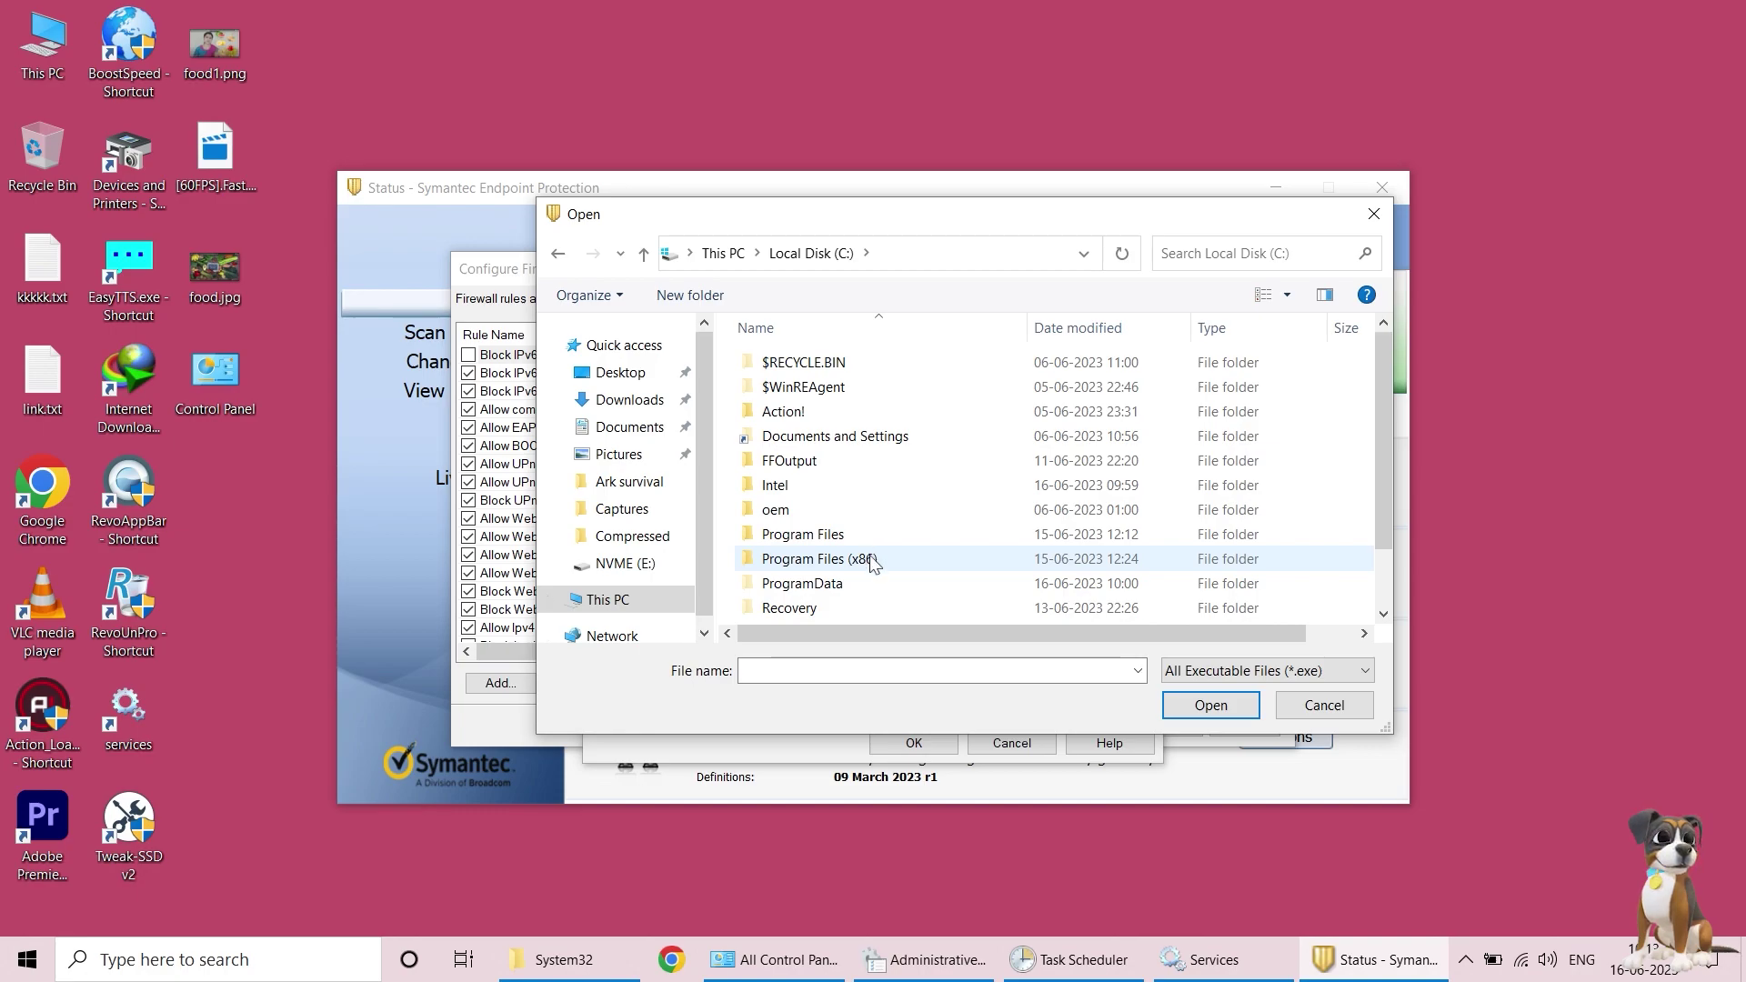
{"action": "scroll", "coordinate": [870, 554], "scroll_direction": "down", "scroll_amount": 1}
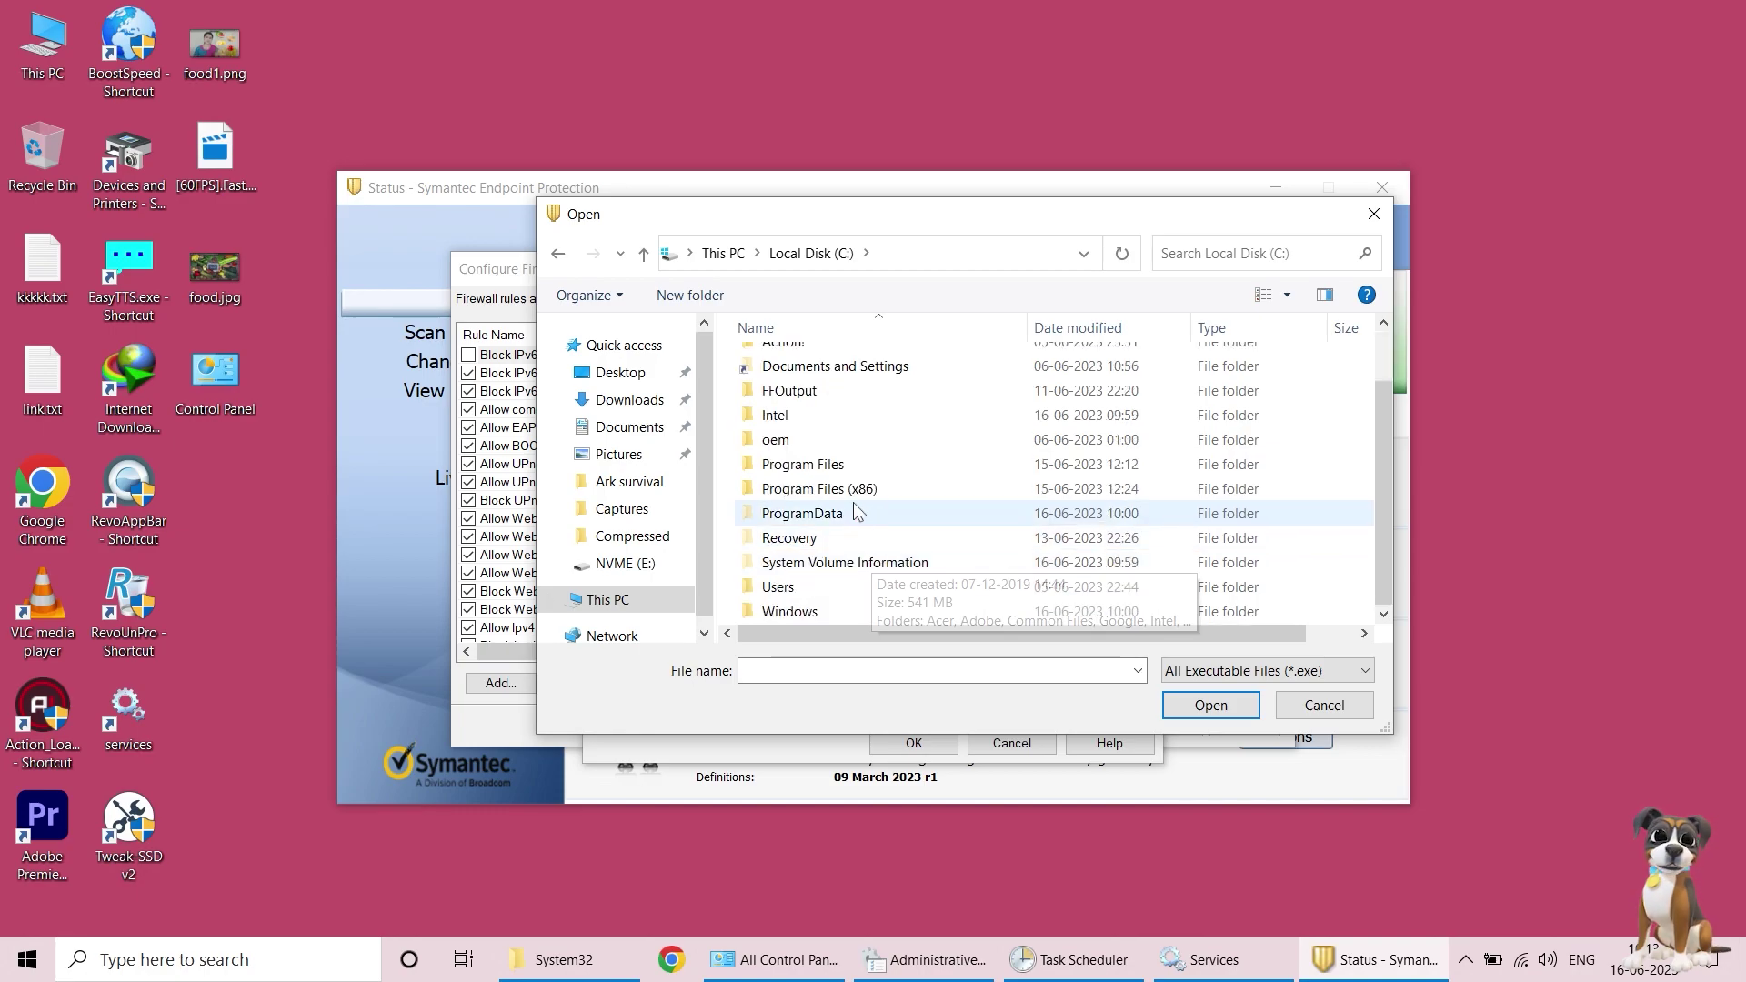
{"action": "double_click", "coordinate": [790, 612]}
{"action": "scroll", "coordinate": [822, 600], "scroll_direction": "down", "scroll_amount": 5}
{"action": "scroll", "coordinate": [822, 600], "scroll_direction": "down", "scroll_amount": 4}
{"action": "scroll", "coordinate": [821, 601], "scroll_direction": "down", "scroll_amount": 5}
{"action": "scroll", "coordinate": [821, 600], "scroll_direction": "down", "scroll_amount": 4}
{"action": "scroll", "coordinate": [822, 601], "scroll_direction": "down", "scroll_amount": 1}
{"action": "left_click", "coordinate": [816, 369]}
{"action": "double_click", "coordinate": [815, 368]}
{"action": "scroll", "coordinate": [851, 513], "scroll_direction": "down", "scroll_amount": 3}
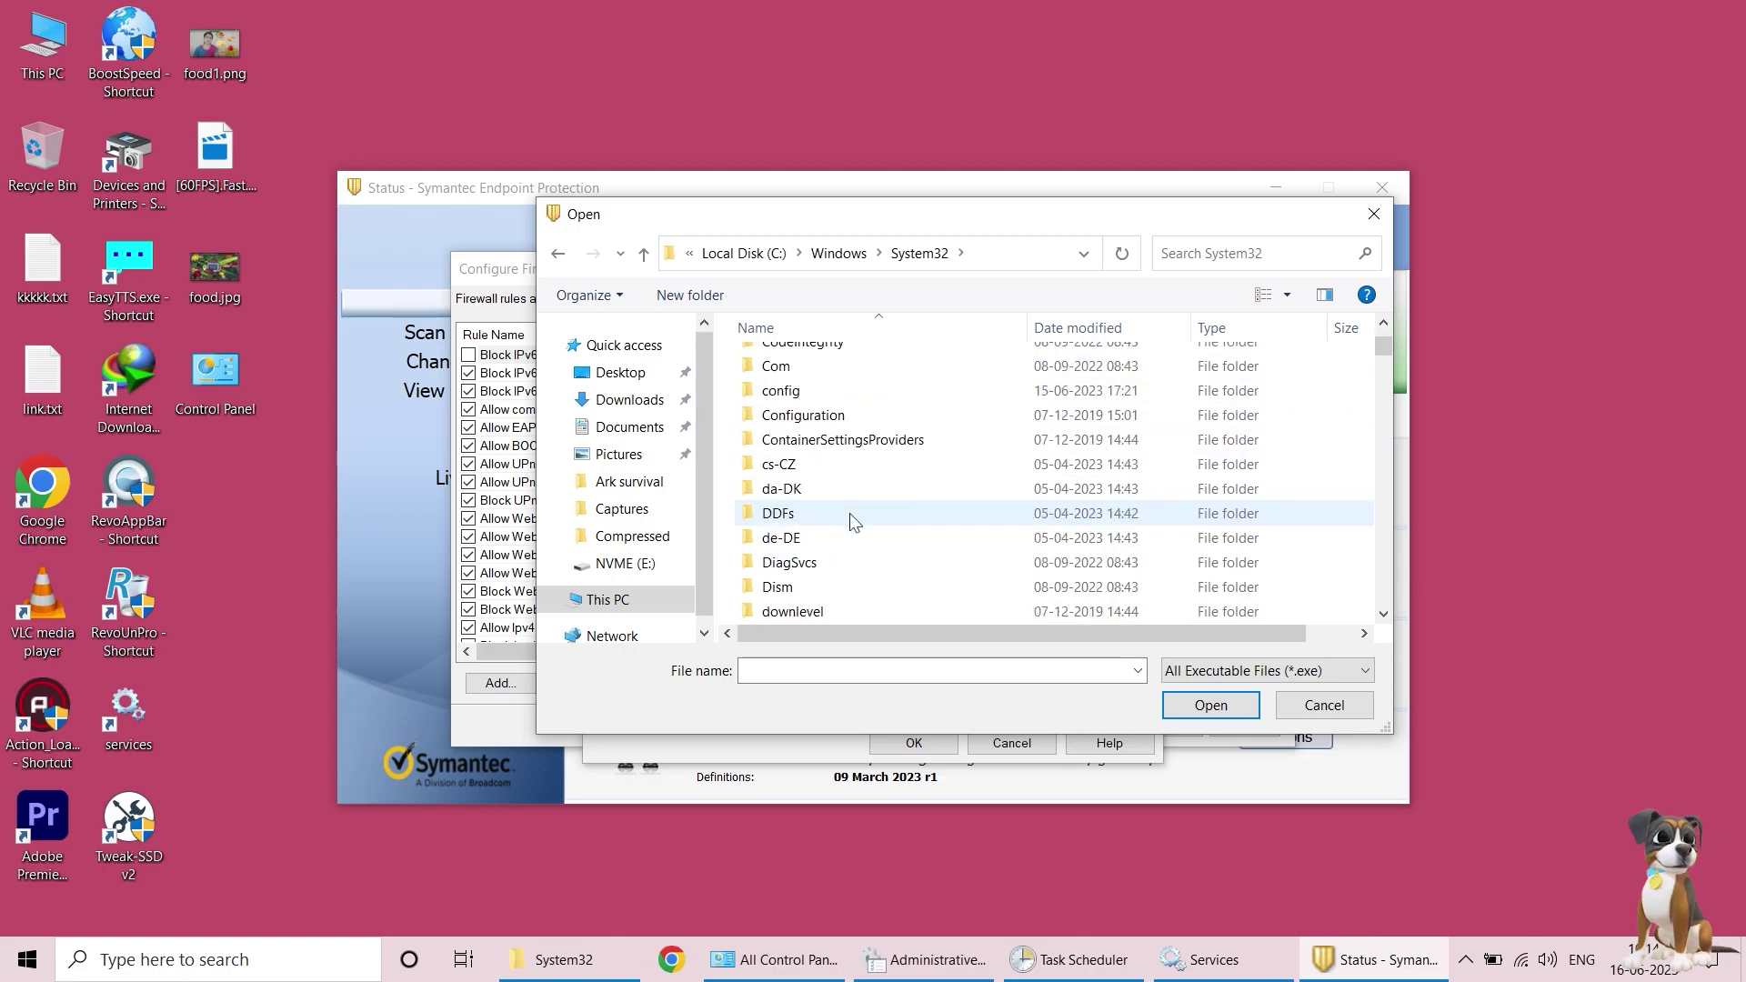
{"action": "scroll", "coordinate": [850, 513], "scroll_direction": "down", "scroll_amount": 3}
{"action": "scroll", "coordinate": [851, 514], "scroll_direction": "down", "scroll_amount": 3}
{"action": "left_click", "coordinate": [833, 671]}
{"action": "type", "text": "sc"}
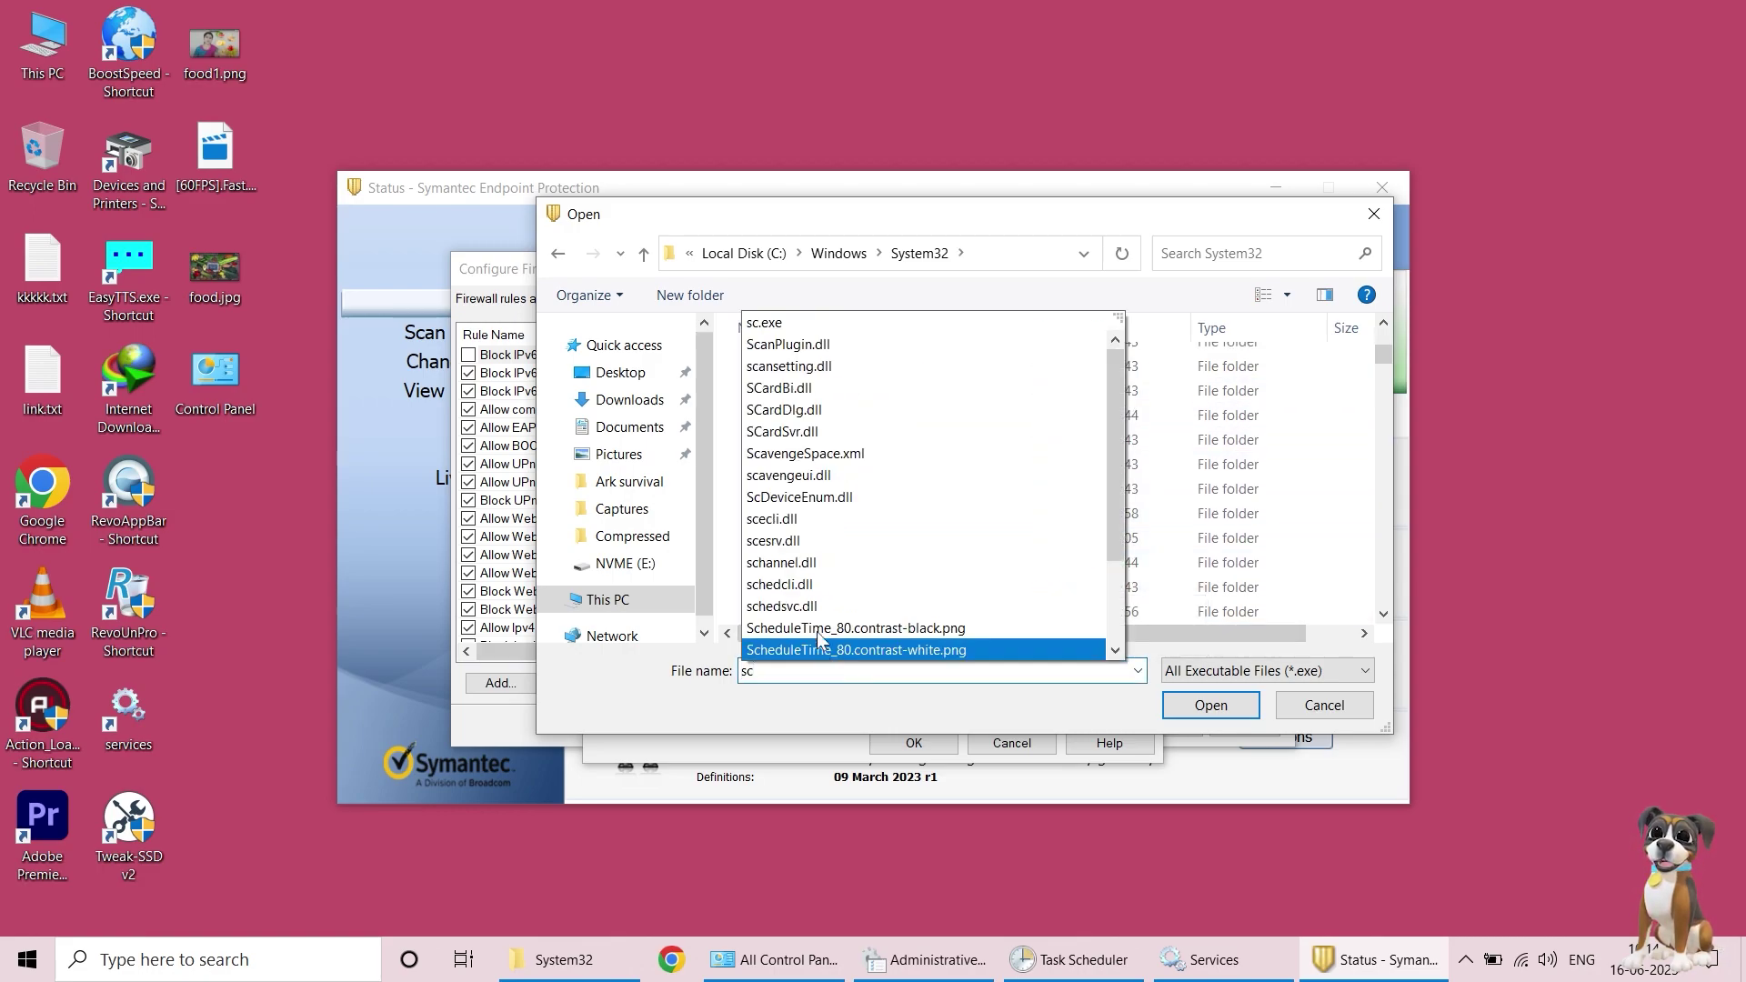
{"action": "left_click", "coordinate": [780, 327]}
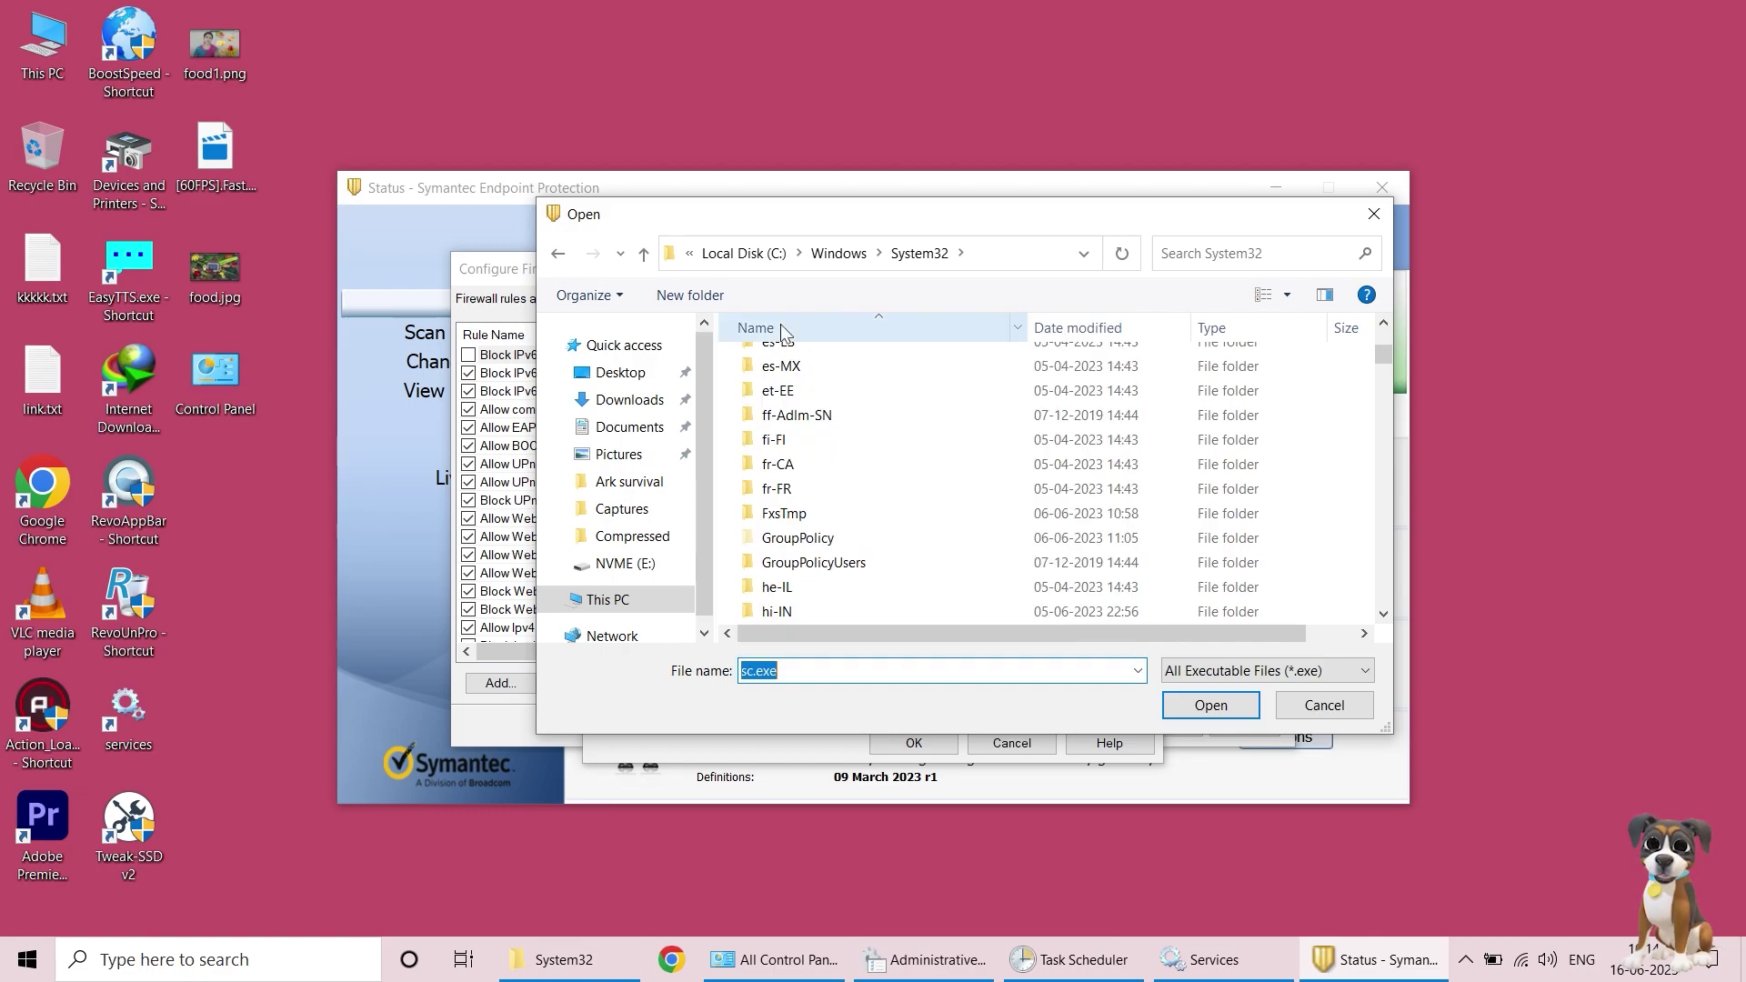
{"action": "left_click", "coordinate": [1209, 709]}
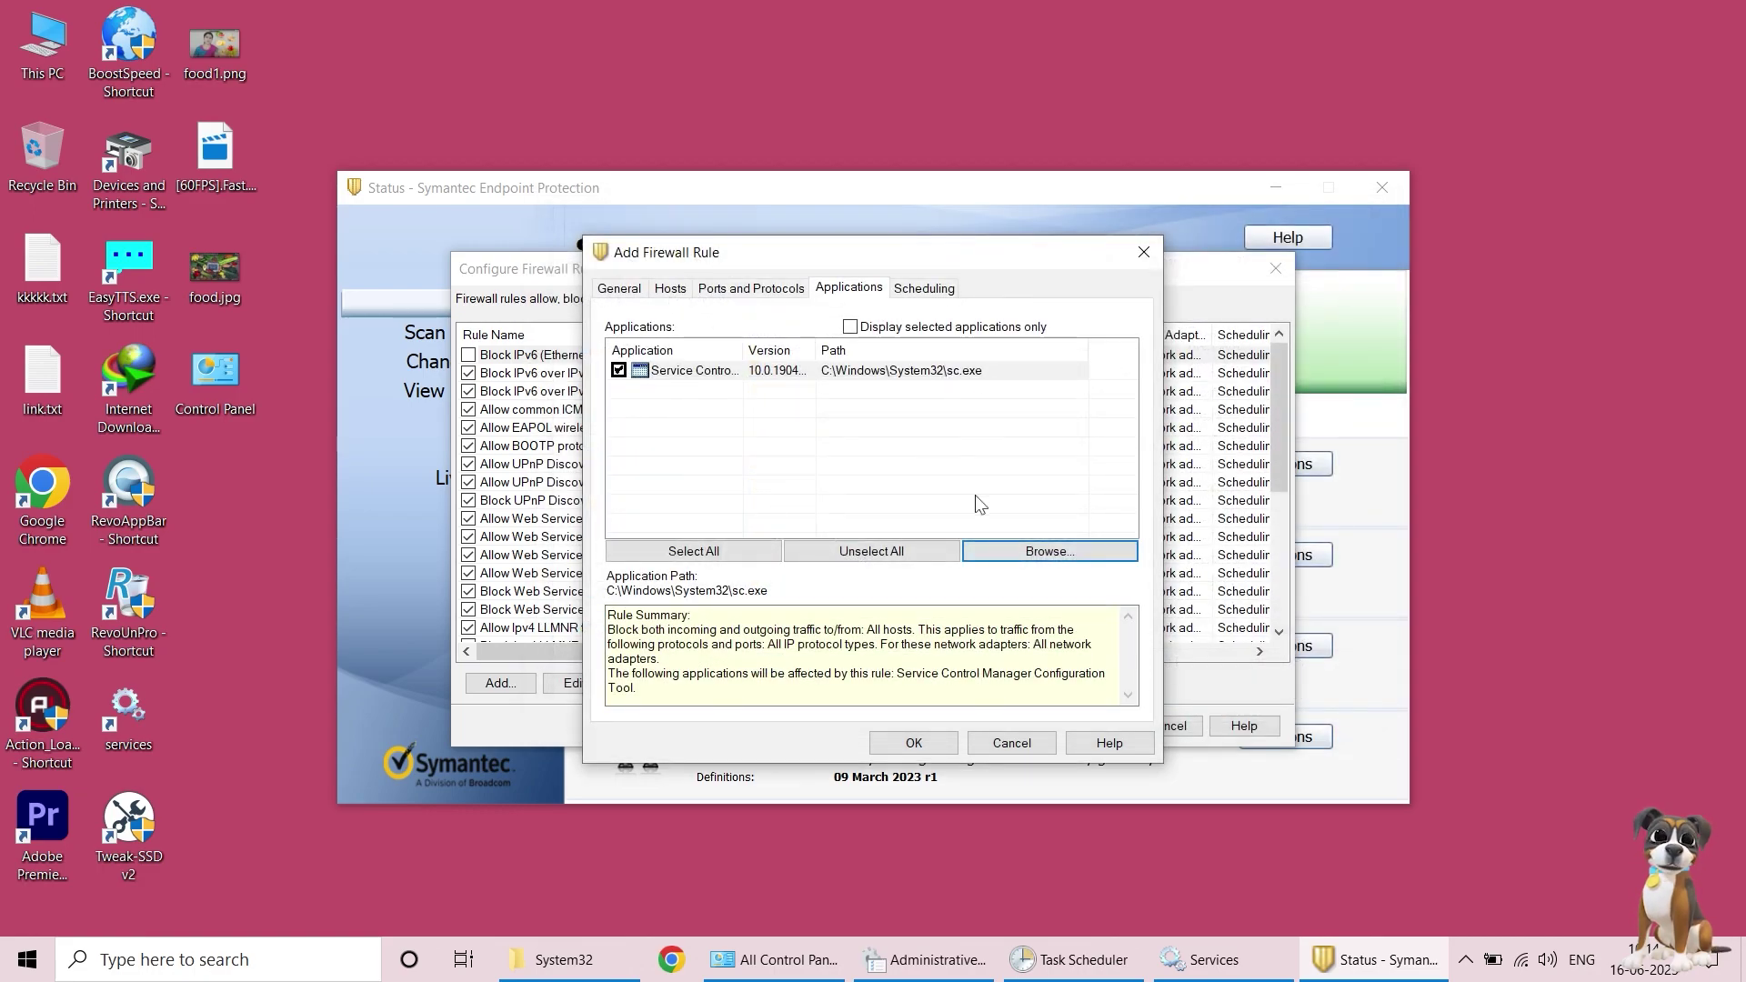
Save the sc.exe blocking rule and bring the Services window forward.
{"action": "left_click", "coordinate": [931, 748]}
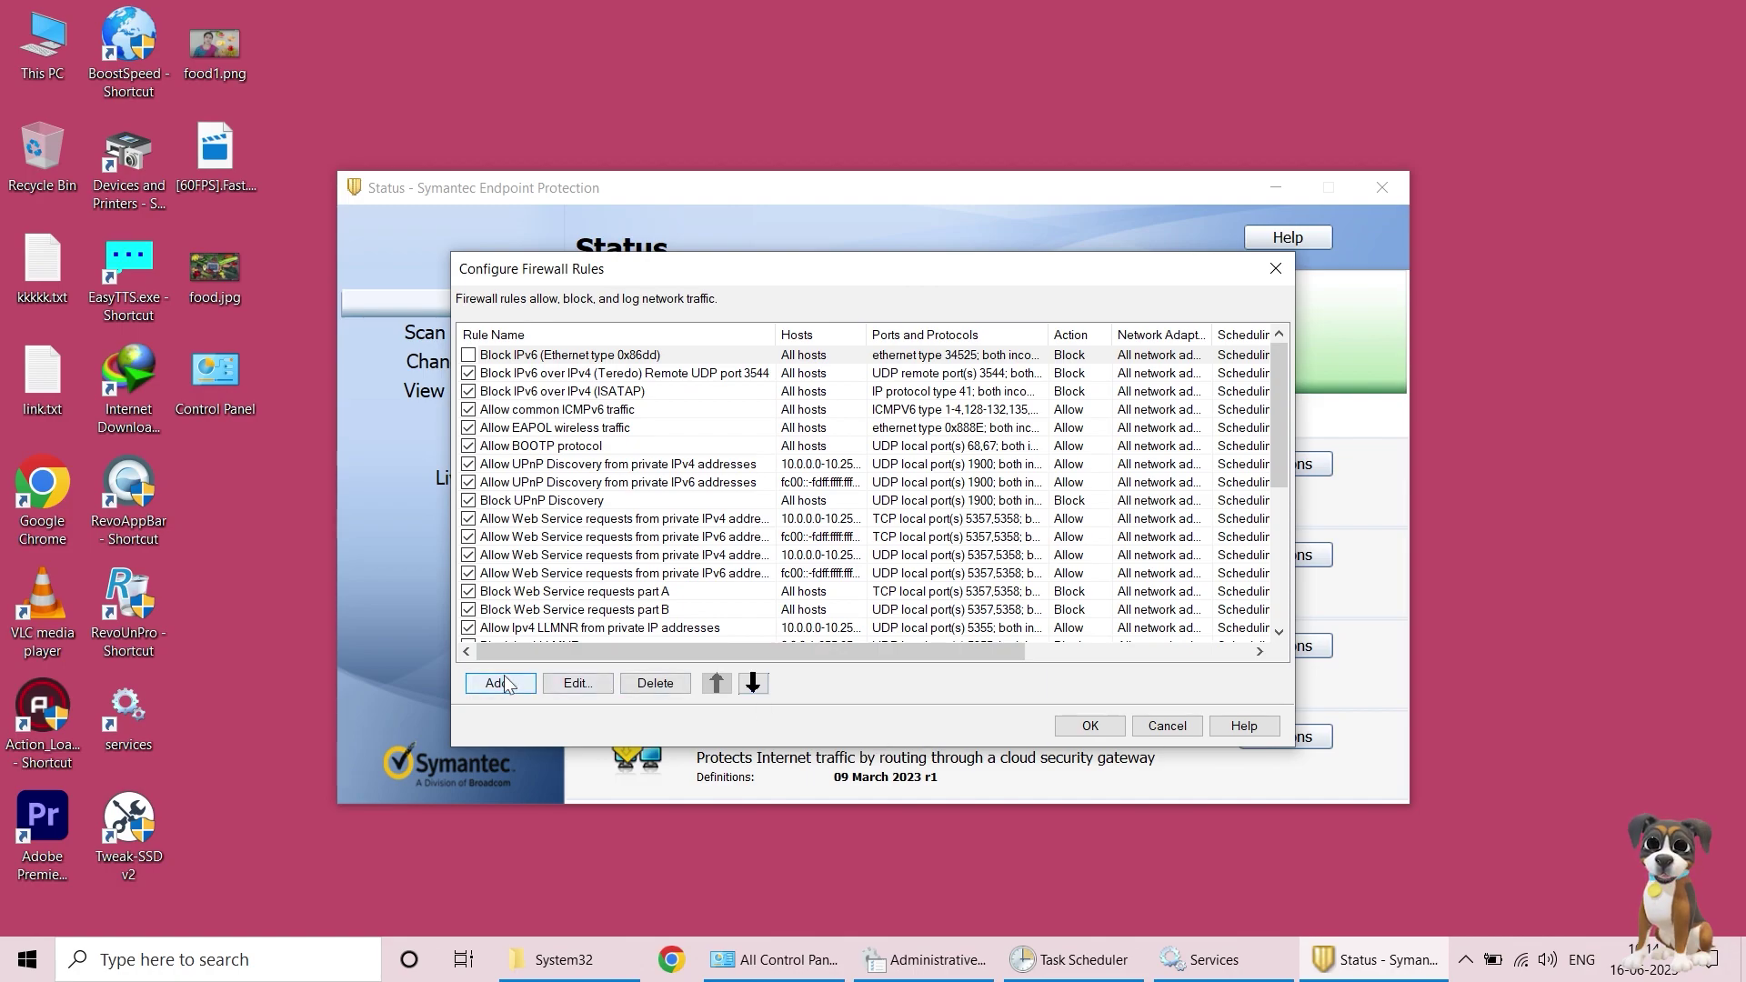
{"action": "left_click", "coordinate": [1198, 962]}
Review the Scheduled Start task's sc.exe start action without changes, then close Task Scheduler.
{"action": "left_click", "coordinate": [1198, 962]}
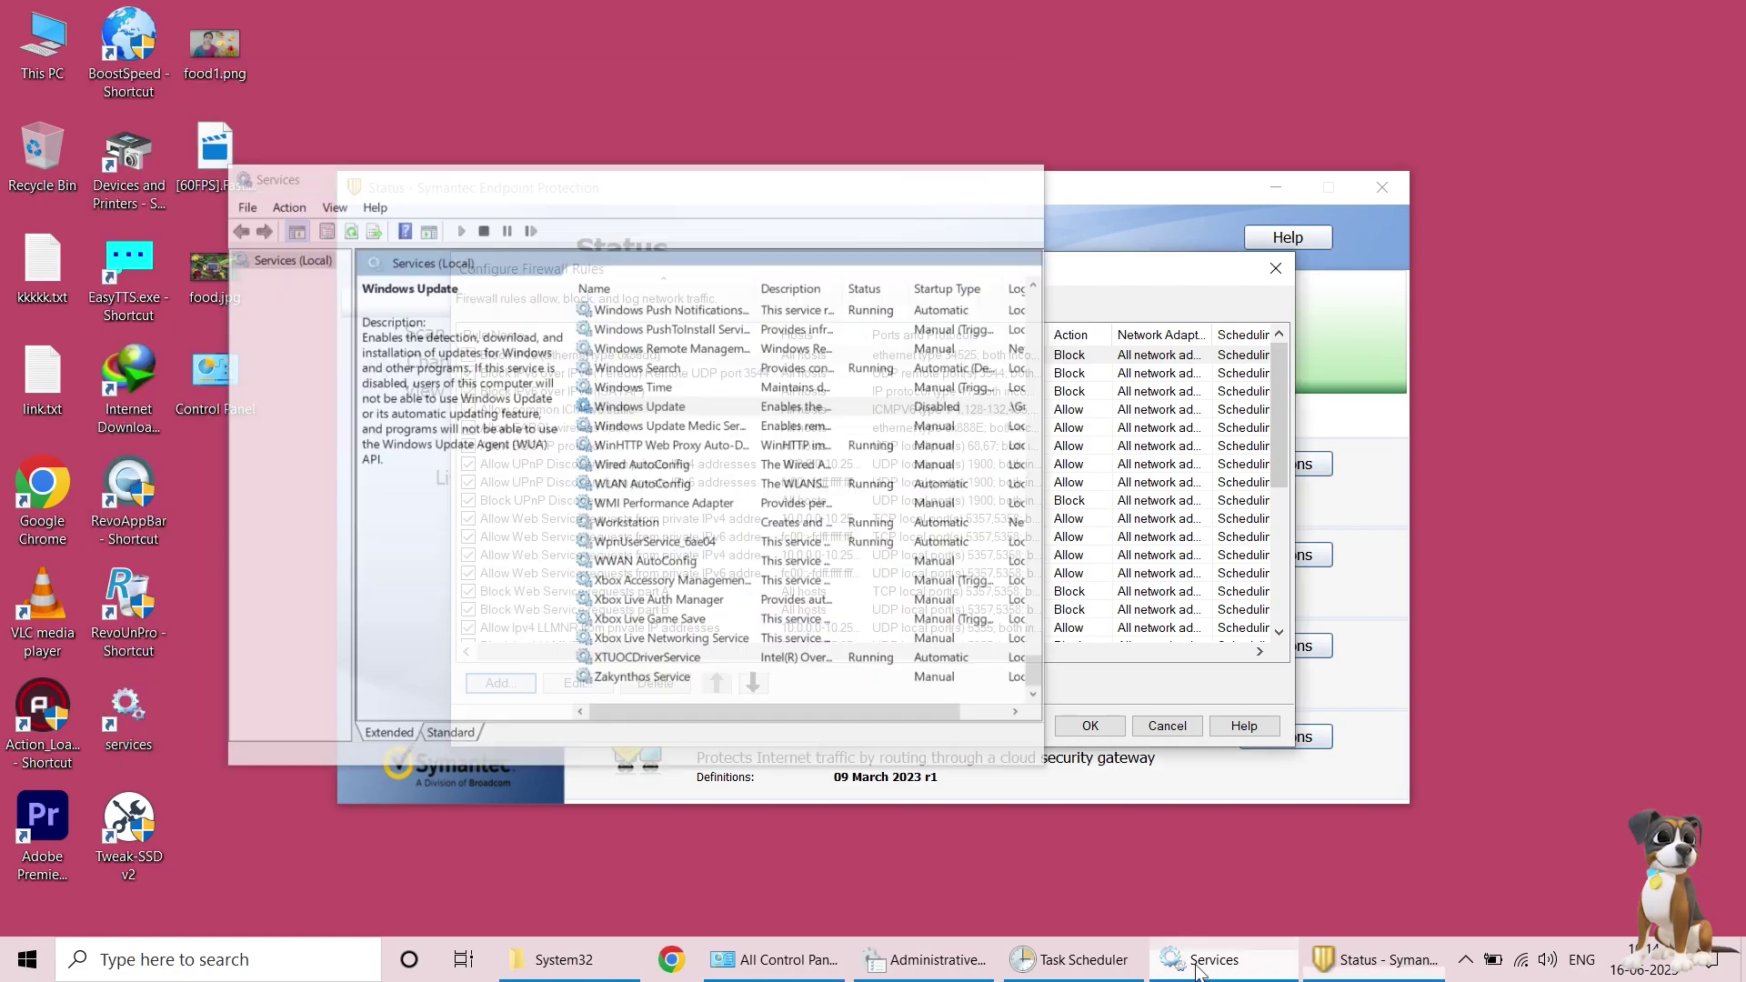
{"action": "left_click", "coordinate": [1078, 960]}
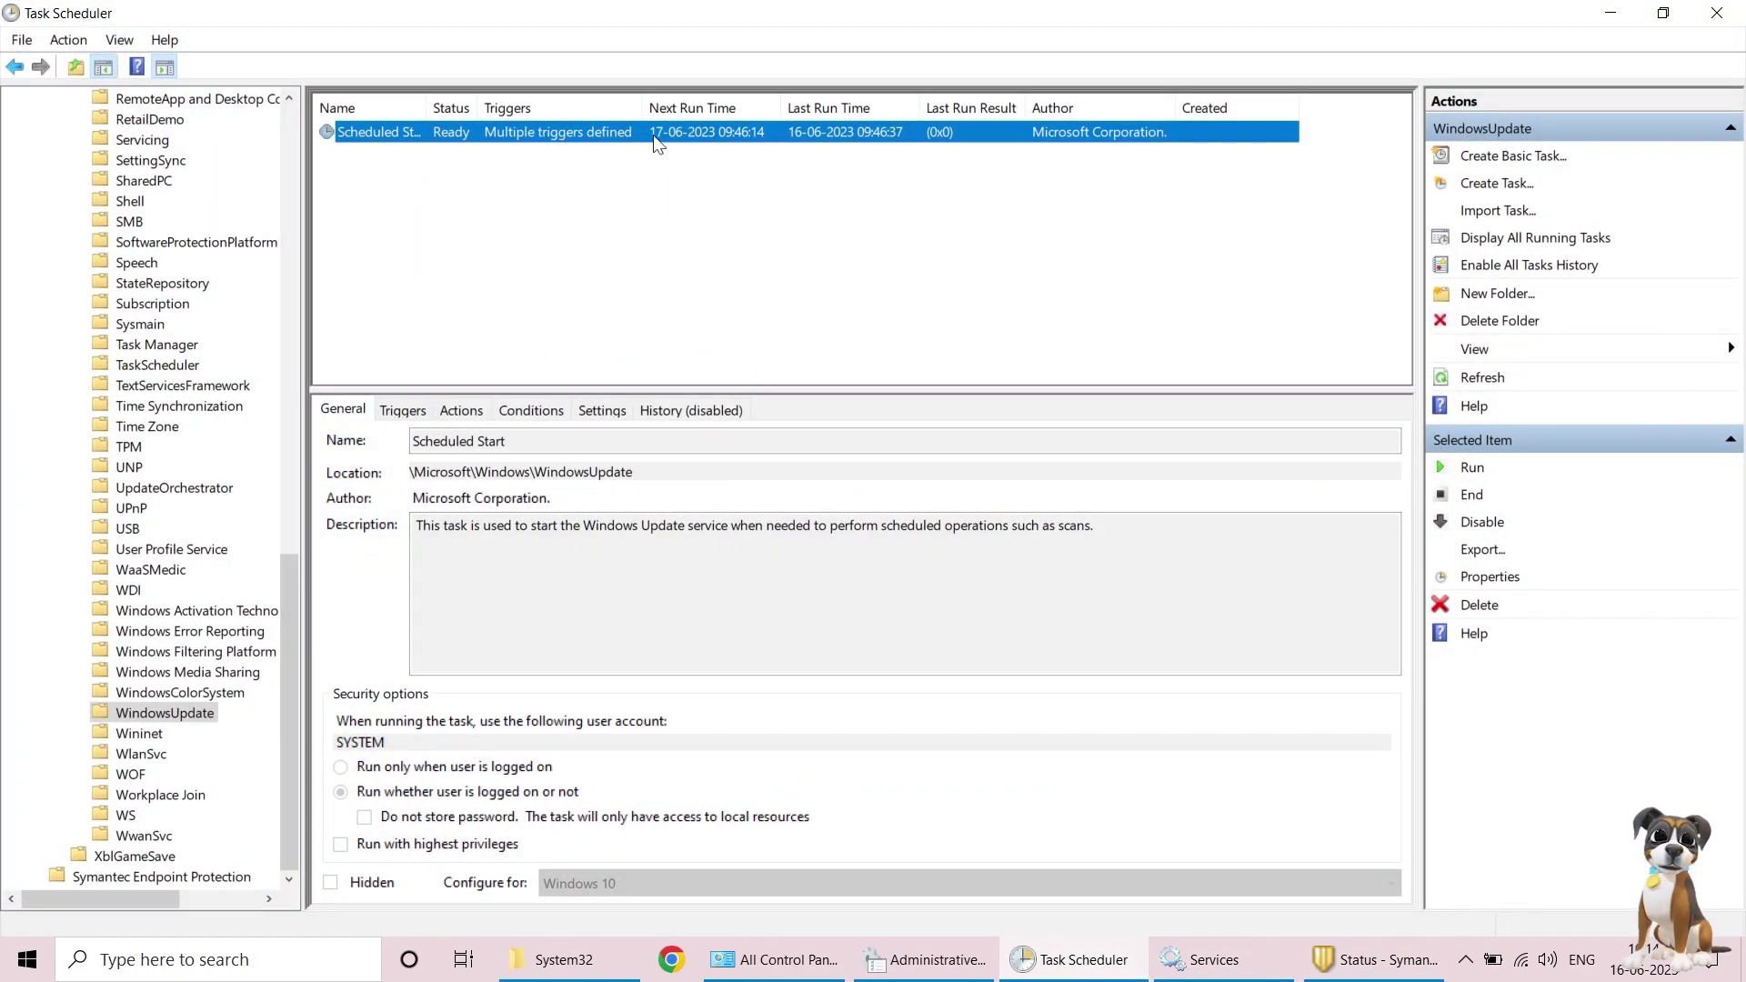
{"action": "double_click", "coordinate": [657, 134]}
{"action": "left_click", "coordinate": [236, 121]}
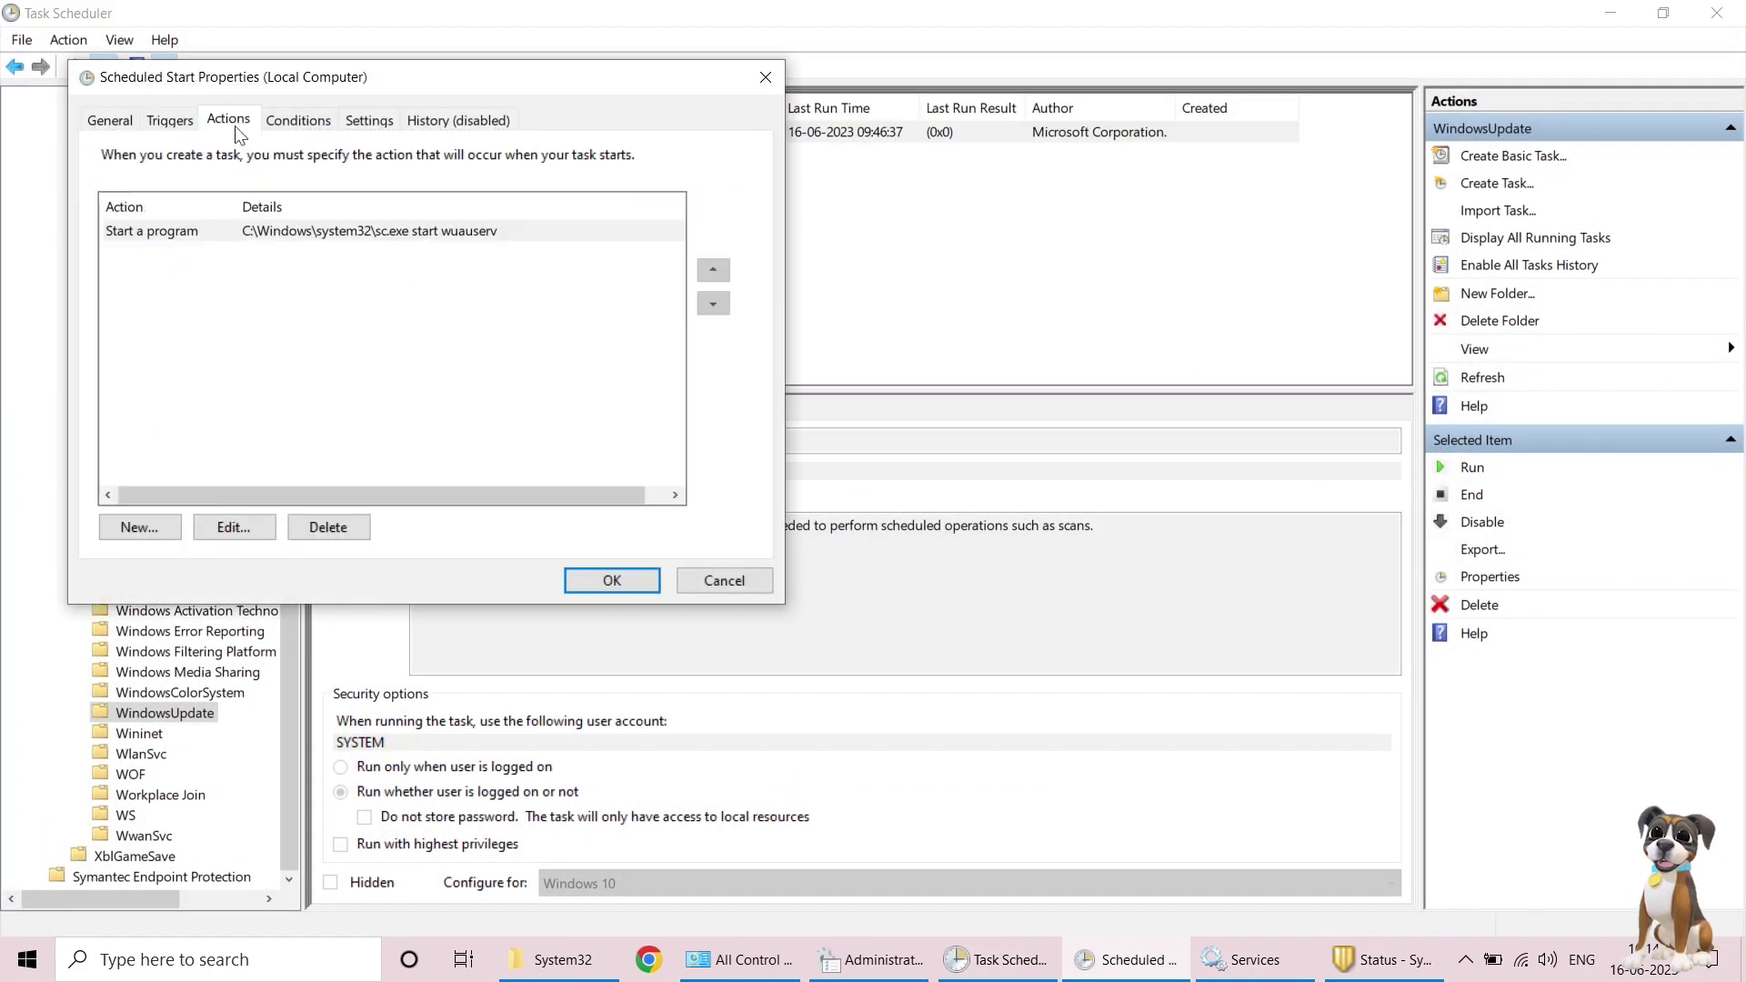
{"action": "left_click", "coordinate": [377, 234]}
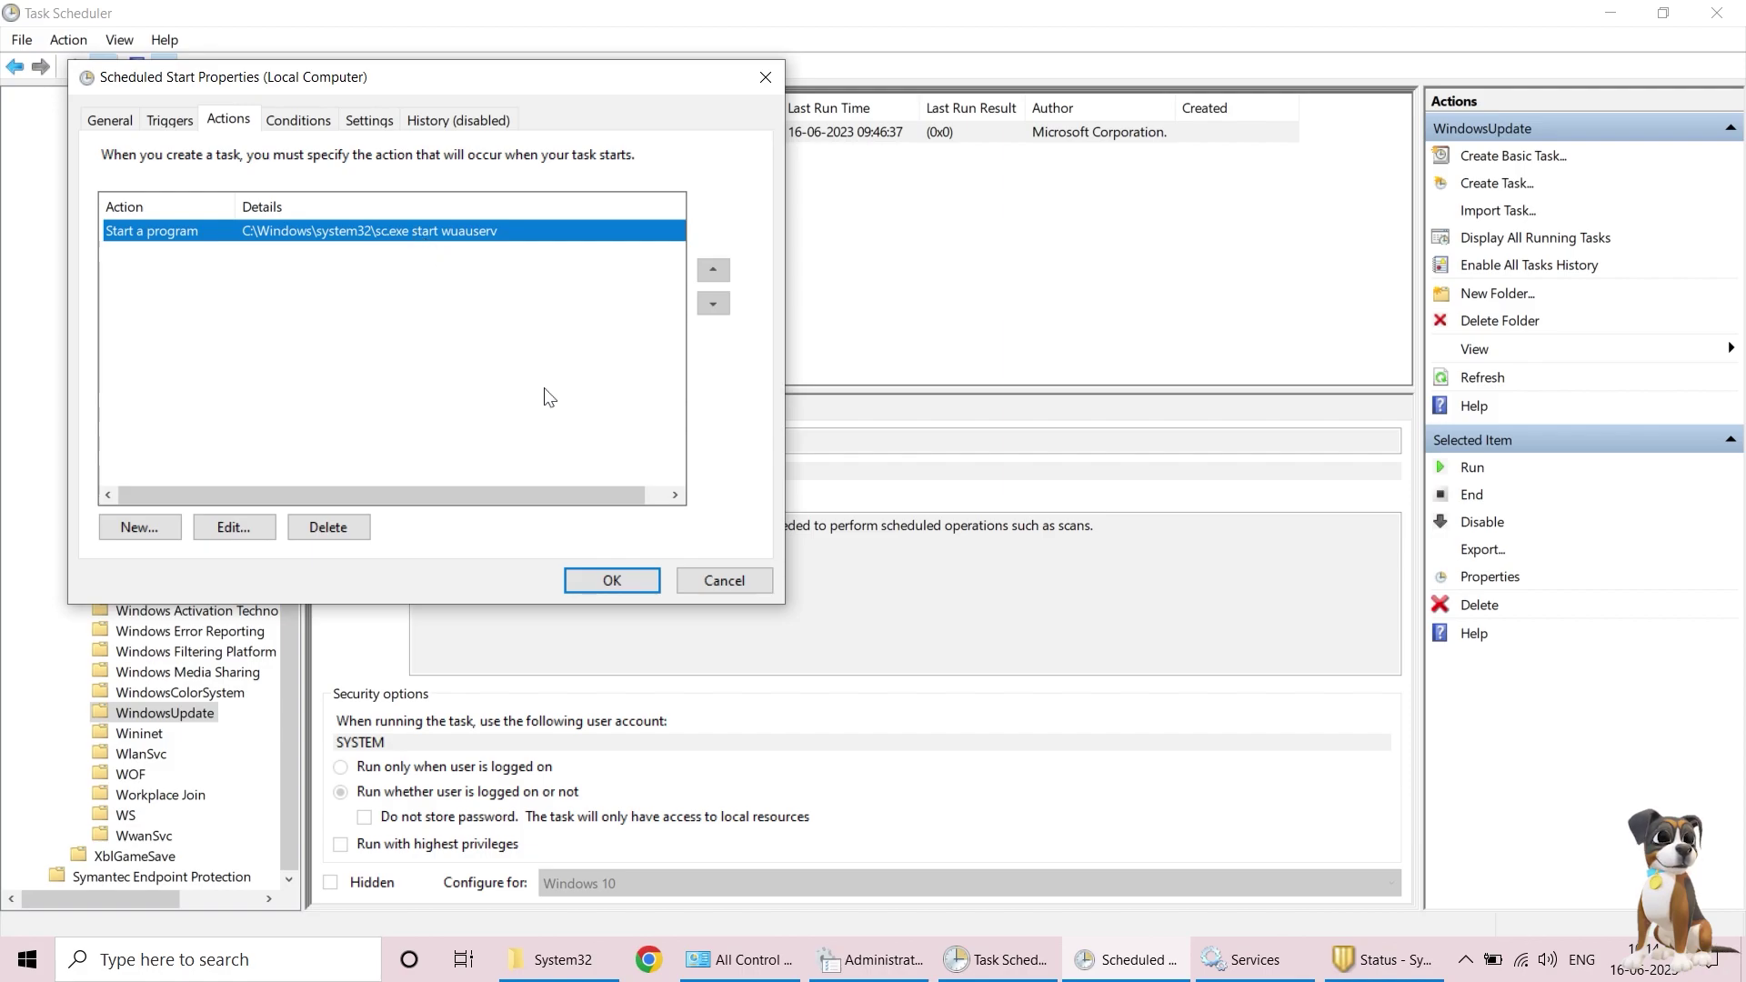
{"action": "left_click", "coordinate": [707, 582]}
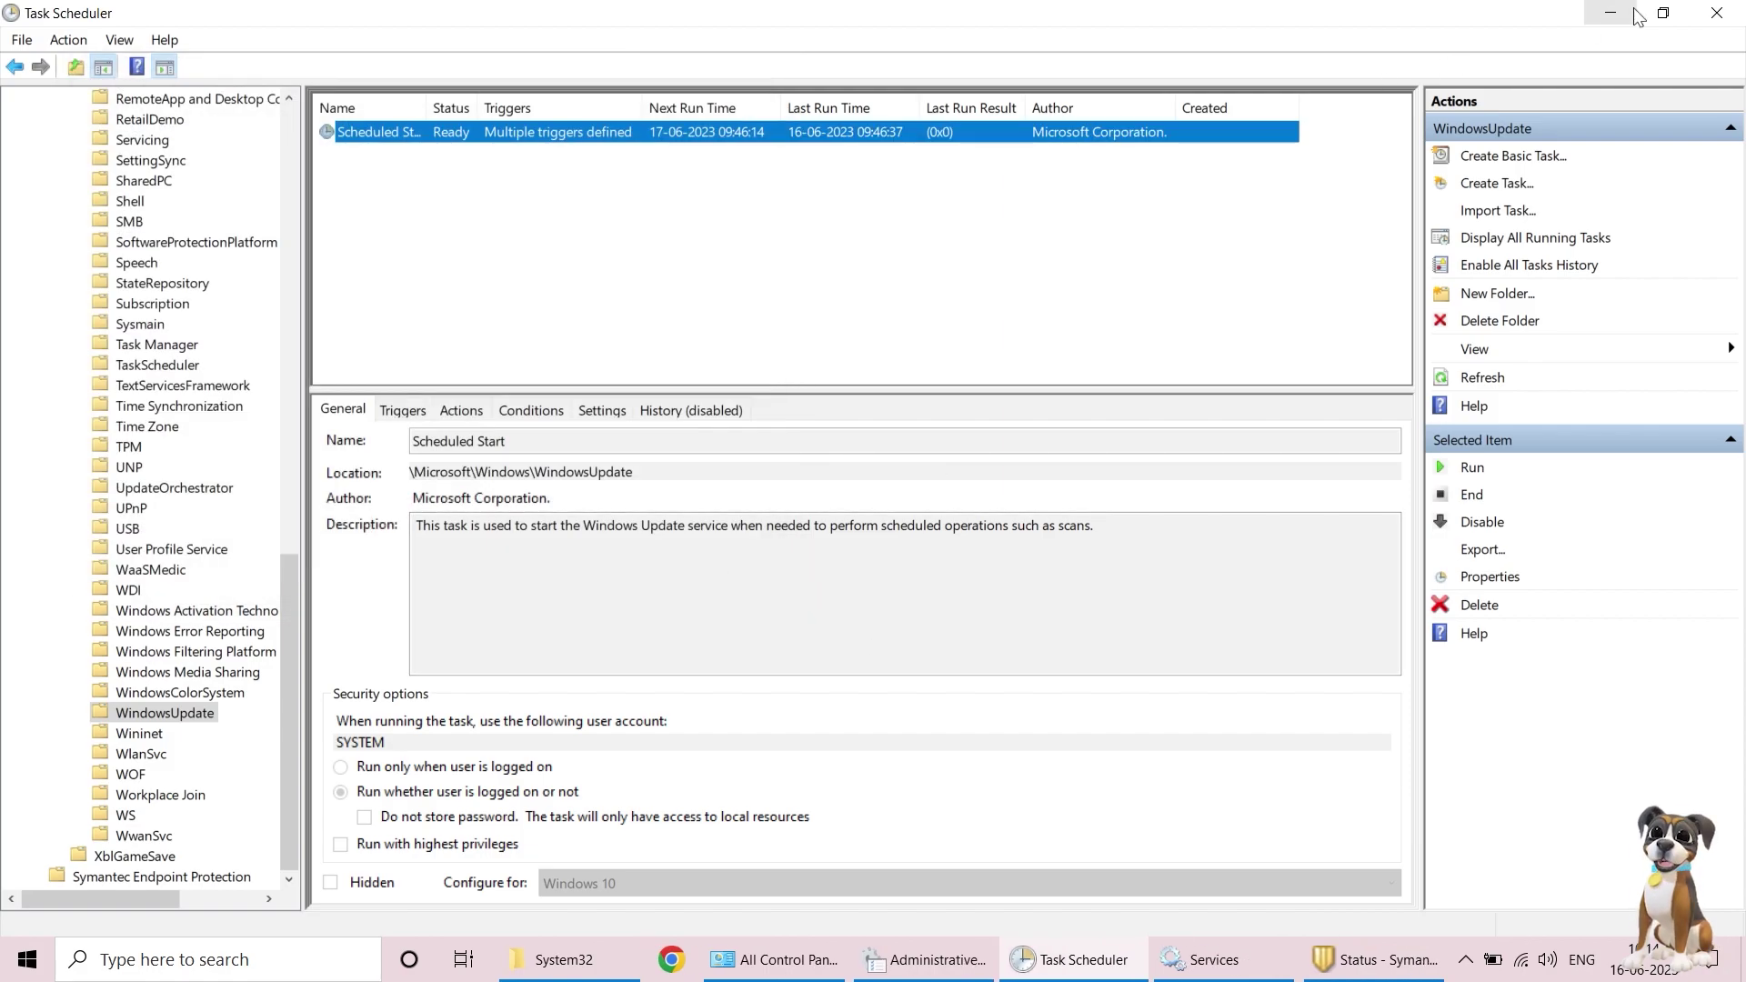
{"action": "left_click", "coordinate": [1716, 12]}
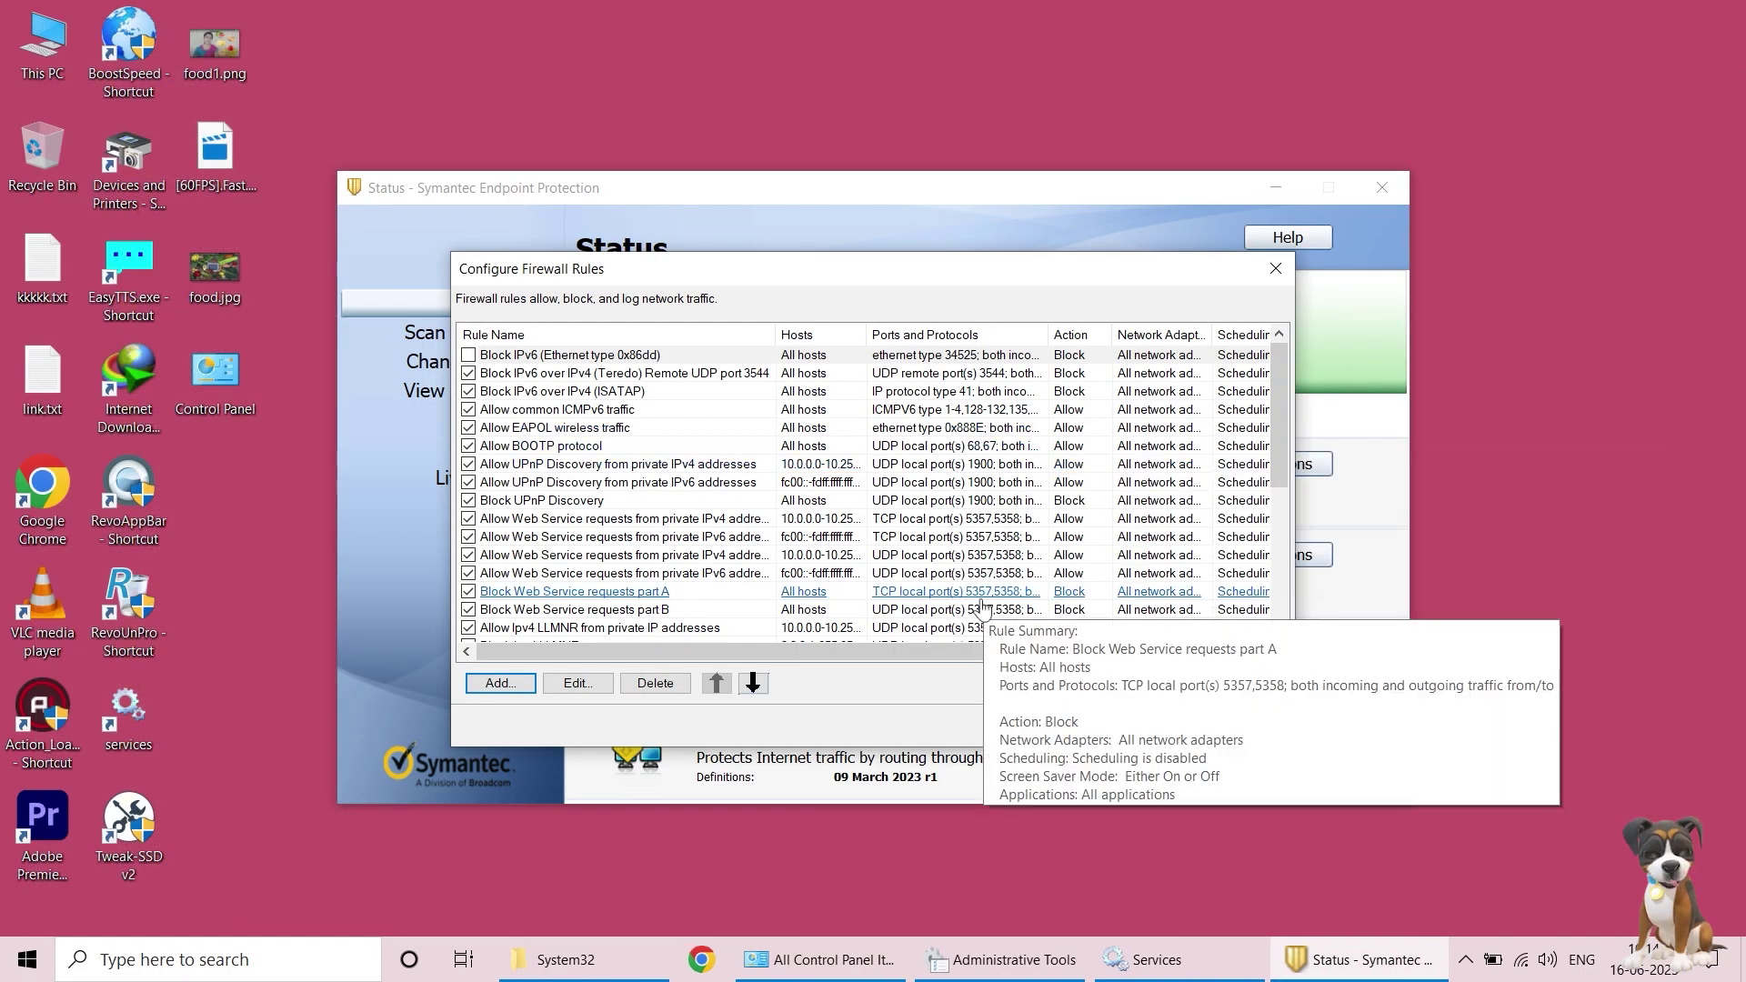
Add a second firewall rule named 'block window update 2'.
{"action": "left_click", "coordinate": [494, 687]}
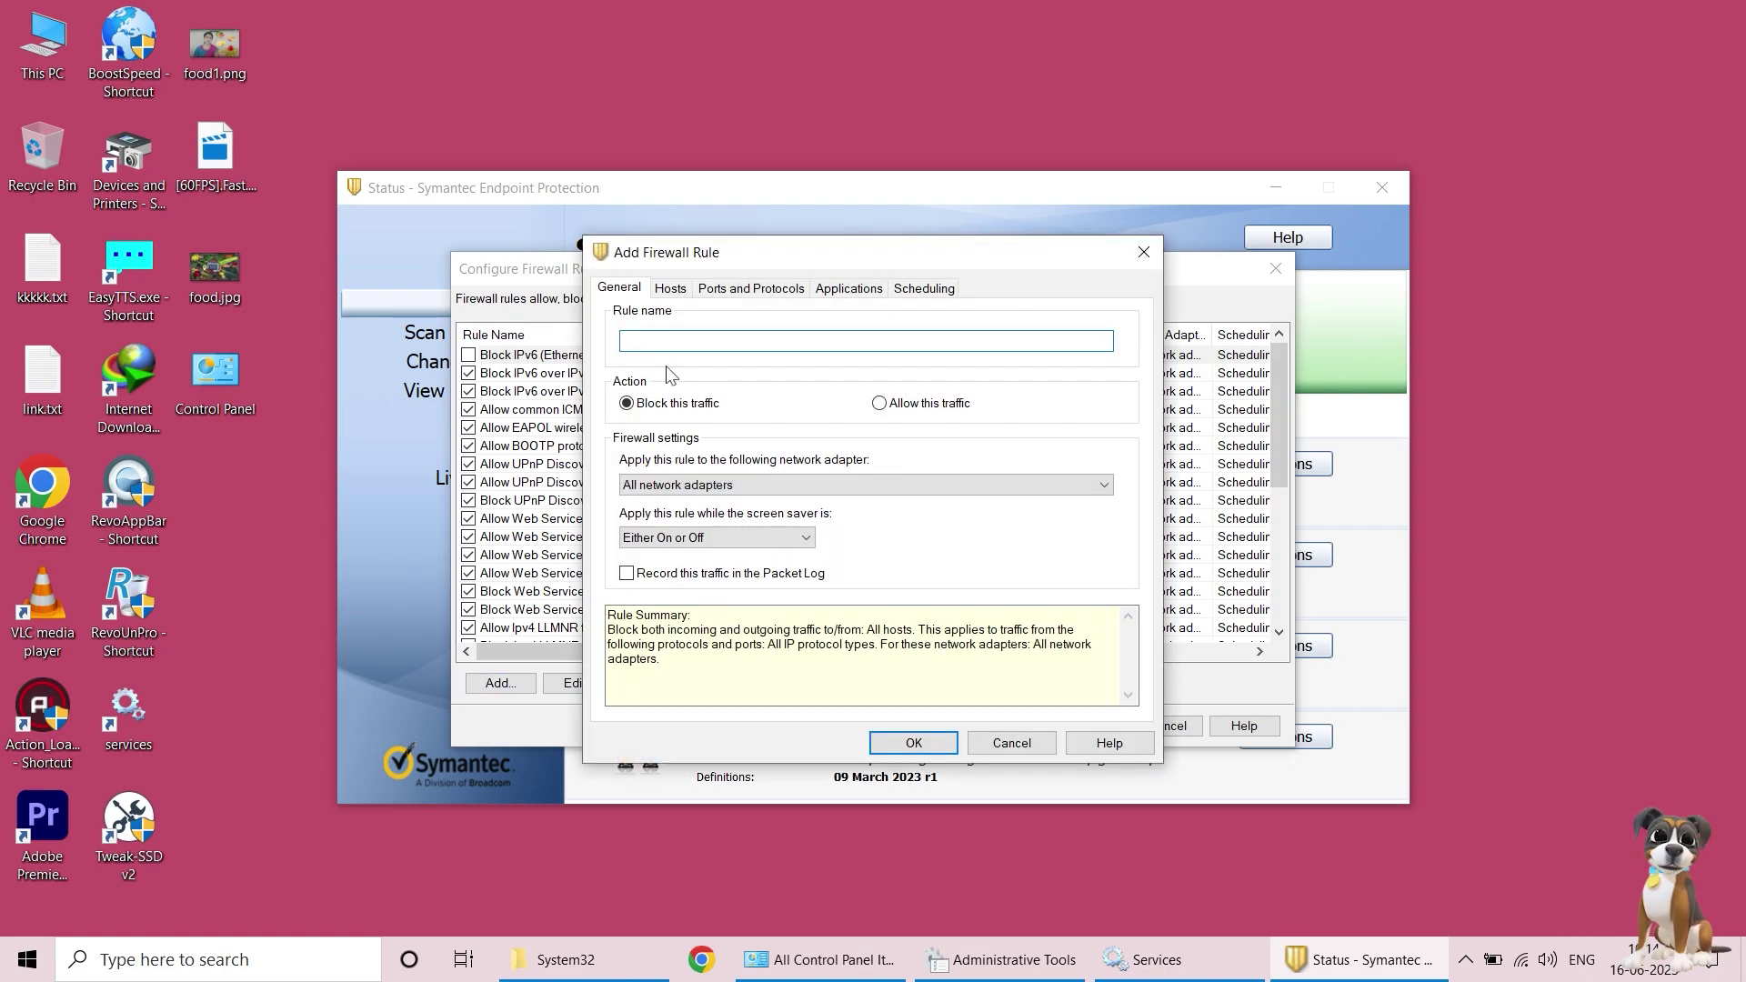
{"action": "type", "text": "blockwindow"}
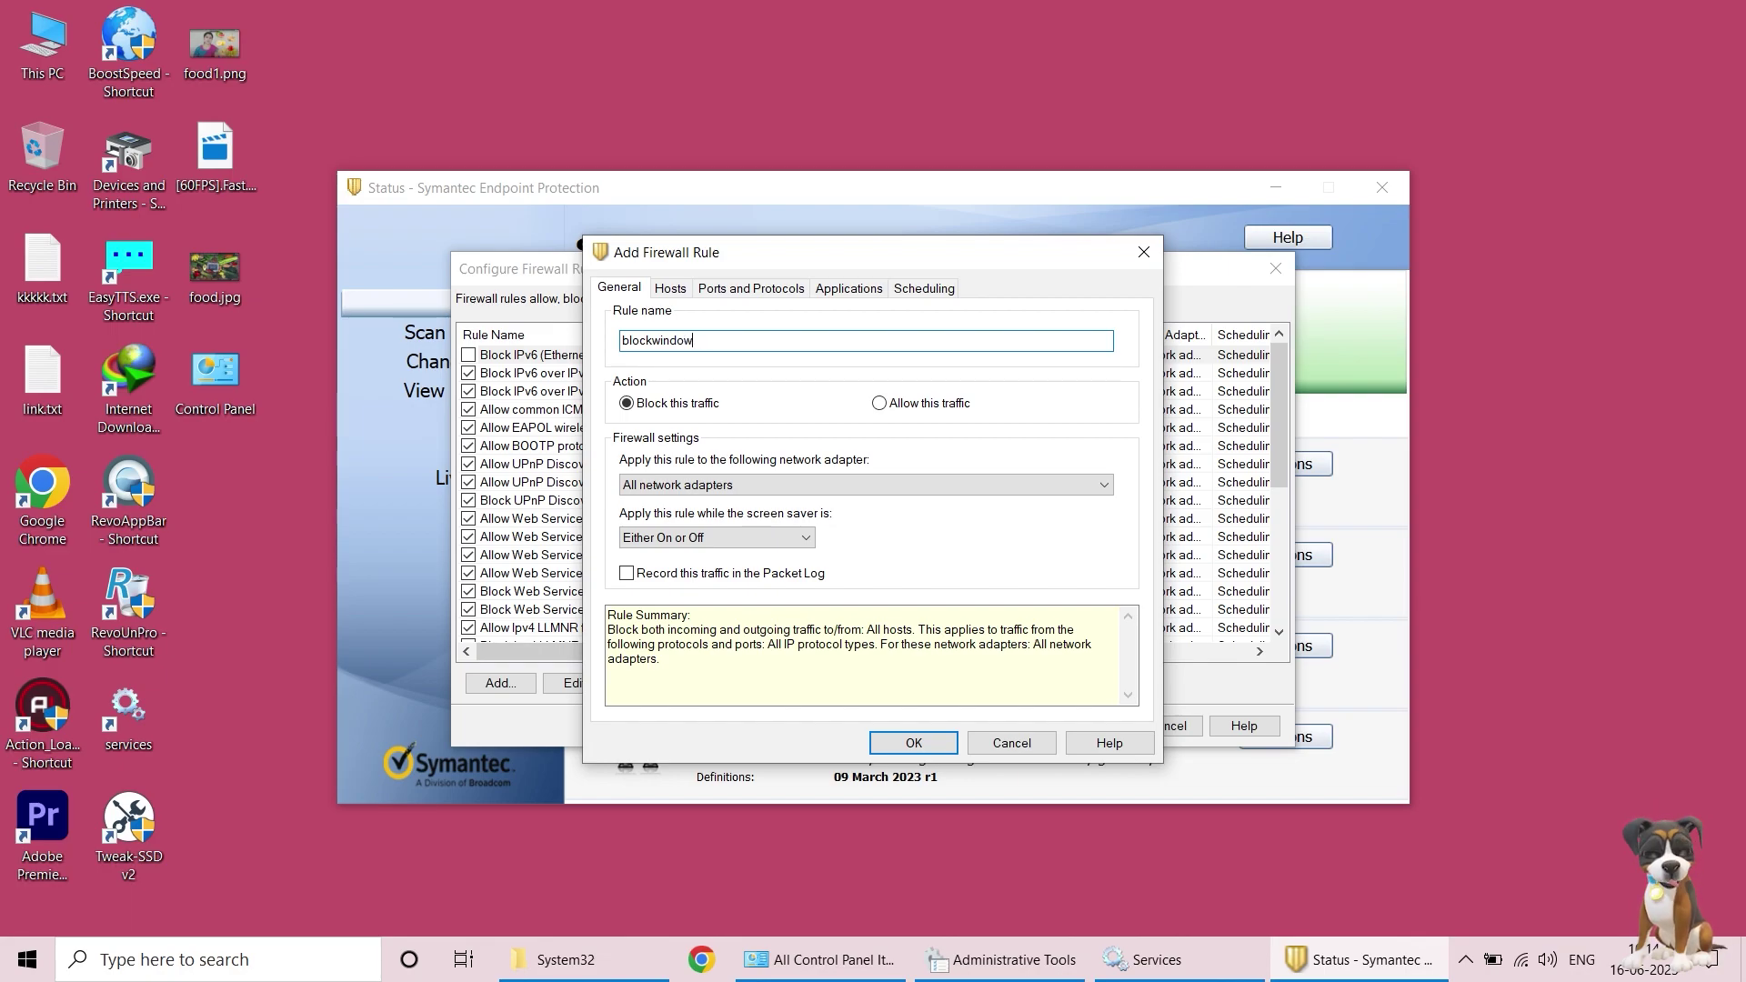
{"action": "key", "text": "BackSpace"}
{"action": "key", "text": "BackSpace"}
{"action": "type", "text": "indow"}
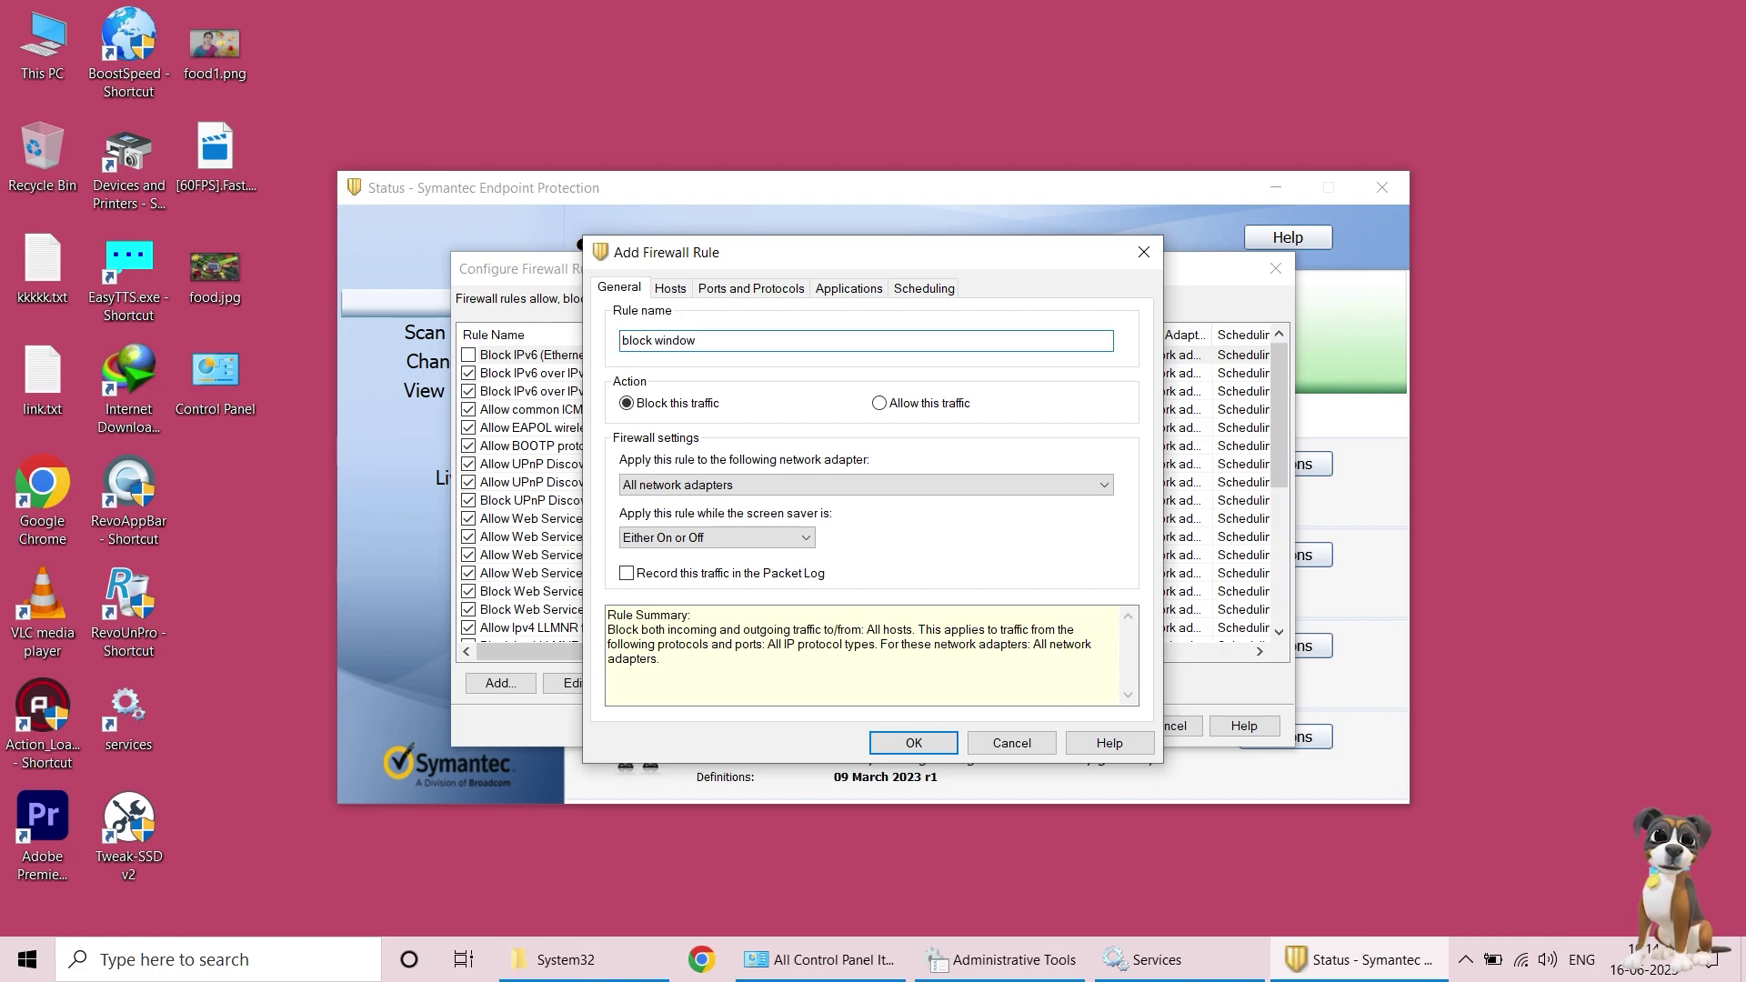
{"action": "type", "text": " update"}
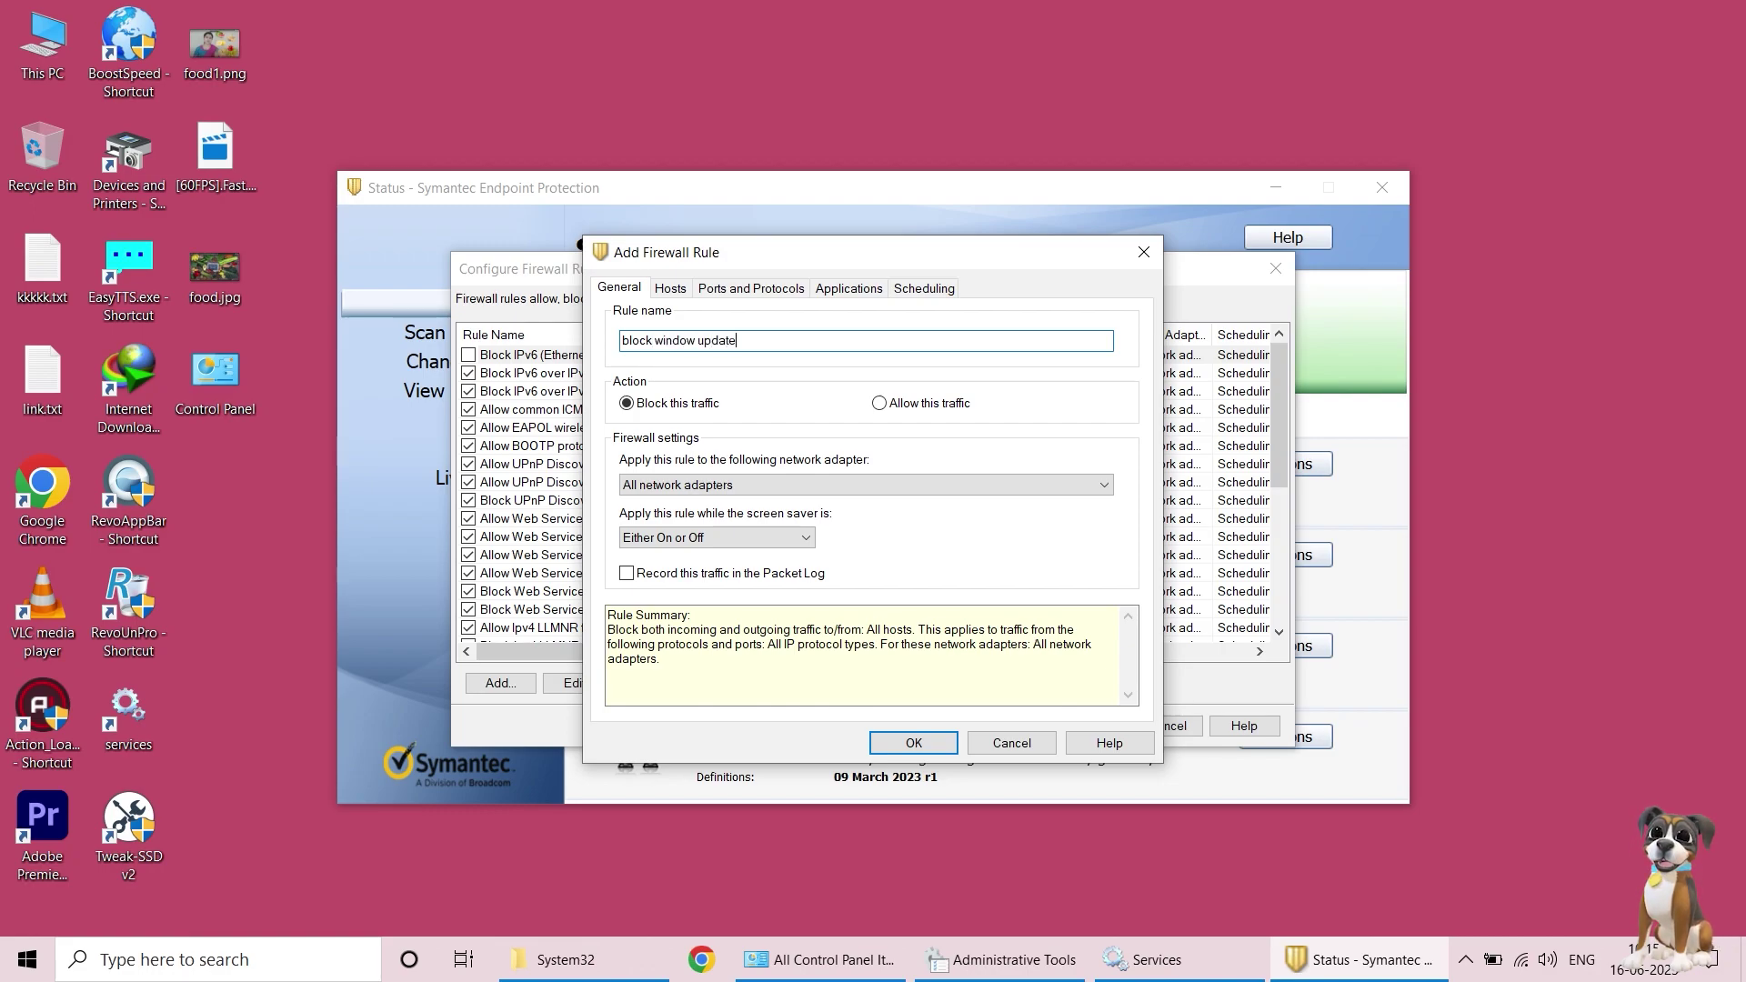
{"action": "type", "text": " 2"}
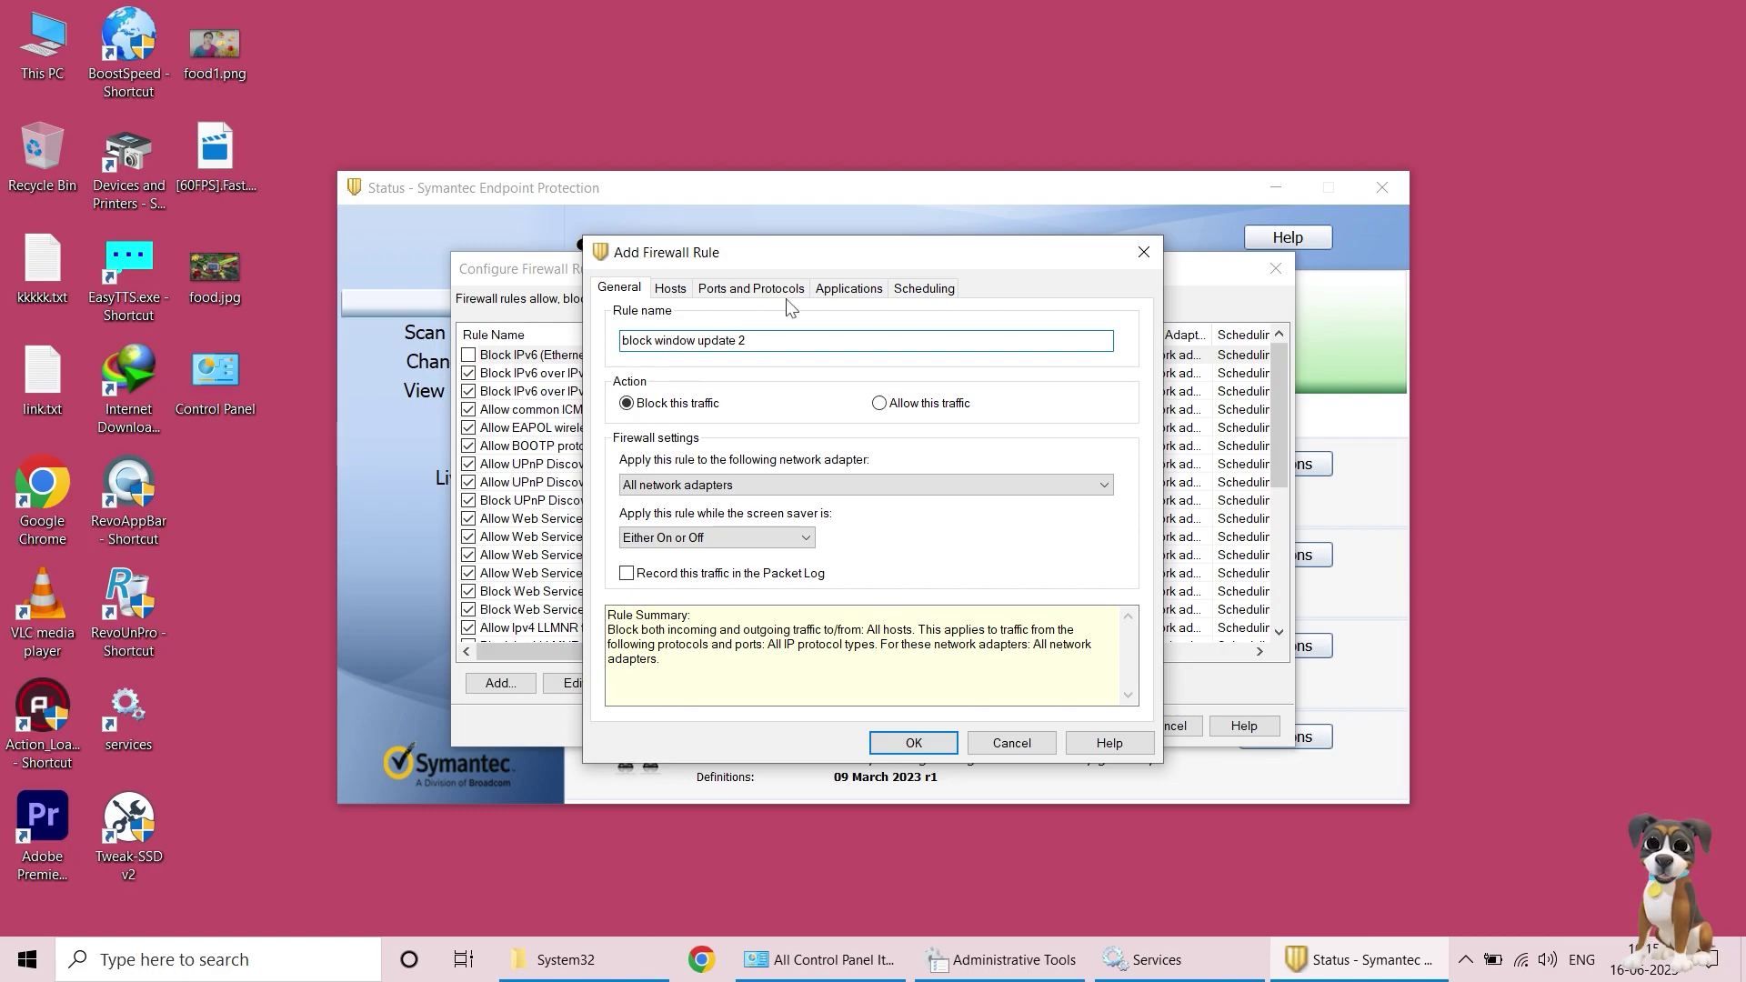
Add svchost.exe from System32 as the second rule's application to block.
{"action": "left_click", "coordinate": [832, 291]}
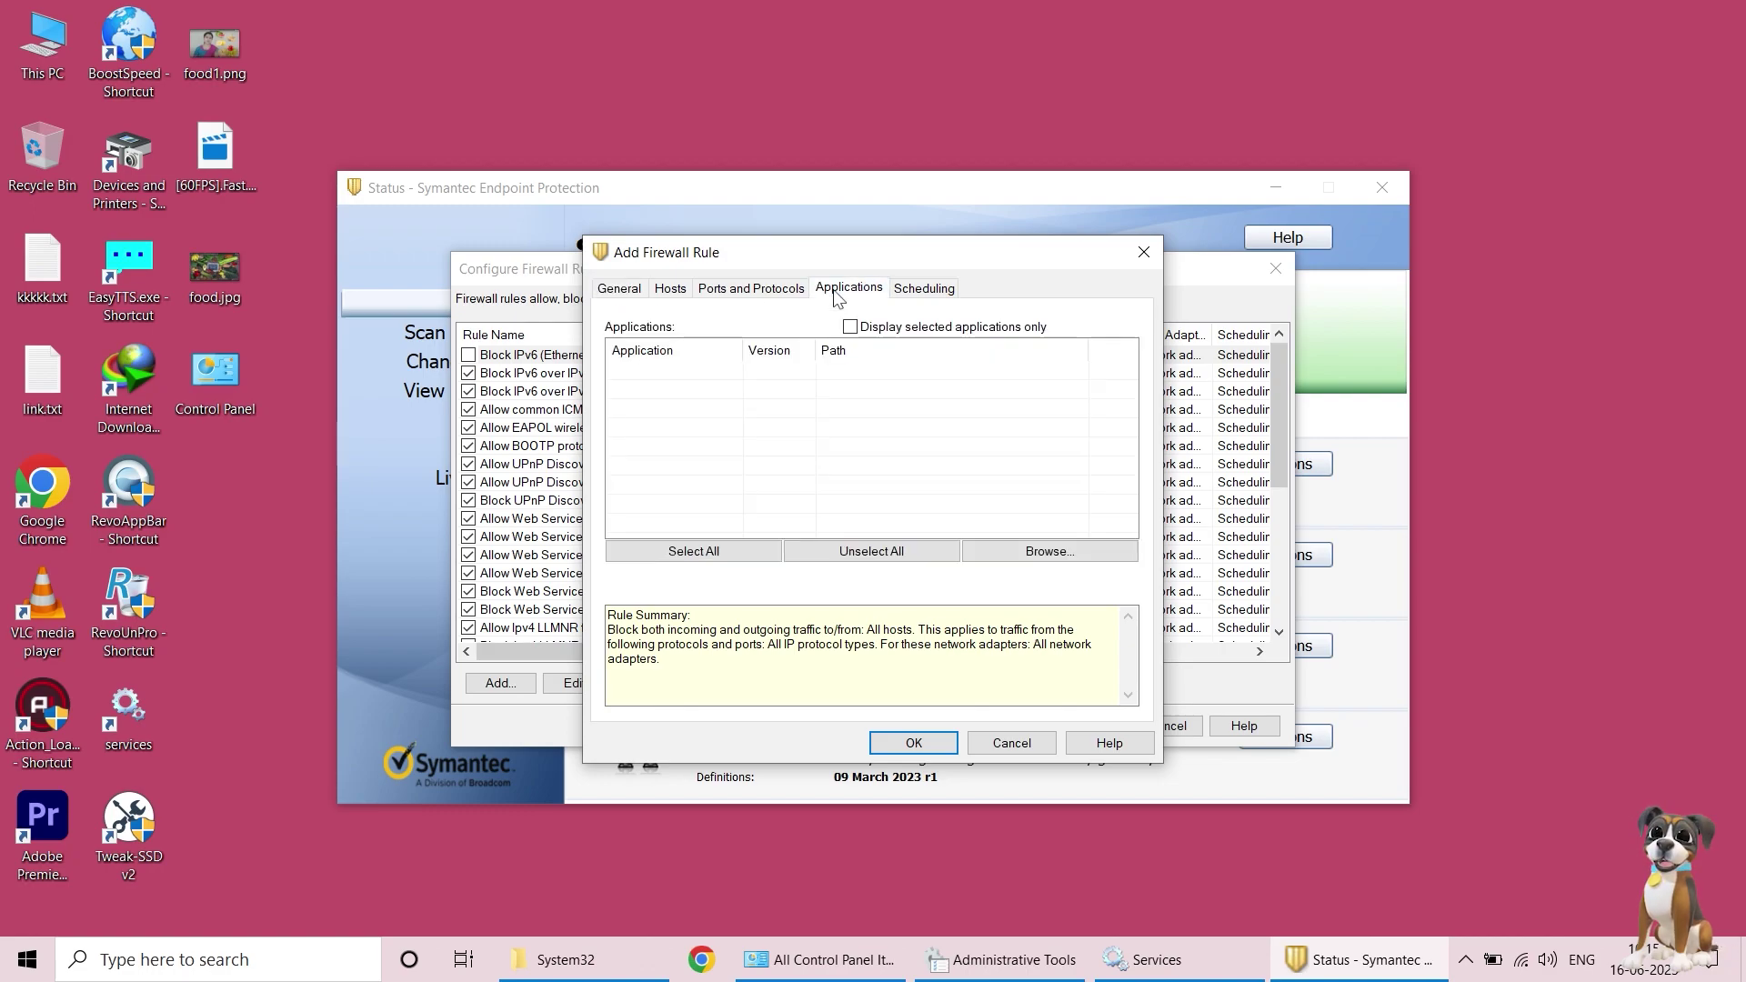
{"action": "left_click", "coordinate": [1027, 558]}
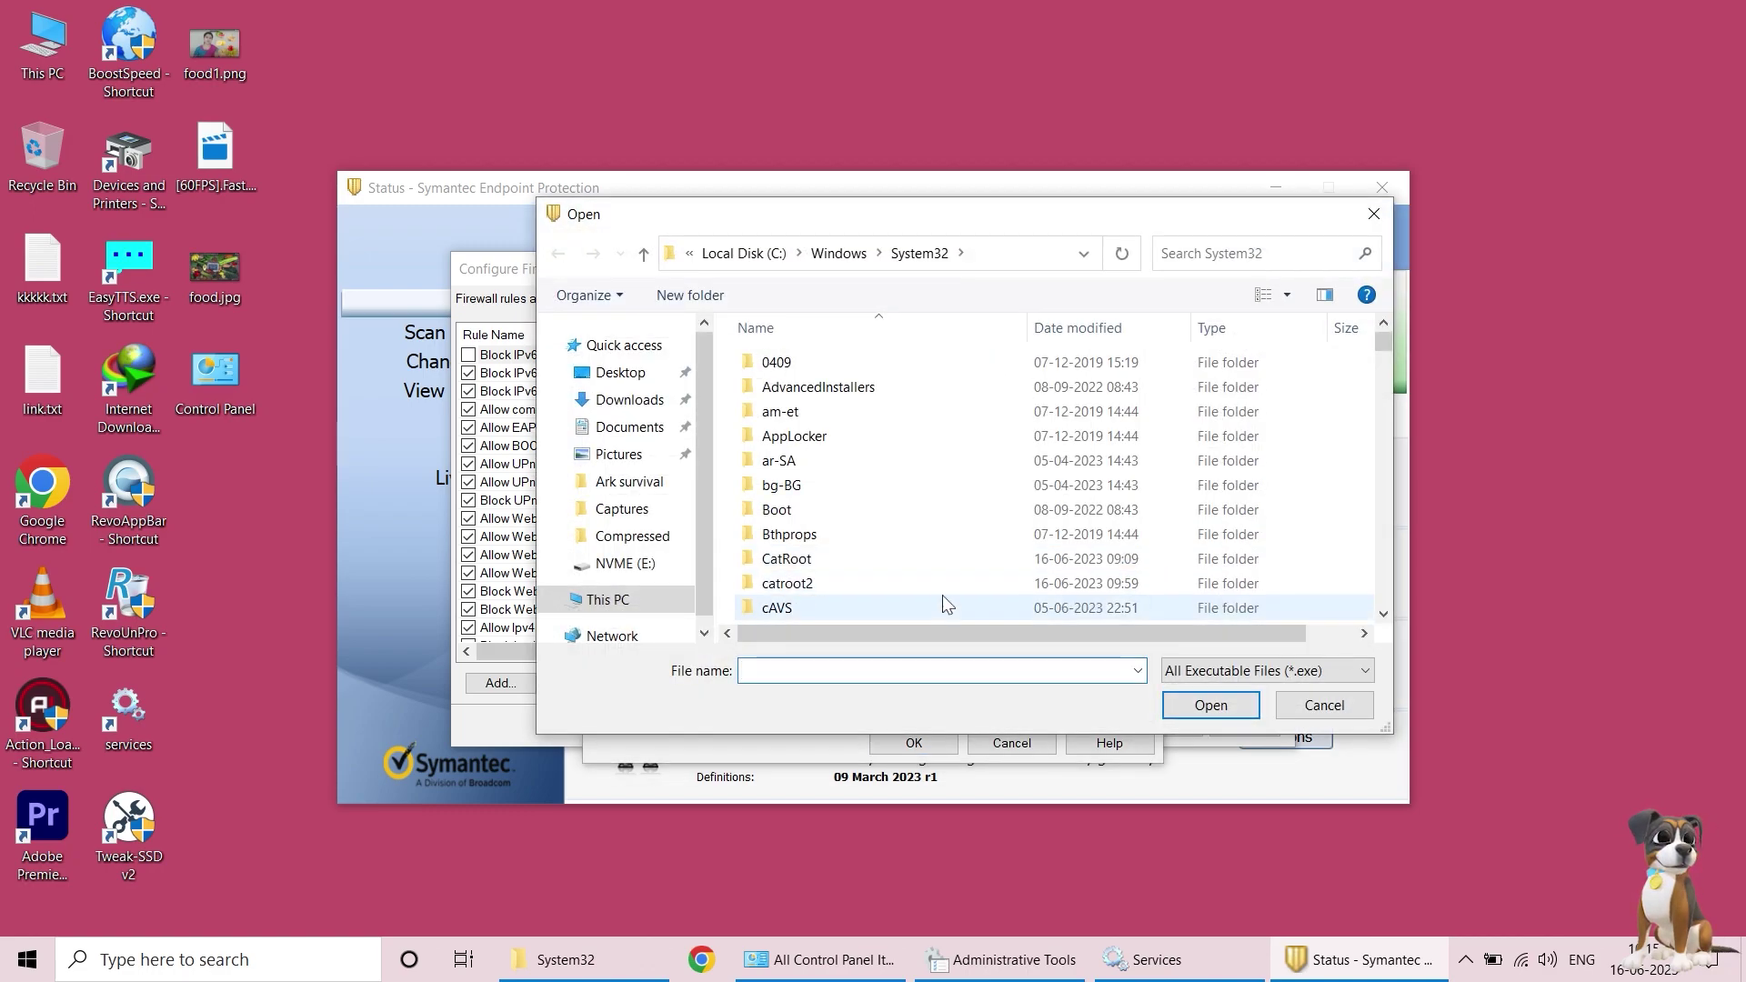
{"action": "type", "text": "s"}
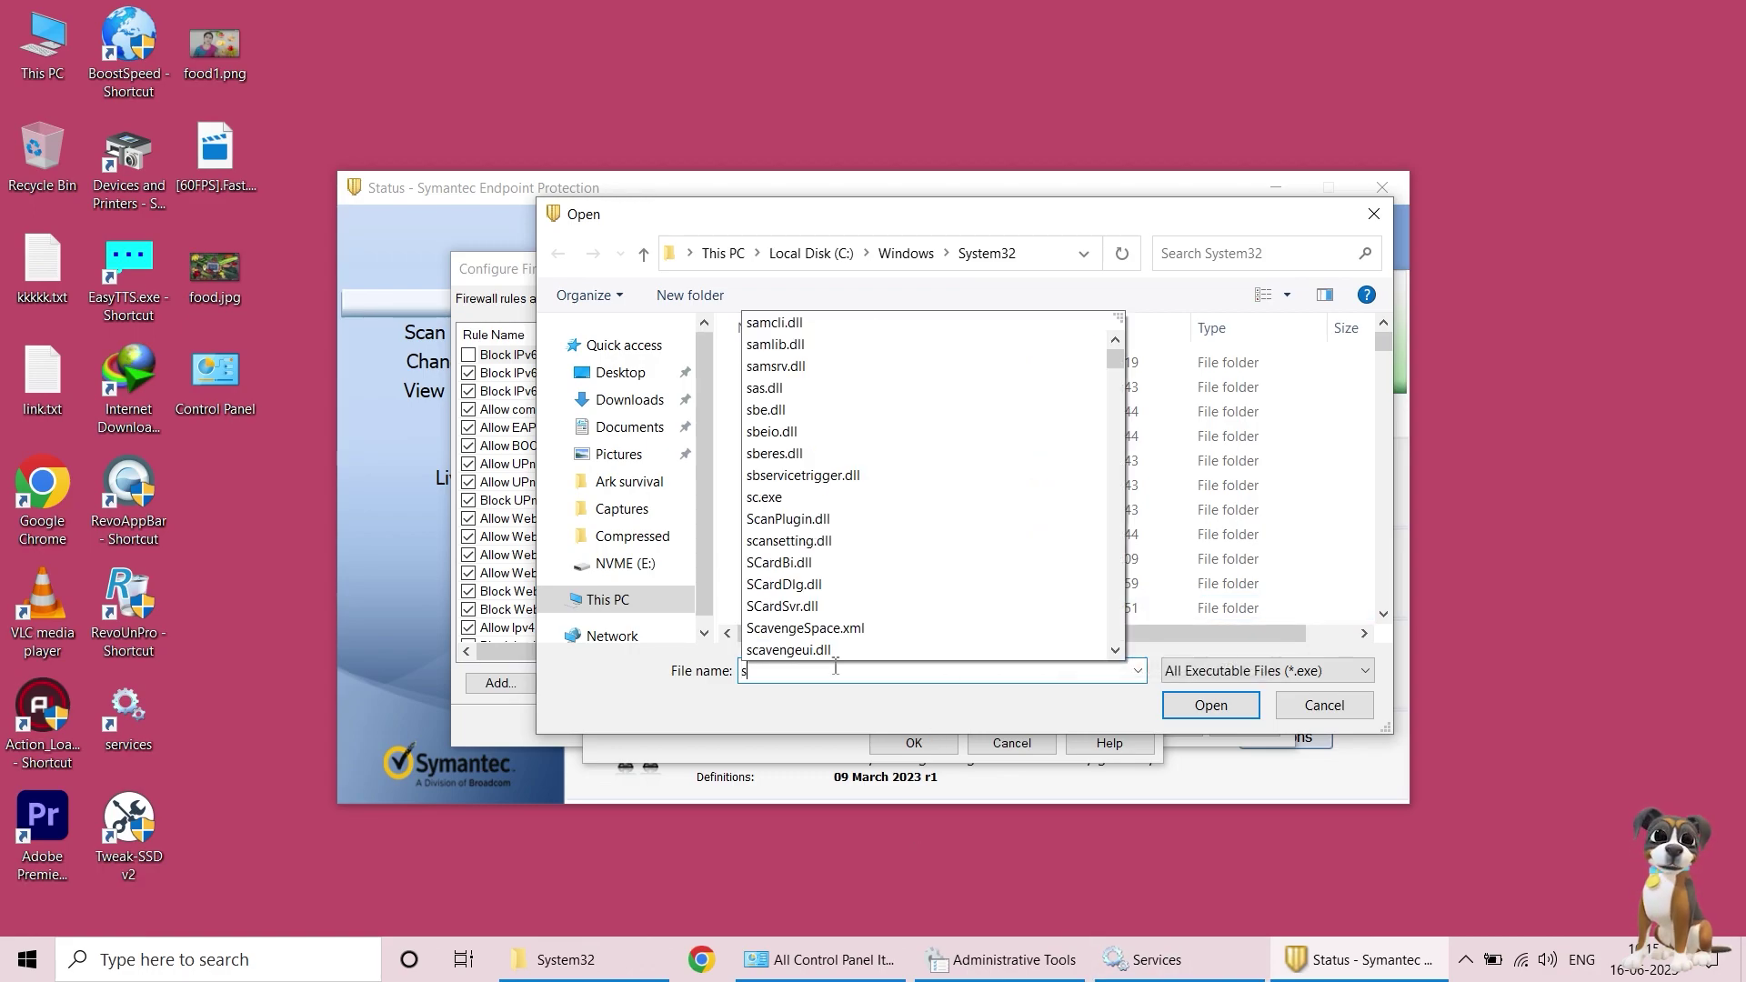
{"action": "type", "text": "vch"}
{"action": "left_click", "coordinate": [793, 694]}
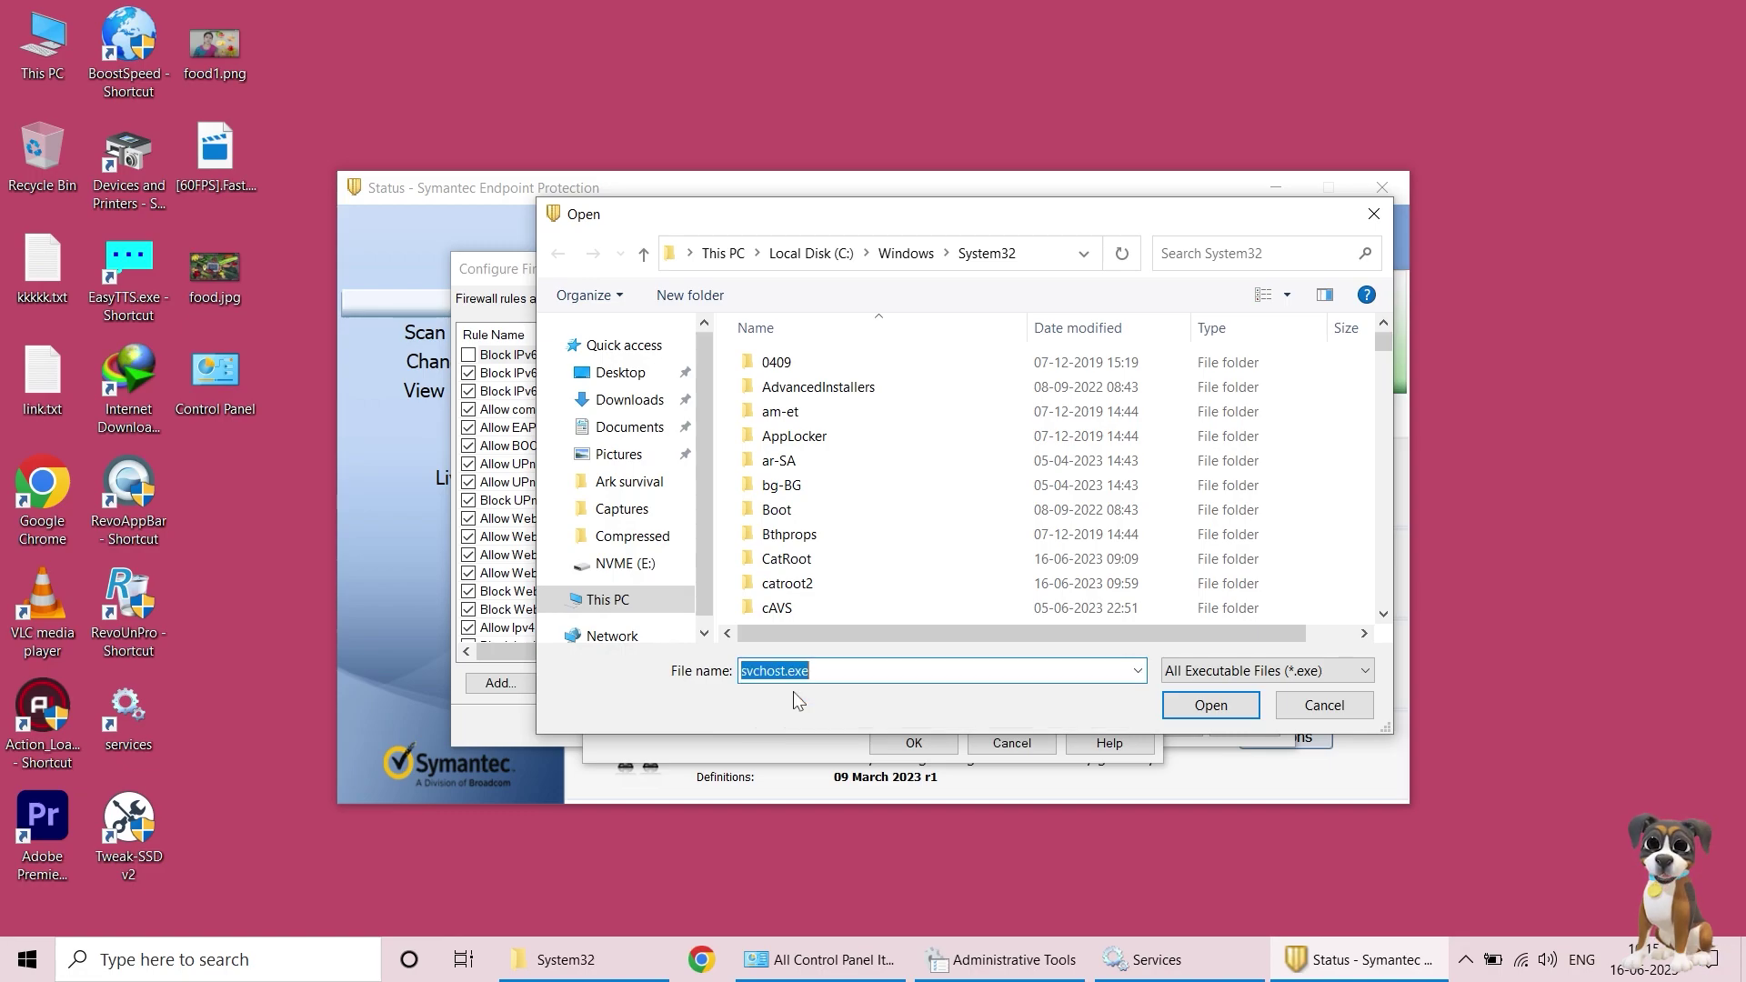
{"action": "left_click", "coordinate": [1194, 706]}
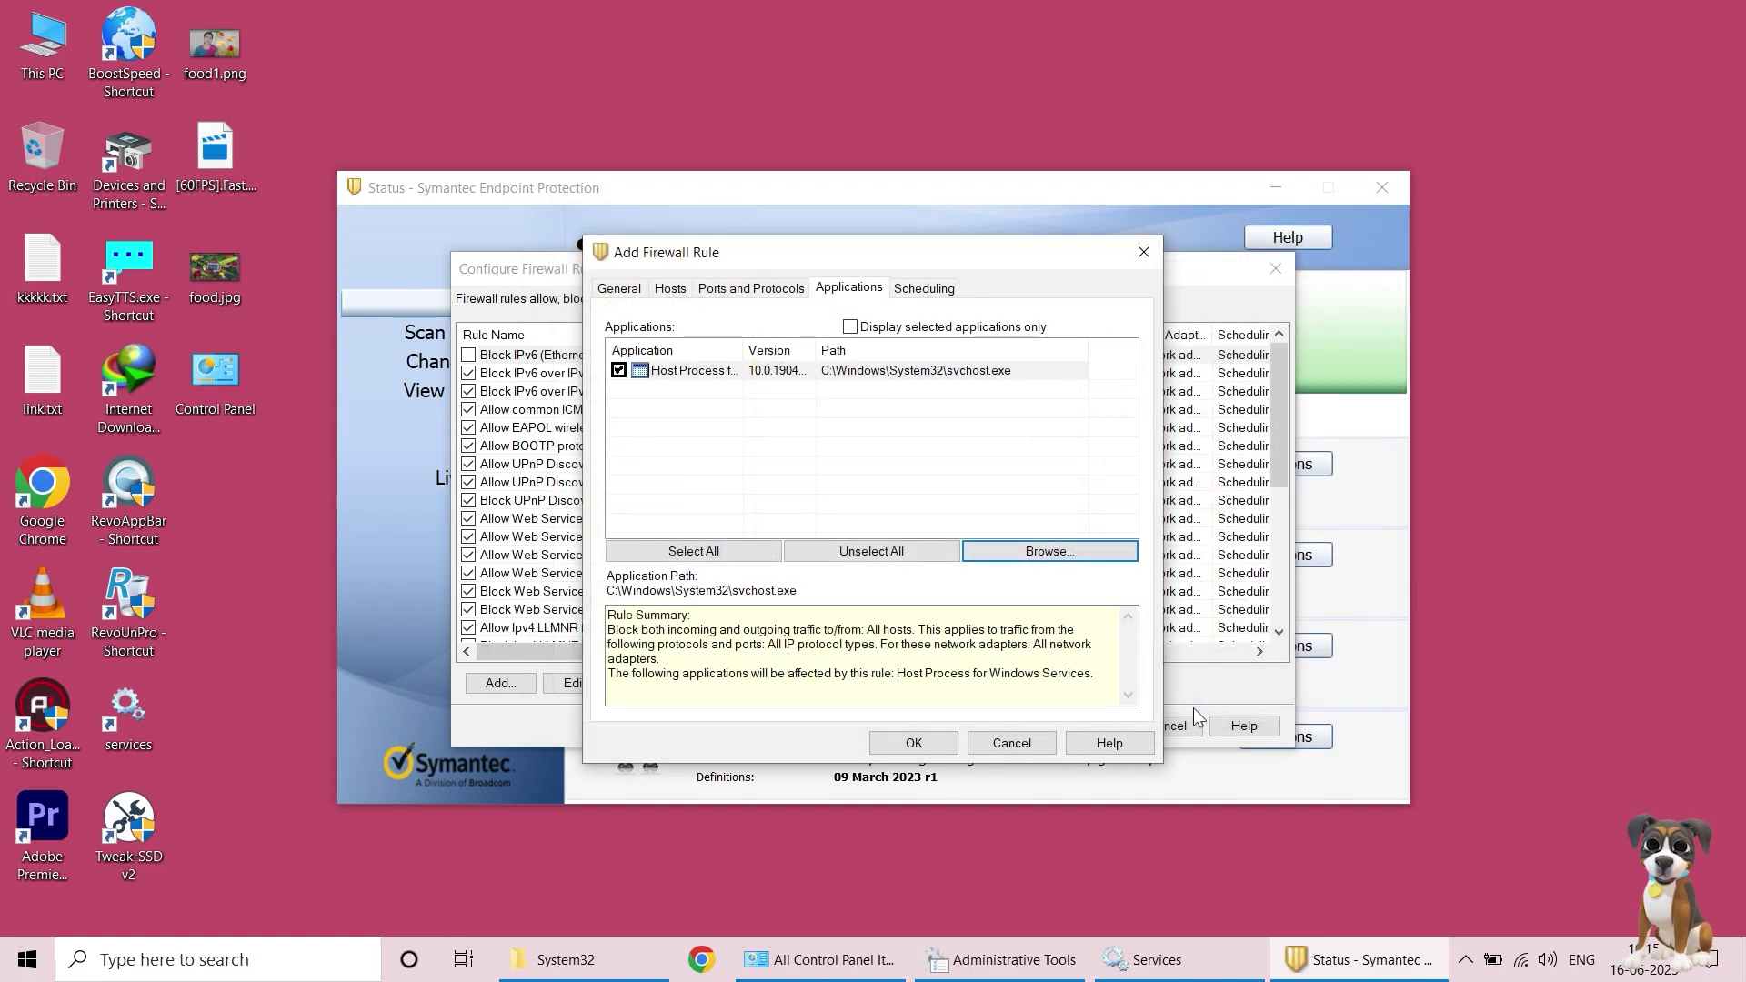
Save the svchost.exe rule, confirm the firewall rules list, and close Symantec.
{"action": "left_click", "coordinate": [912, 743]}
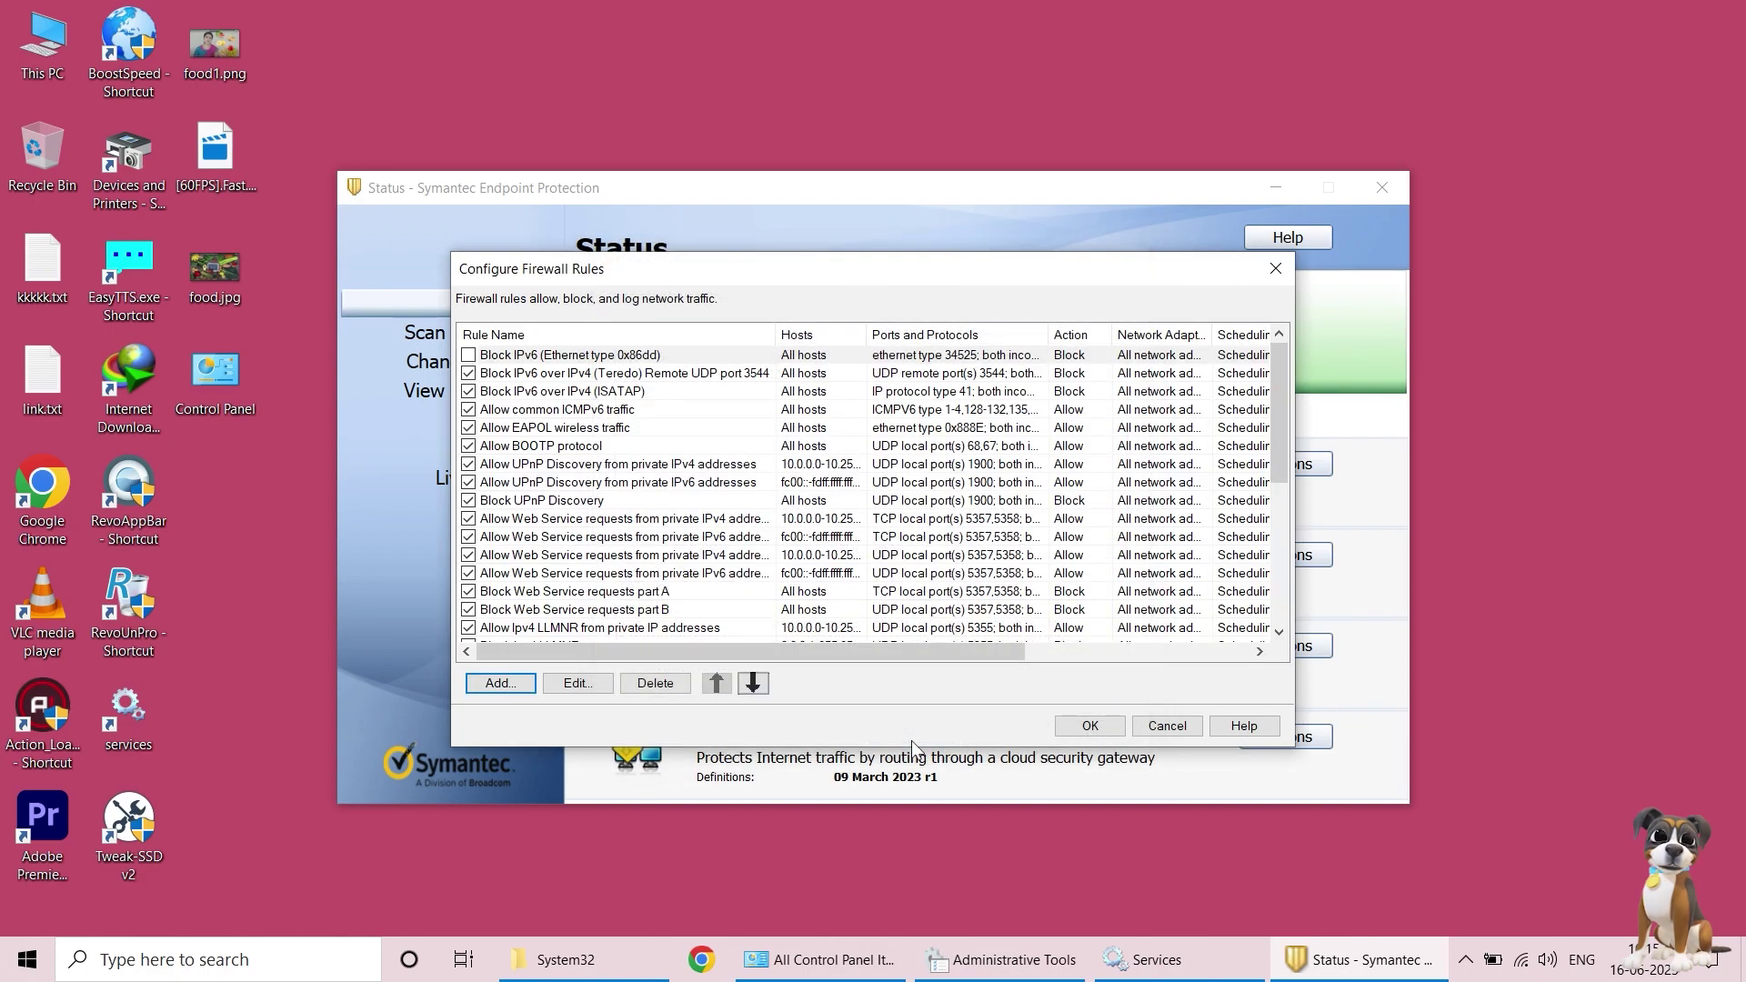
{"action": "scroll", "coordinate": [1259, 583], "scroll_direction": "down", "scroll_amount": 5}
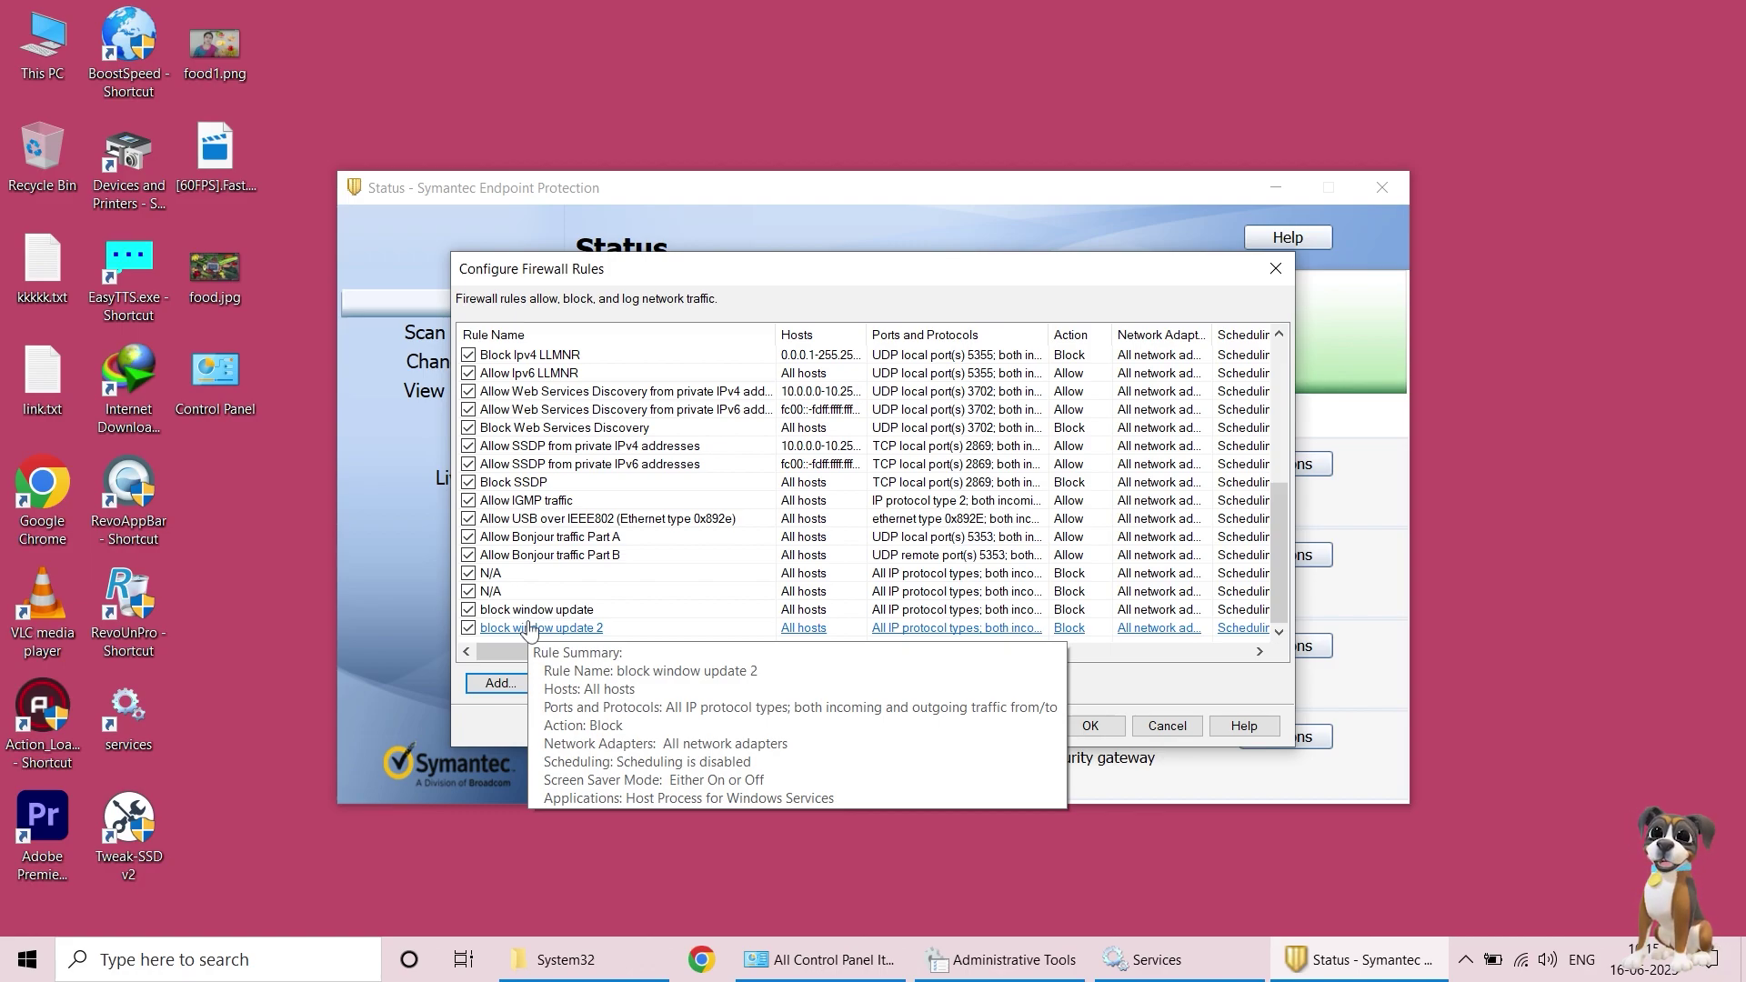
{"action": "left_click", "coordinate": [1088, 726]}
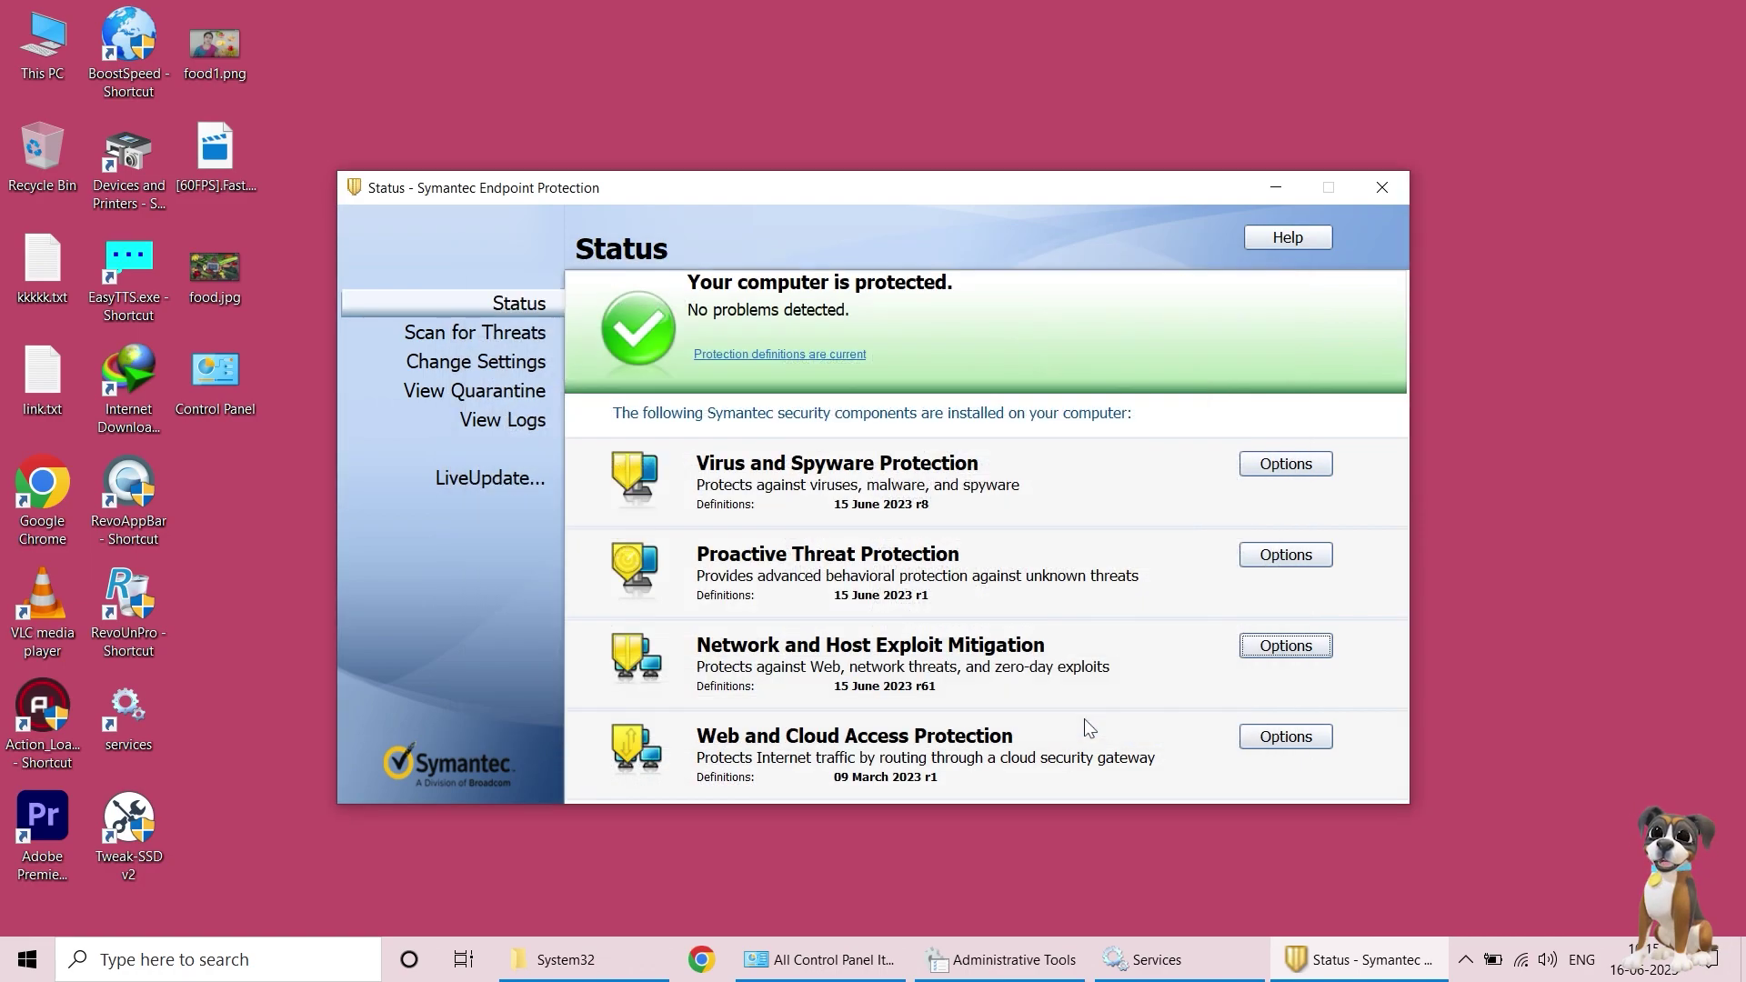
{"action": "left_click", "coordinate": [1391, 193]}
Refresh the desktop twice.
{"action": "right_click", "coordinate": [1005, 389]}
{"action": "left_click", "coordinate": [1047, 459]}
{"action": "right_click", "coordinate": [1157, 366]}
{"action": "left_click", "coordinate": [1183, 434]}
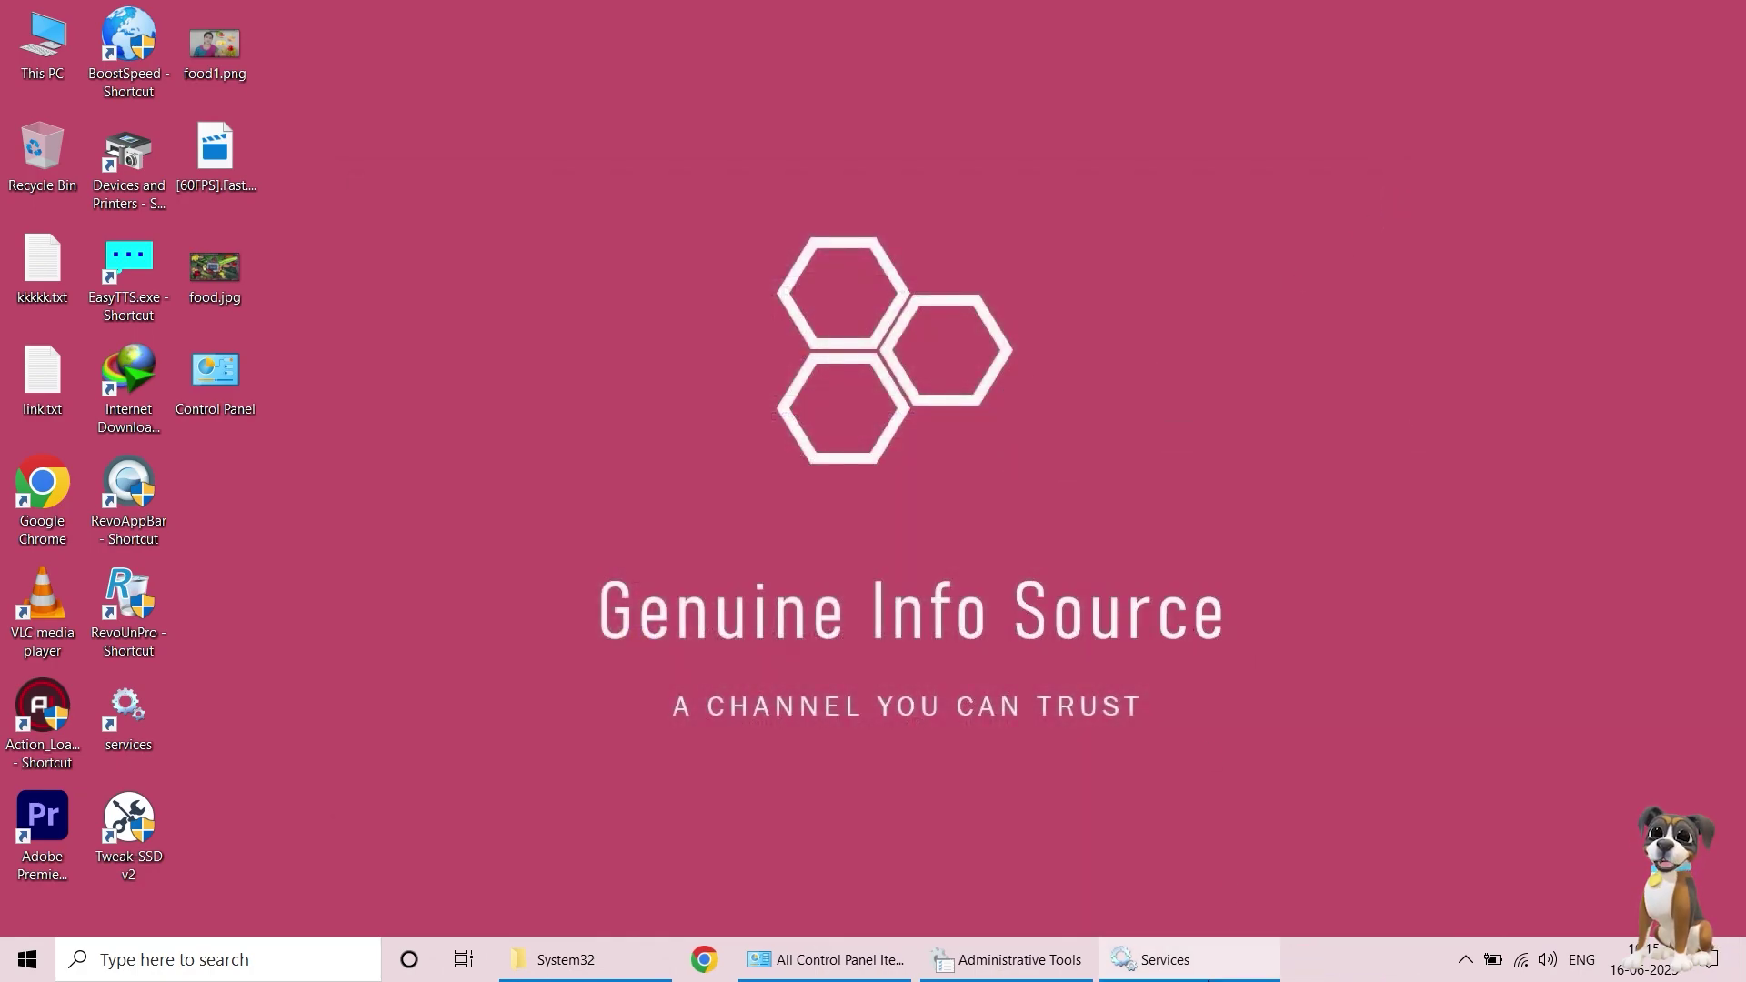
Close the Services and Administrative Tools windows.
{"action": "left_click", "coordinate": [1166, 959]}
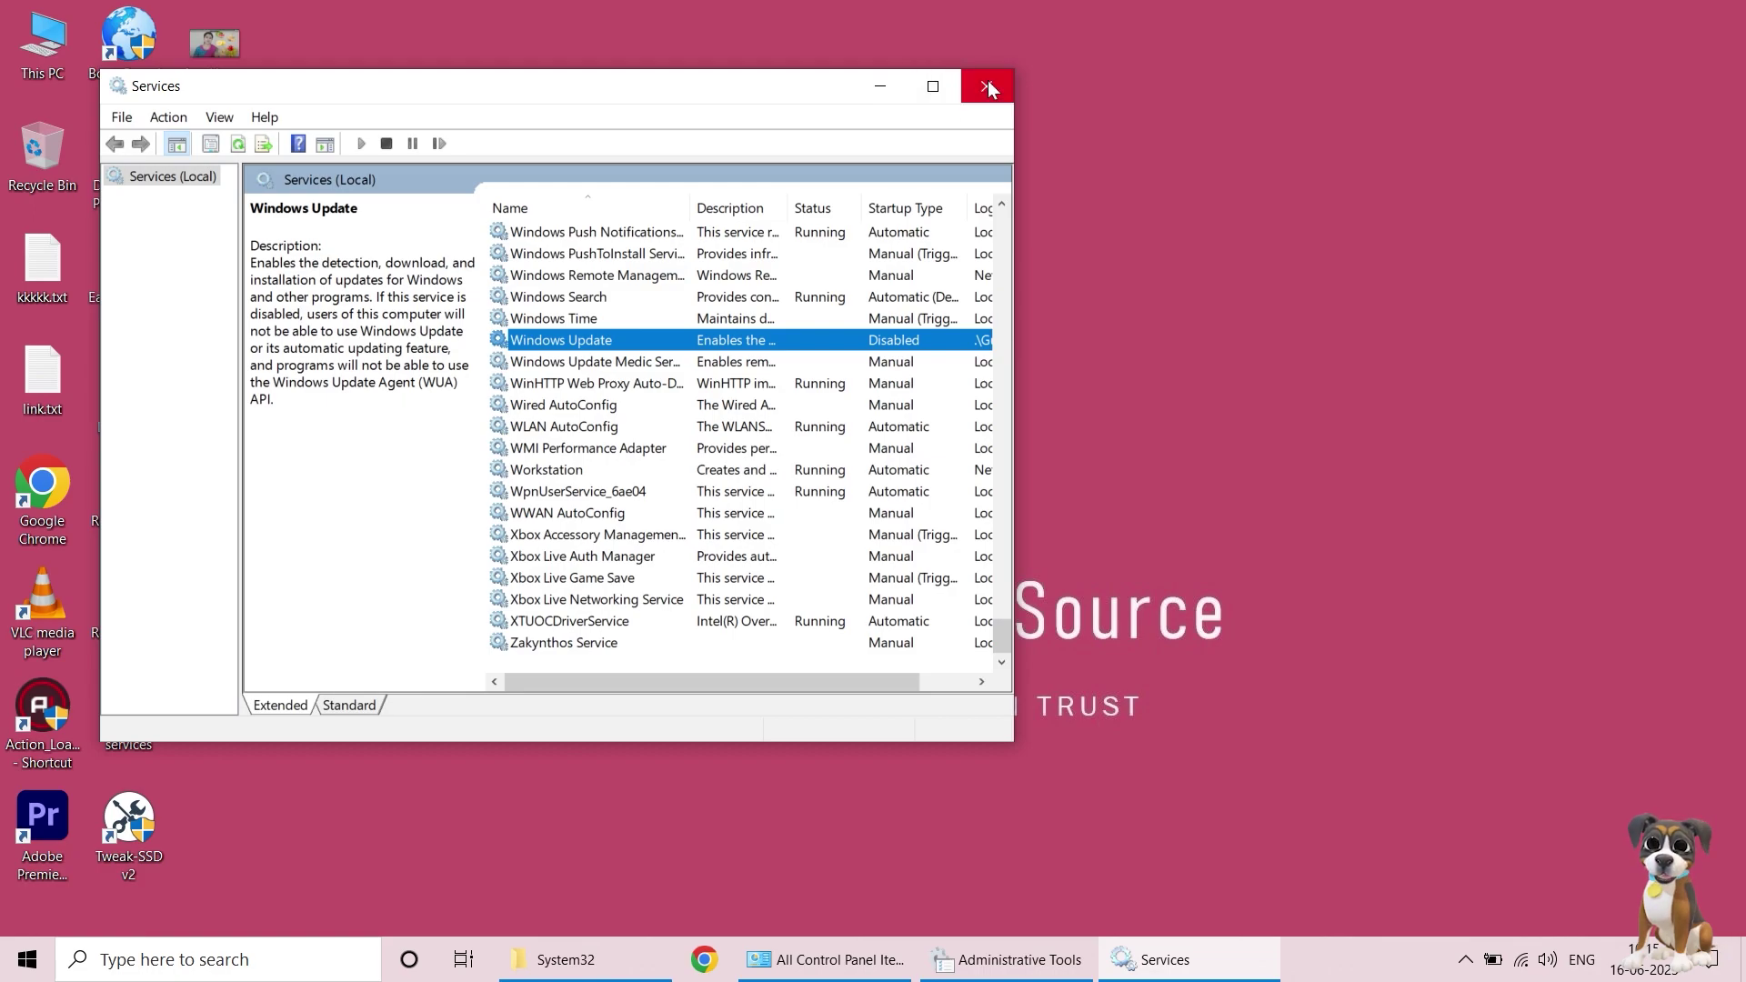
{"action": "left_click", "coordinate": [989, 89]}
{"action": "left_click", "coordinate": [1010, 934]}
{"action": "left_click", "coordinate": [1719, 13]}
Refresh the desktop and close the Control Panel window.
{"action": "right_click", "coordinate": [1288, 267]}
{"action": "left_click", "coordinate": [1332, 320]}
{"action": "left_click", "coordinate": [825, 960]}
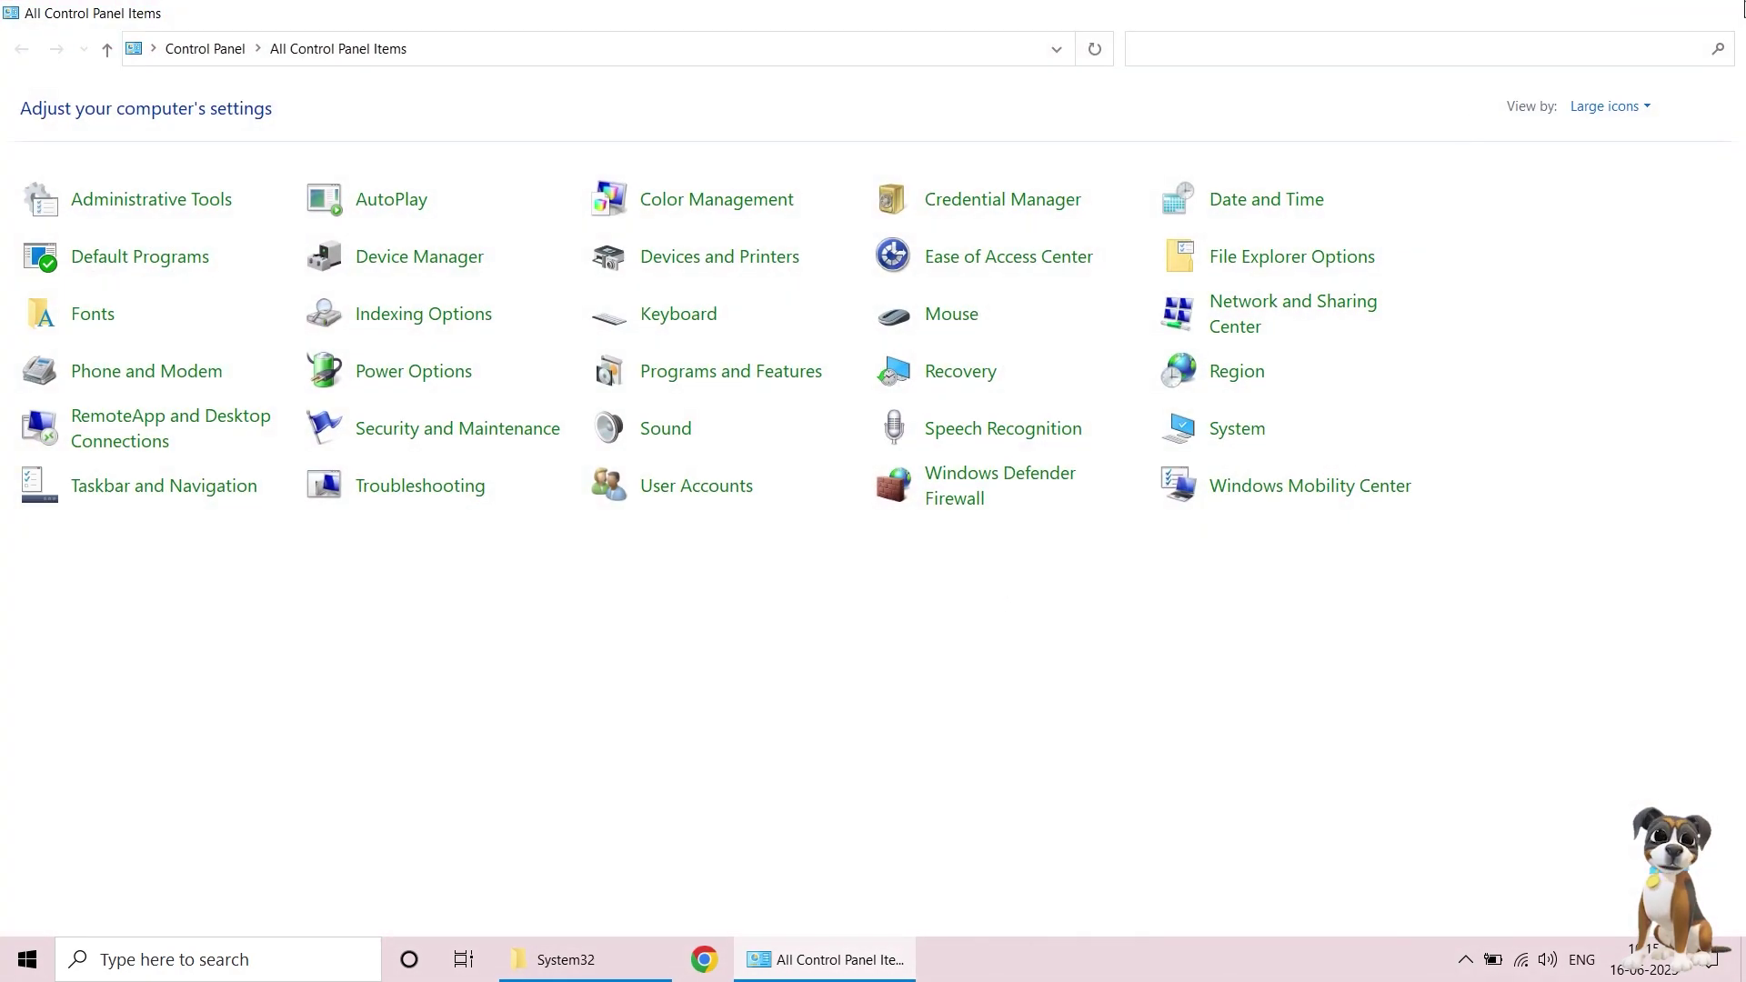
{"action": "left_click", "coordinate": [1716, 12]}
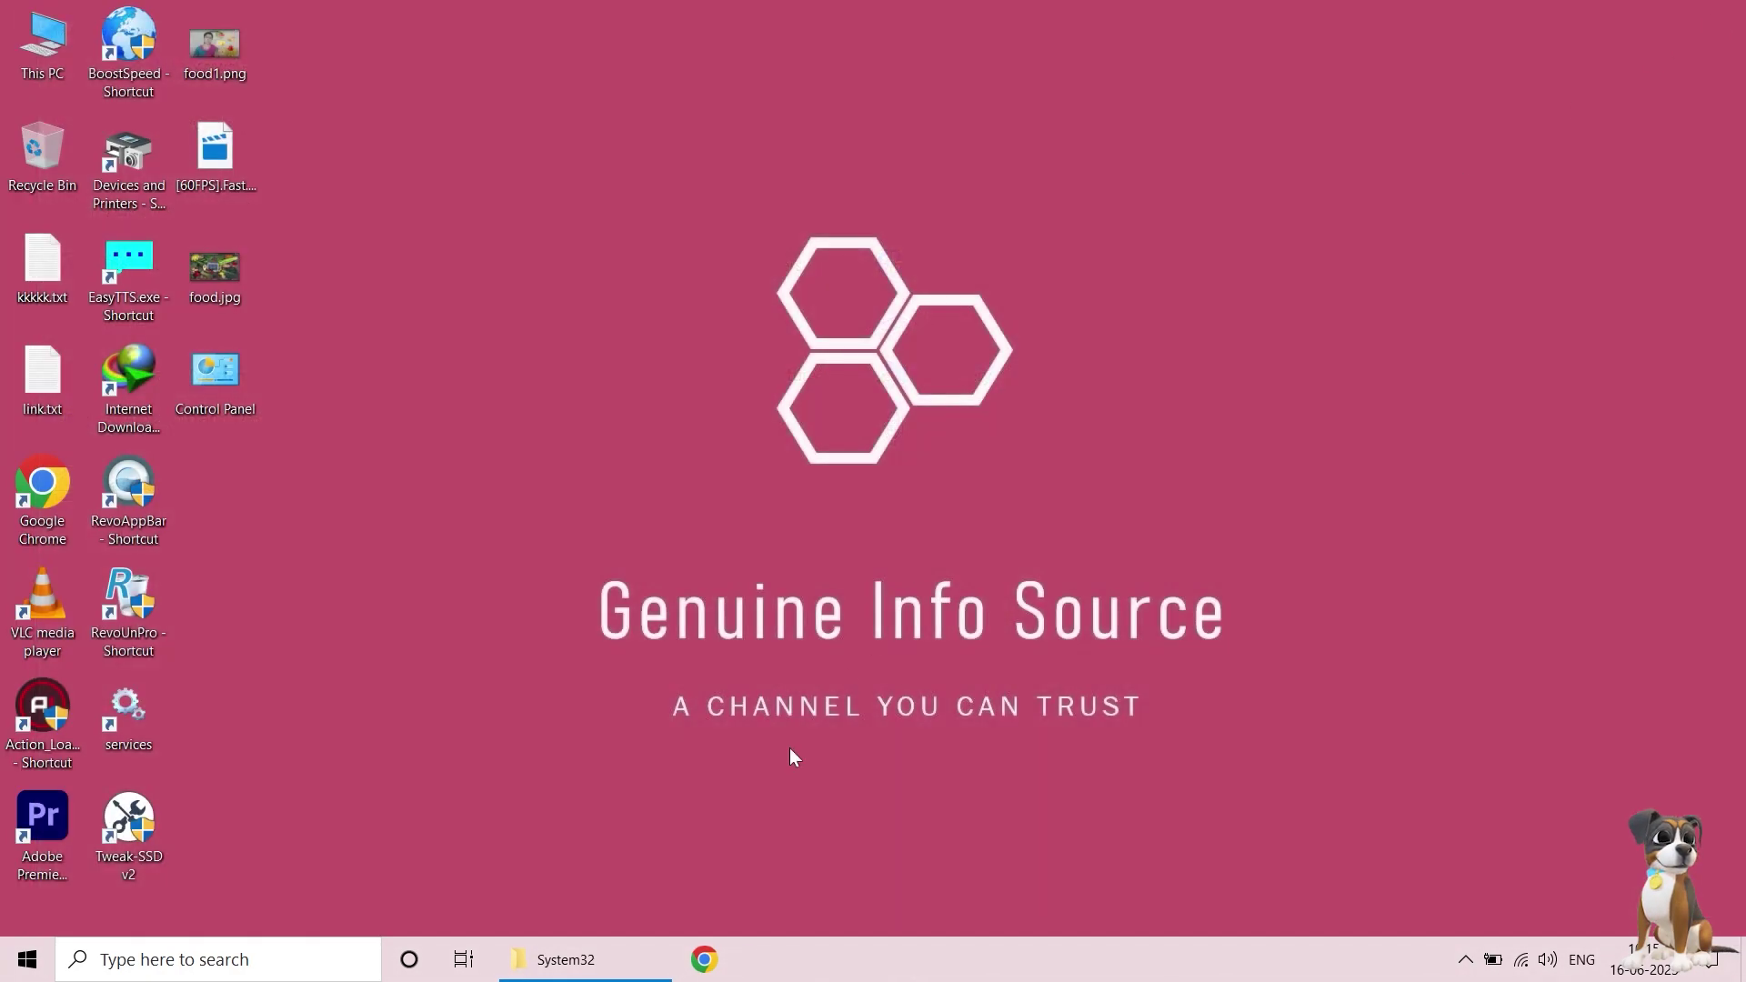
Relaunch Services, apply Disabled as Windows Update's startup type, and close Services.
{"action": "double_click", "coordinate": [135, 705]}
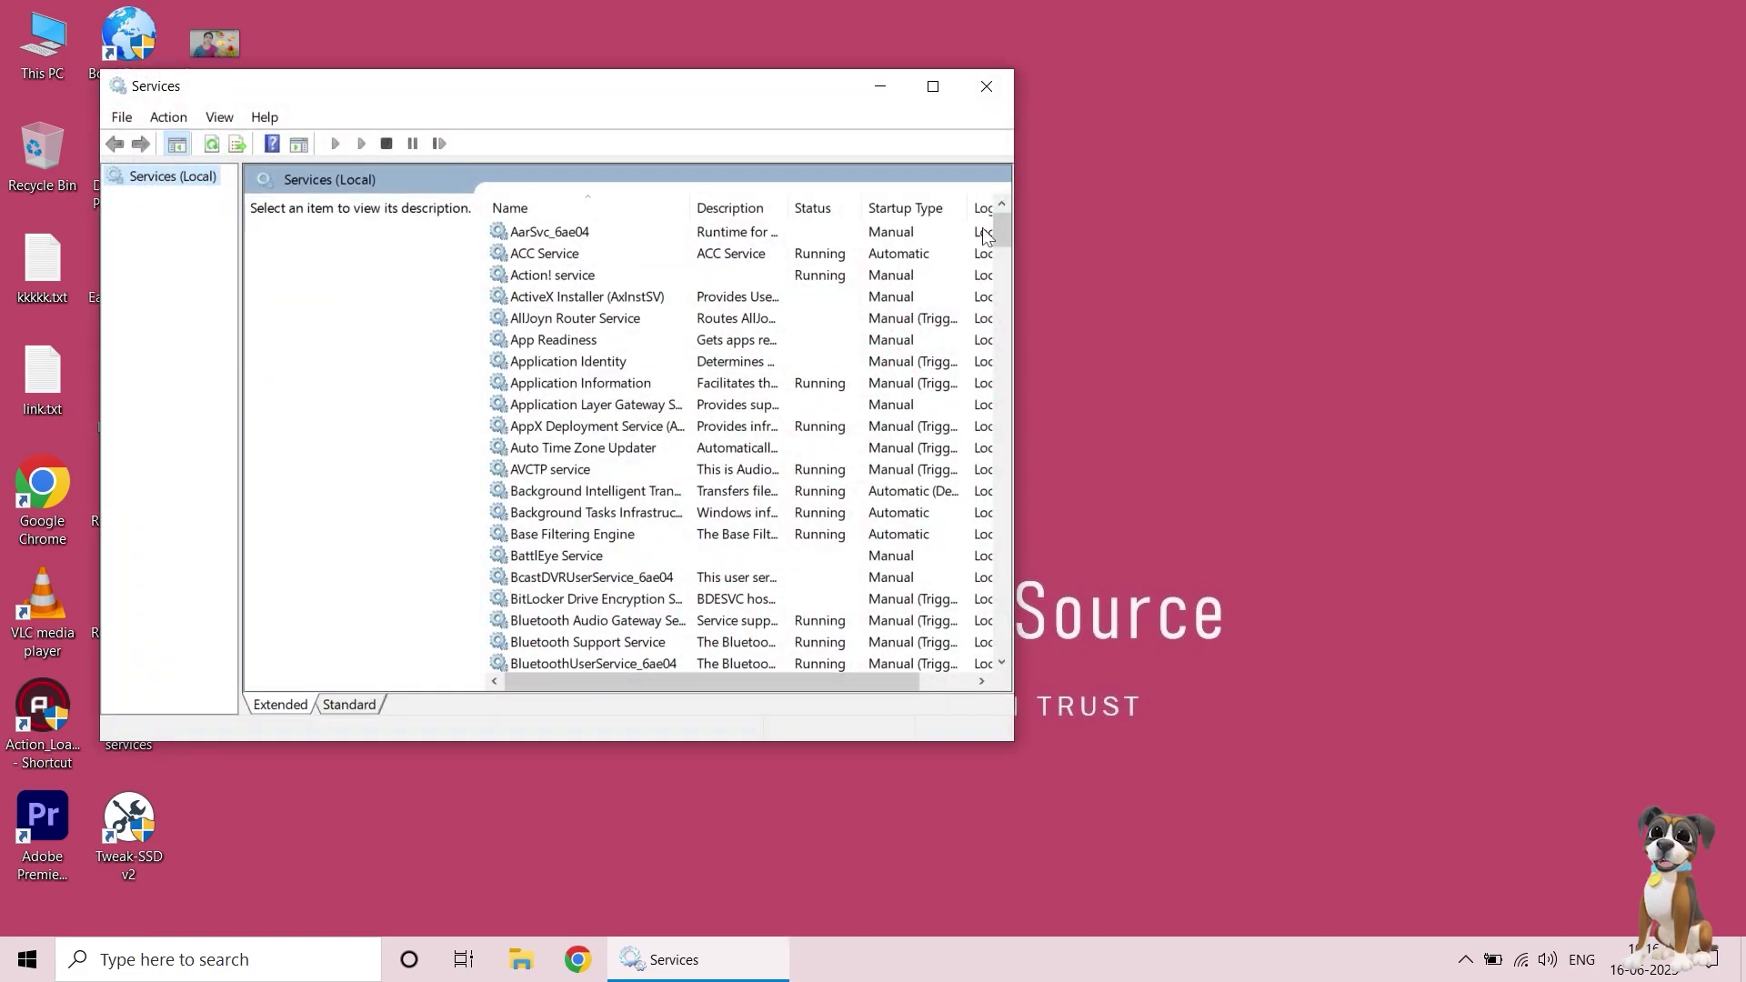
{"action": "left_click_drag", "start_coordinate": [988, 232], "coordinate": [986, 647]}
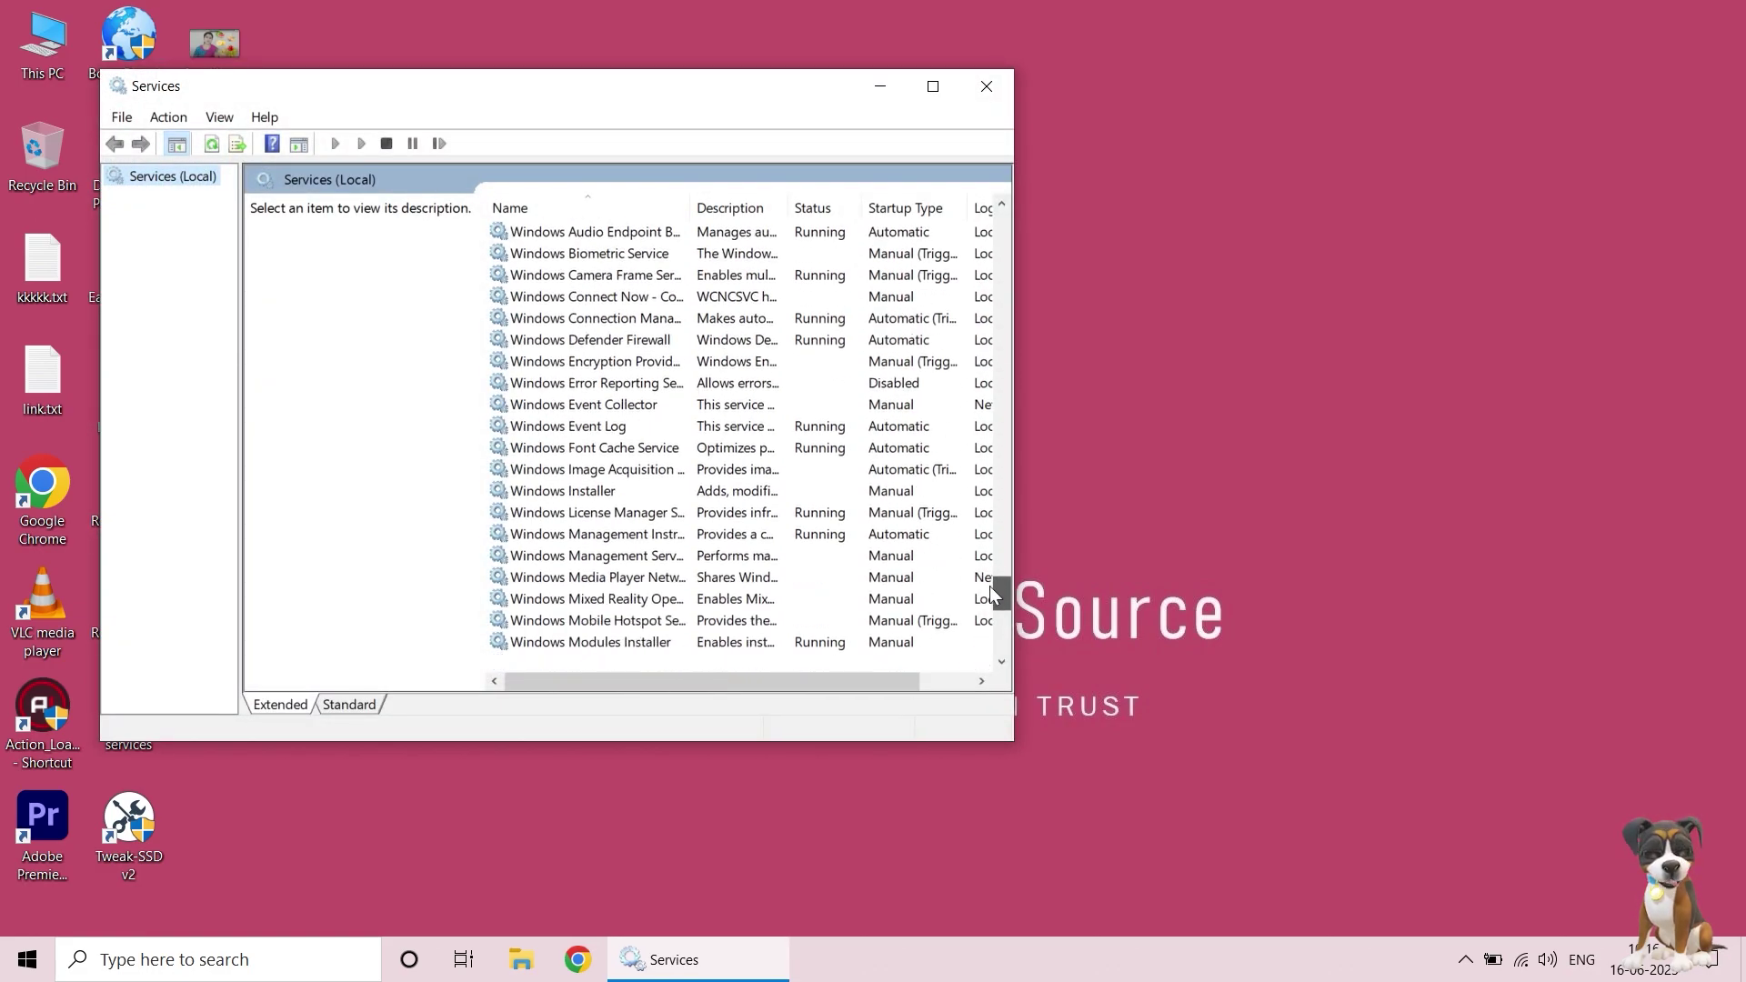
{"action": "double_click", "coordinate": [601, 341]}
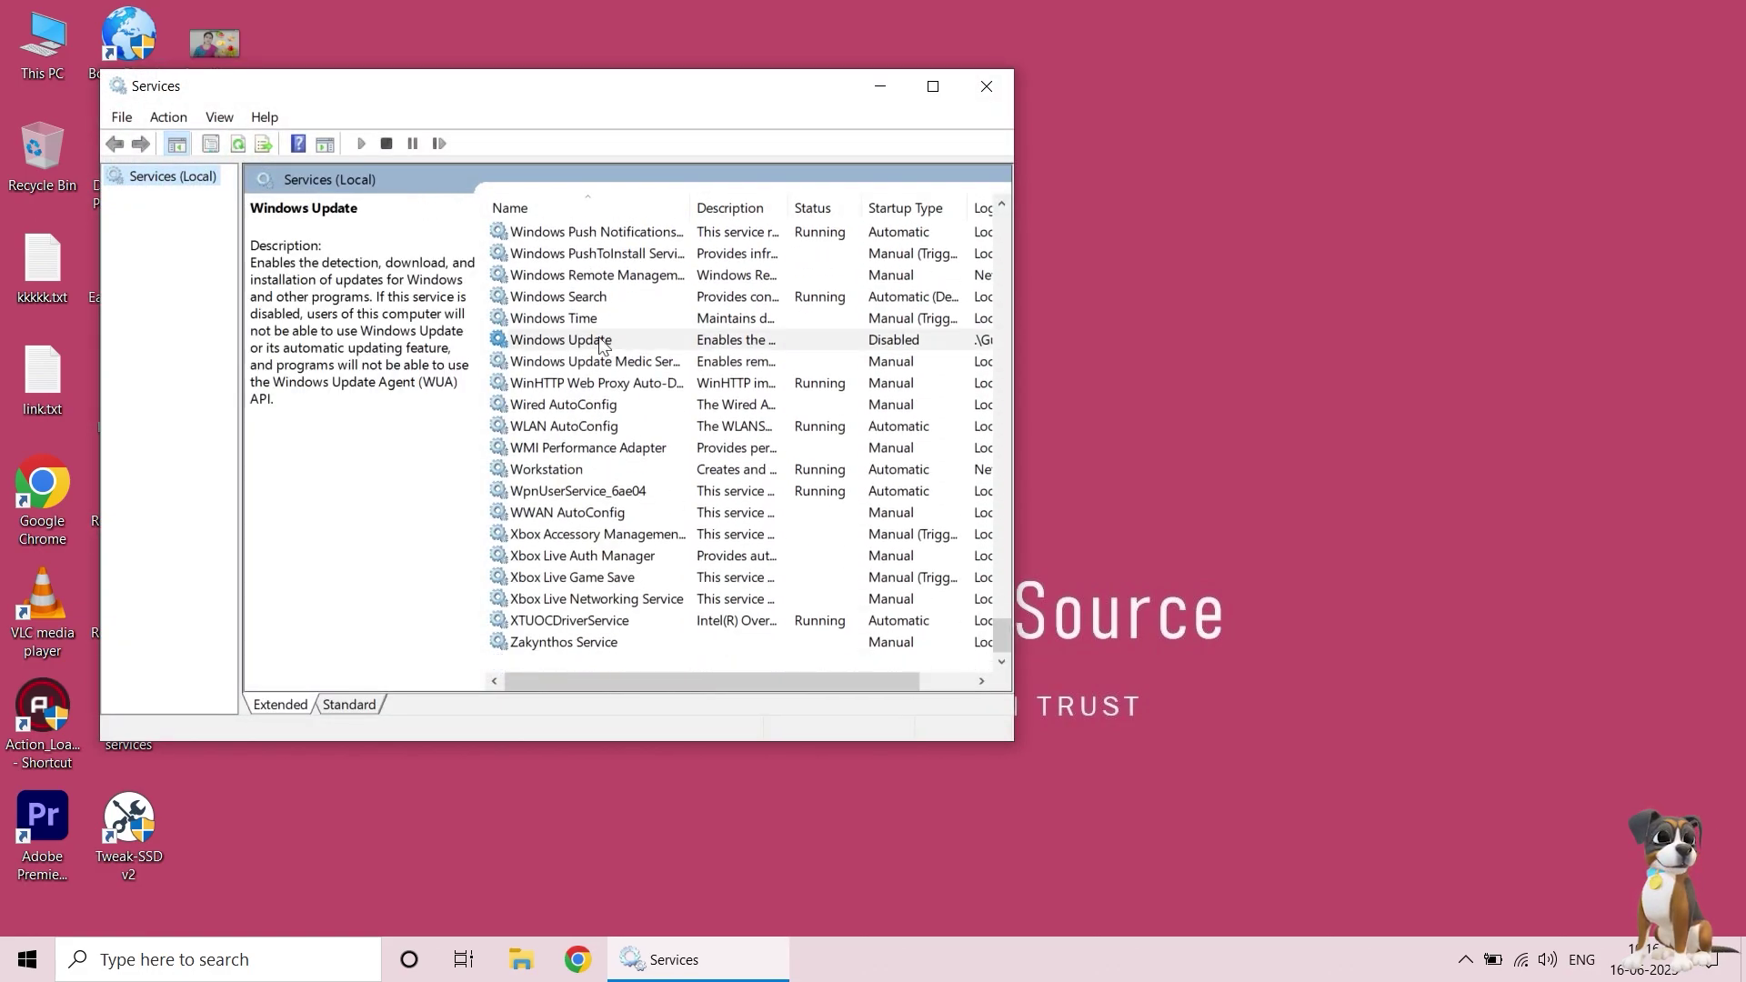
{"action": "left_click", "coordinate": [530, 390]}
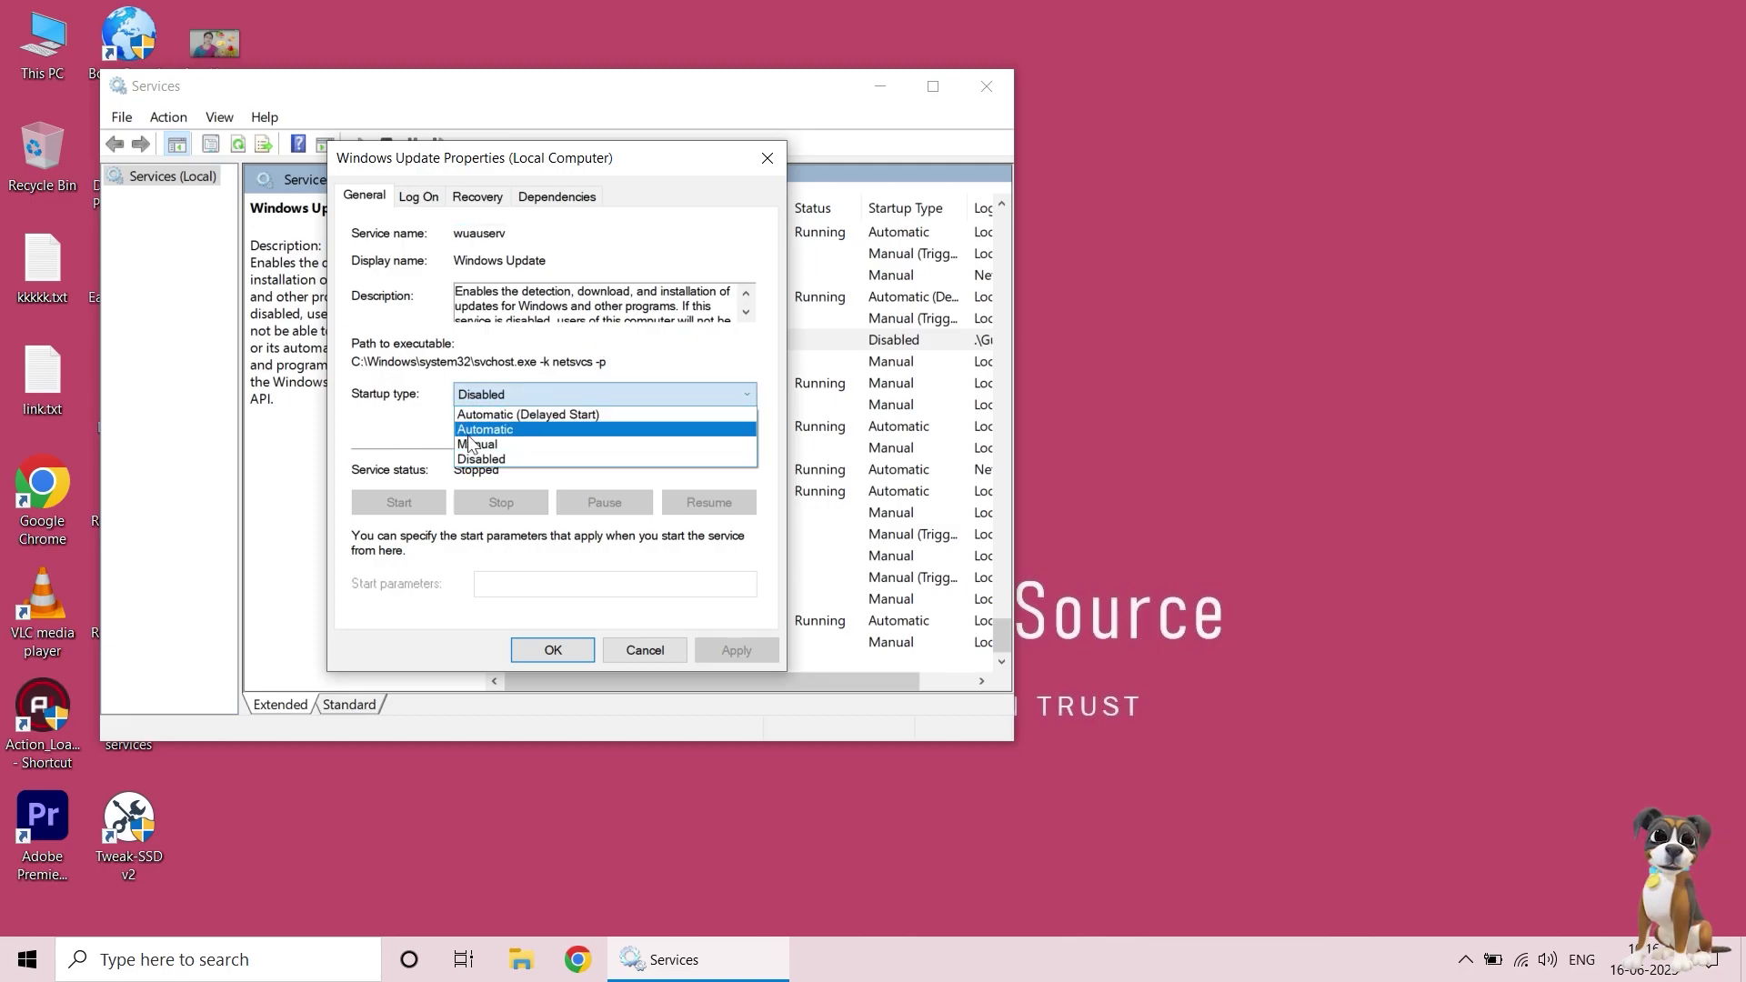
{"action": "left_click", "coordinate": [489, 446]}
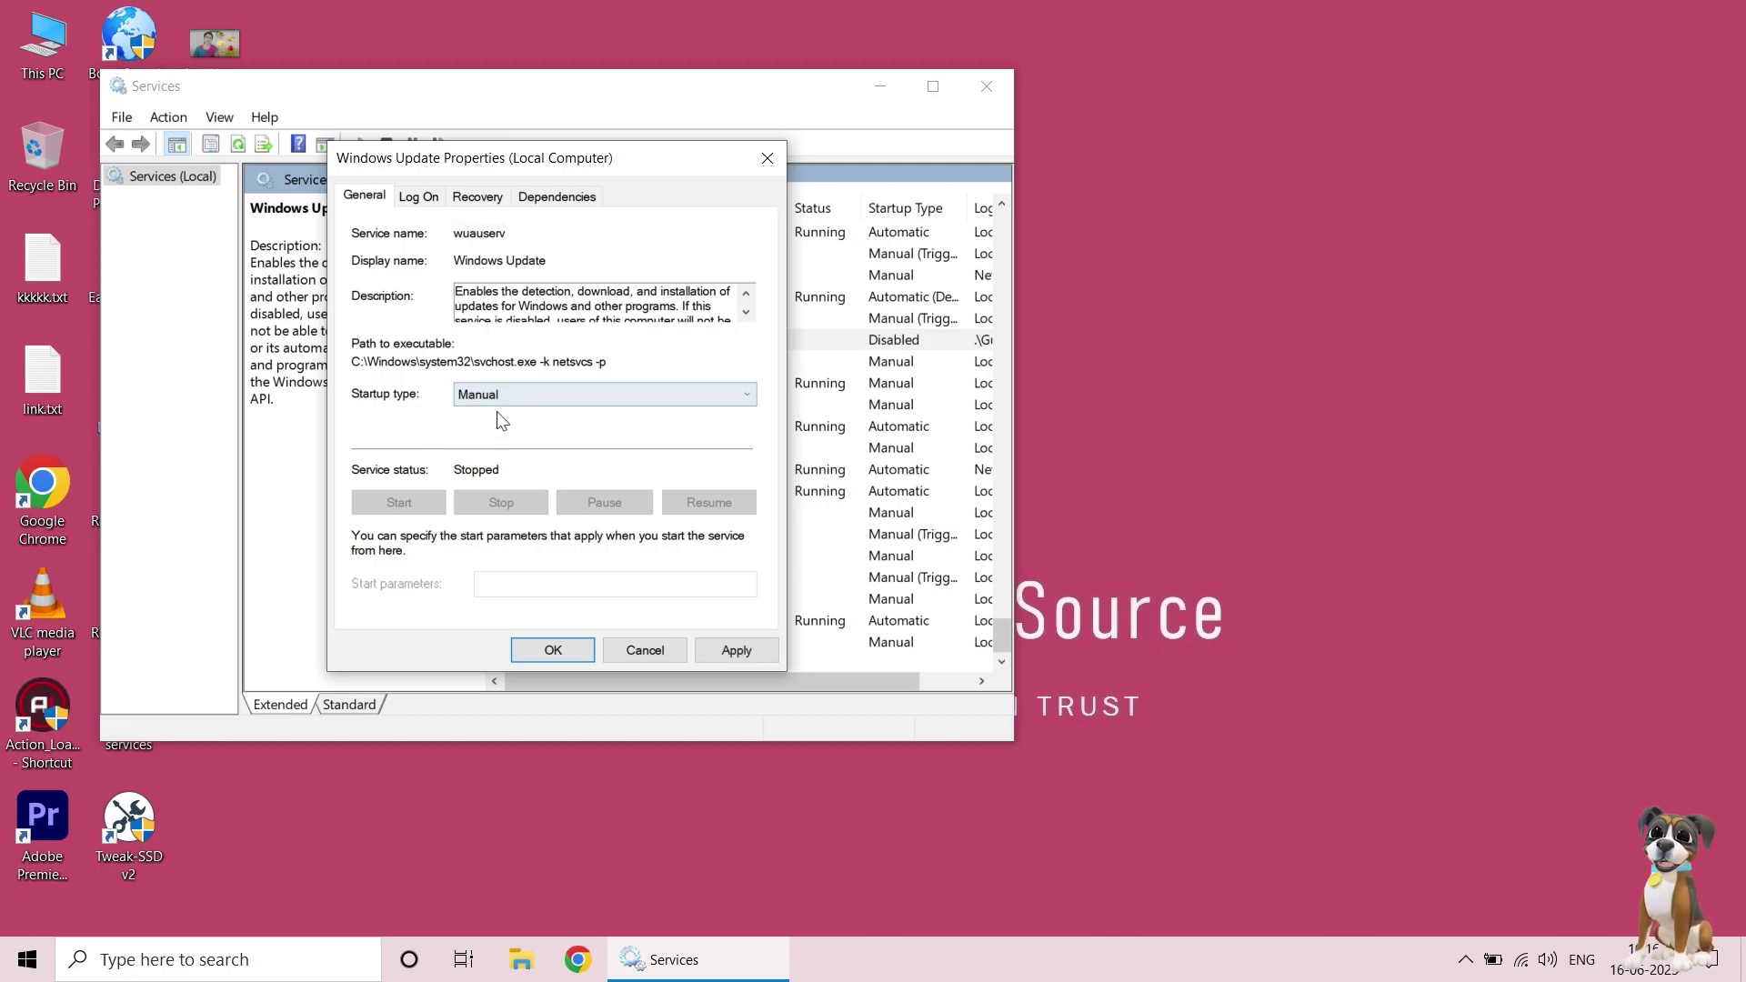
{"action": "left_click", "coordinate": [520, 395]}
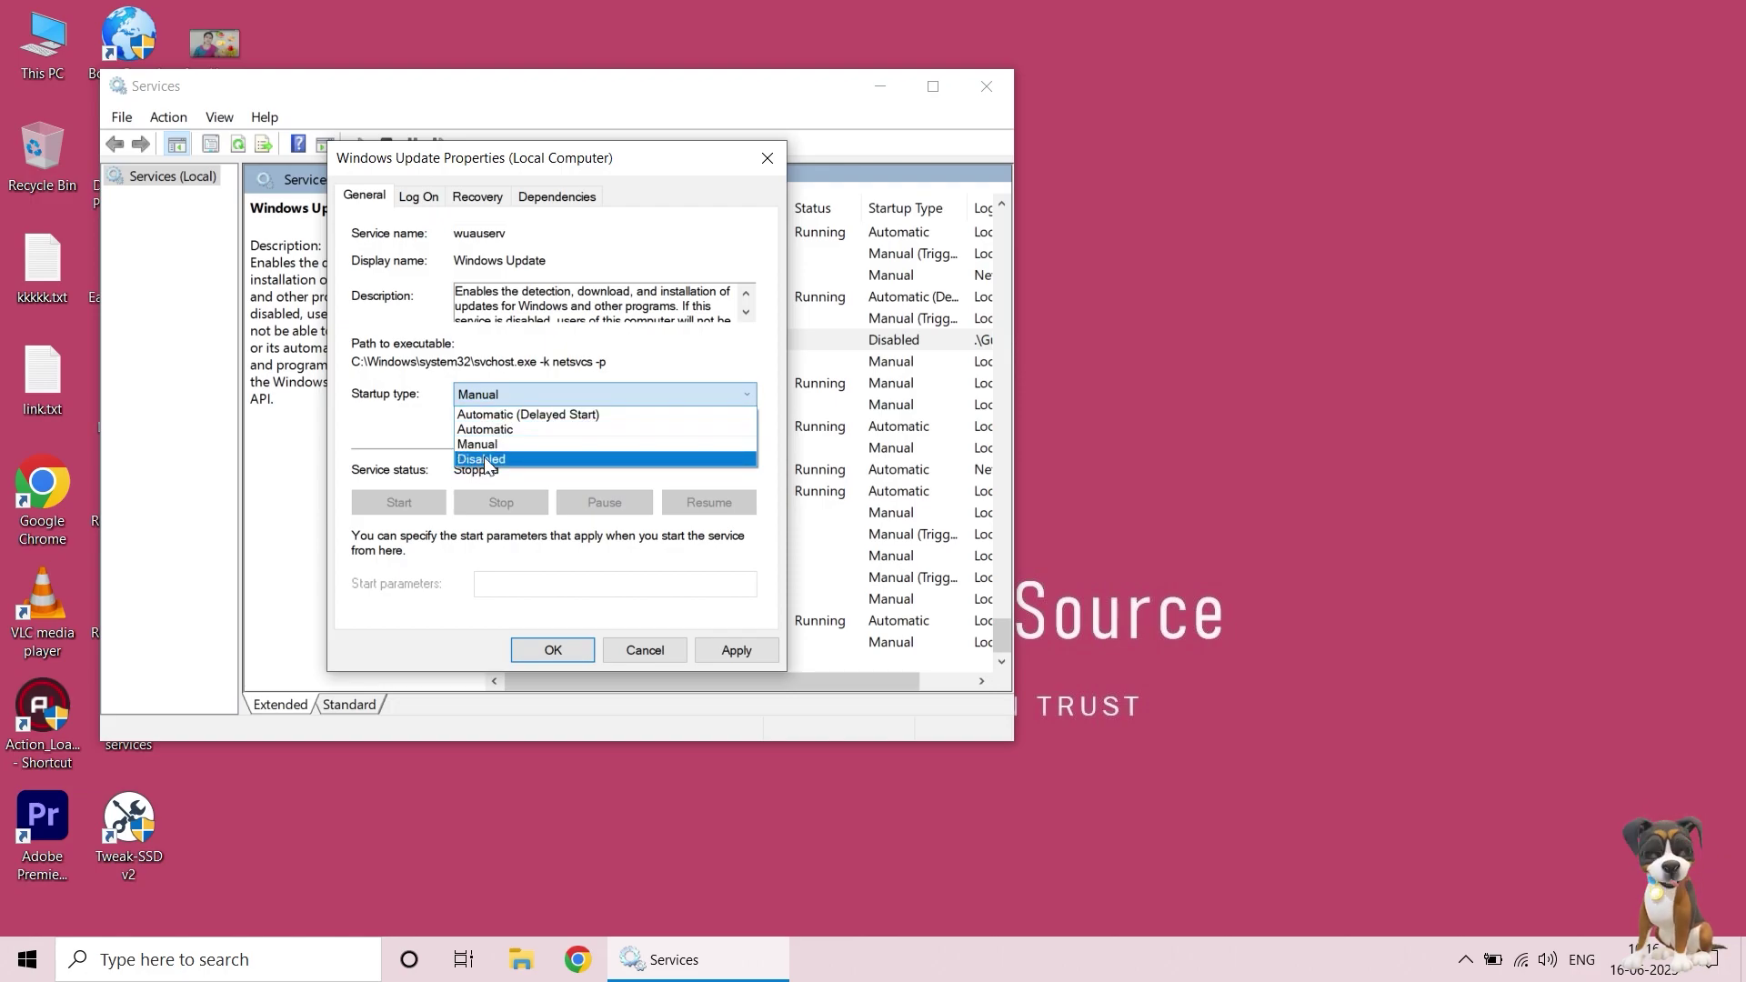
{"action": "left_click", "coordinate": [481, 457]}
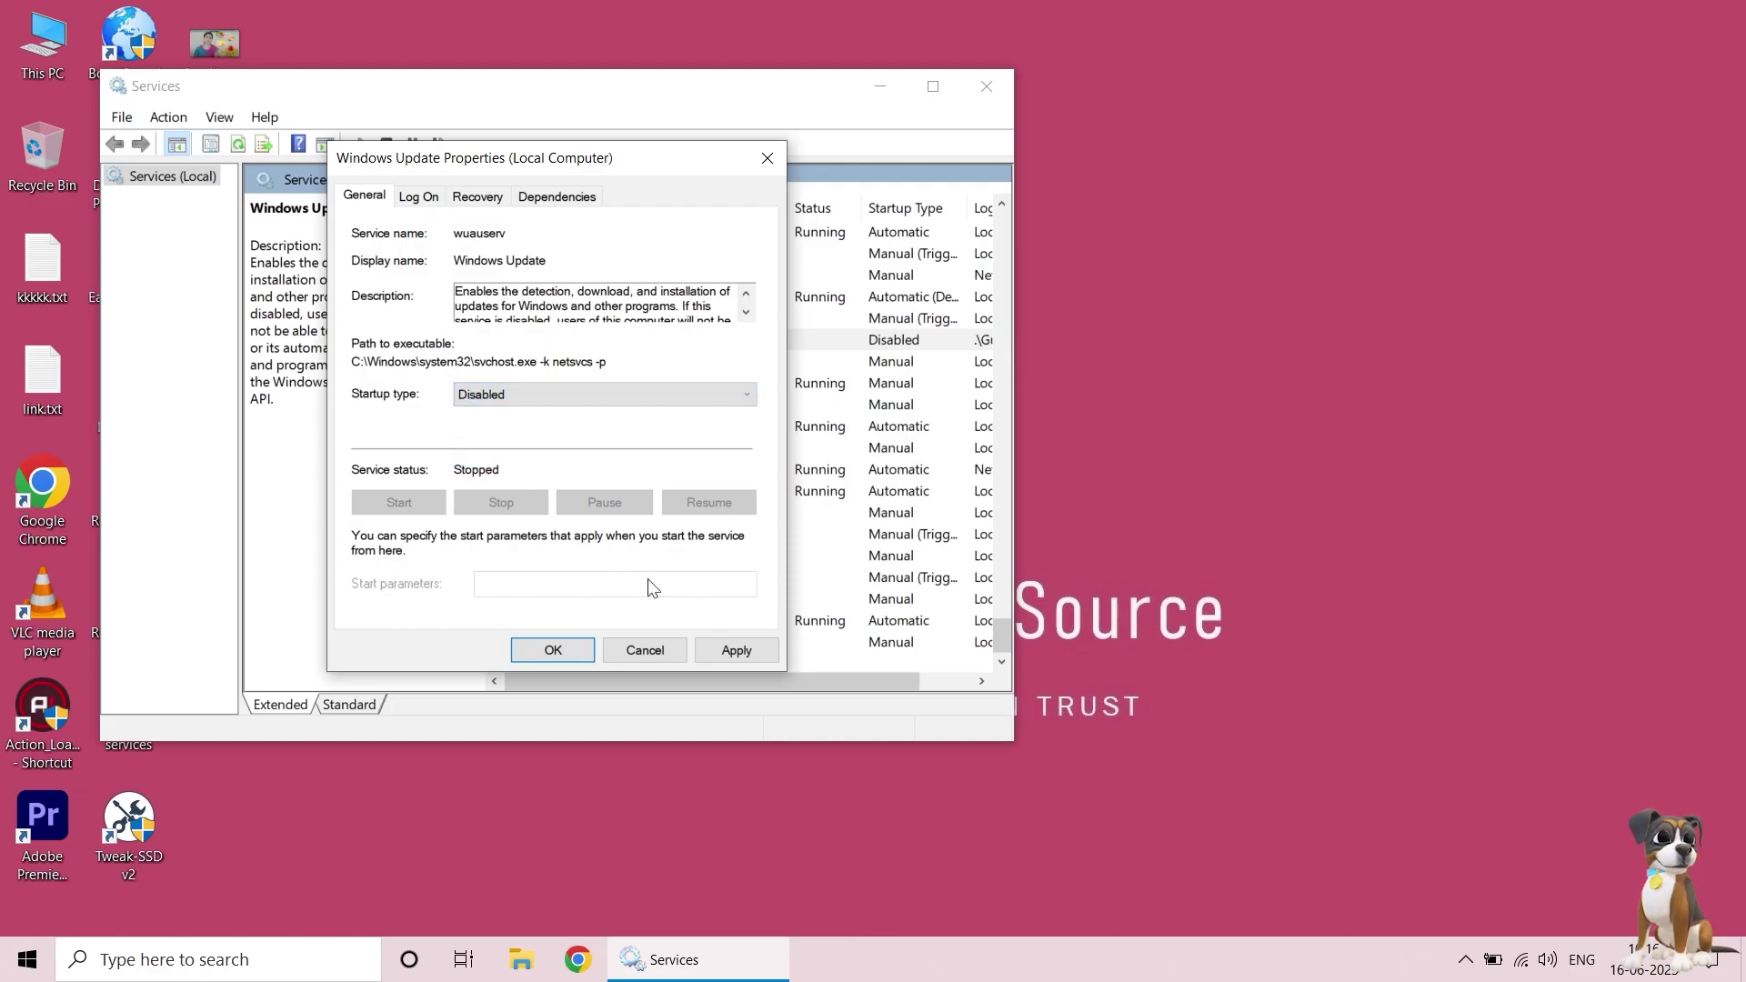
{"action": "left_click", "coordinate": [733, 653]}
{"action": "left_click", "coordinate": [554, 649]}
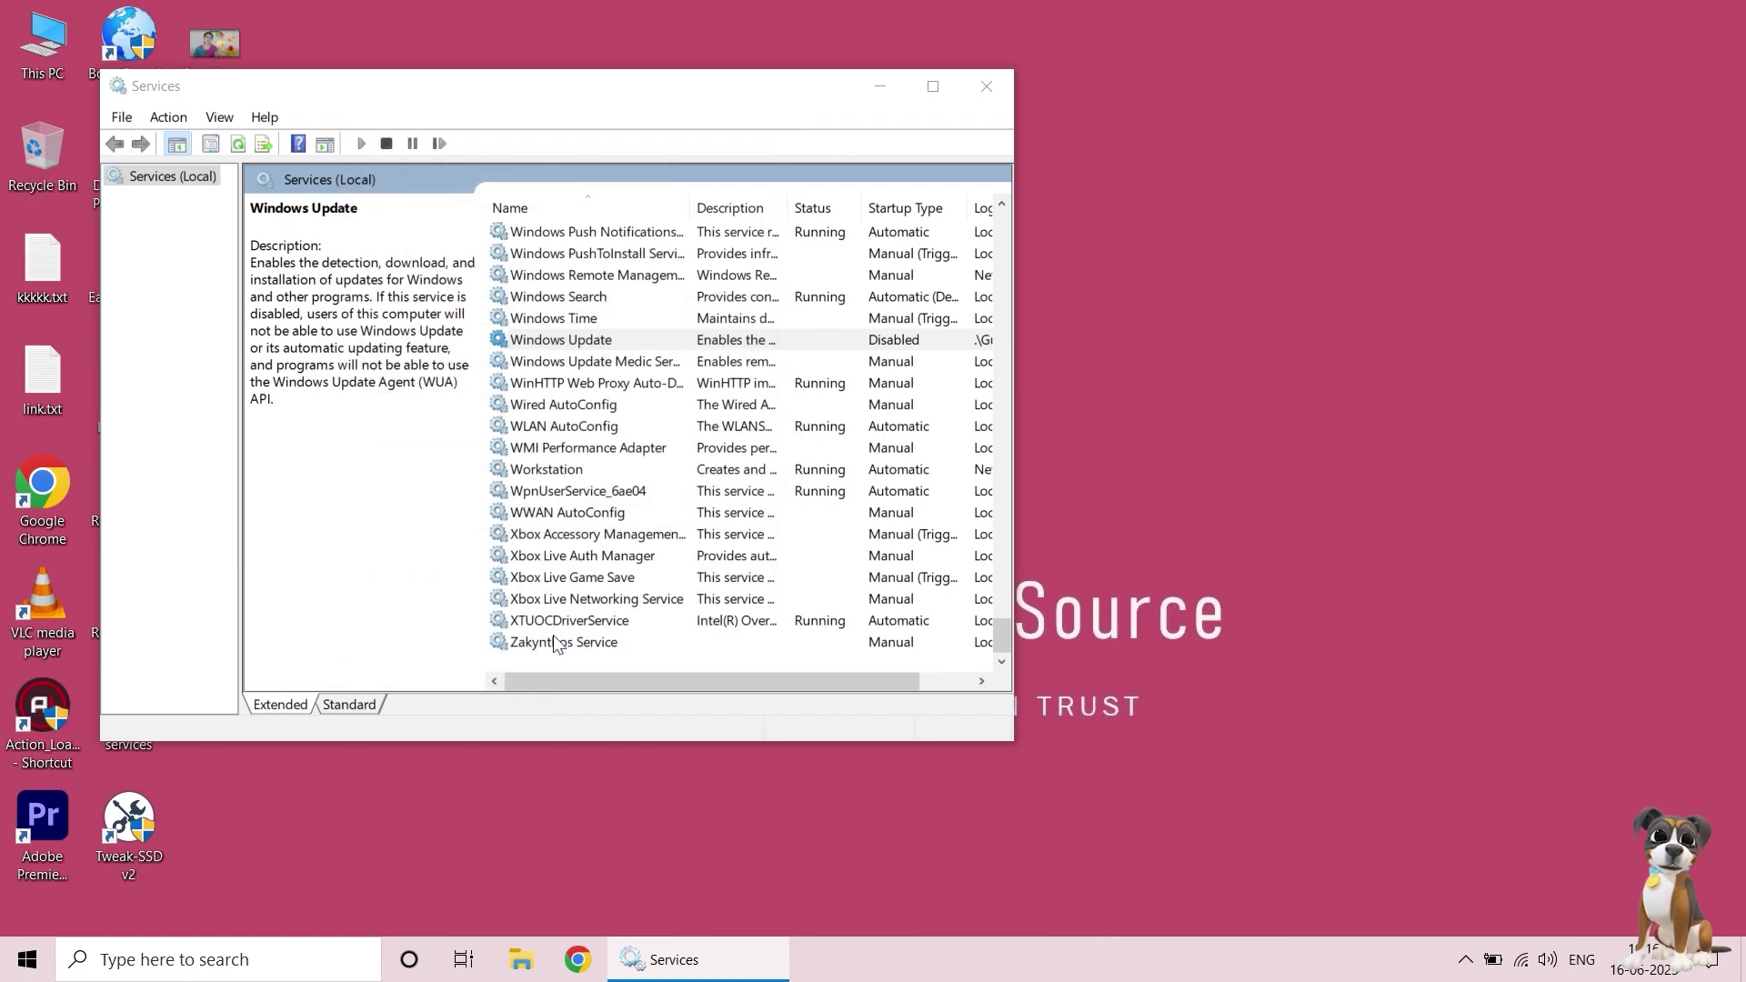
{"action": "left_click", "coordinate": [996, 84]}
{"action": "right_click", "coordinate": [1059, 229]}
Refresh the desktop and open File Explorer at This PC.
{"action": "left_click", "coordinate": [1120, 300]}
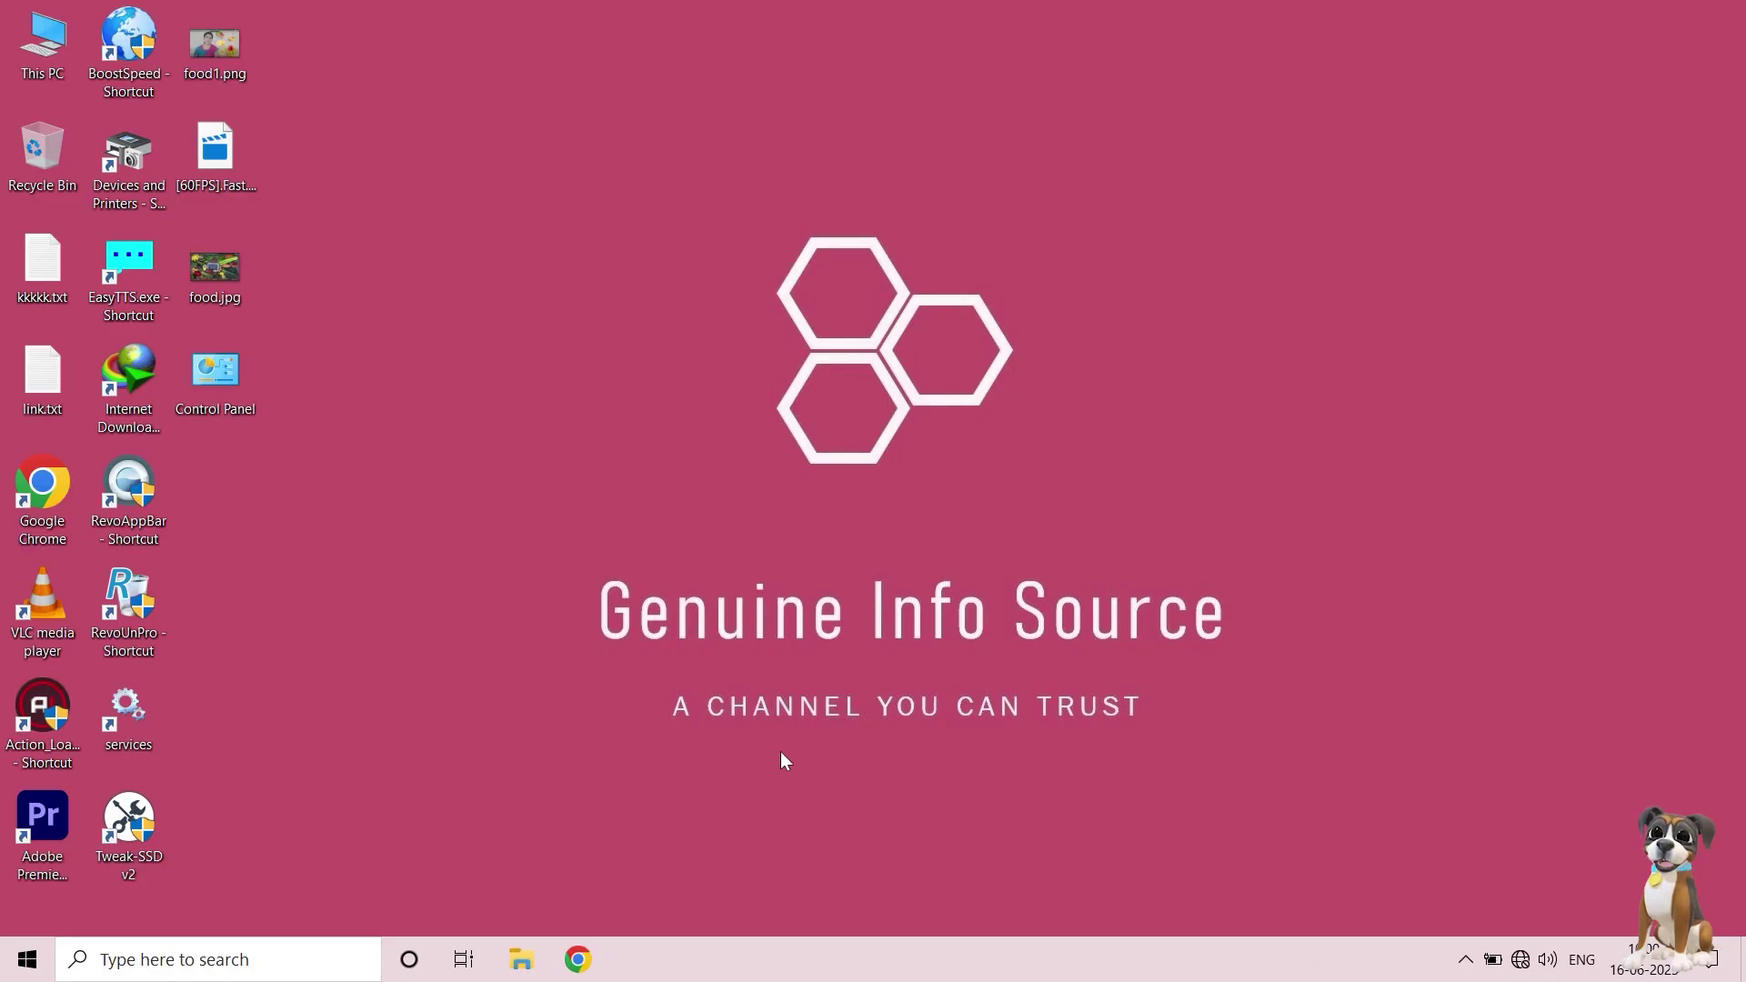
{"action": "left_click", "coordinate": [538, 955]}
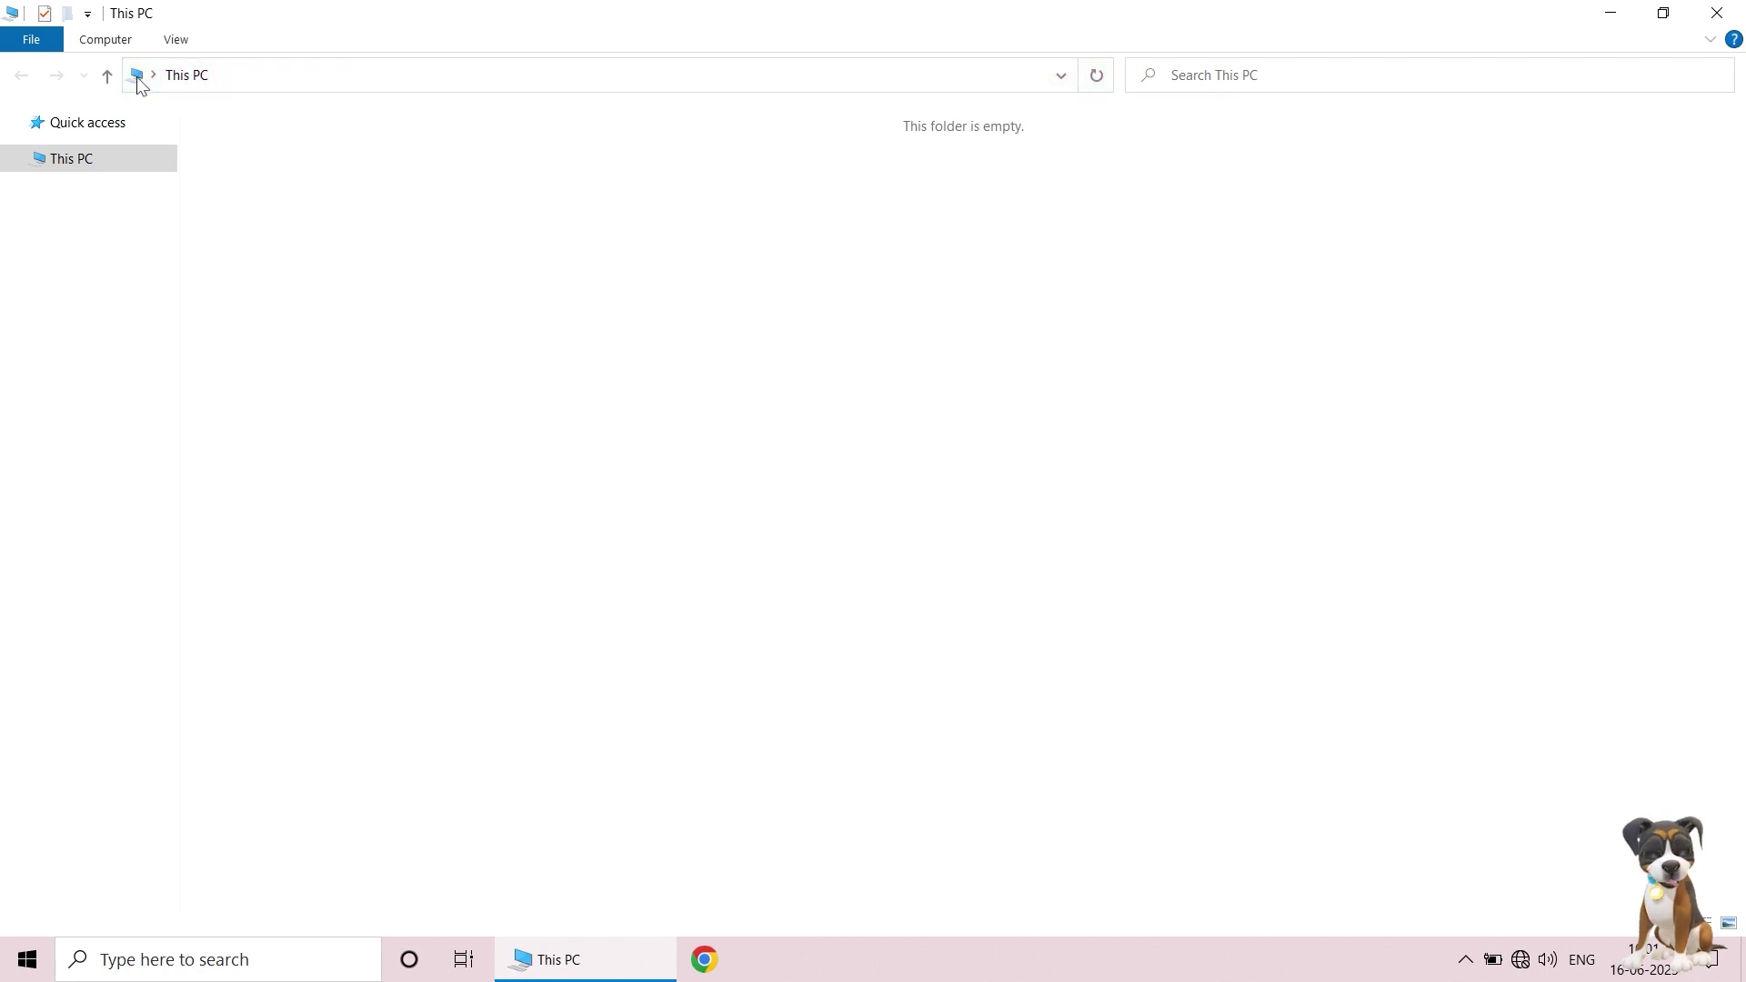
Close Explorer, reopen and close This PC, then relaunch Services from the desktop.
{"action": "key", "text": "alt+F4"}
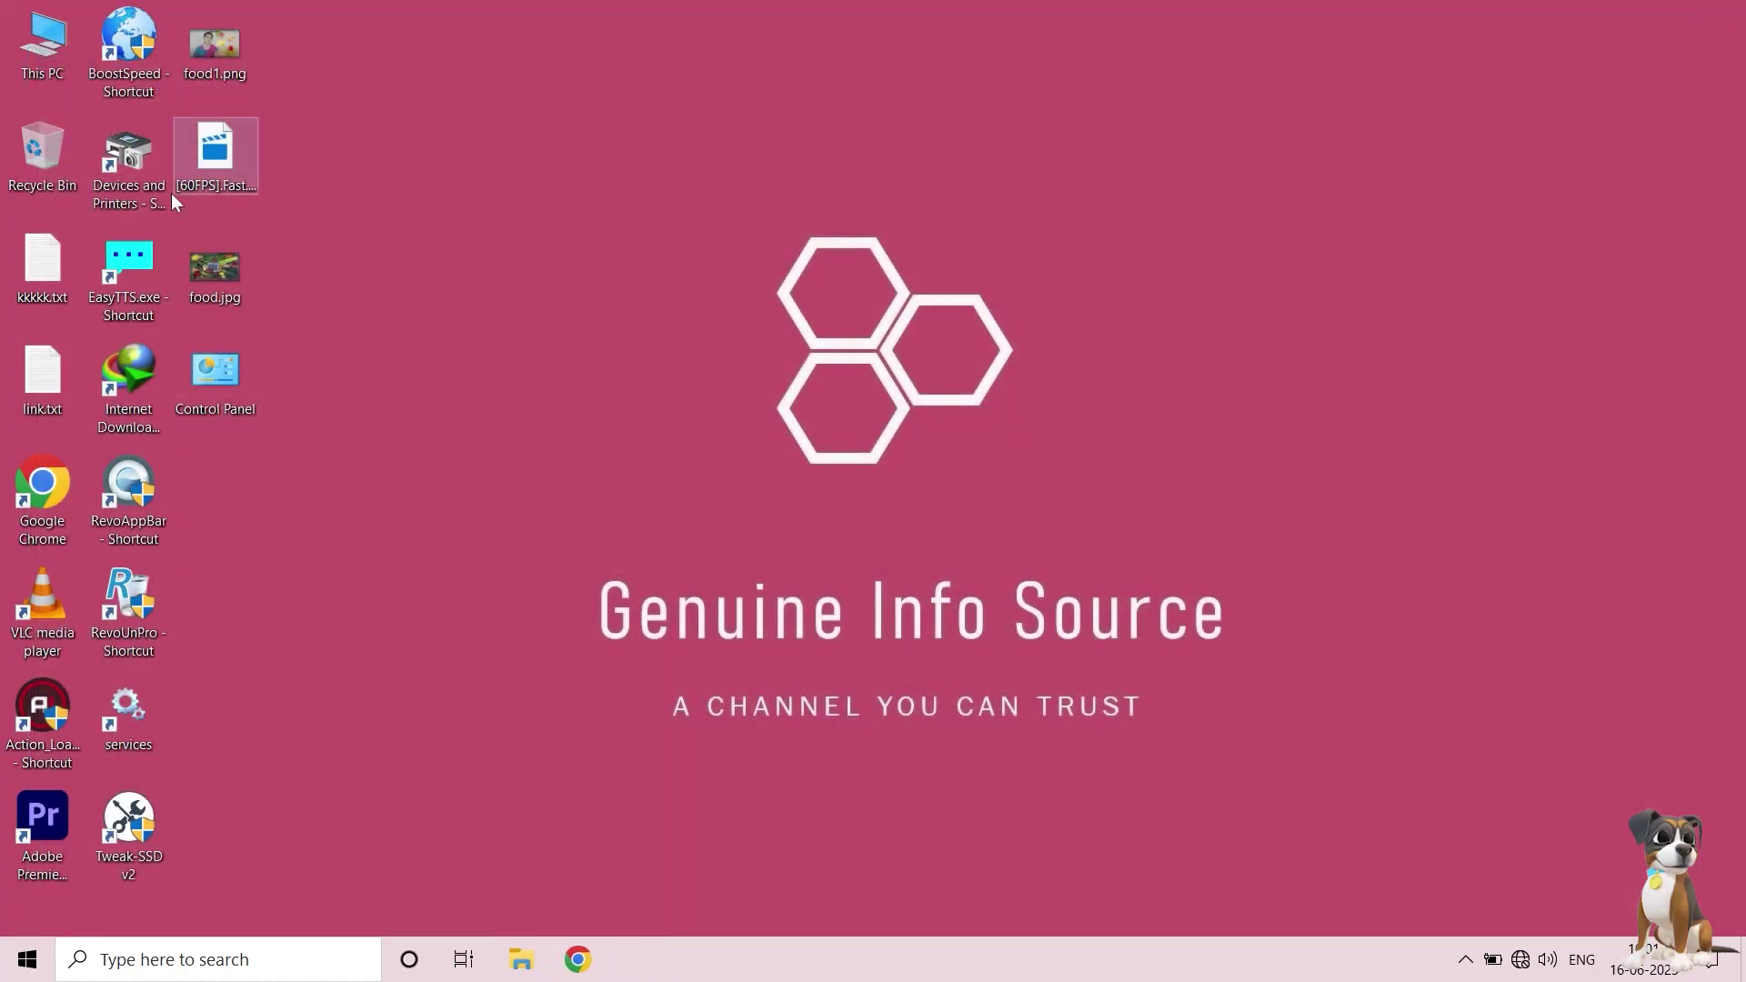
{"action": "double_click", "coordinate": [55, 67]}
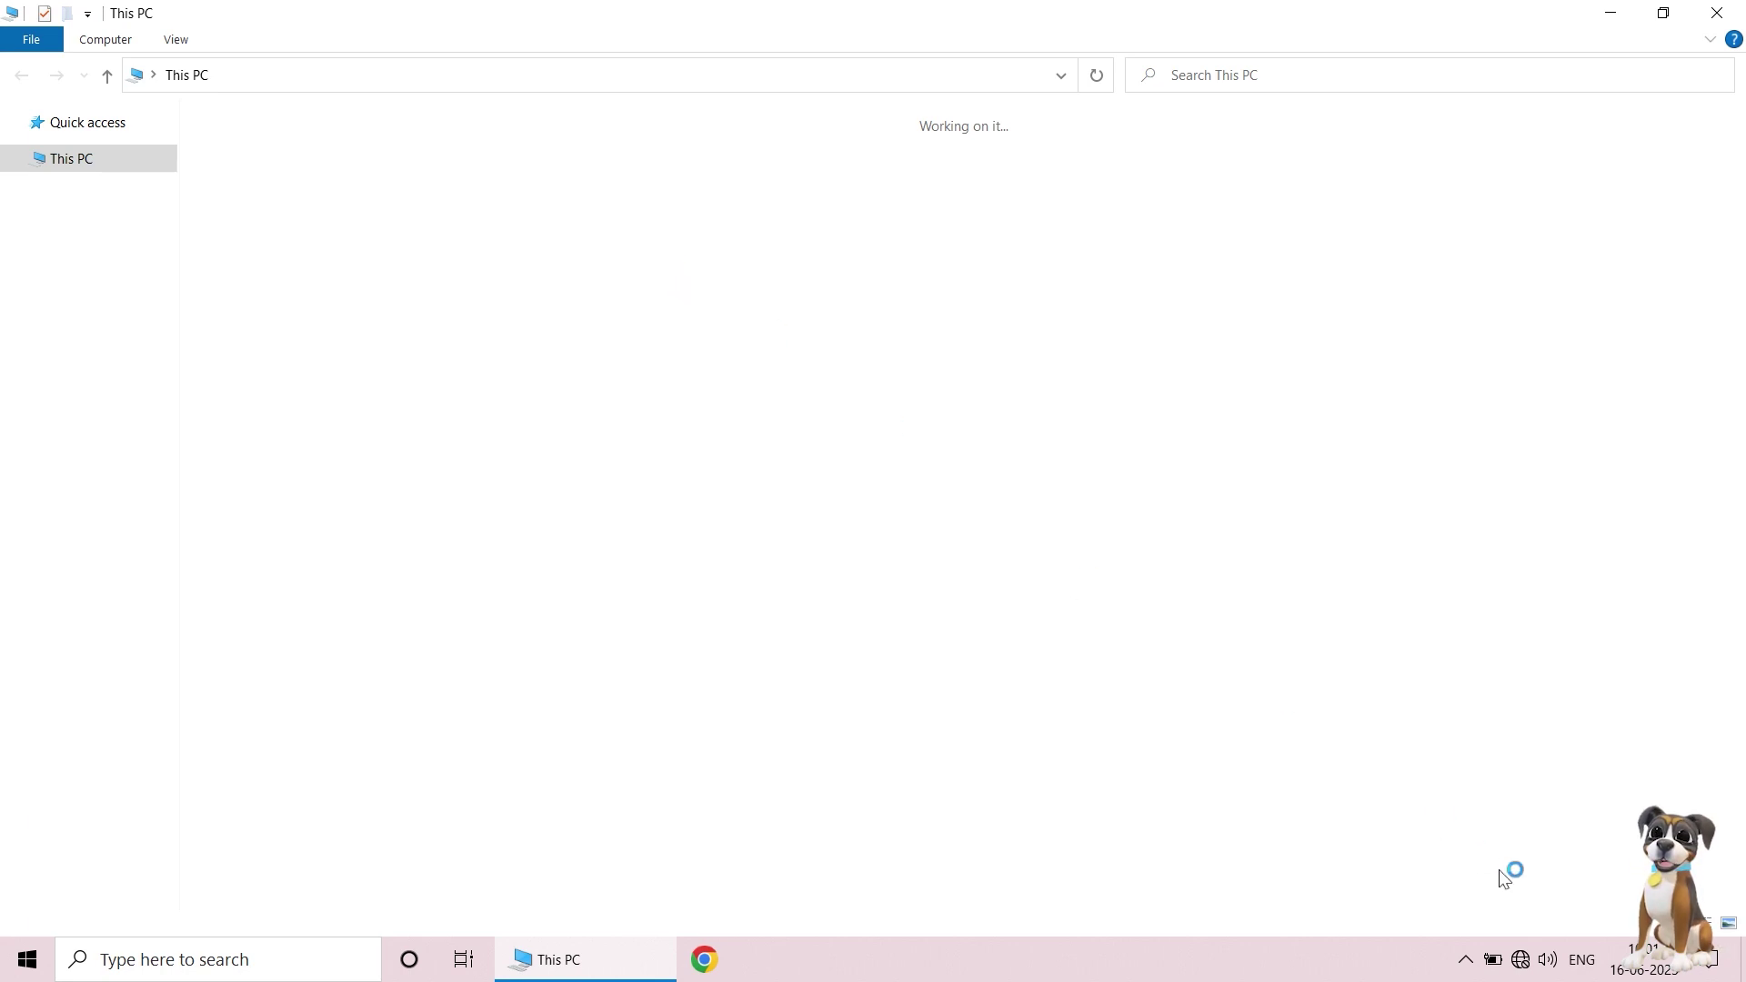
{"action": "key", "text": "alt+F4"}
{"action": "double_click", "coordinate": [127, 707]}
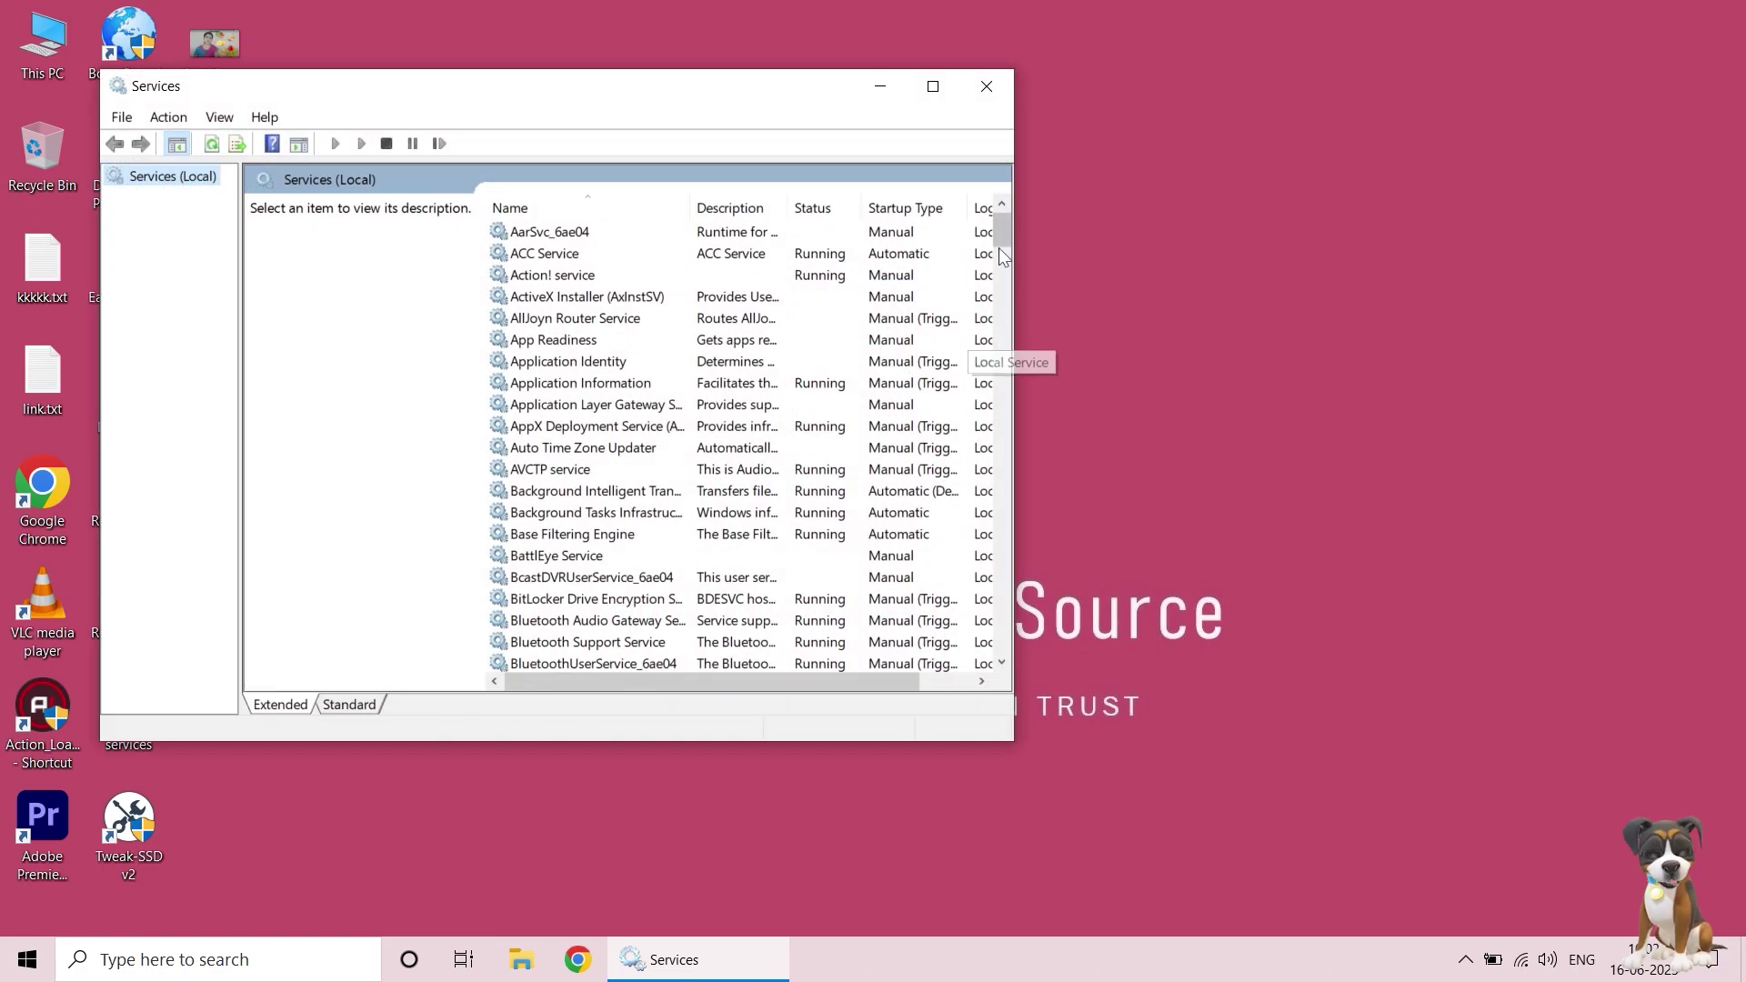
{"action": "left_click_drag", "start_coordinate": [1002, 236], "coordinate": [972, 665]}
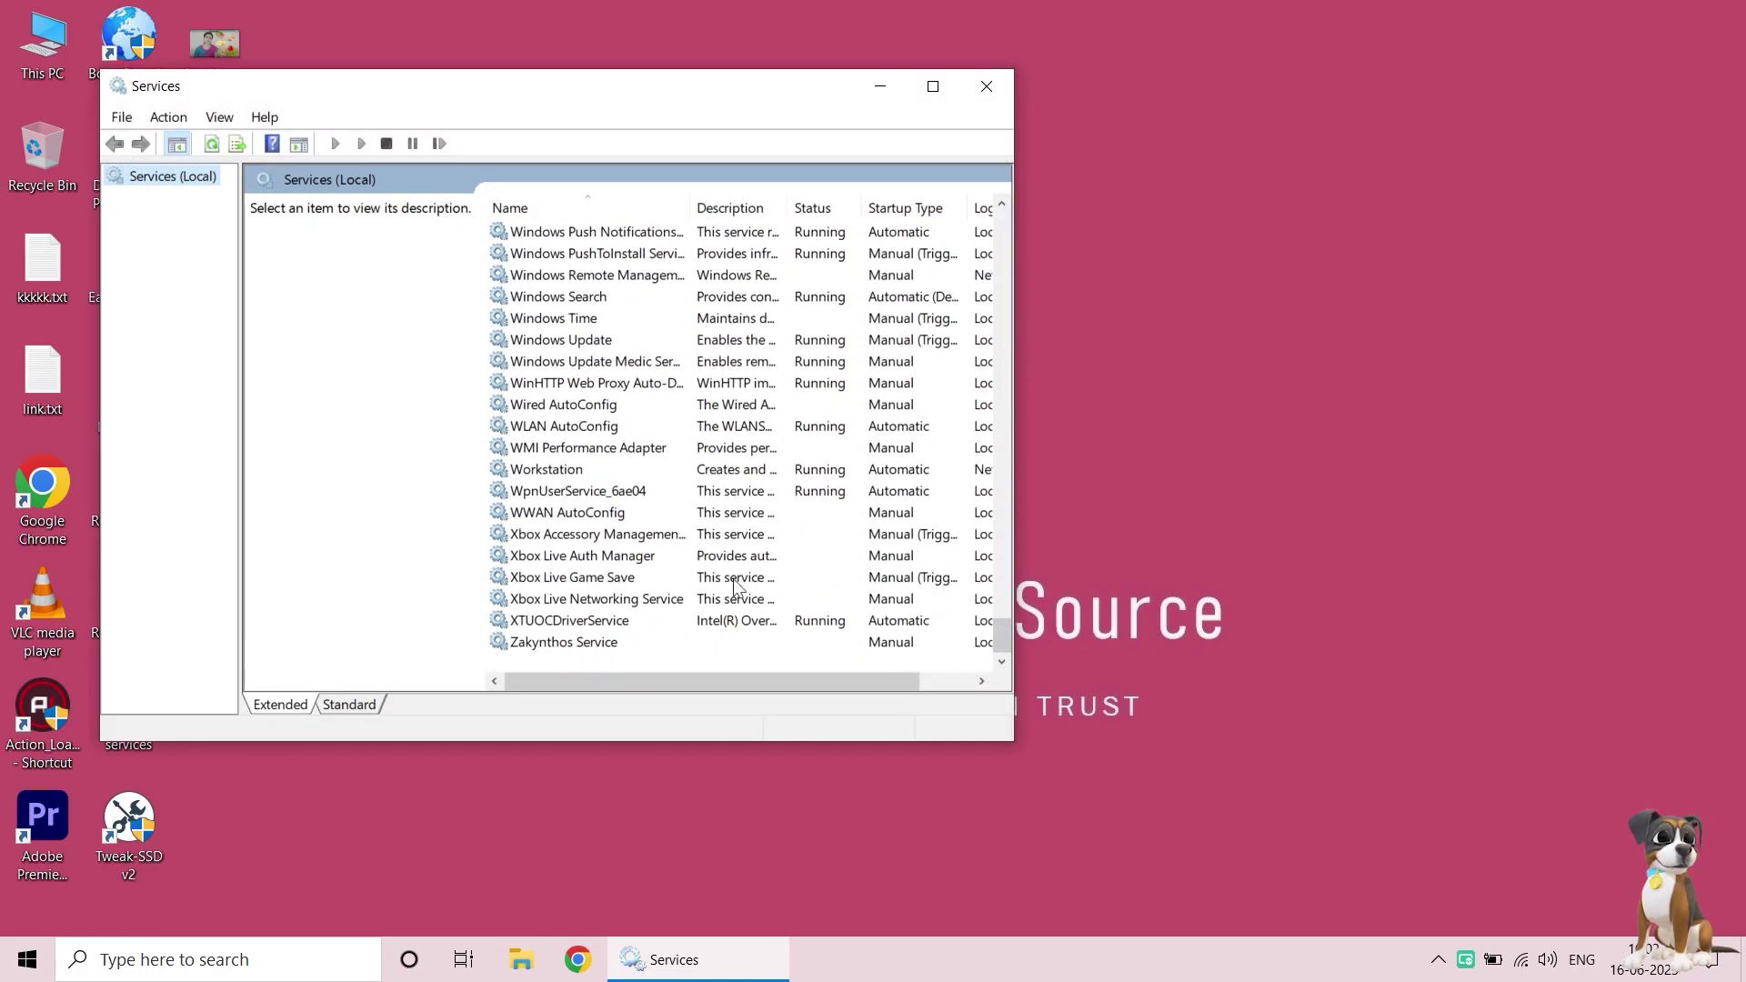
Set Windows Update's startup type to Disabled, stop the service, and close Services.
{"action": "left_click", "coordinate": [574, 343]}
{"action": "double_click", "coordinate": [573, 340]}
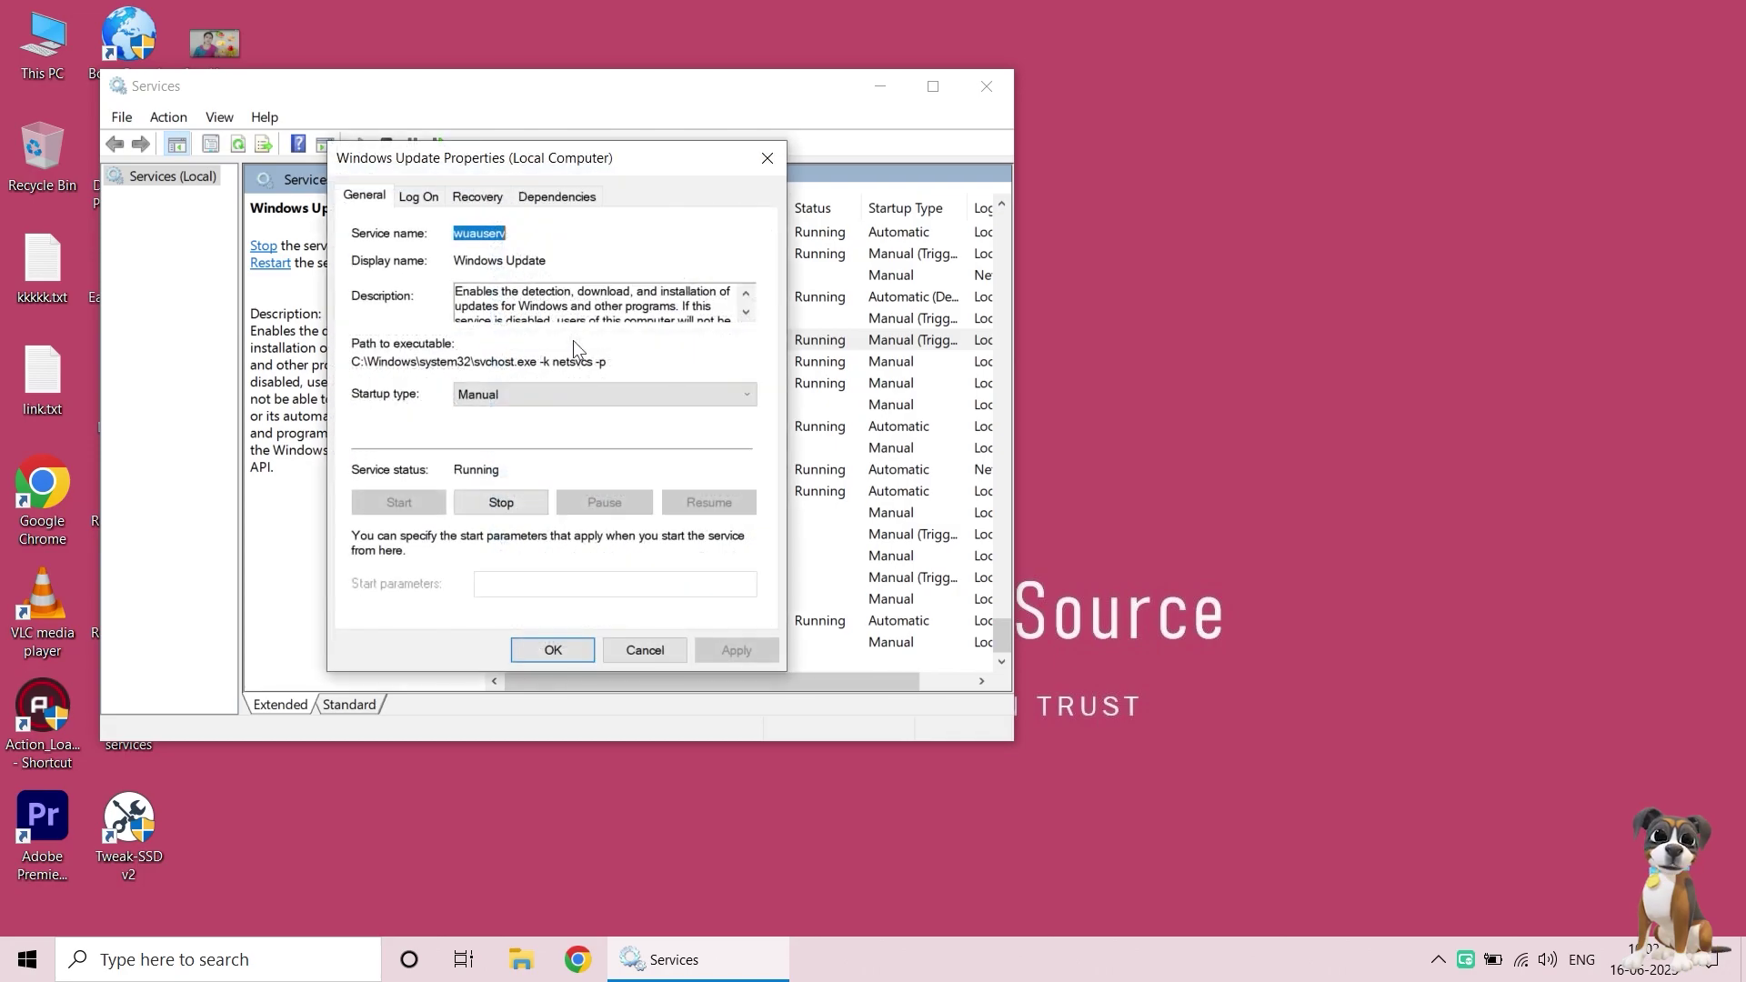
{"action": "left_click", "coordinate": [559, 394]}
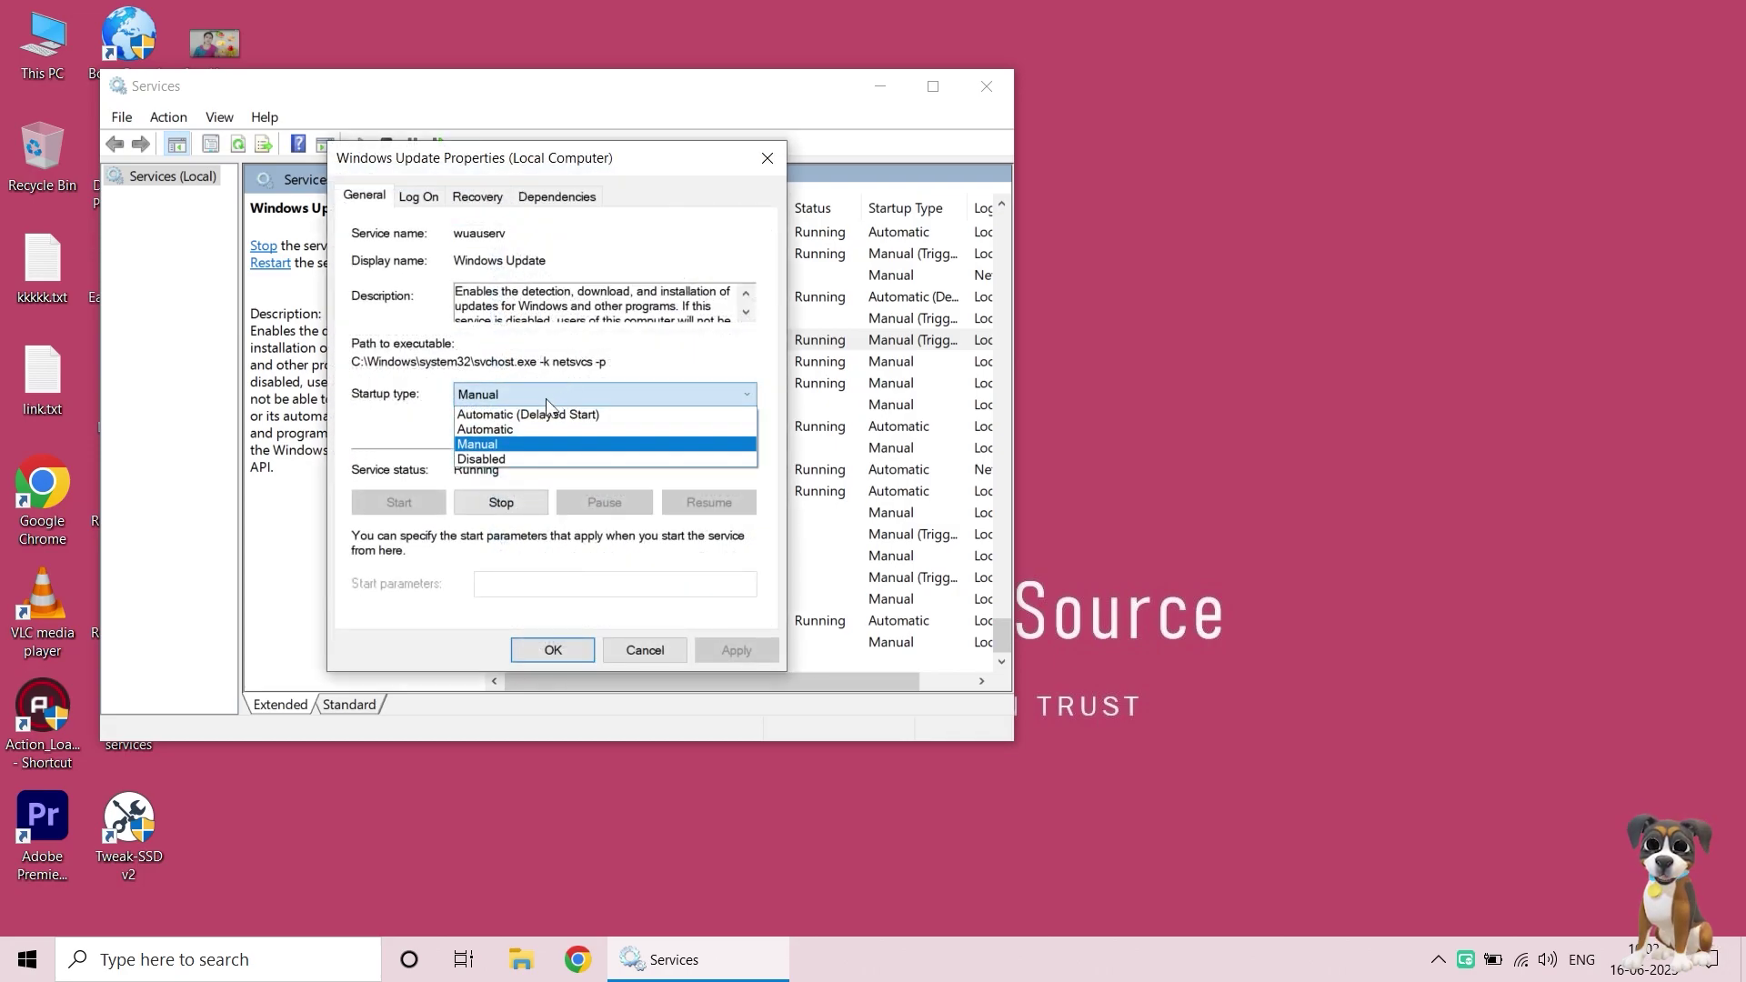
{"action": "left_click", "coordinate": [479, 460]}
{"action": "left_click", "coordinate": [727, 651]}
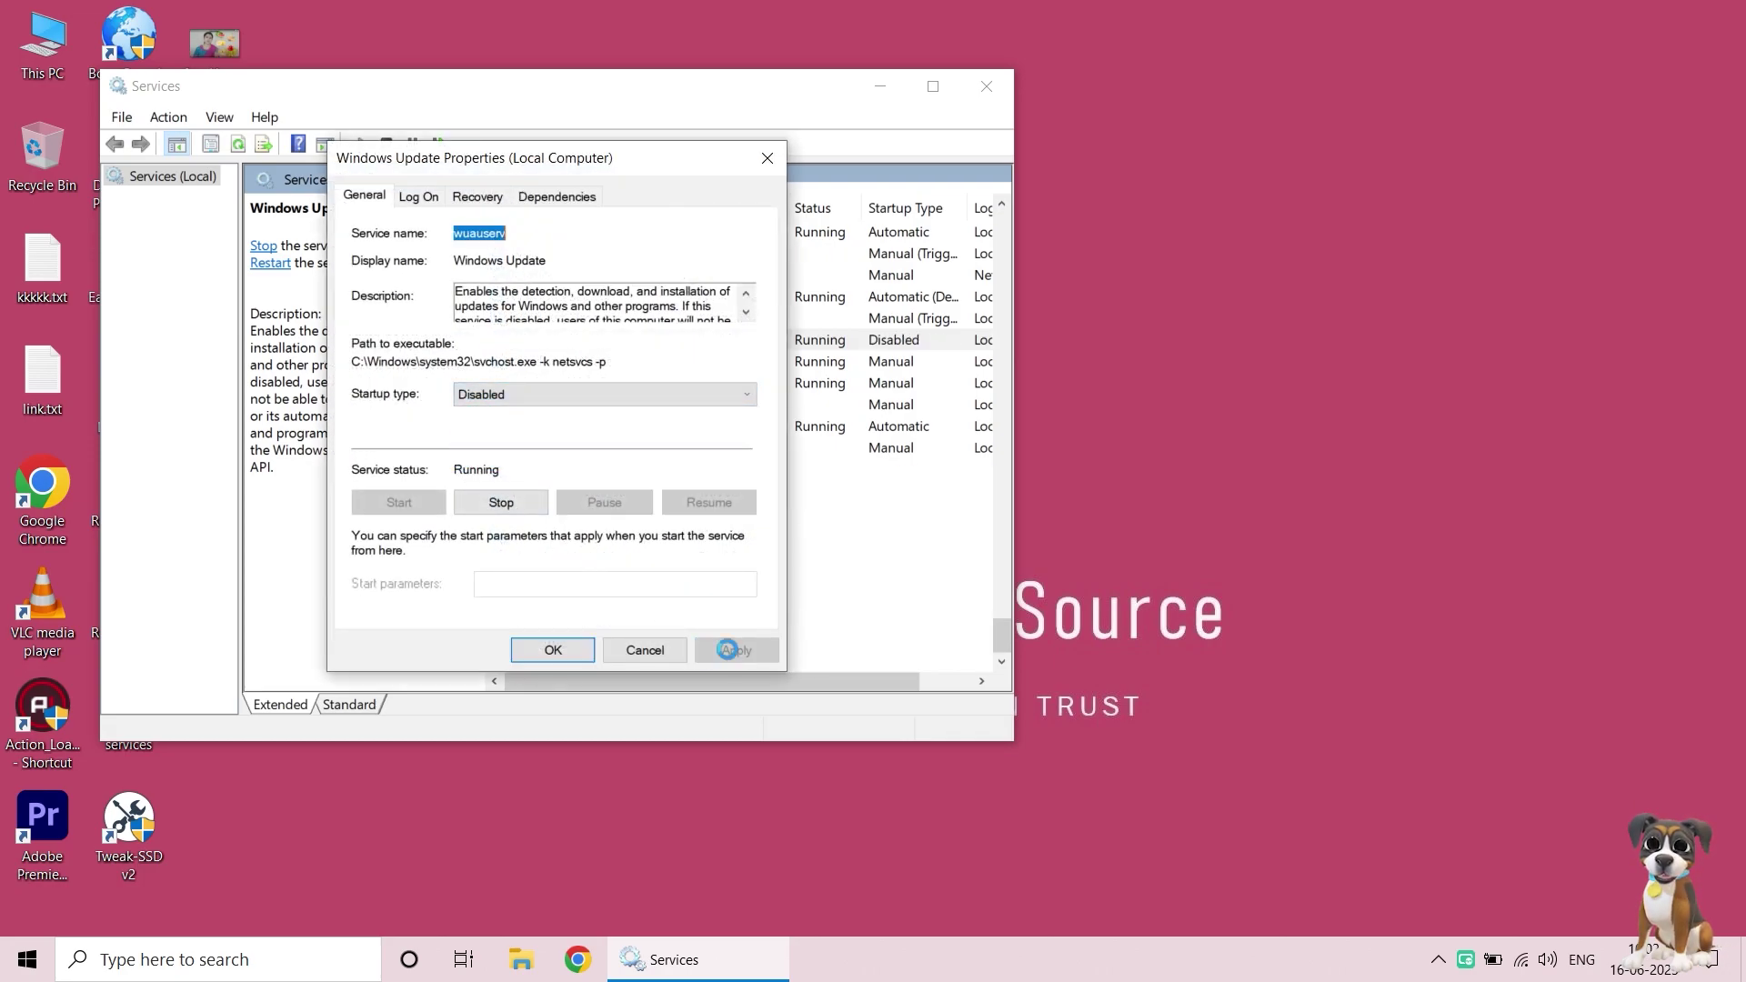
{"action": "left_click", "coordinate": [502, 502]}
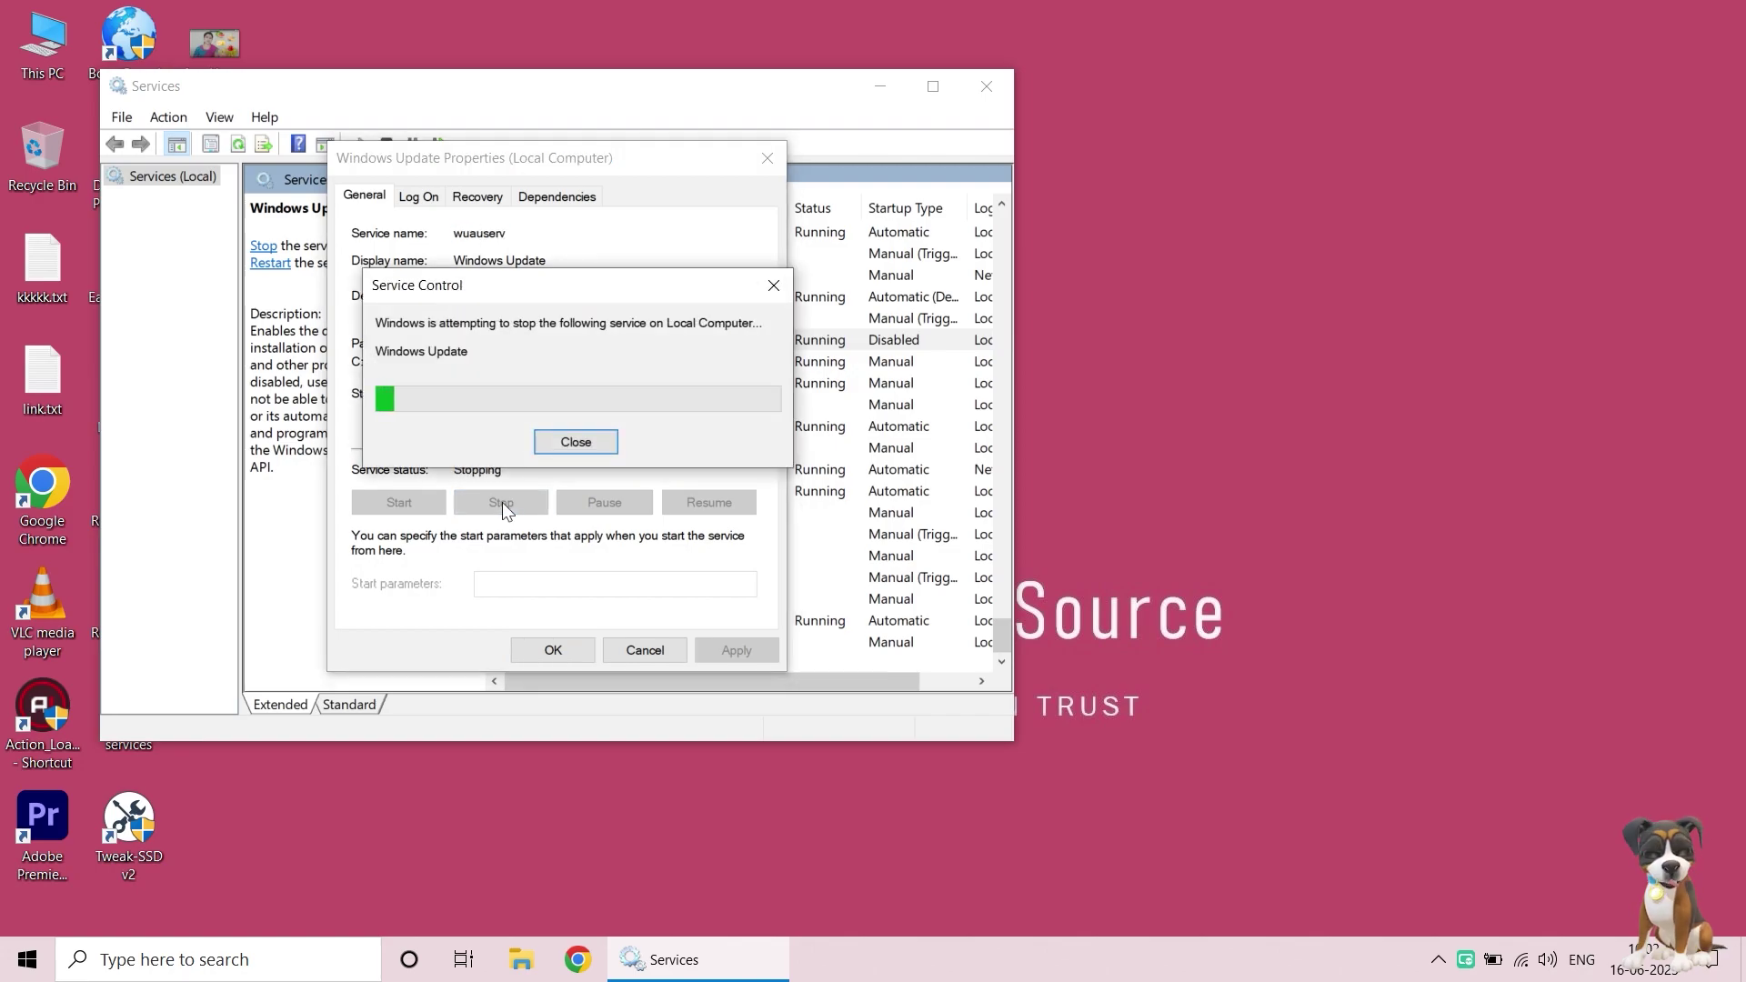
{"action": "left_click", "coordinate": [546, 651]}
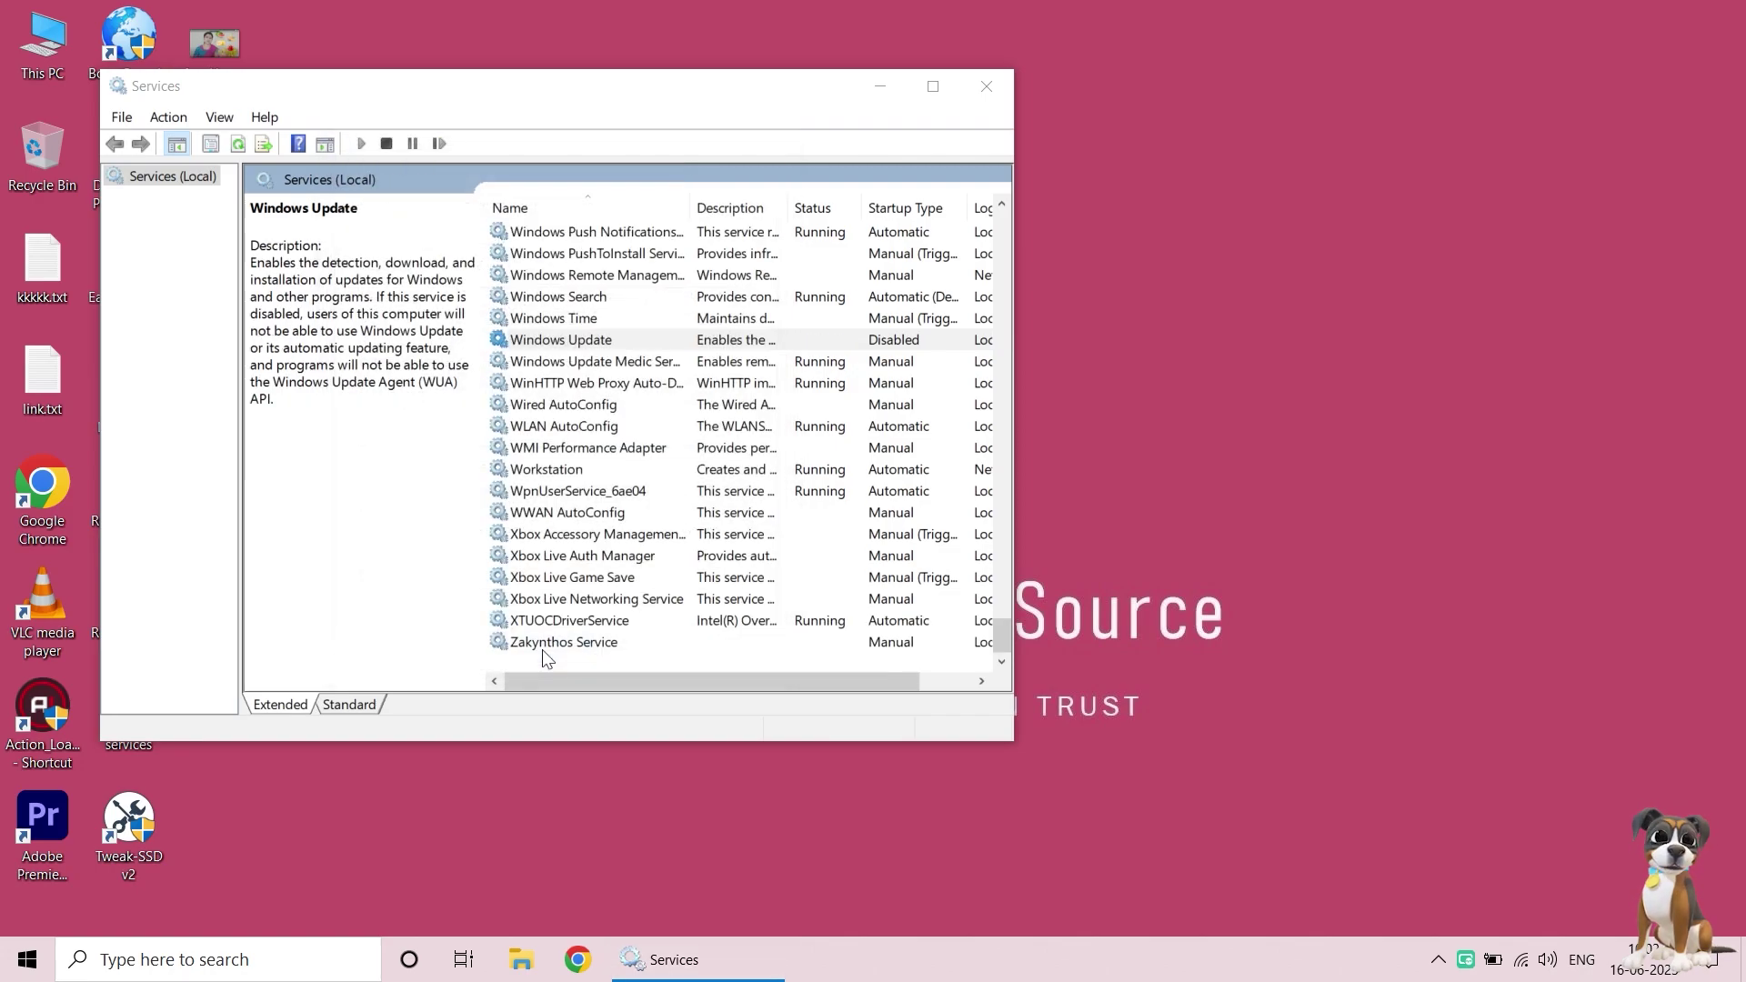
{"action": "left_click", "coordinate": [987, 86]}
Open File Explorer and browse into the software folder on SSD (D:).
{"action": "left_click", "coordinate": [523, 962]}
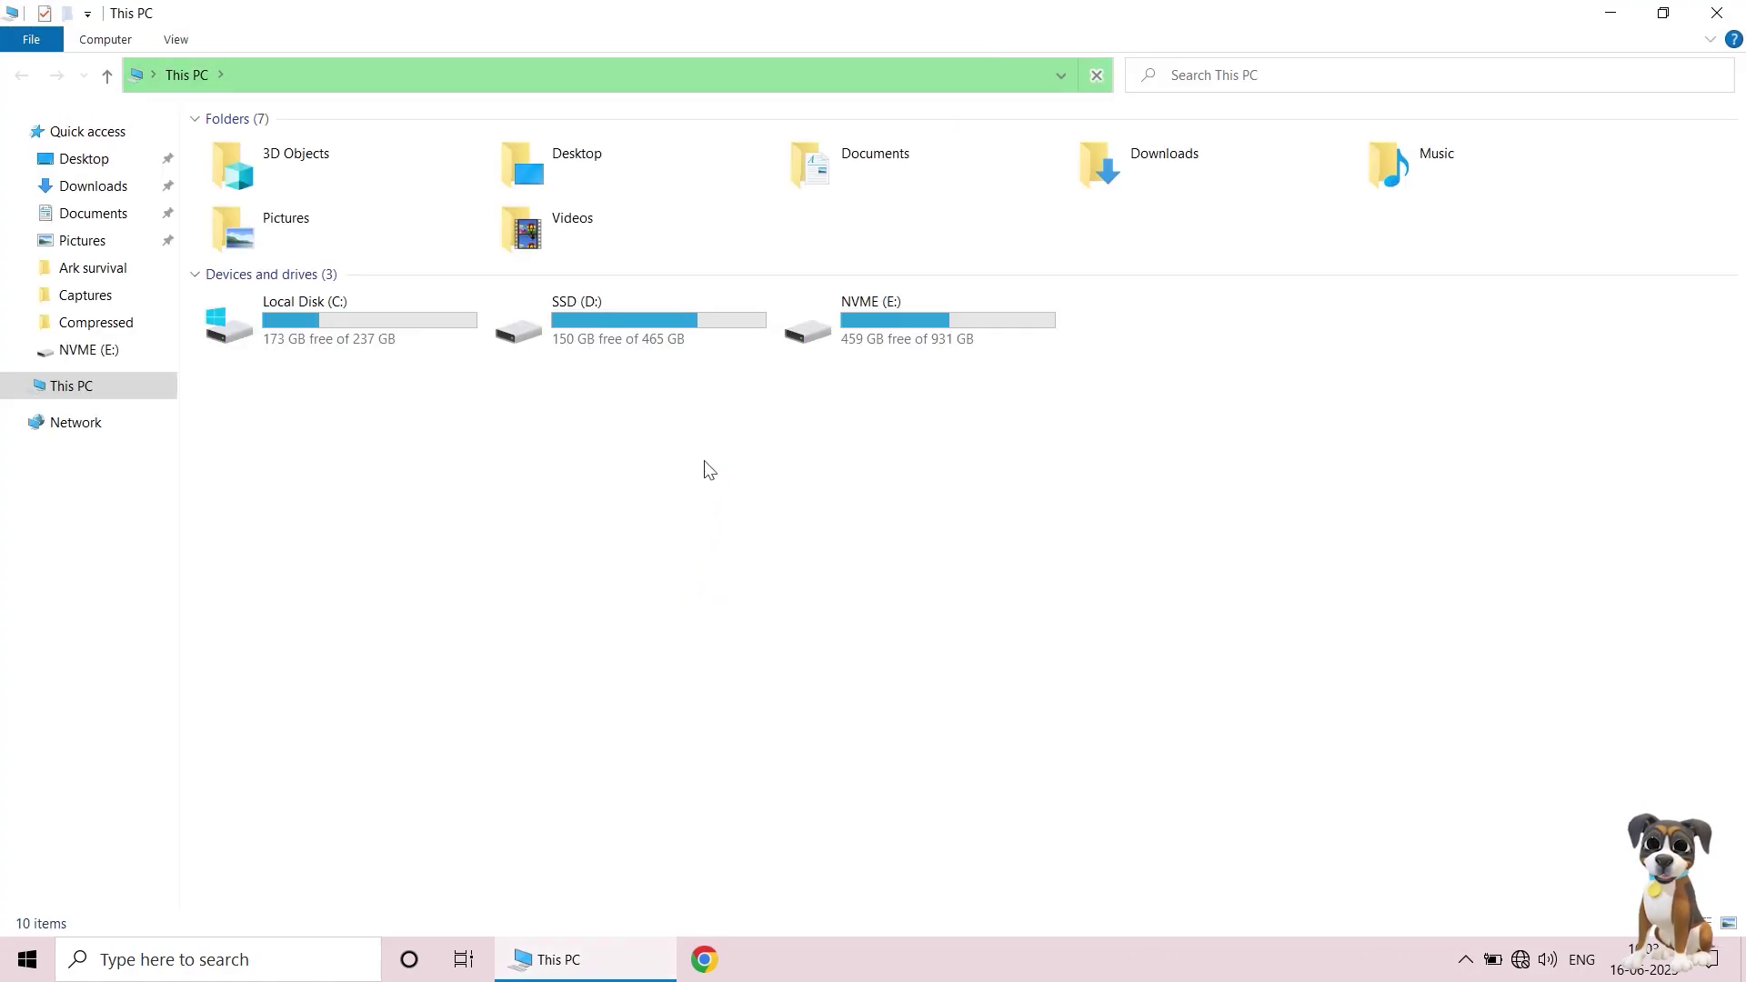
{"action": "double_click", "coordinate": [661, 336]}
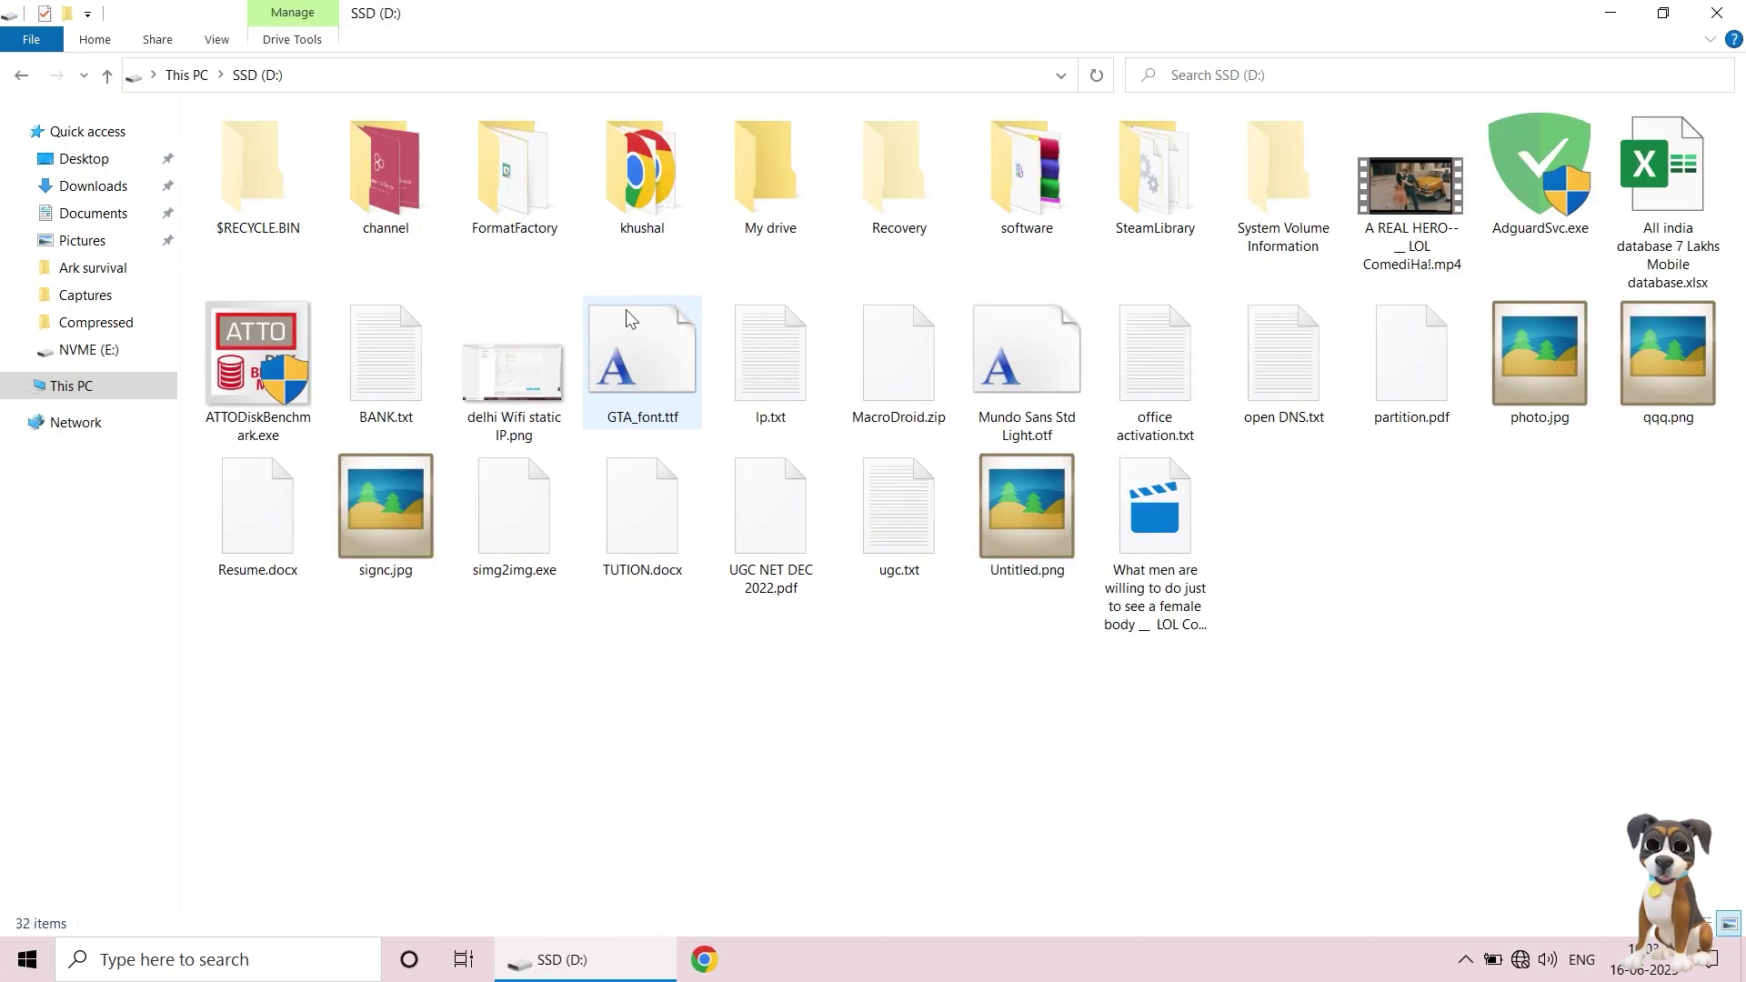
{"action": "double_click", "coordinate": [1031, 187]}
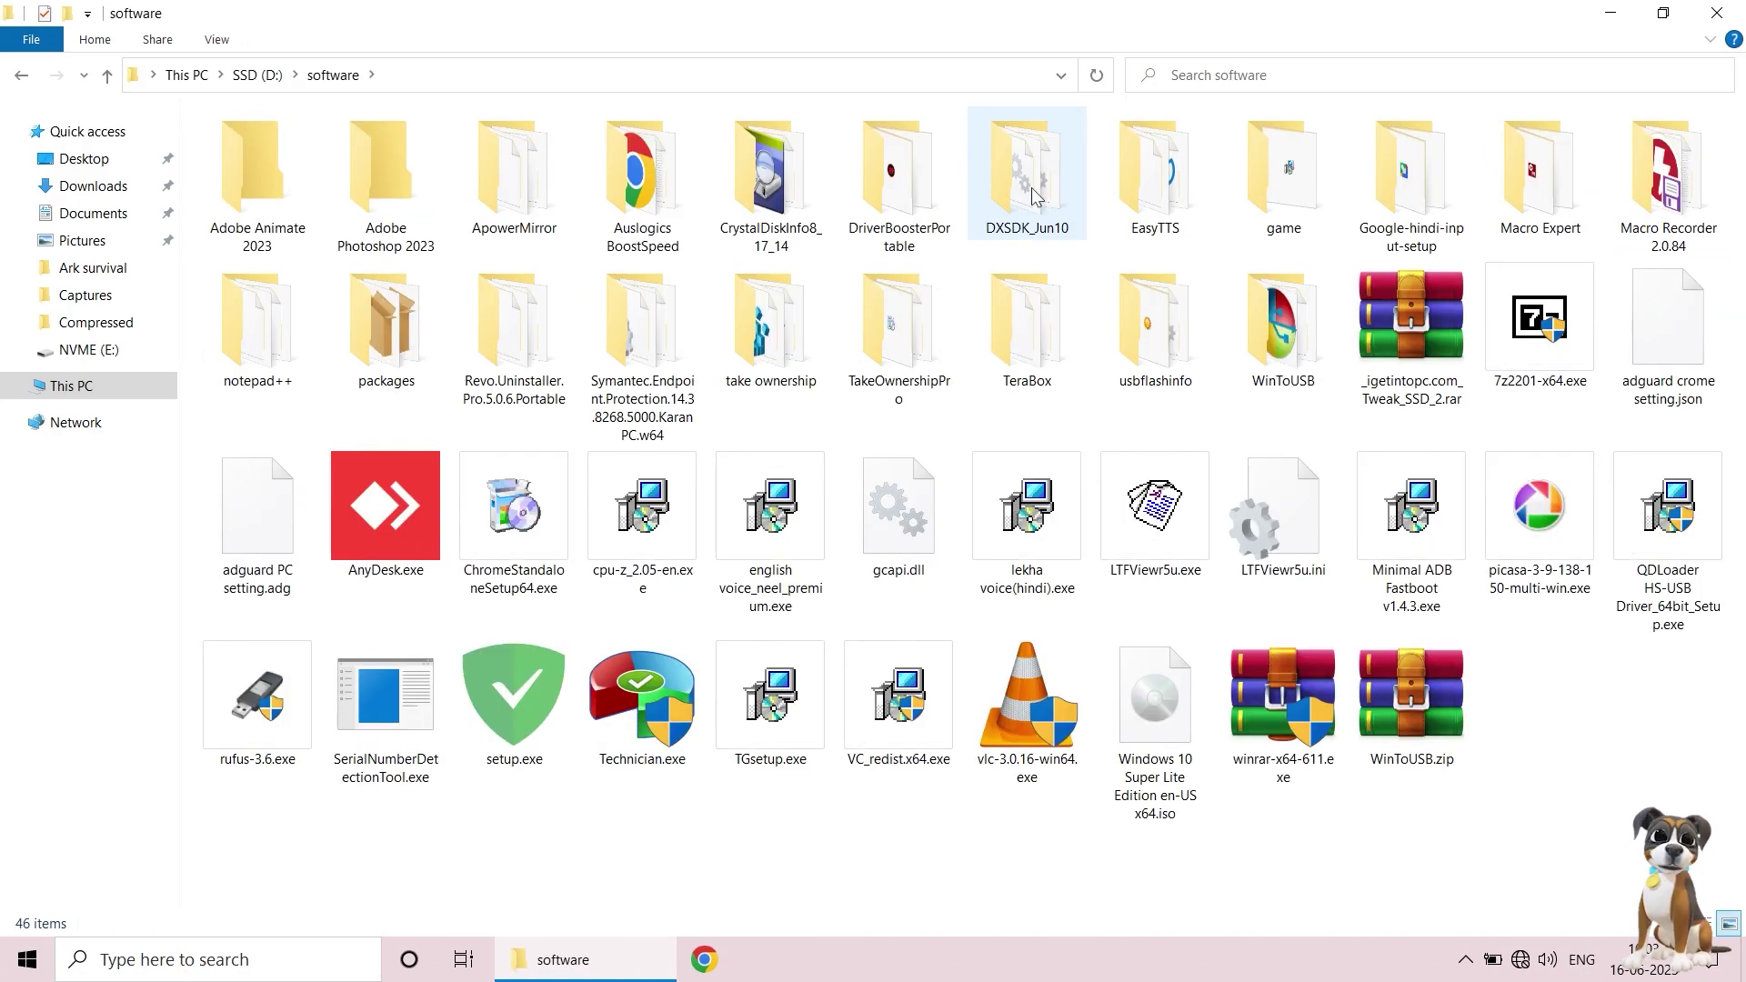